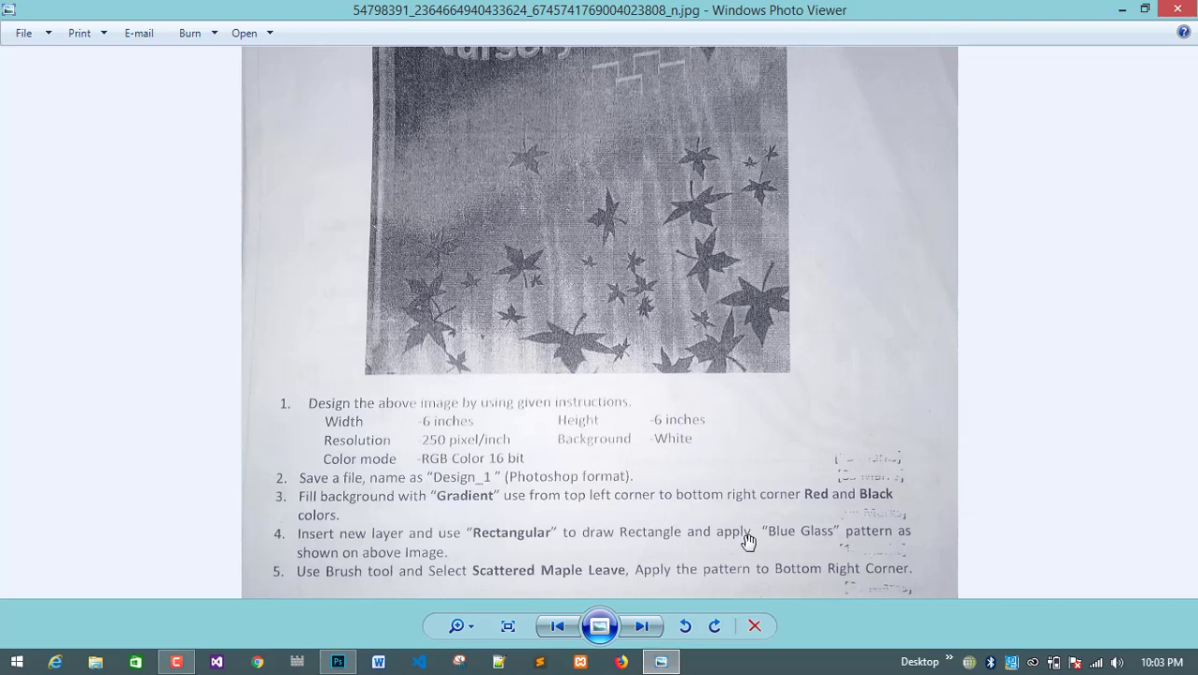
Examine the Nursery Rhymes assignment sheet, from the sample cover image through instructions 1 to 9
left_click_drag(749, 541, 725, 390)
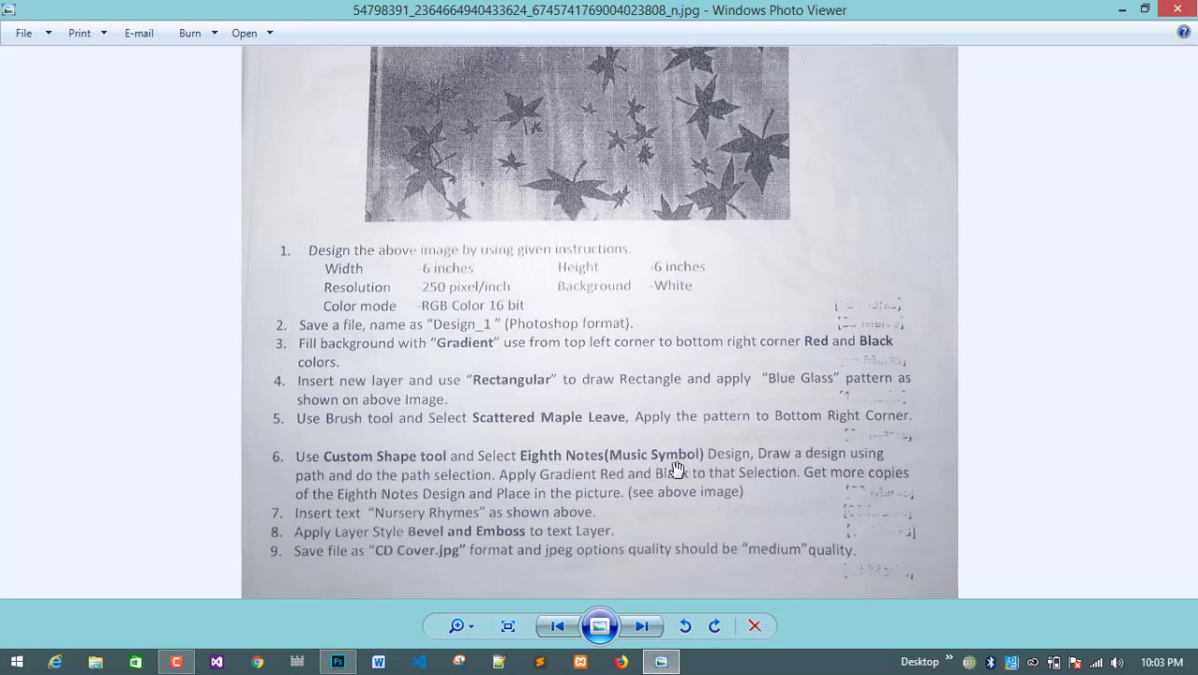
left_click_drag(677, 469, 672, 529)
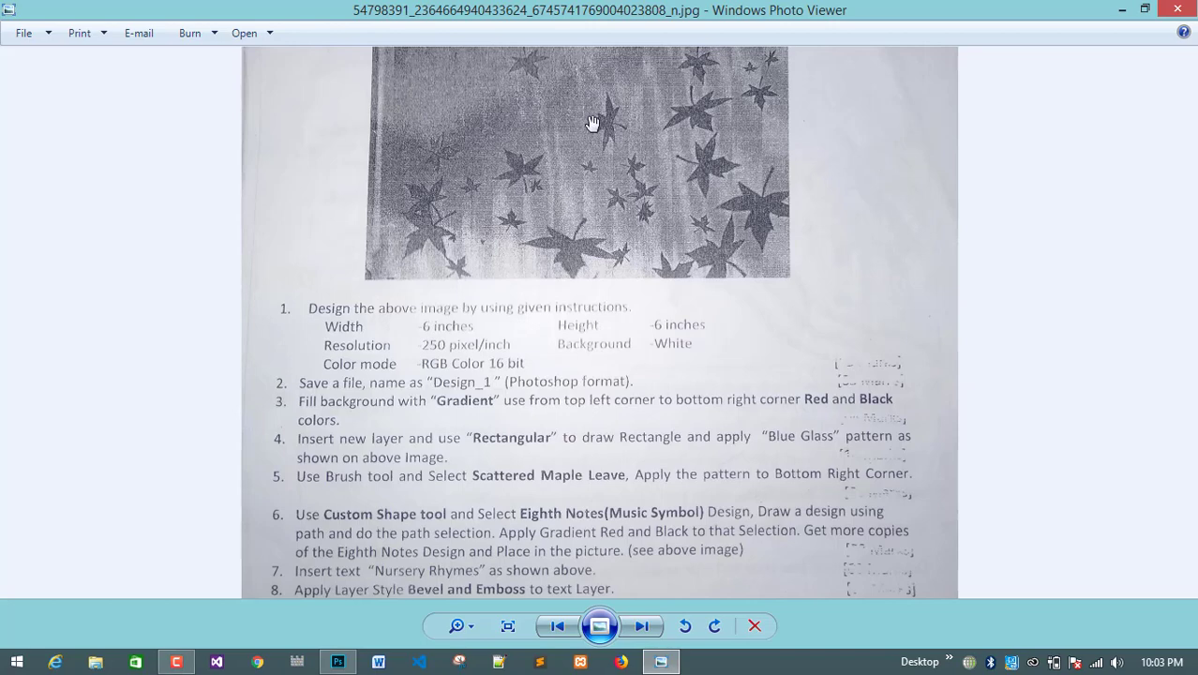
scroll(698, 153, "up", 2)
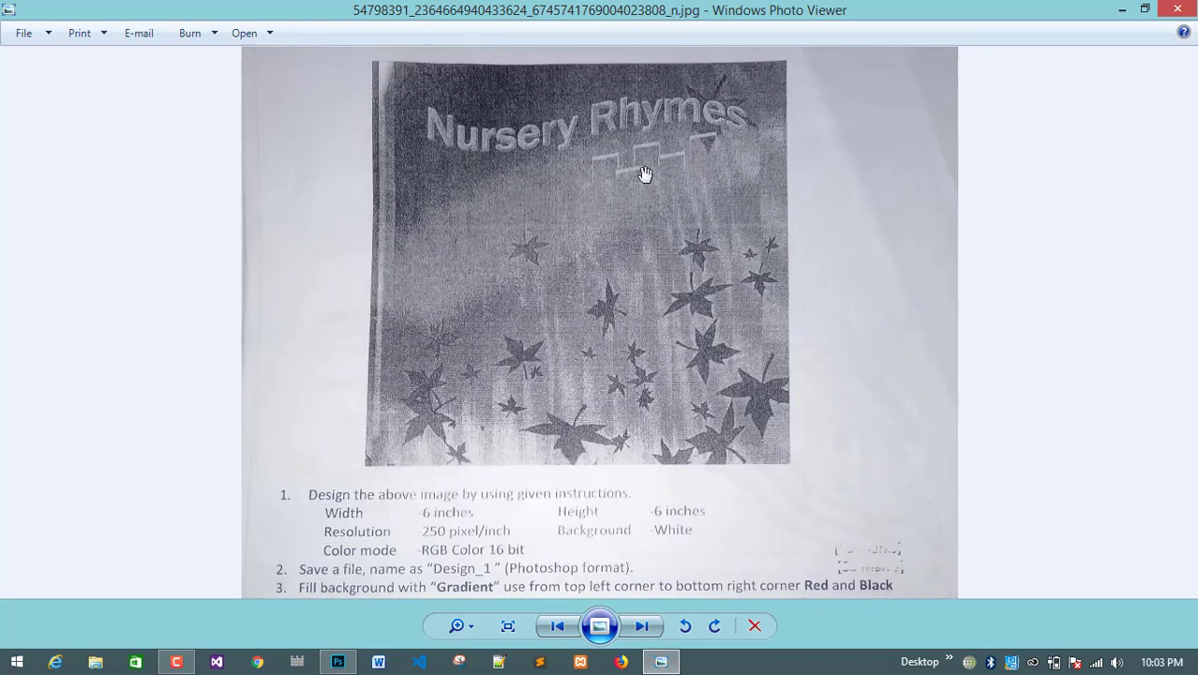
left_click_drag(690, 318, 661, 92)
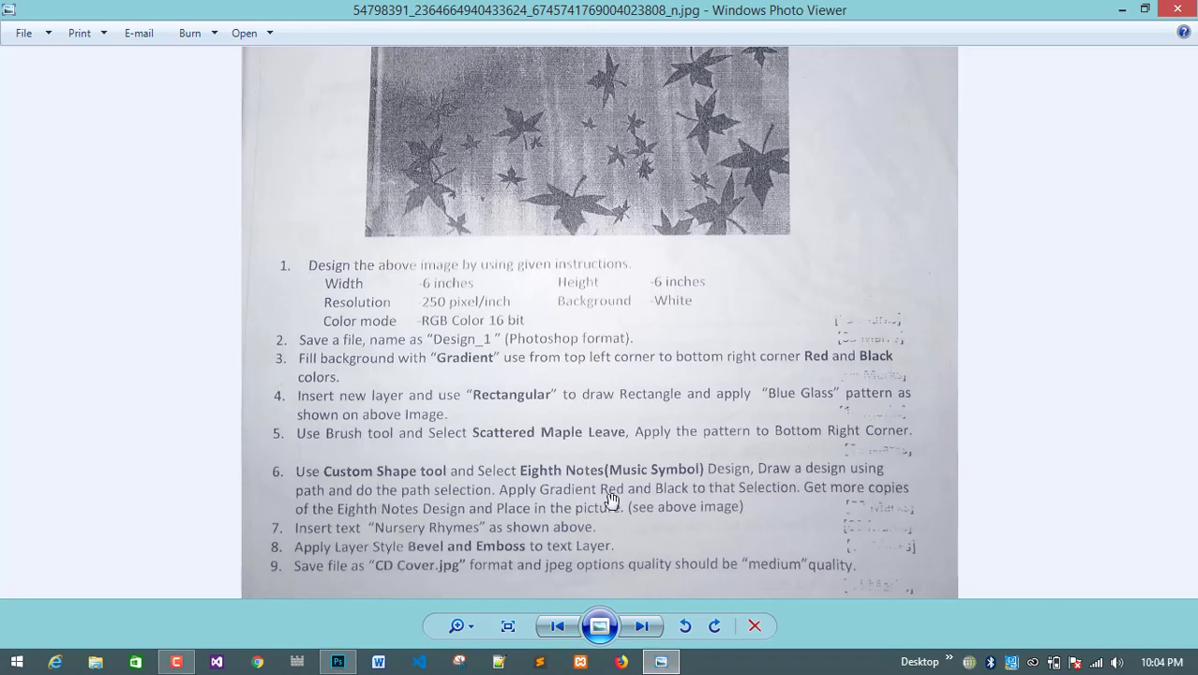
left_click_drag(679, 198, 687, 313)
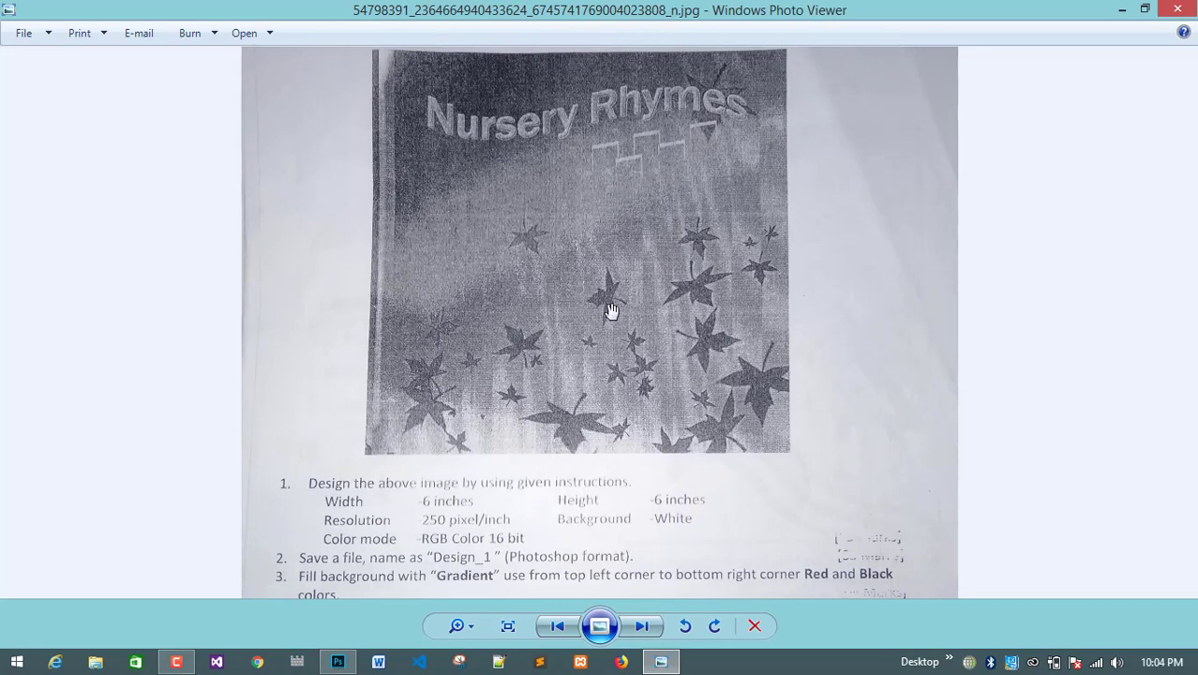
left_click_drag(602, 314, 600, 101)
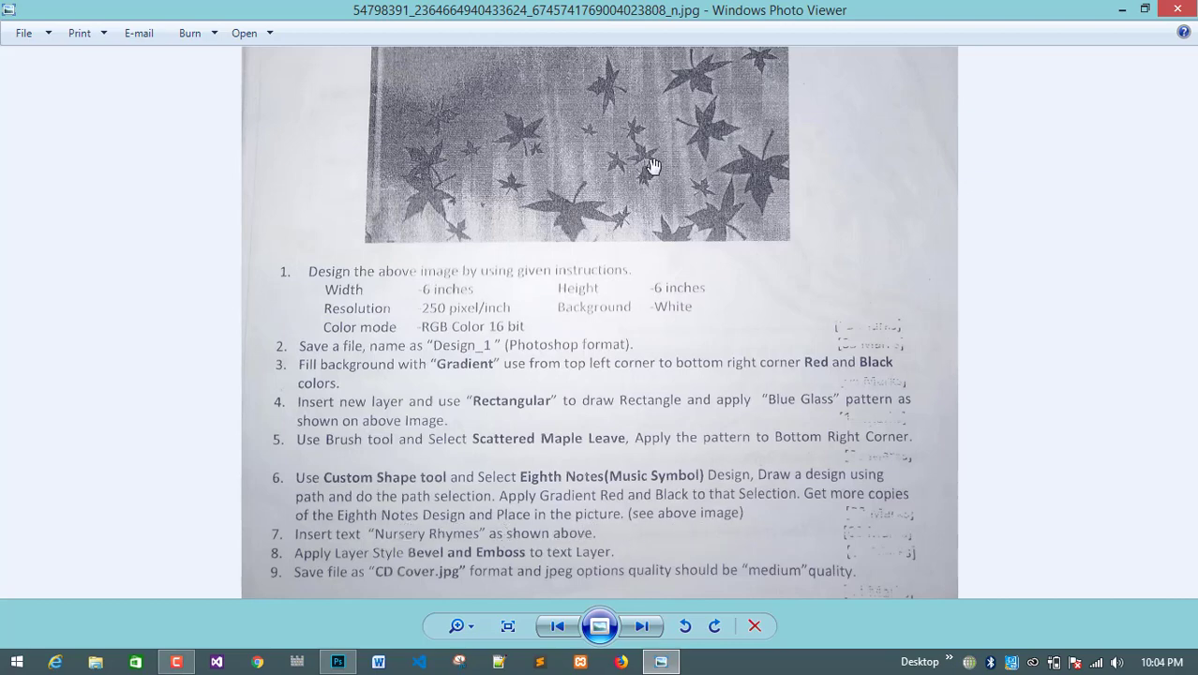
scroll(652, 169, "up", 3)
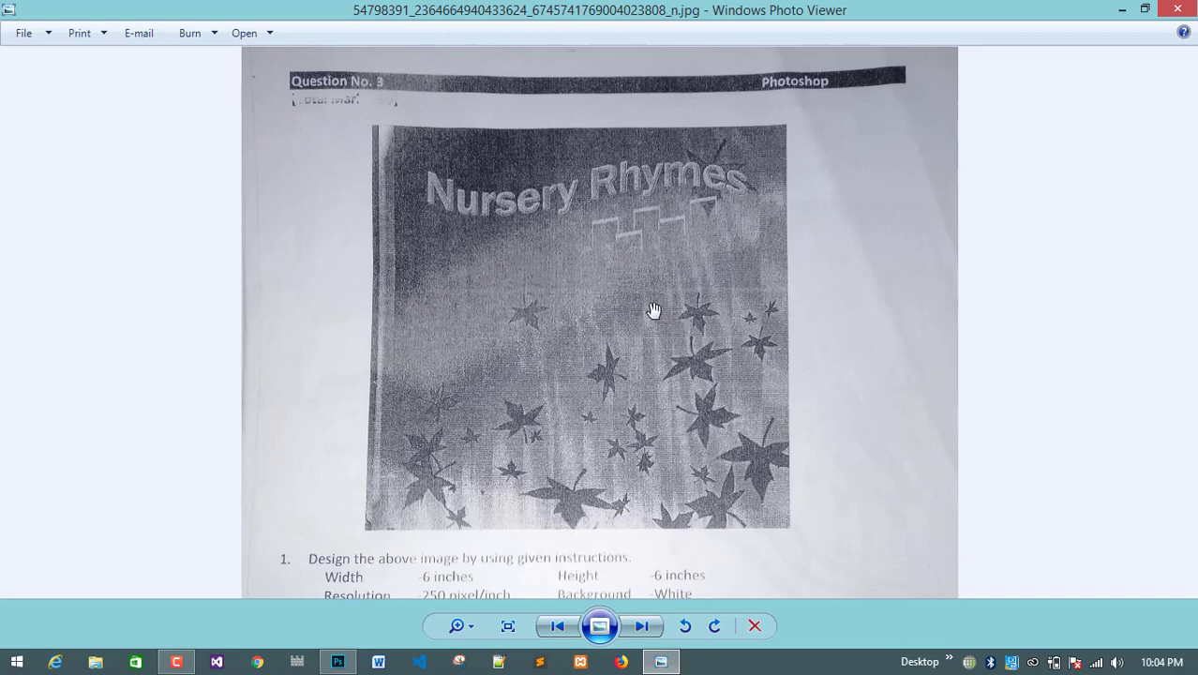
scroll(655, 375, "down", 3)
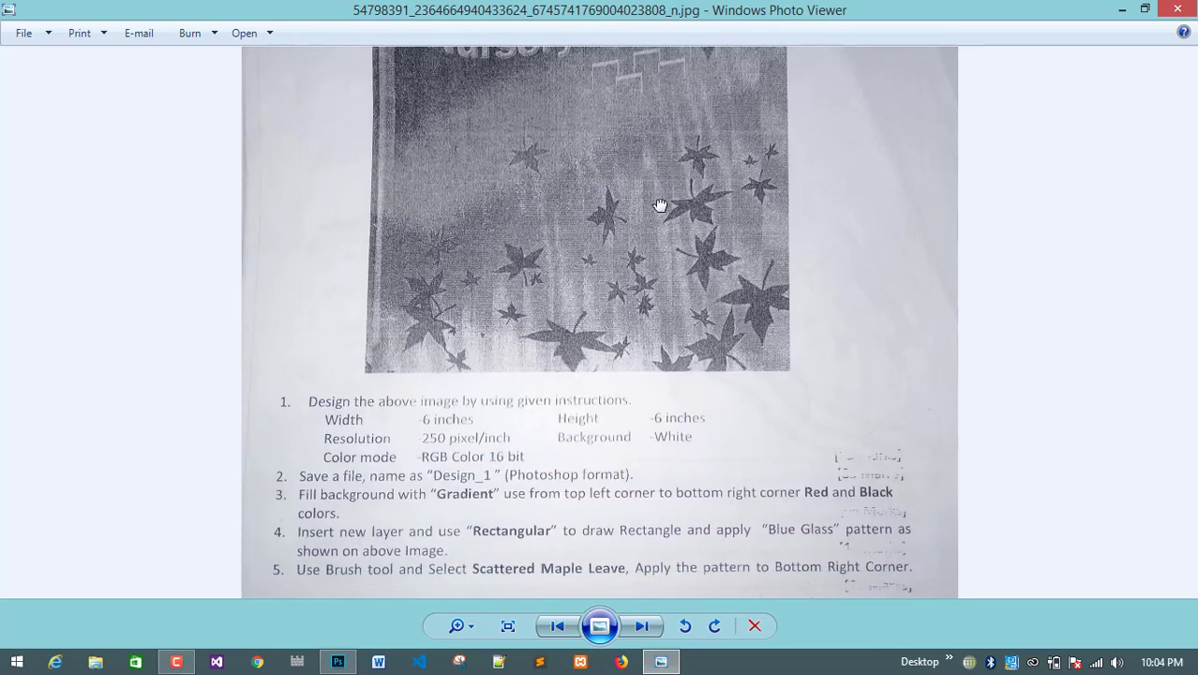
scroll(628, 469, "down", 2)
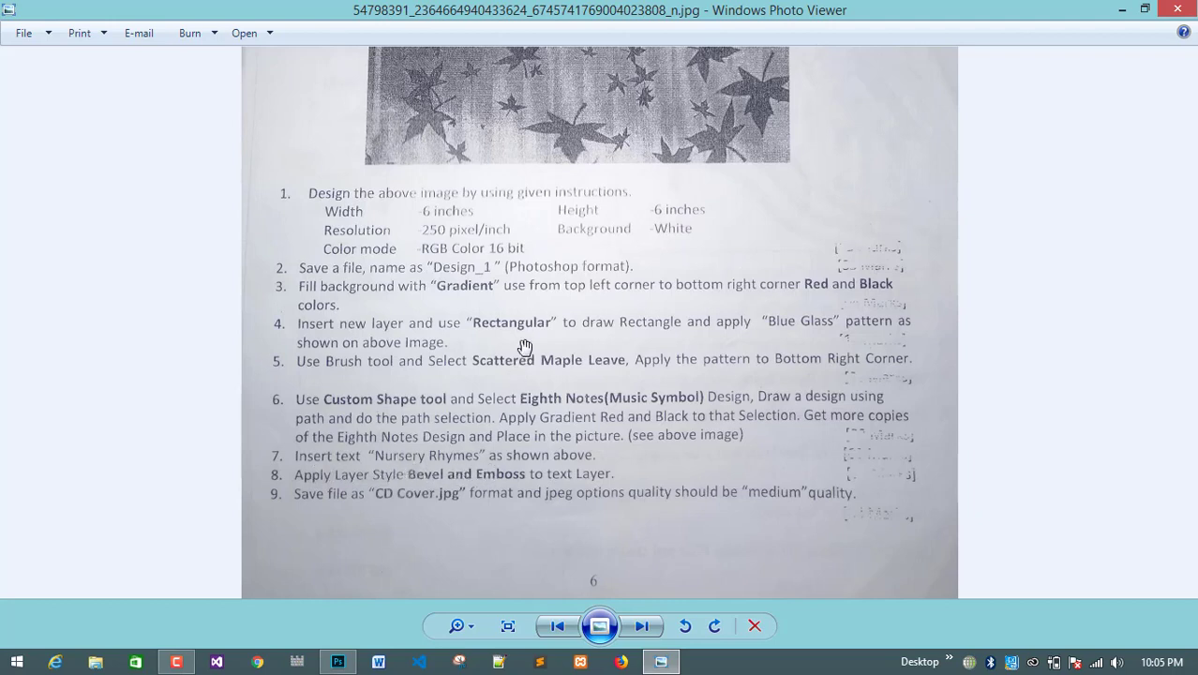
left_click_drag(536, 319, 564, 592)
left_click_drag(535, 204, 547, 232)
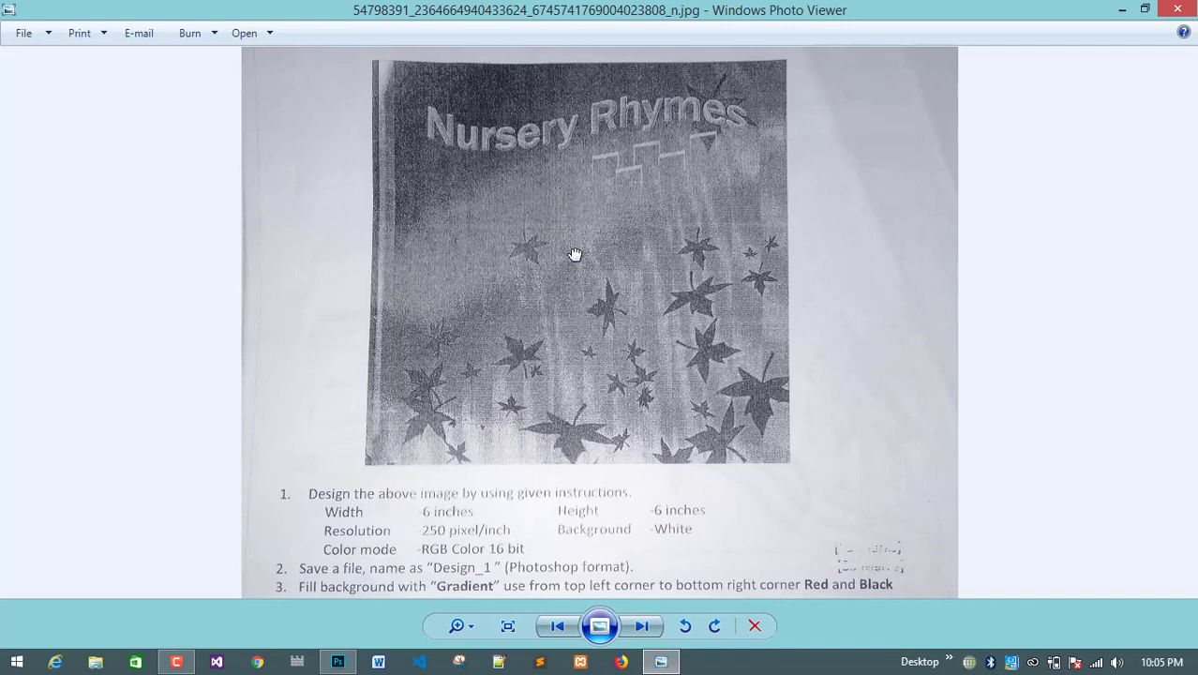
left_click_drag(573, 257, 608, 75)
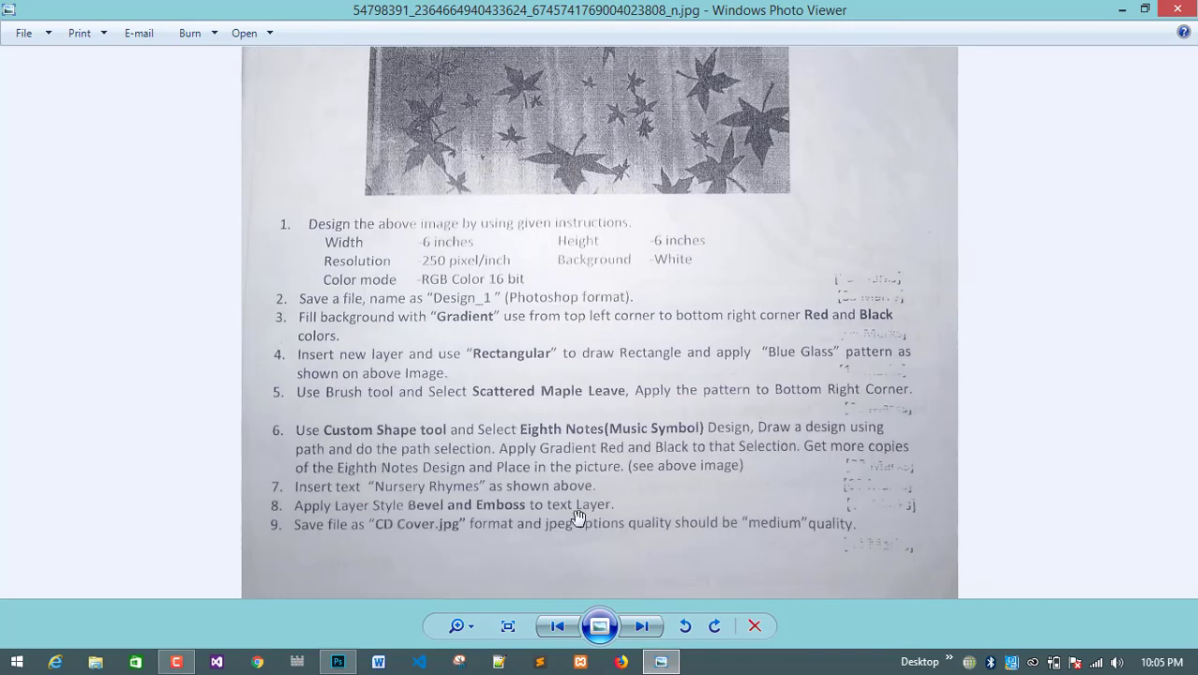
left_click_drag(542, 255, 547, 623)
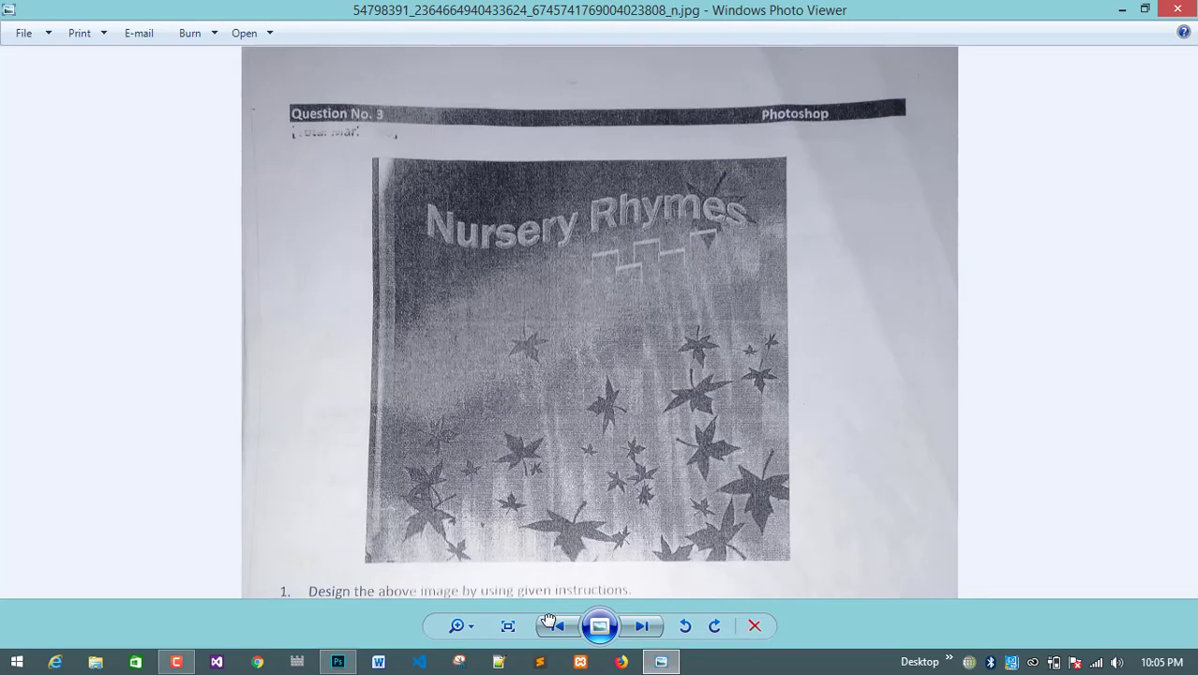
left_click_drag(539, 547, 542, 231)
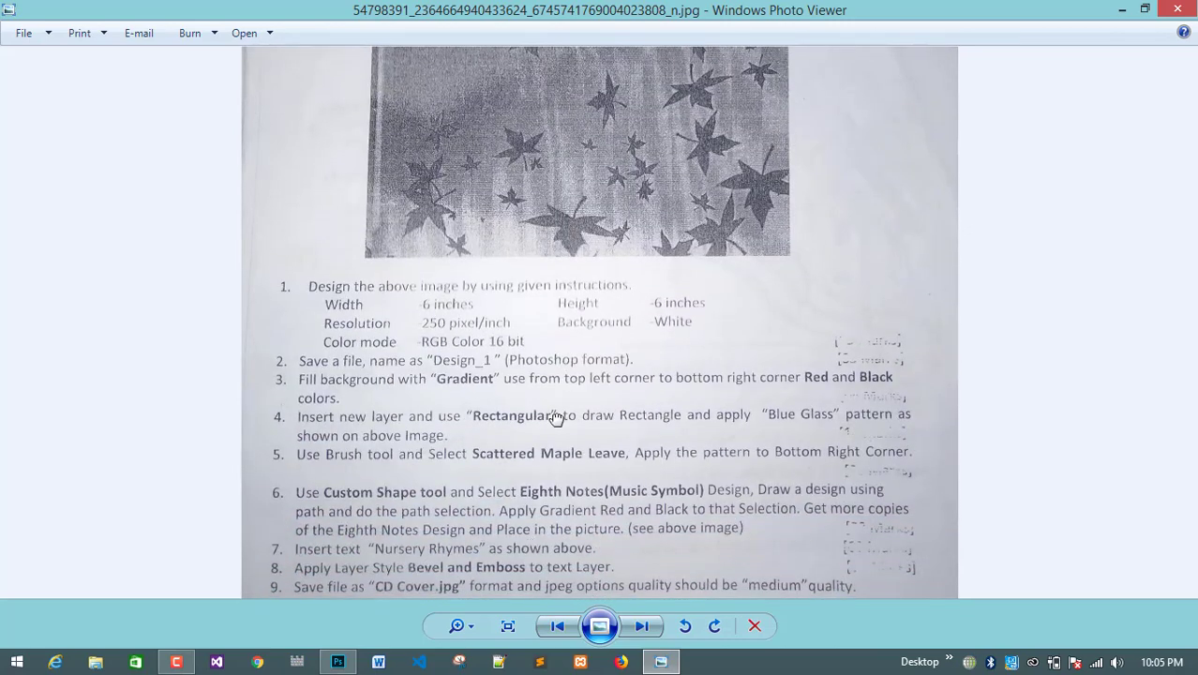
left_click_drag(557, 376, 549, 291)
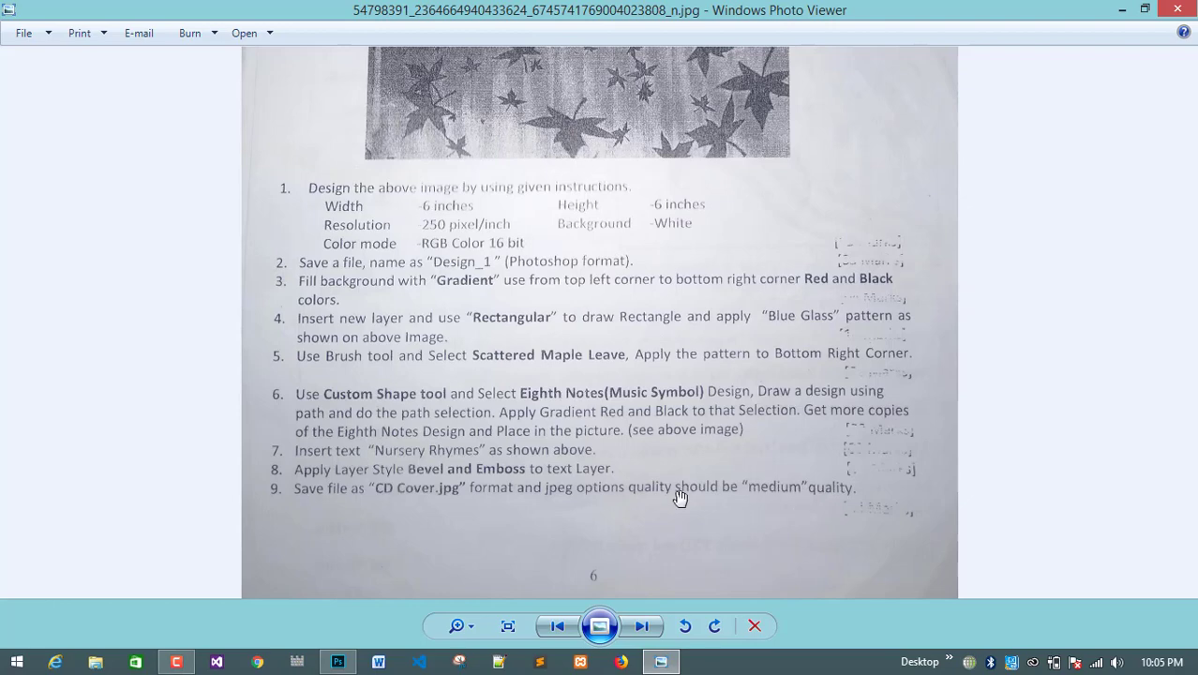
left_click_drag(540, 240, 525, 439)
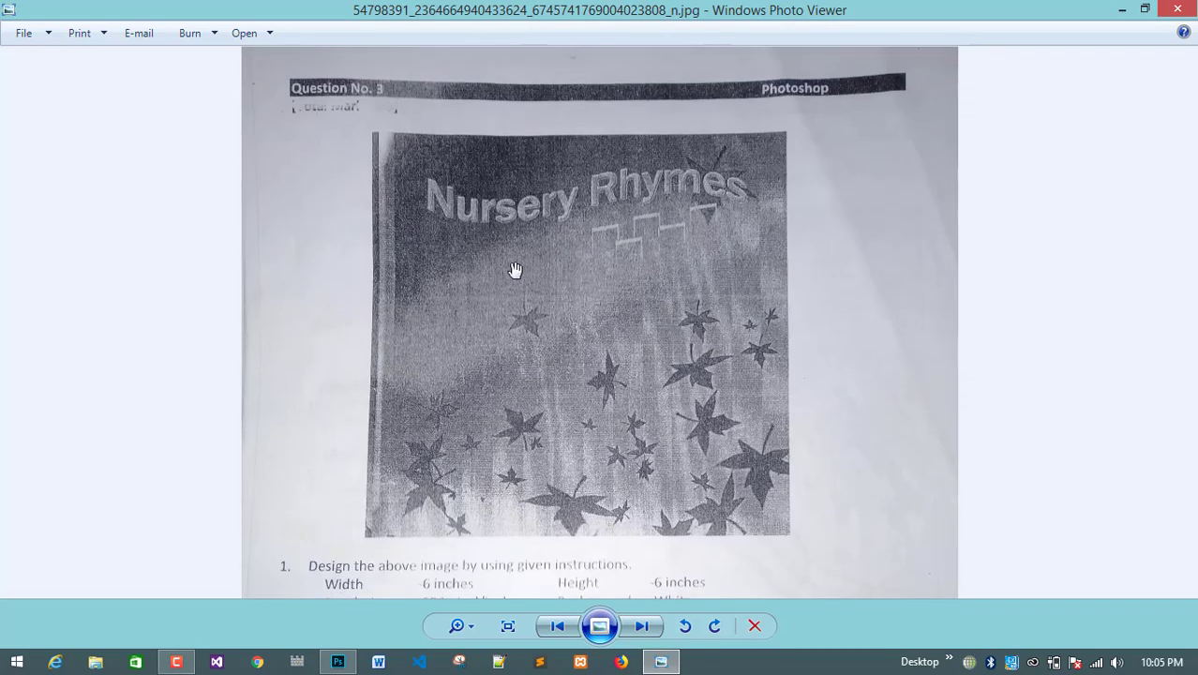
left_click_drag(548, 410, 529, 99)
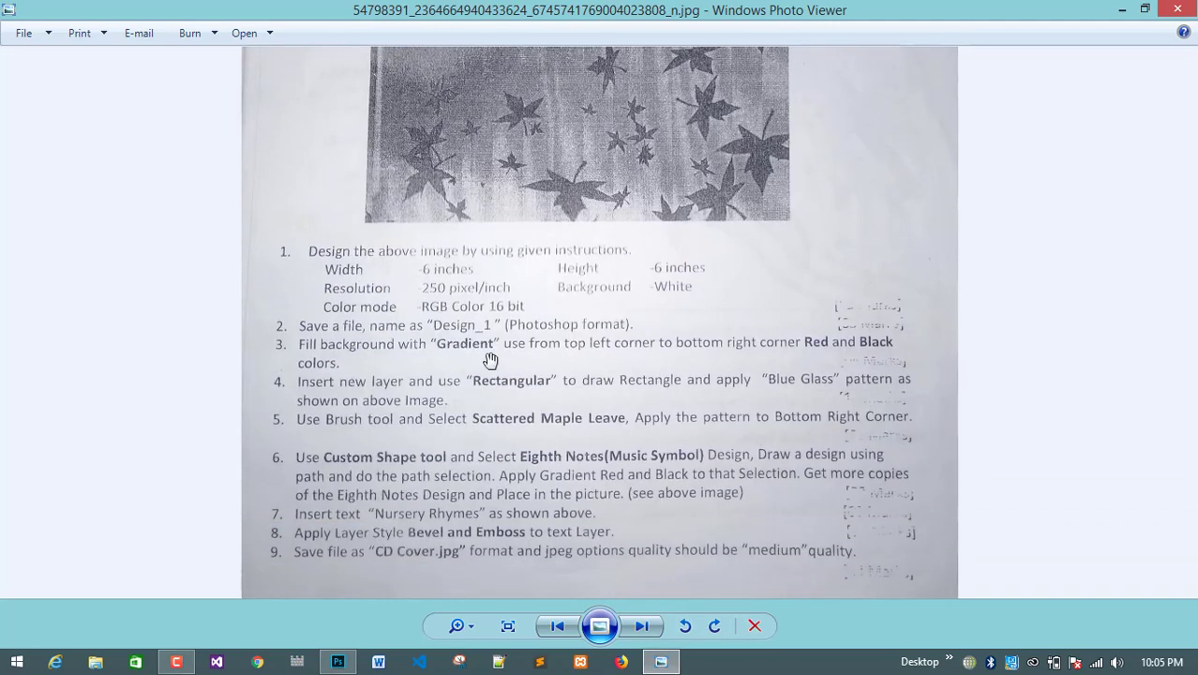
left_click_drag(489, 434, 488, 401)
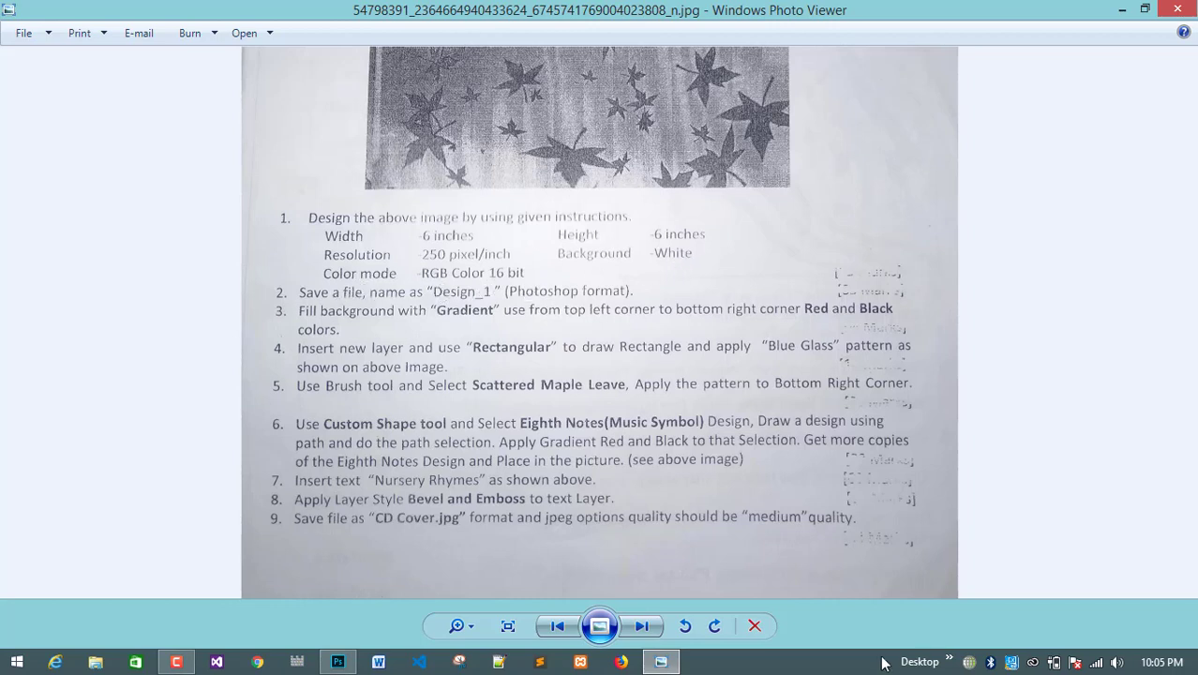
Switch to Photoshop and start a new document measured in inches, 6 inches wide and 6 inches high
left_click(338, 662)
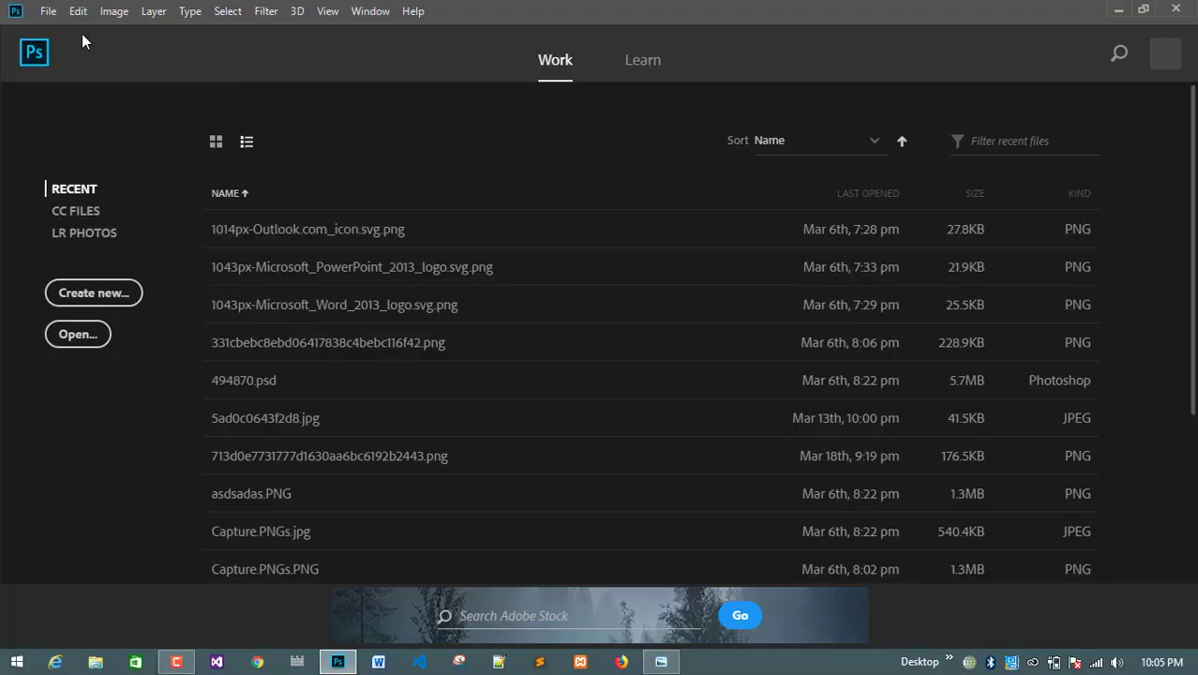
left_click(48, 11)
left_click(58, 45)
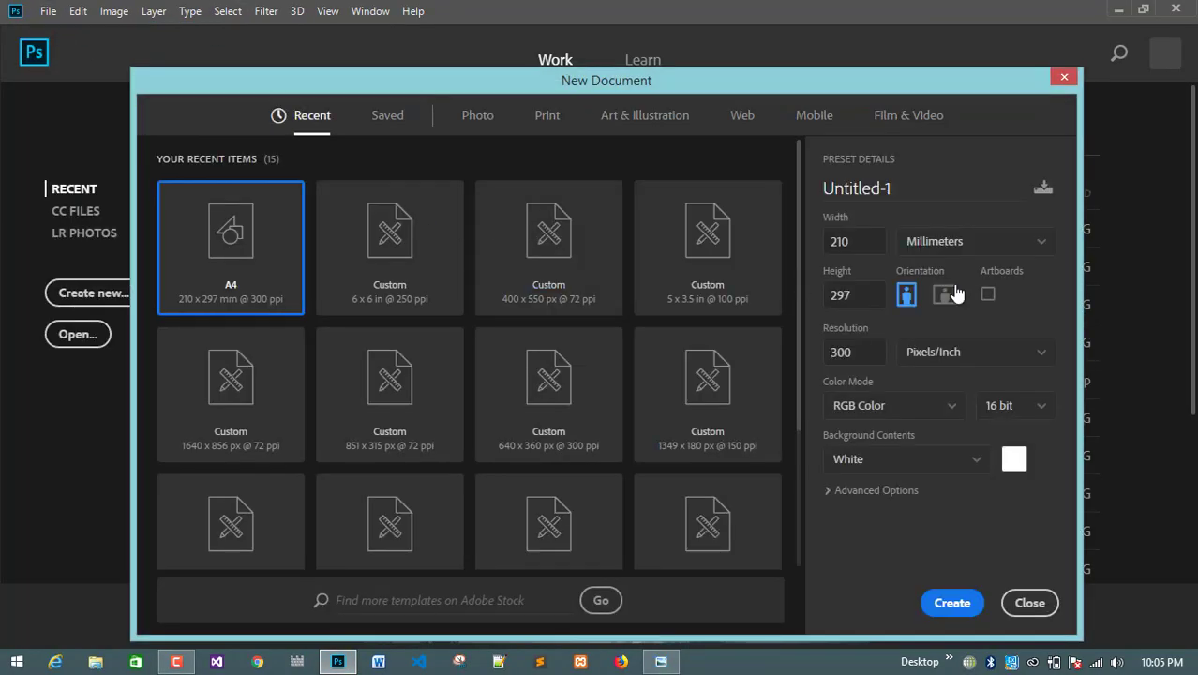
left_click(960, 249)
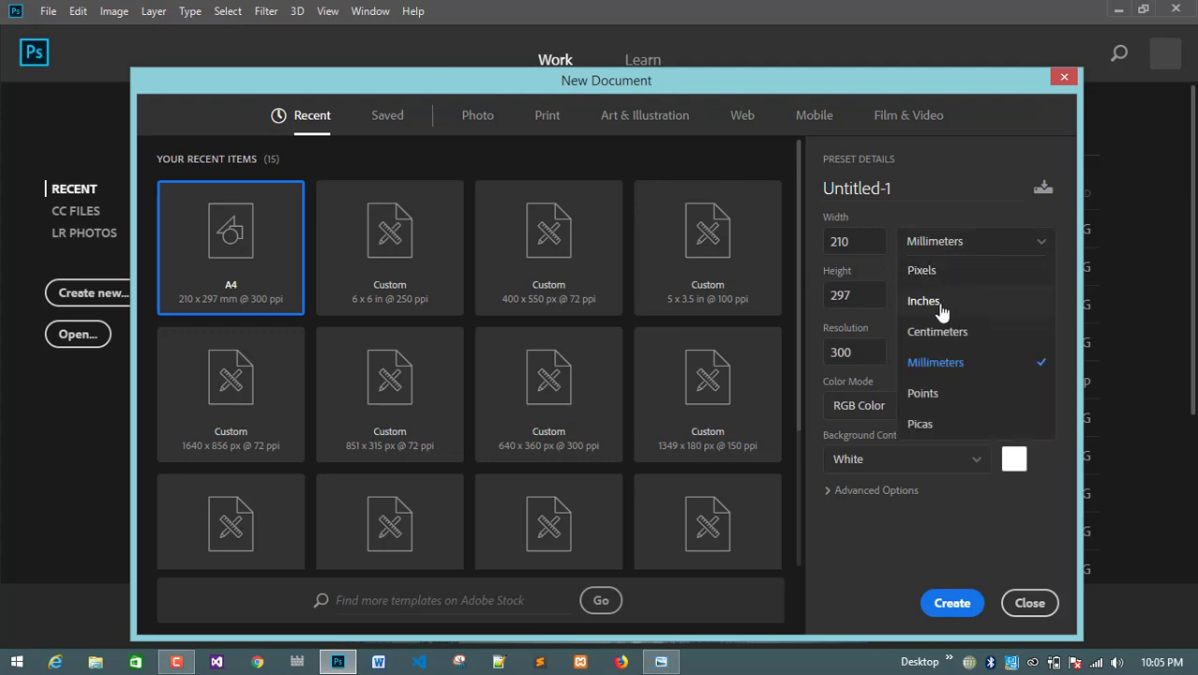
left_click(939, 302)
key("shift+Tab")
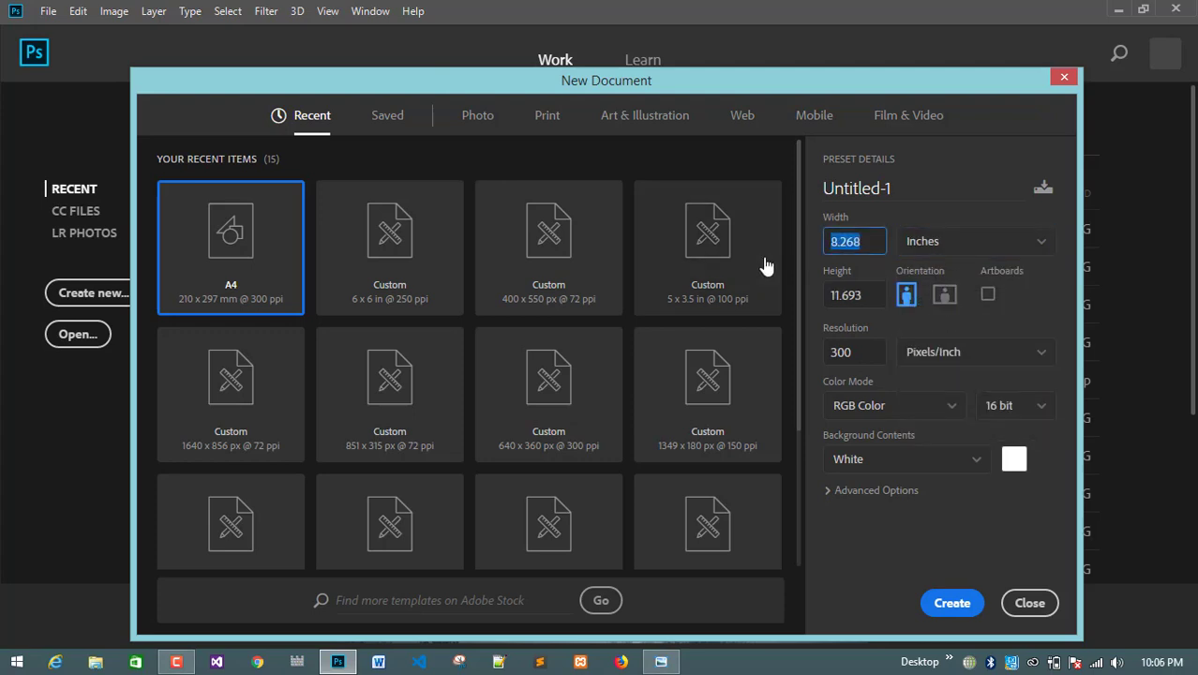
type("6")
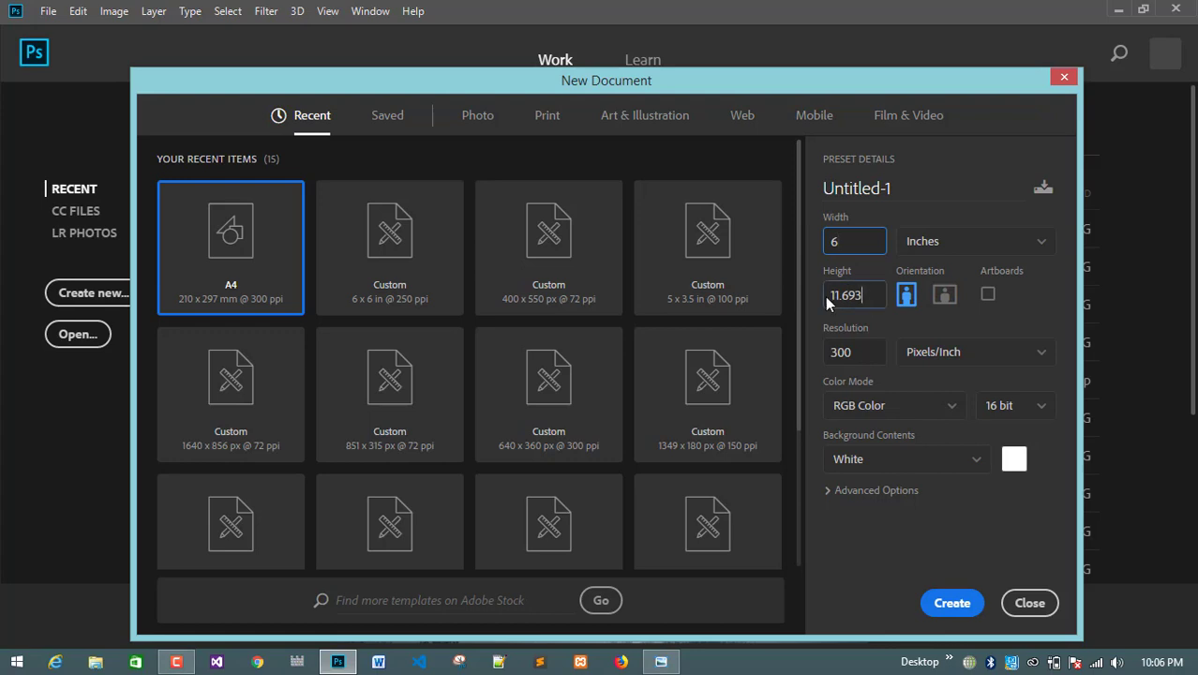
key("Tab")
type("6")
key("Tab")
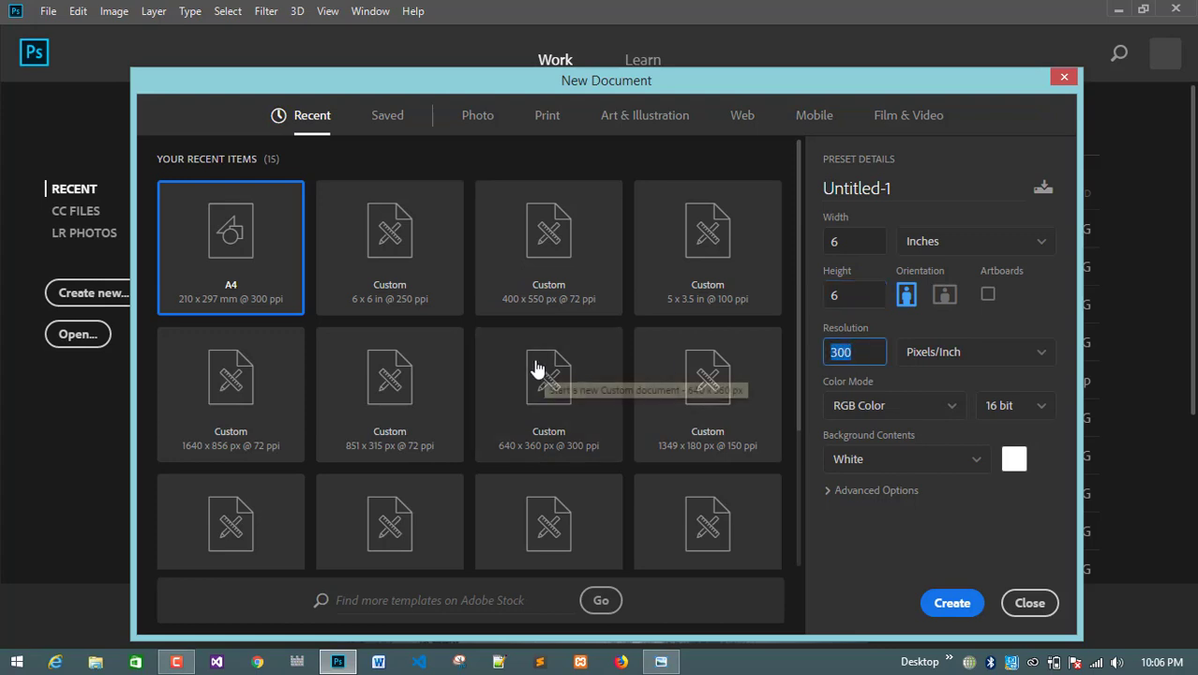
Set the resolution to 250 pixels/inch, keep the 16 bit colour depth, and create the document
type("250")
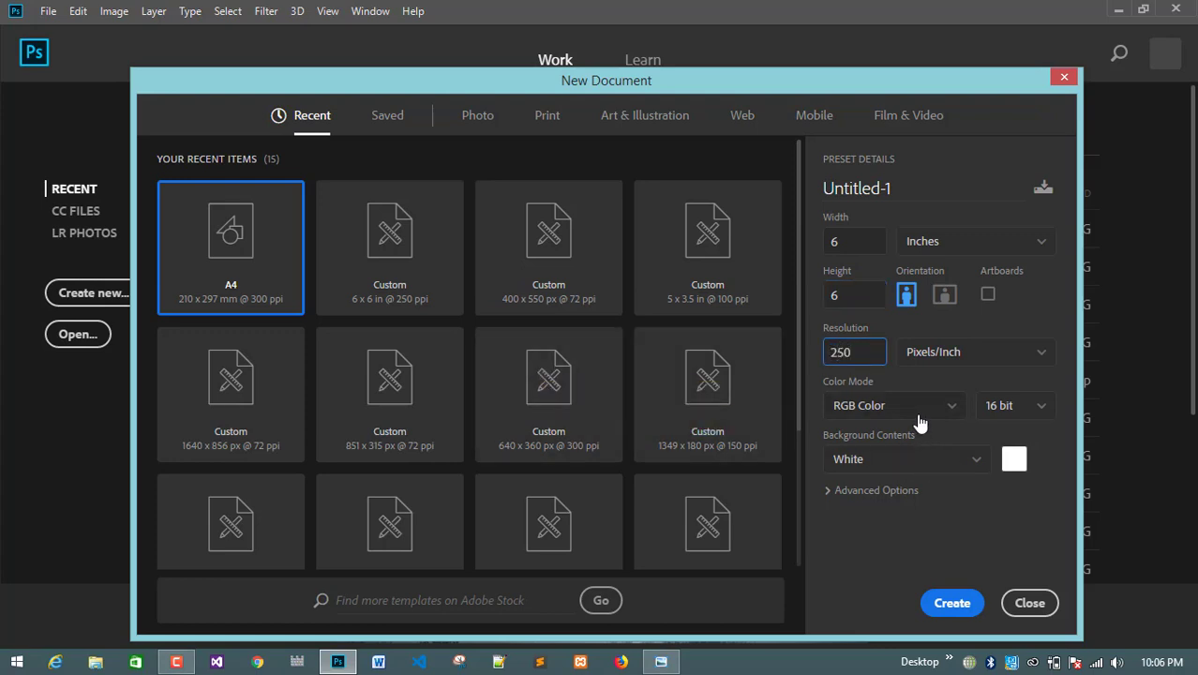
left_click(1037, 418)
left_click(1037, 418)
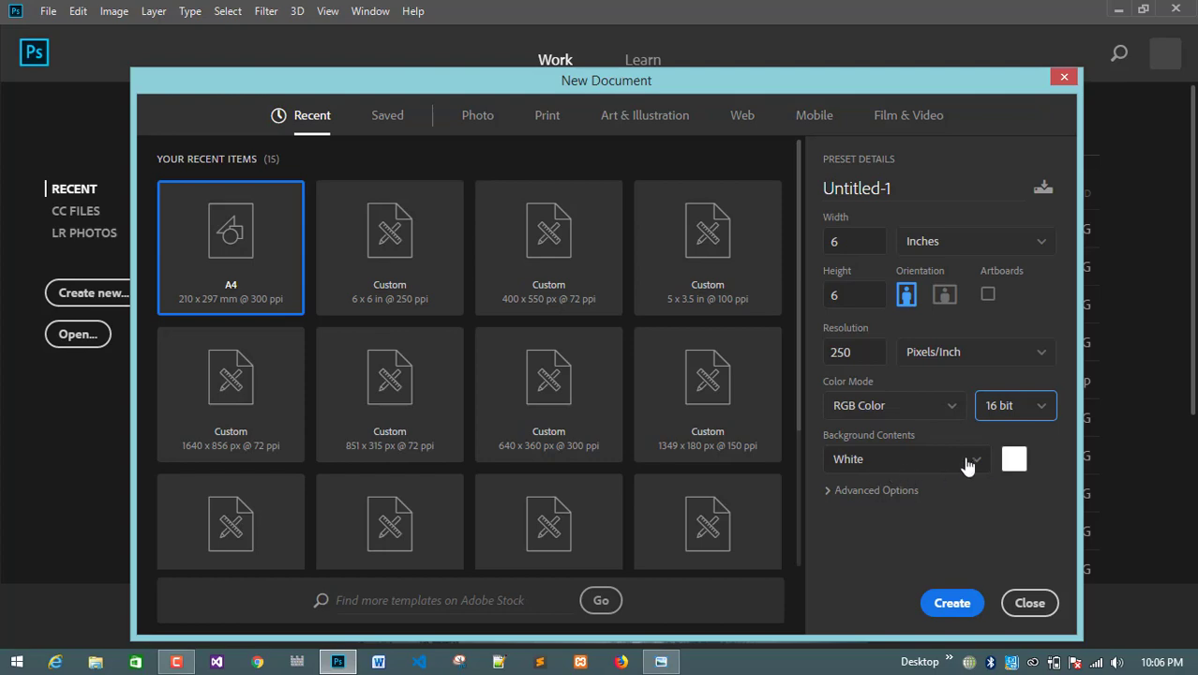
left_click(950, 607)
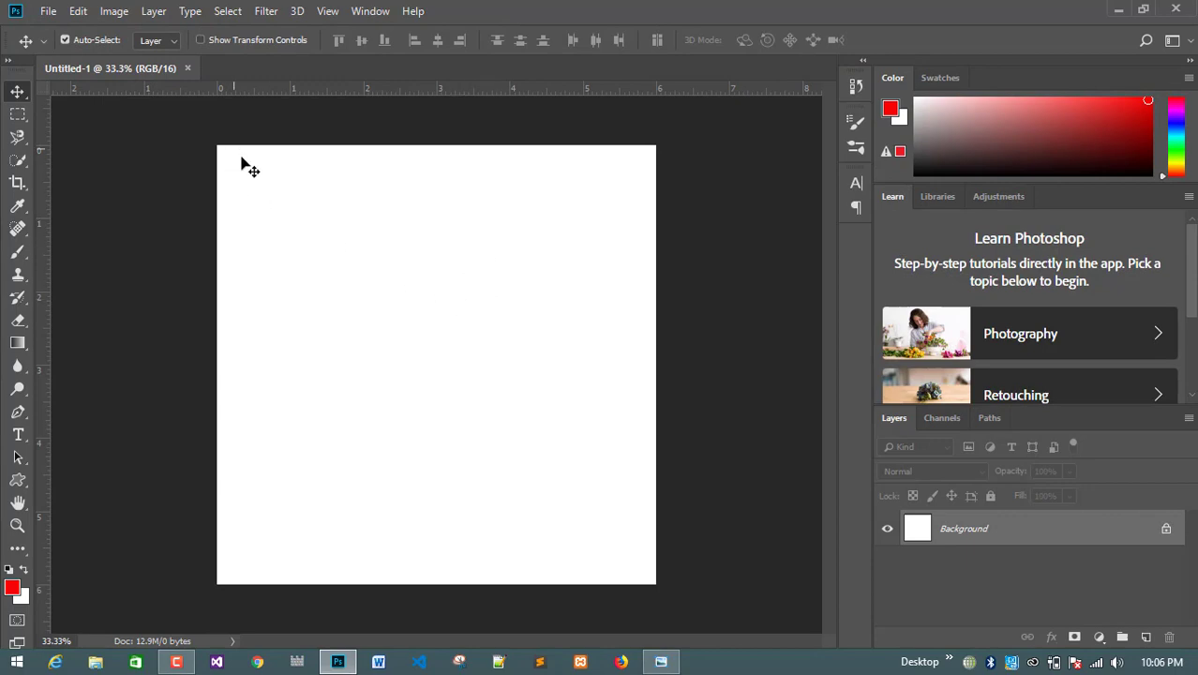
Check the required file name on the assignment sheet and save the document to the Desktop as Design_1 in Photoshop format
left_click(661, 662)
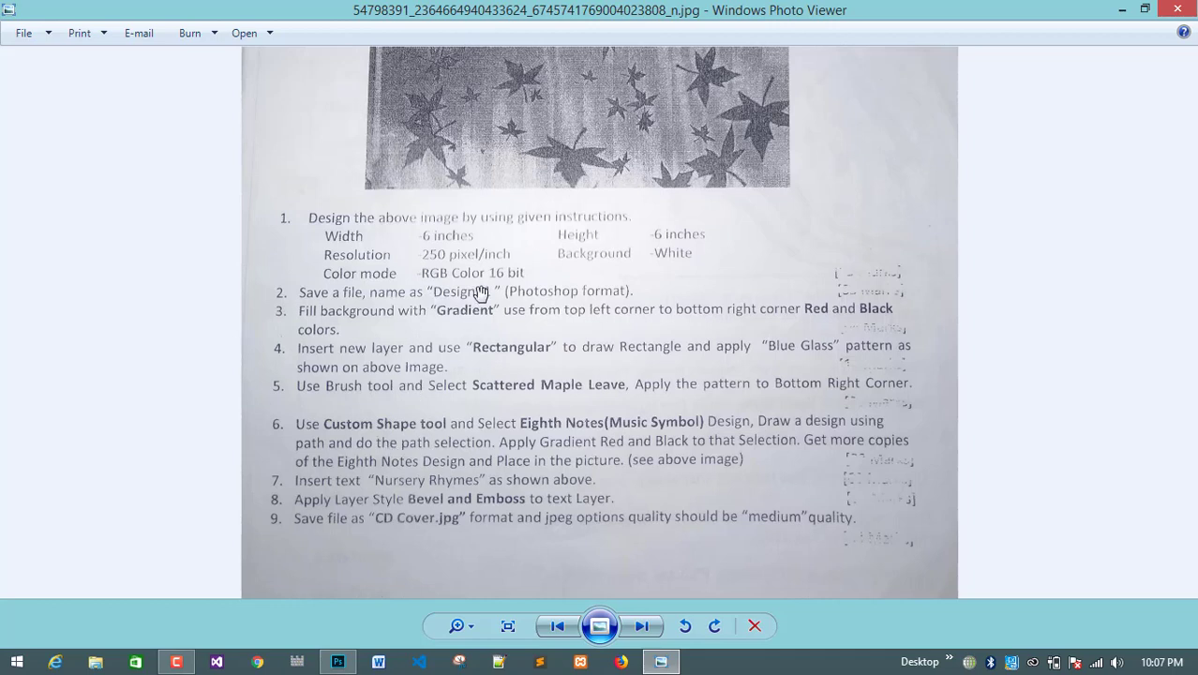
left_click(342, 663)
left_click(338, 662)
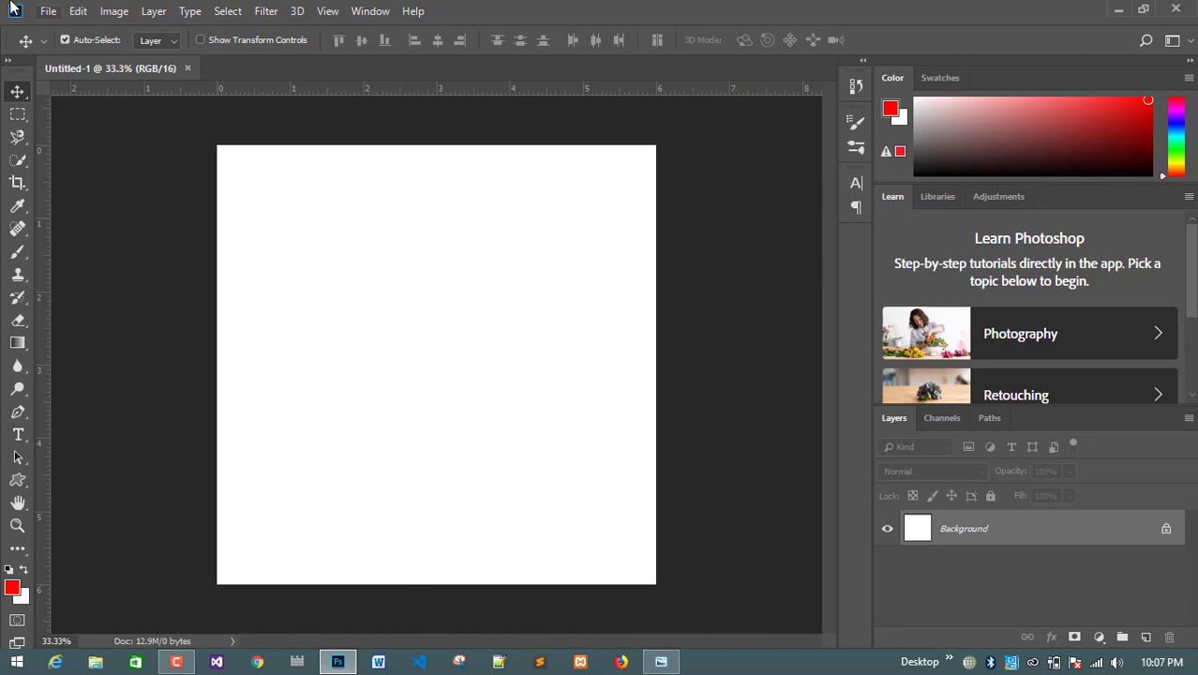
left_click(44, 15)
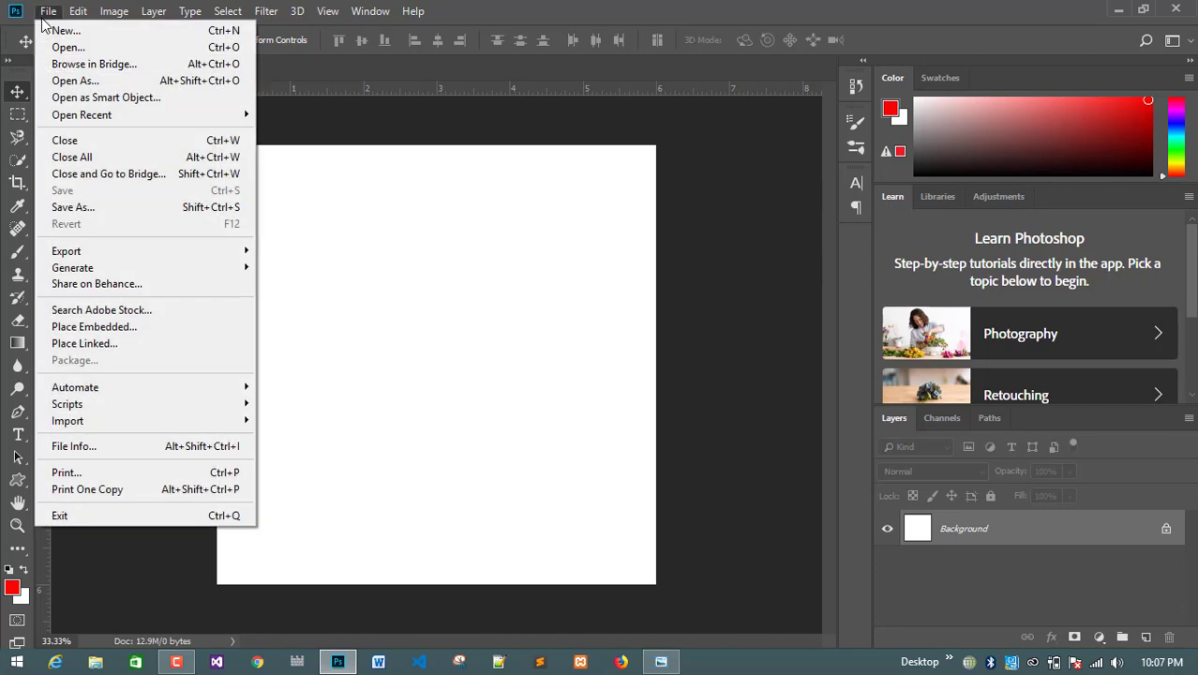
left_click(85, 208)
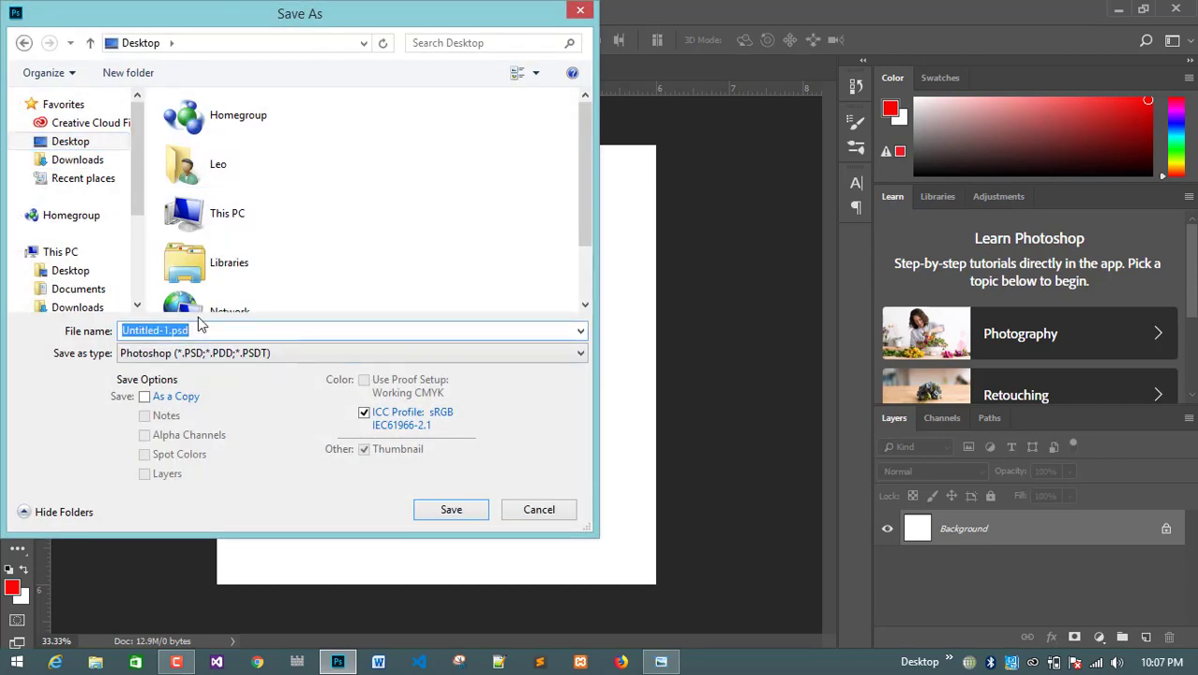
type("Design")
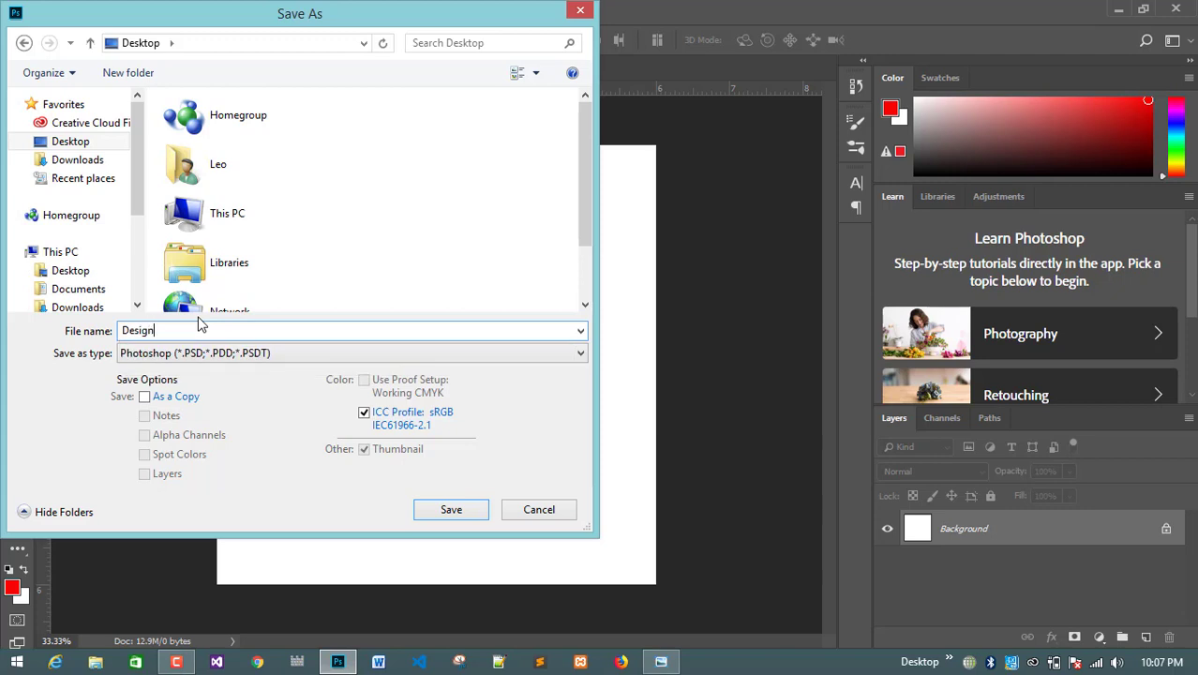
type("_1")
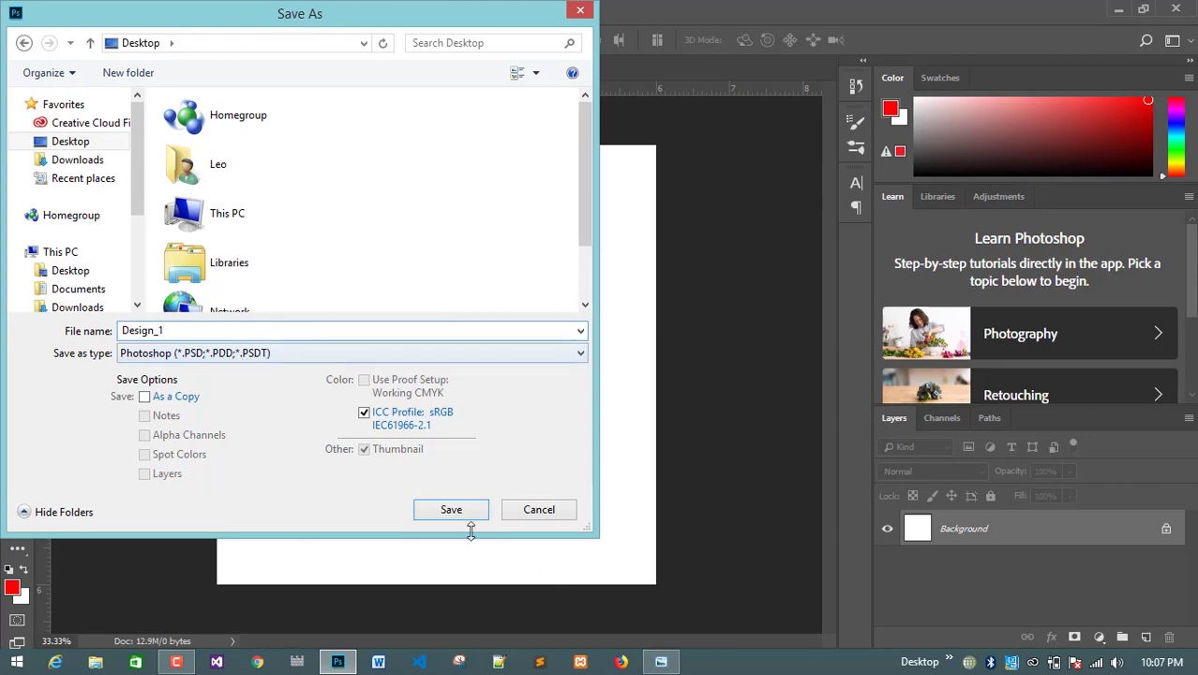
left_click(426, 514)
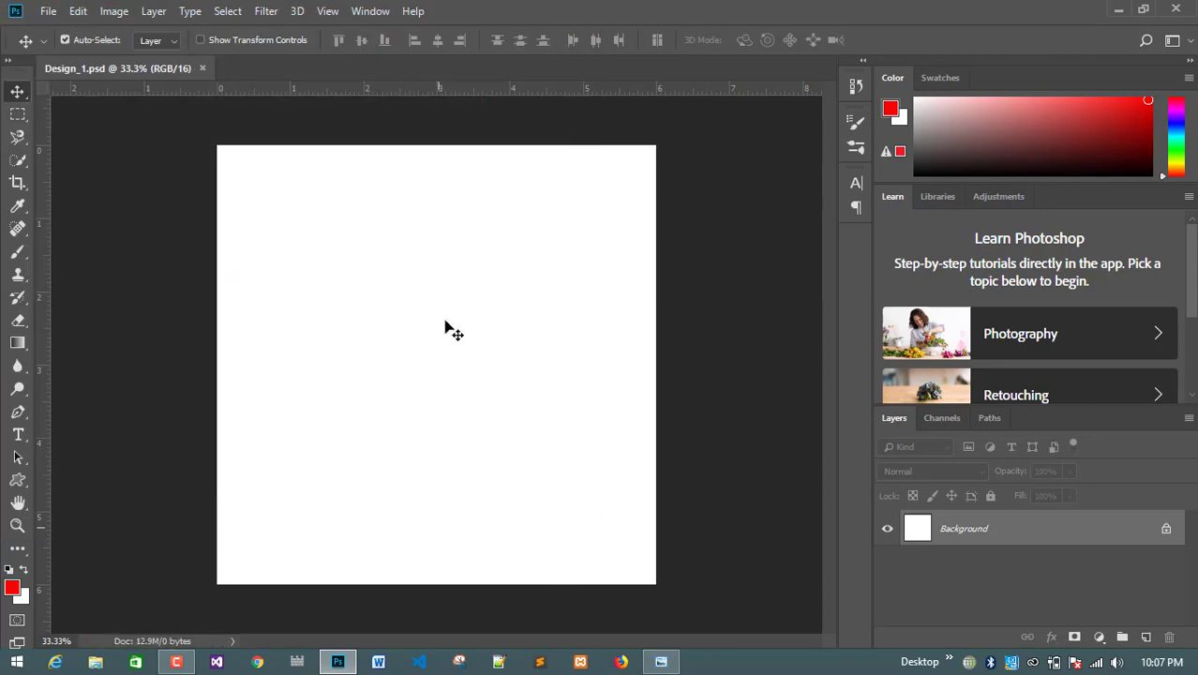
Minimize Photoshop and the photo viewer to check the saved Design_1.psd file on the desktop
left_click(1119, 11)
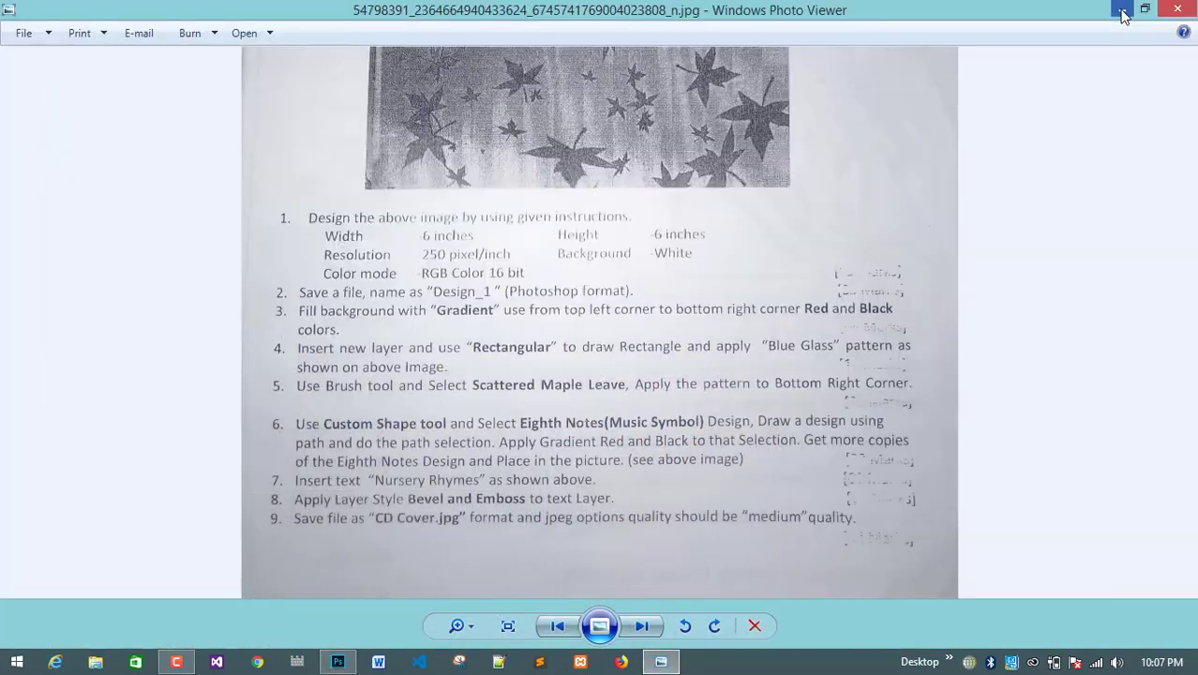
left_click(1123, 11)
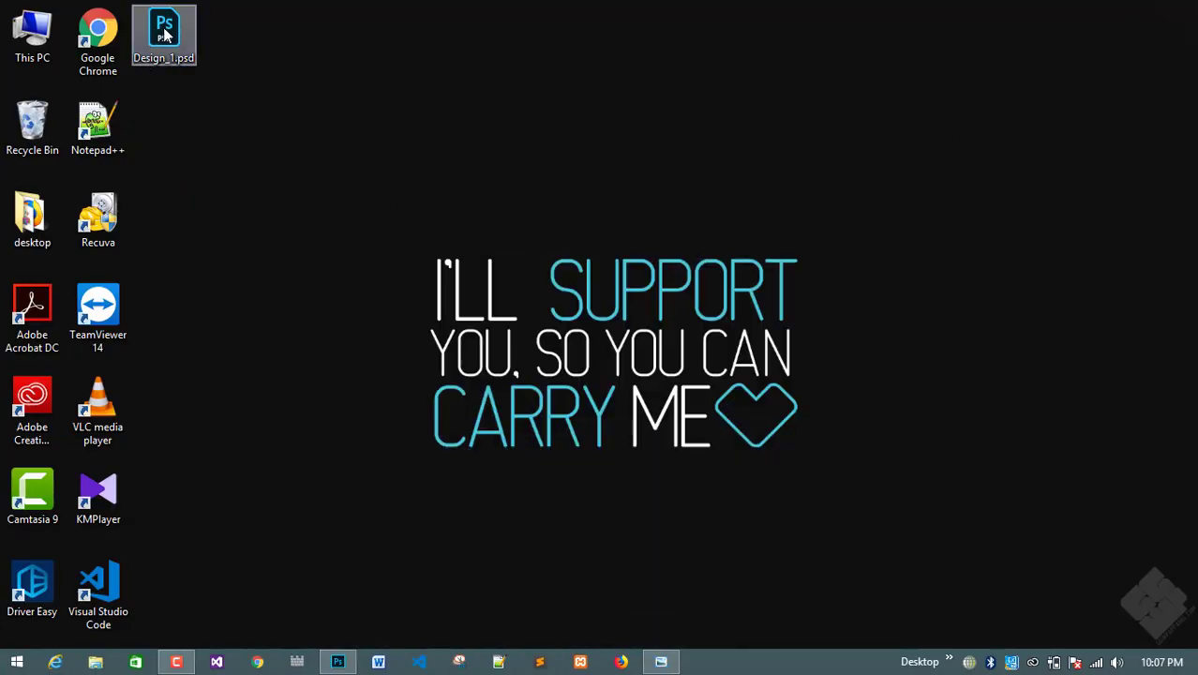
Examine the assignment sheet's red and black gradient instruction and the sample cover image in the photo viewer, and return to Photoshop
left_click_drag(165, 35, 178, 56)
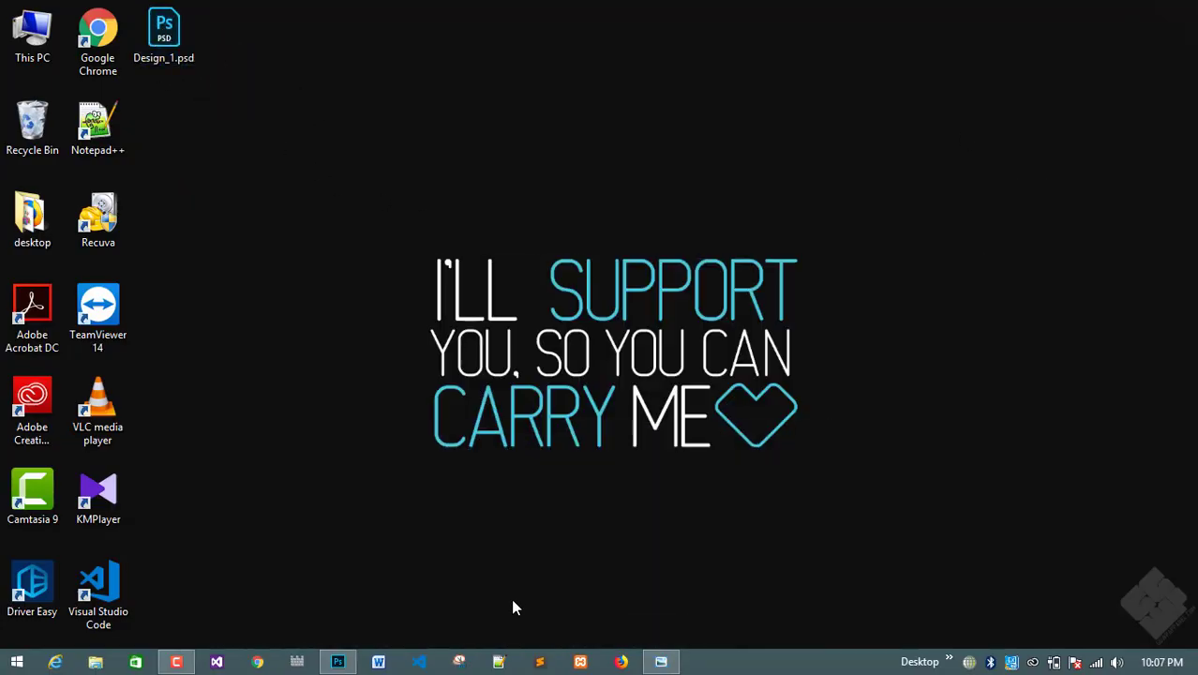
left_click(349, 660)
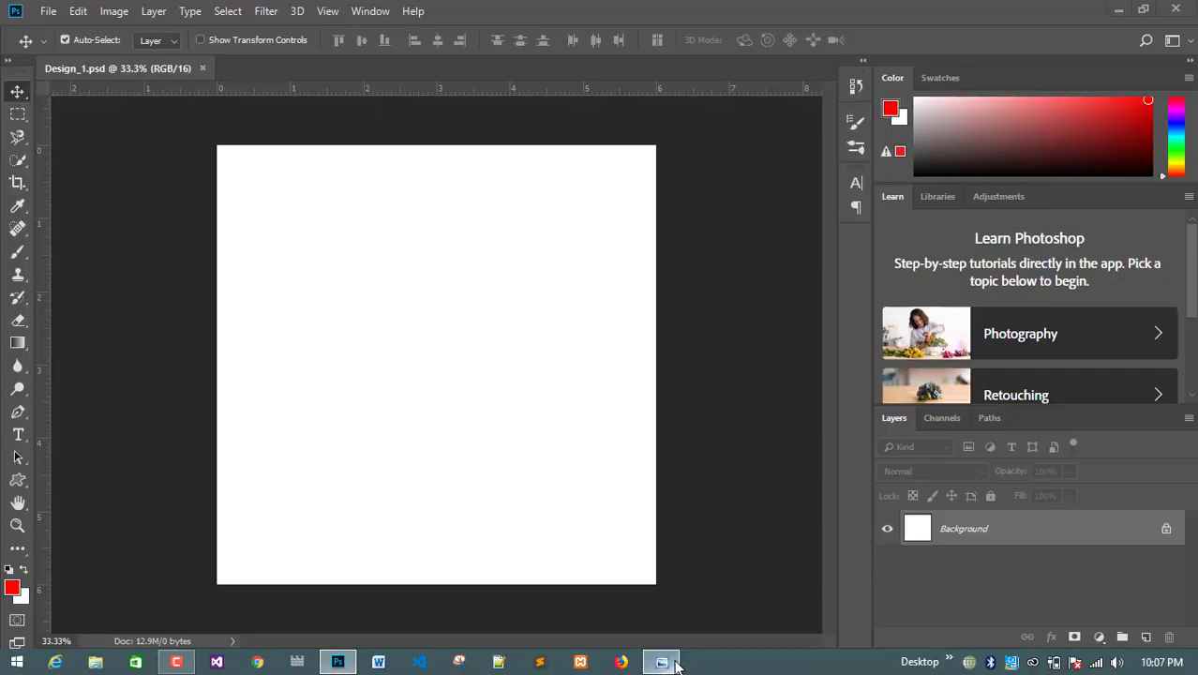
left_click(664, 662)
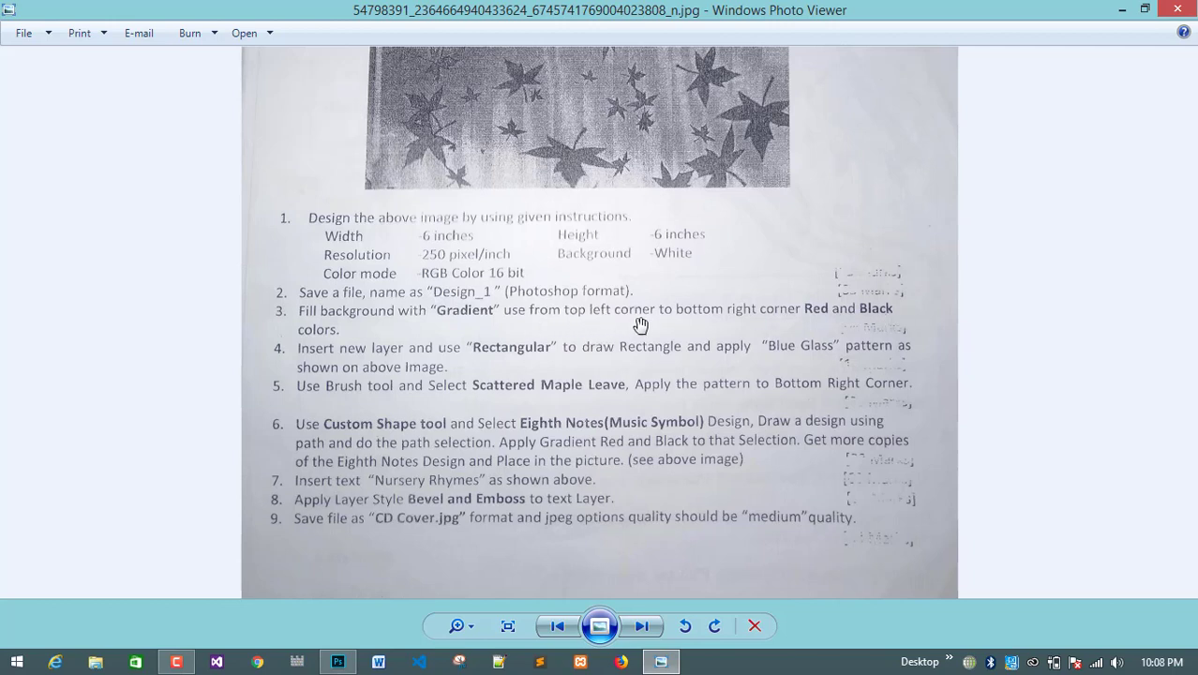
left_click(355, 663)
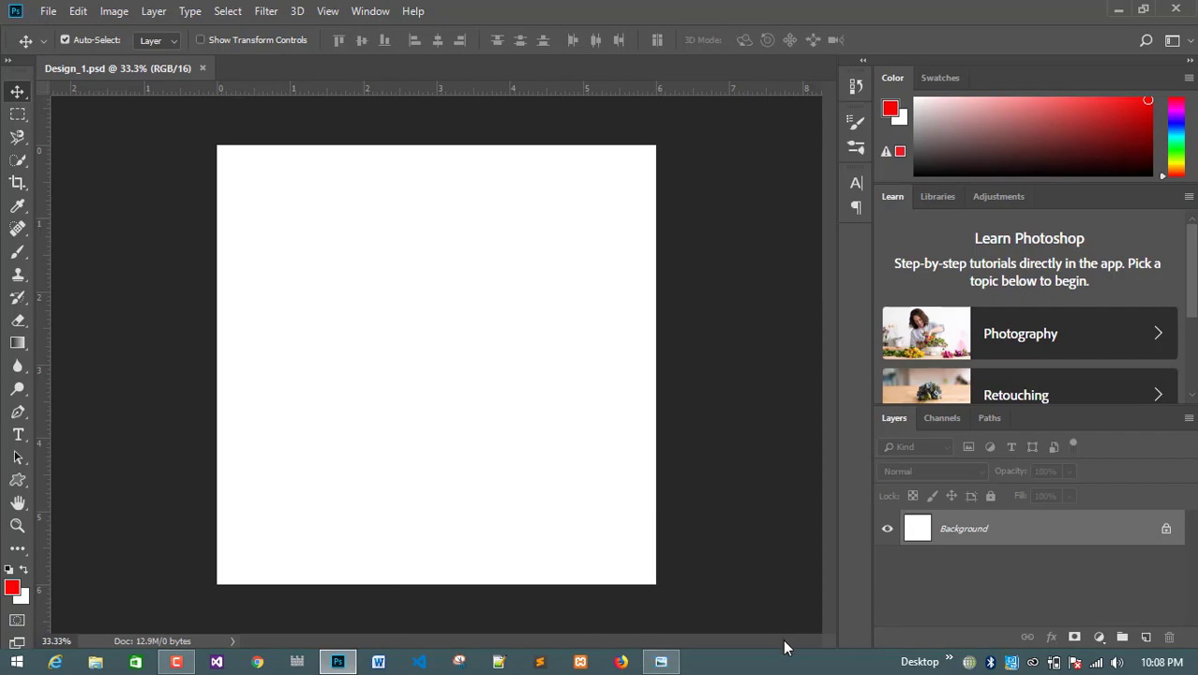
left_click(661, 662)
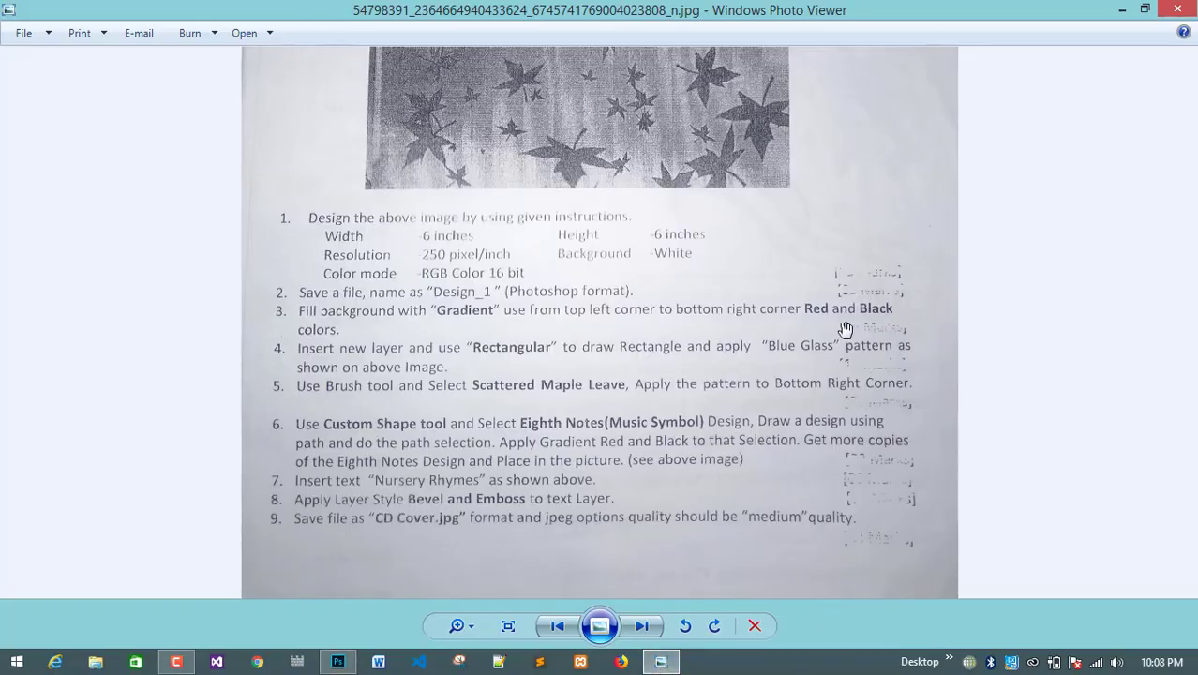
left_click_drag(685, 155, 704, 478)
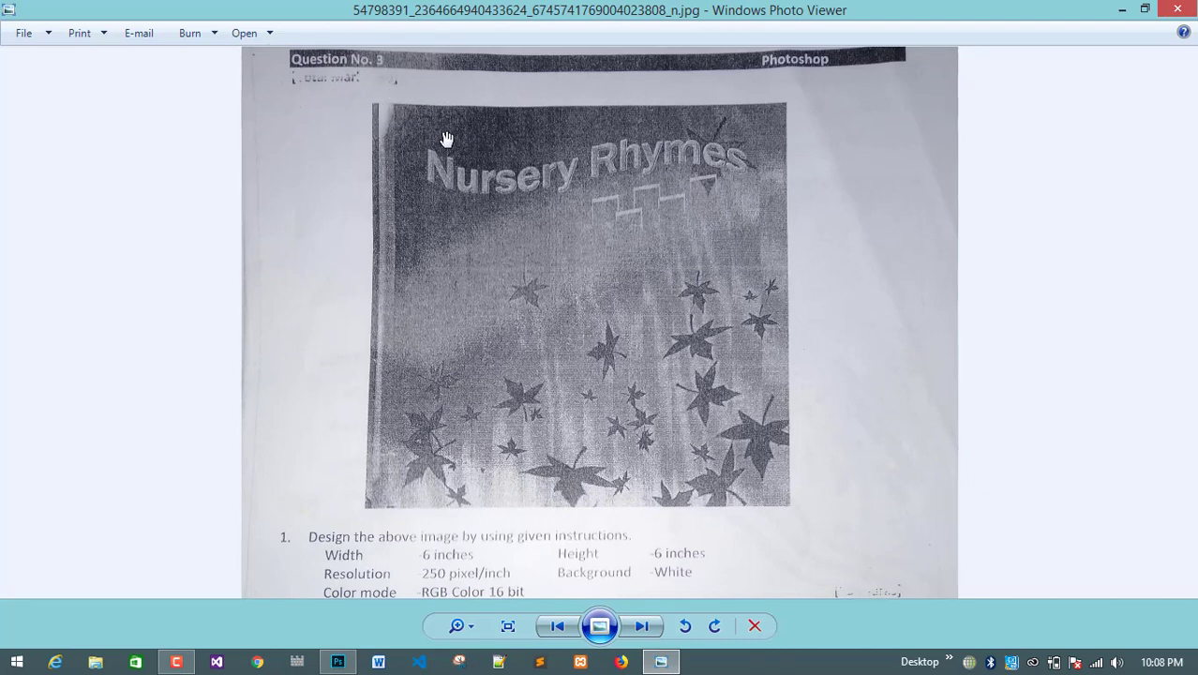
left_click(348, 654)
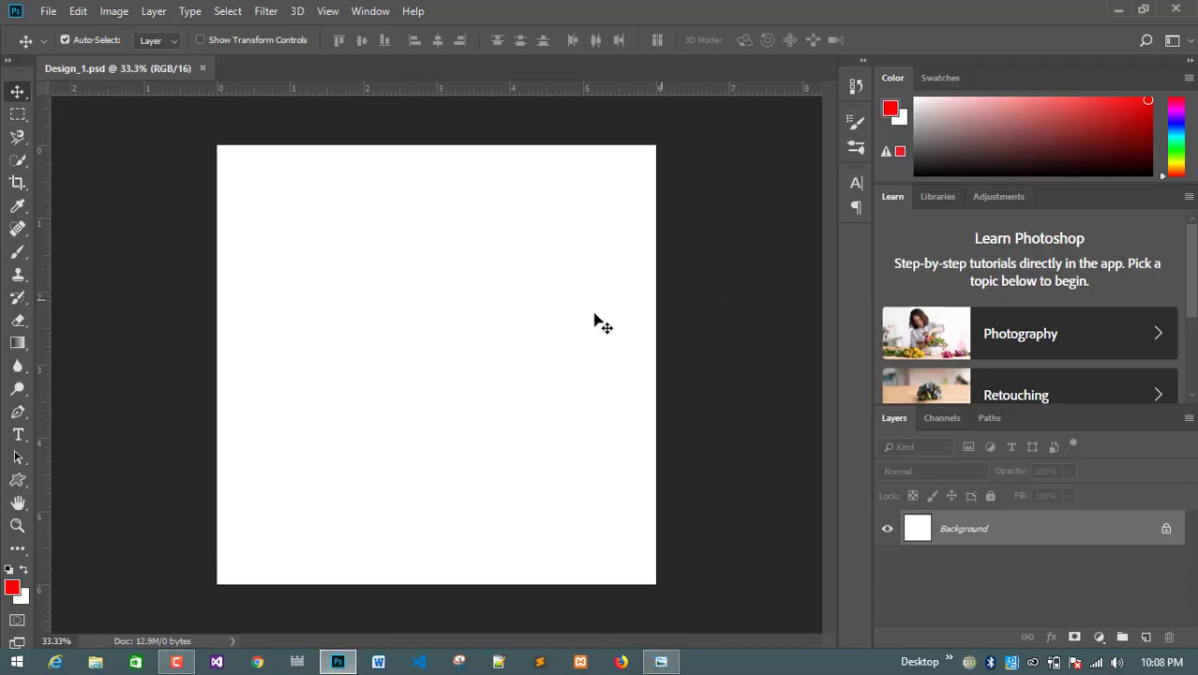
left_click(661, 662)
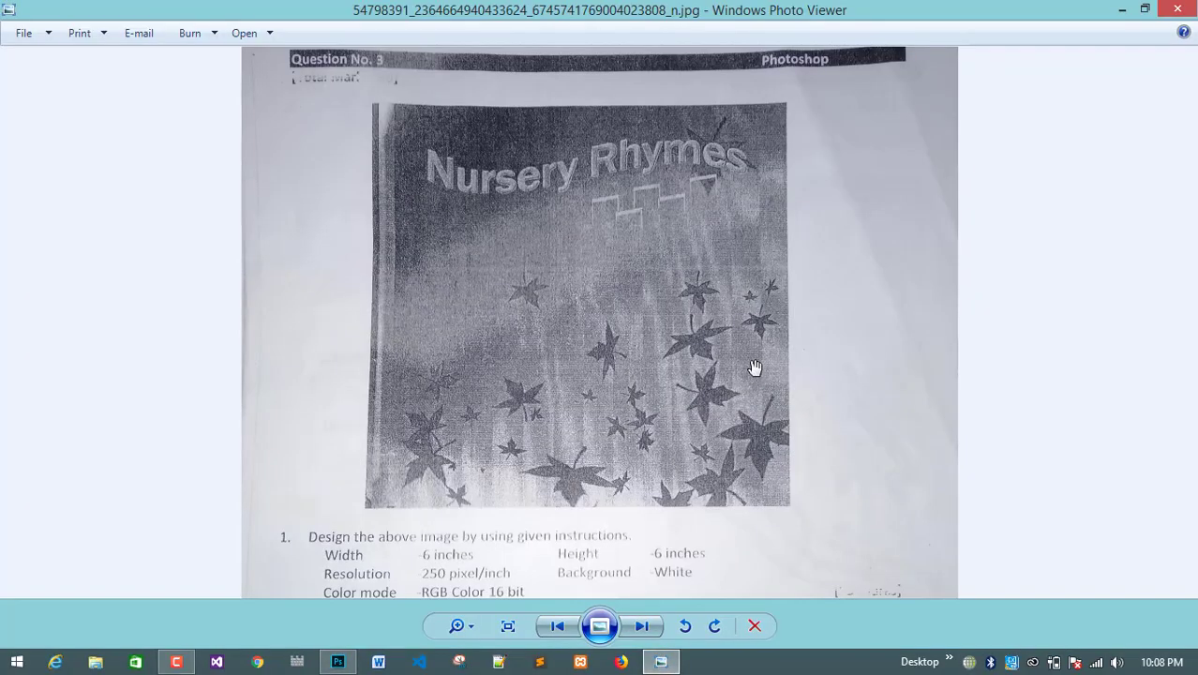
left_click_drag(695, 451, 684, 165)
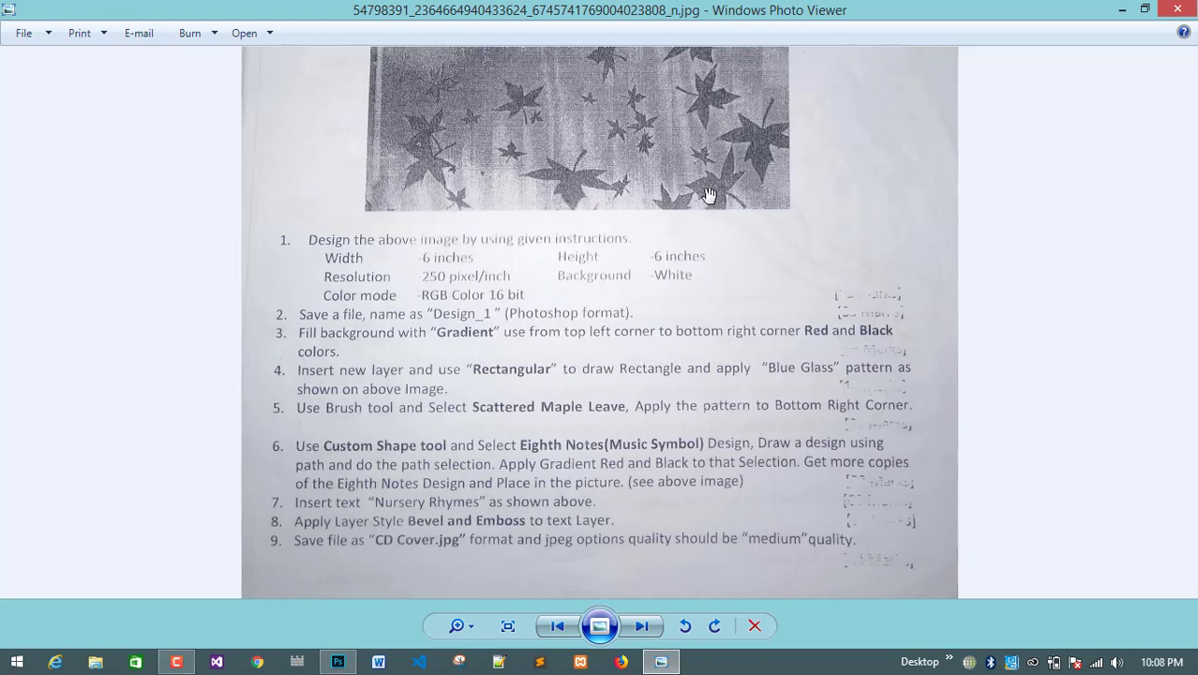
left_click_drag(706, 190, 717, 464)
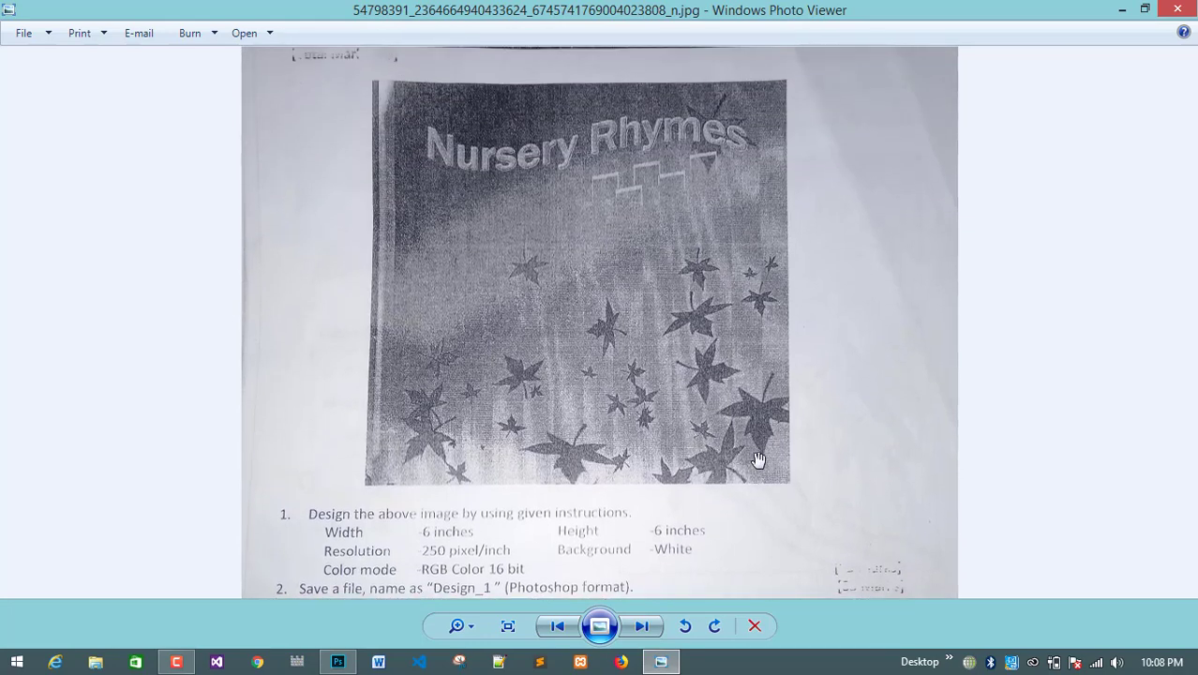
left_click_drag(759, 500, 736, 342)
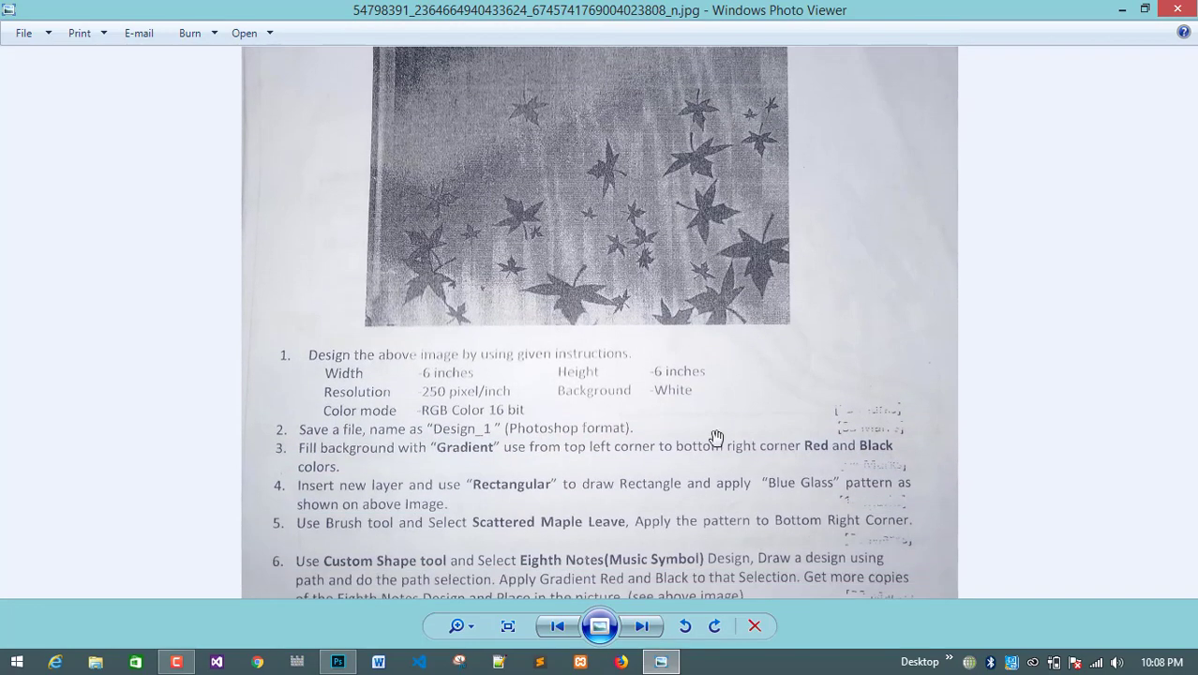
left_click(337, 662)
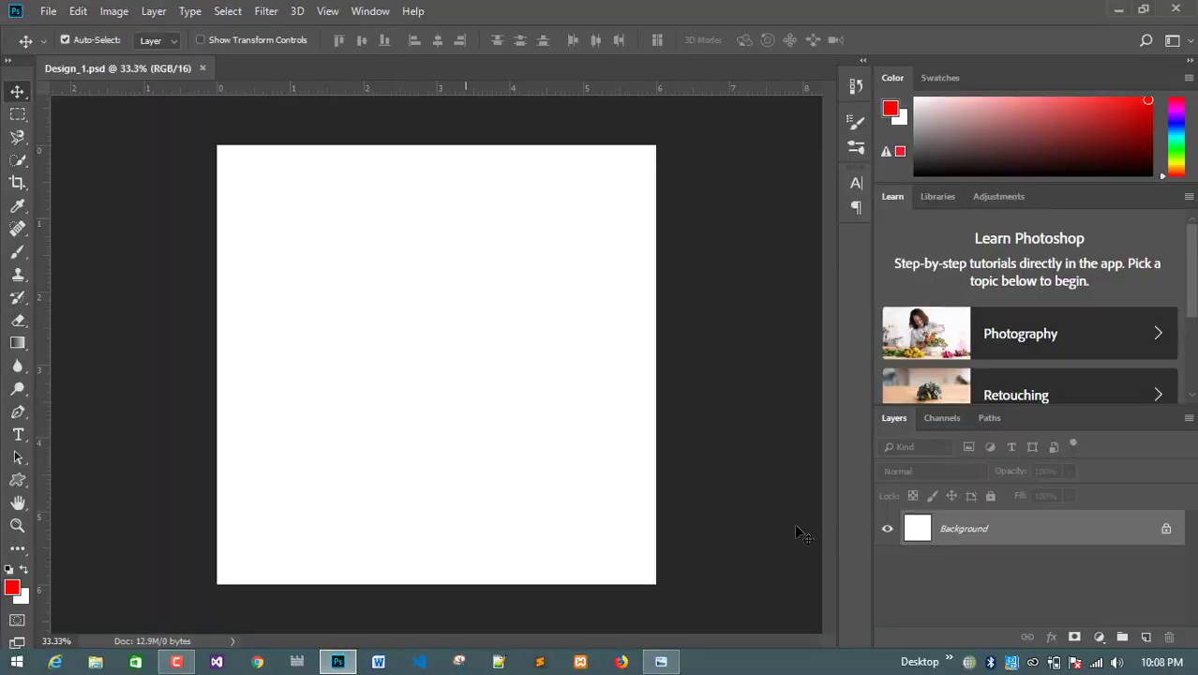
Activate the Gradient tool, look through the gradient presets and their options, and pick the white-to-purple preset
left_click(23, 343)
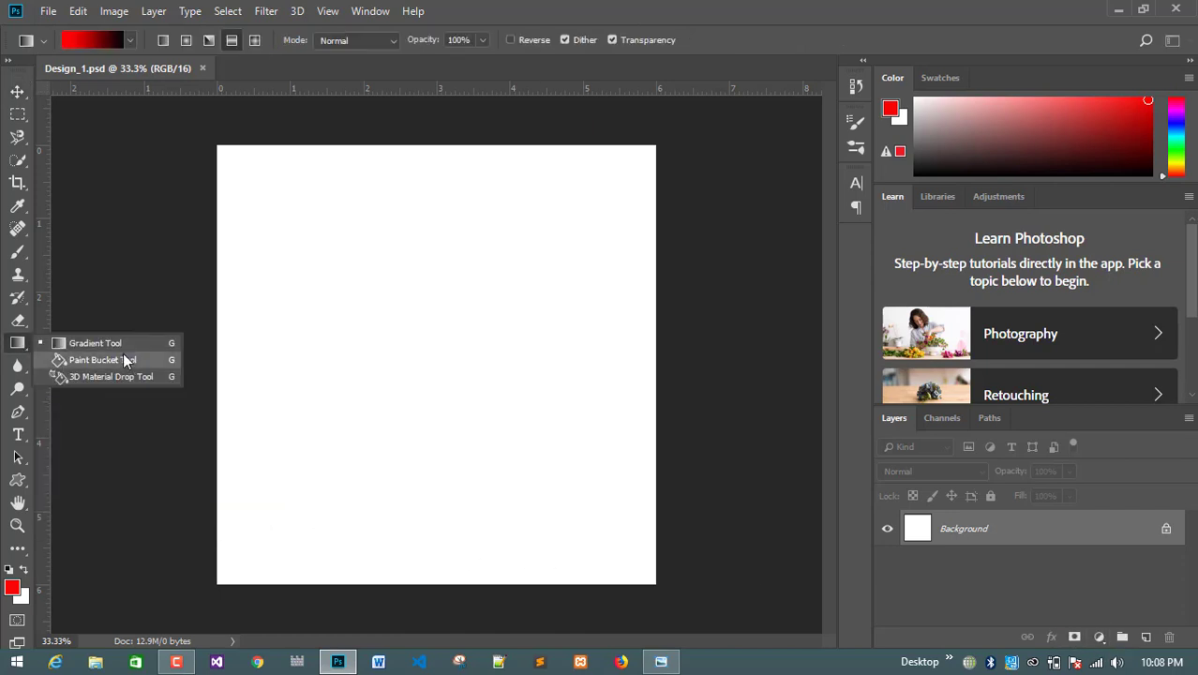
left_click(21, 350)
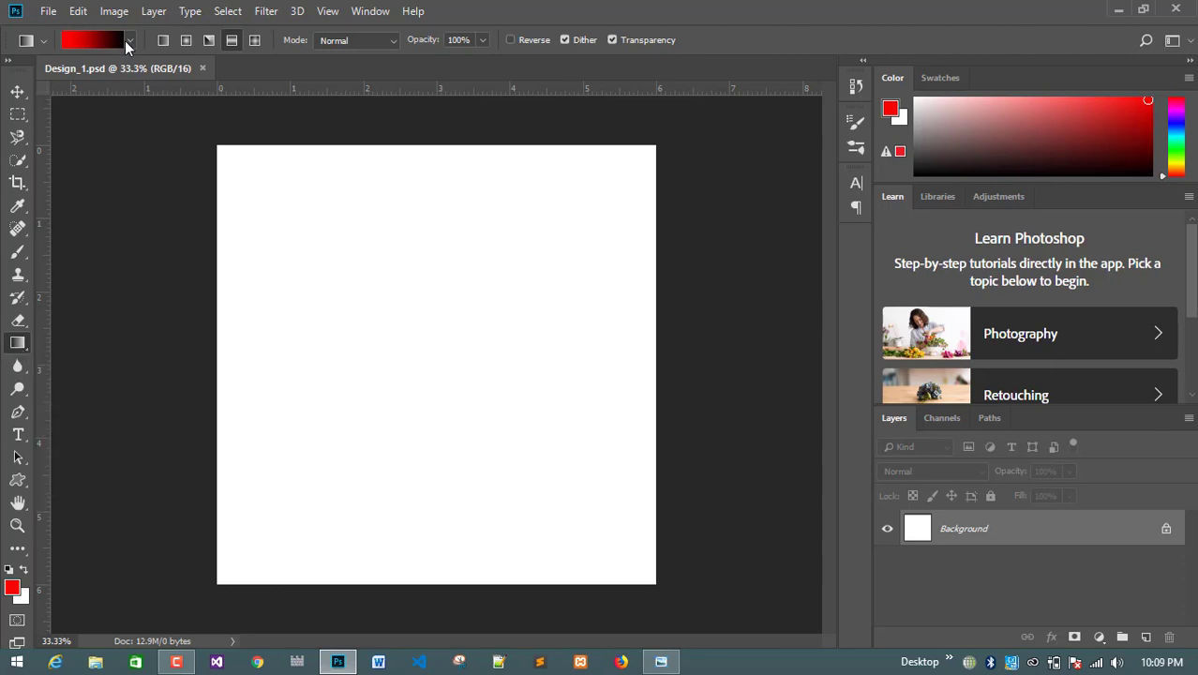
left_click(128, 42)
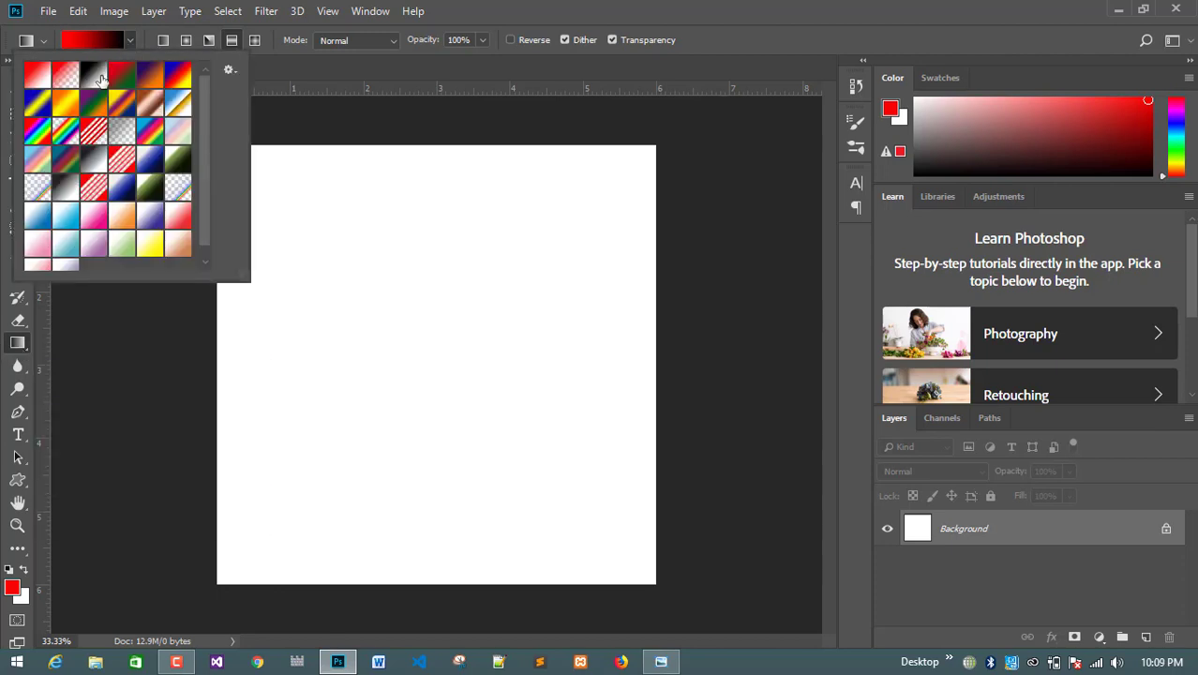
left_click(148, 218)
left_click(122, 218)
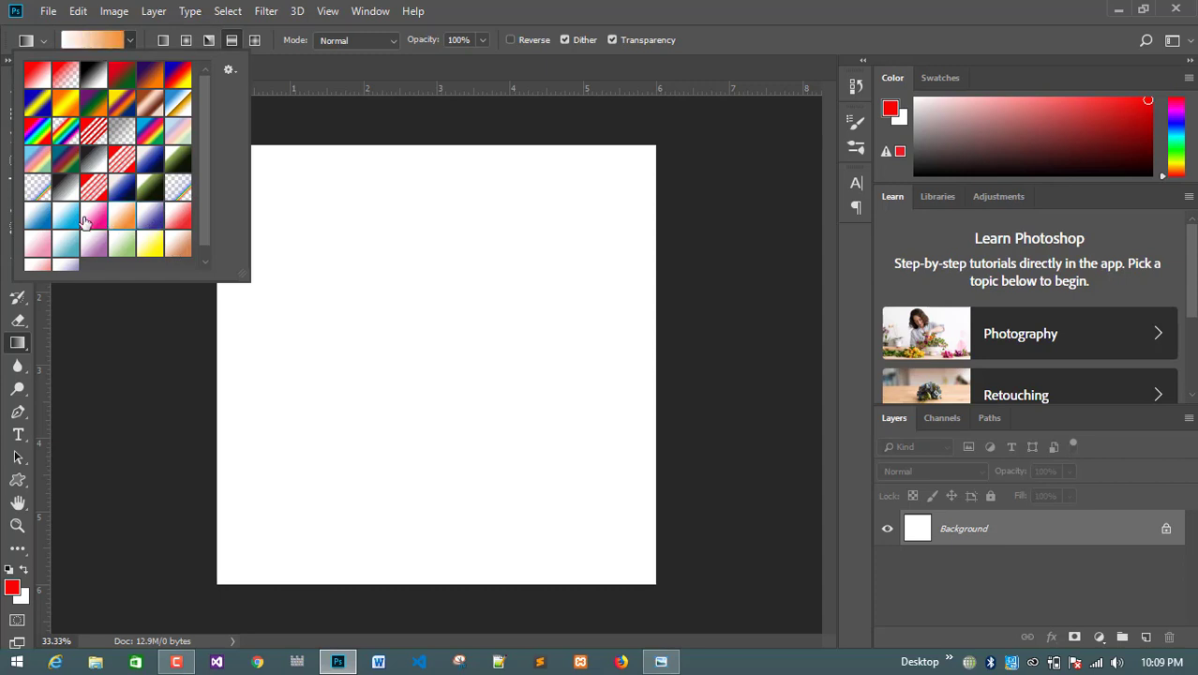
left_click(93, 217)
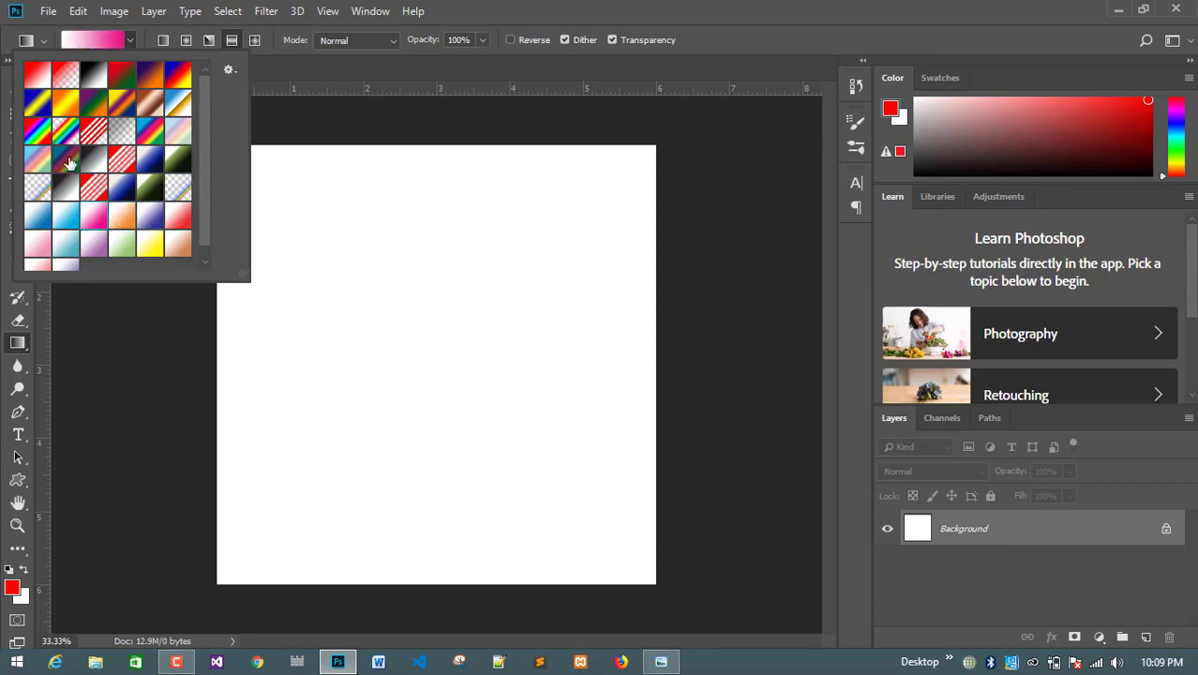
left_click(230, 71)
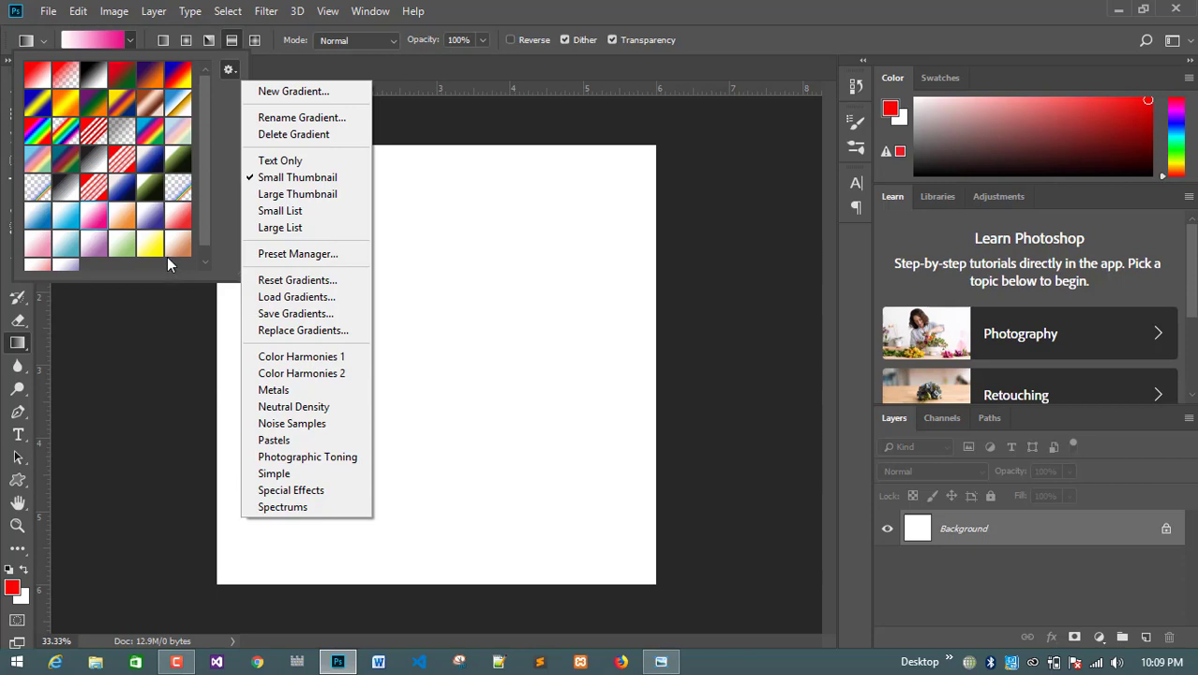
left_click(202, 375)
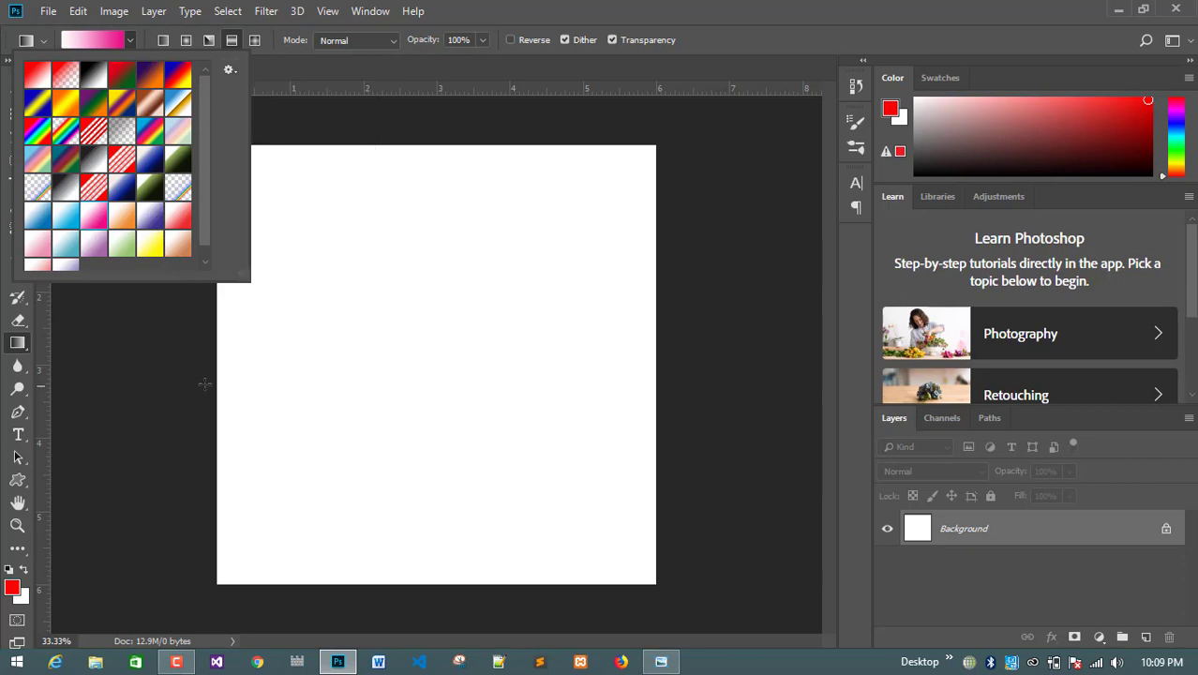
left_click(151, 223)
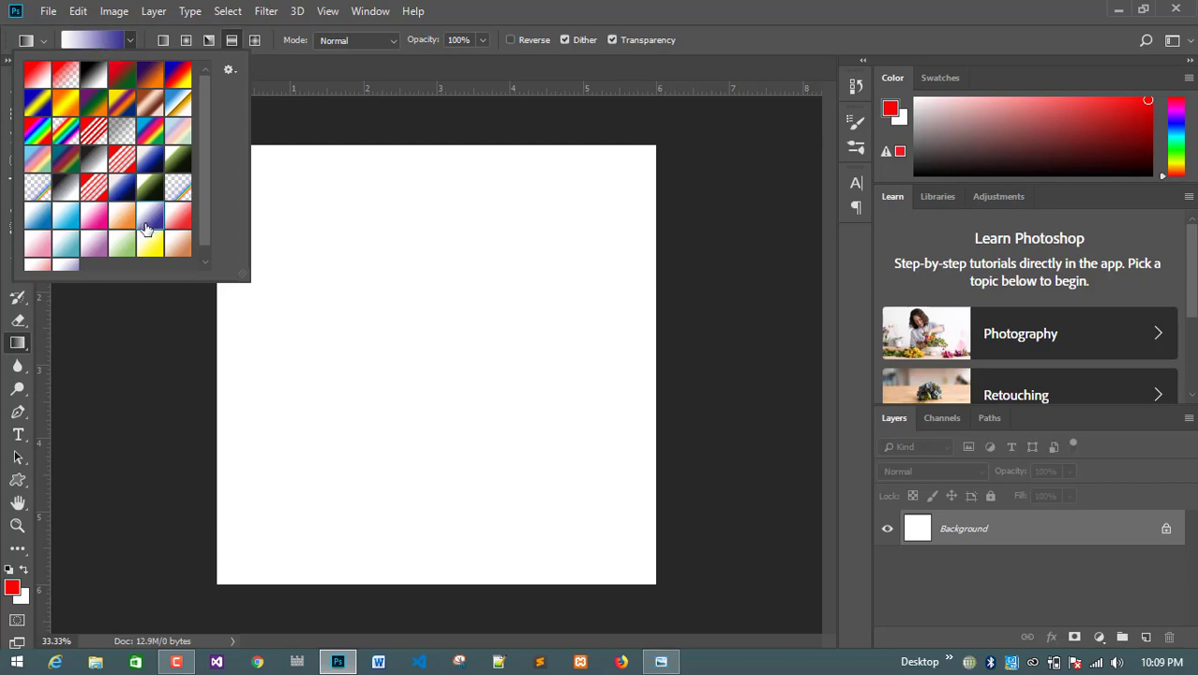
Open the purple gradient for editing and change its white starting colour stop to red cd0707
left_click(89, 40)
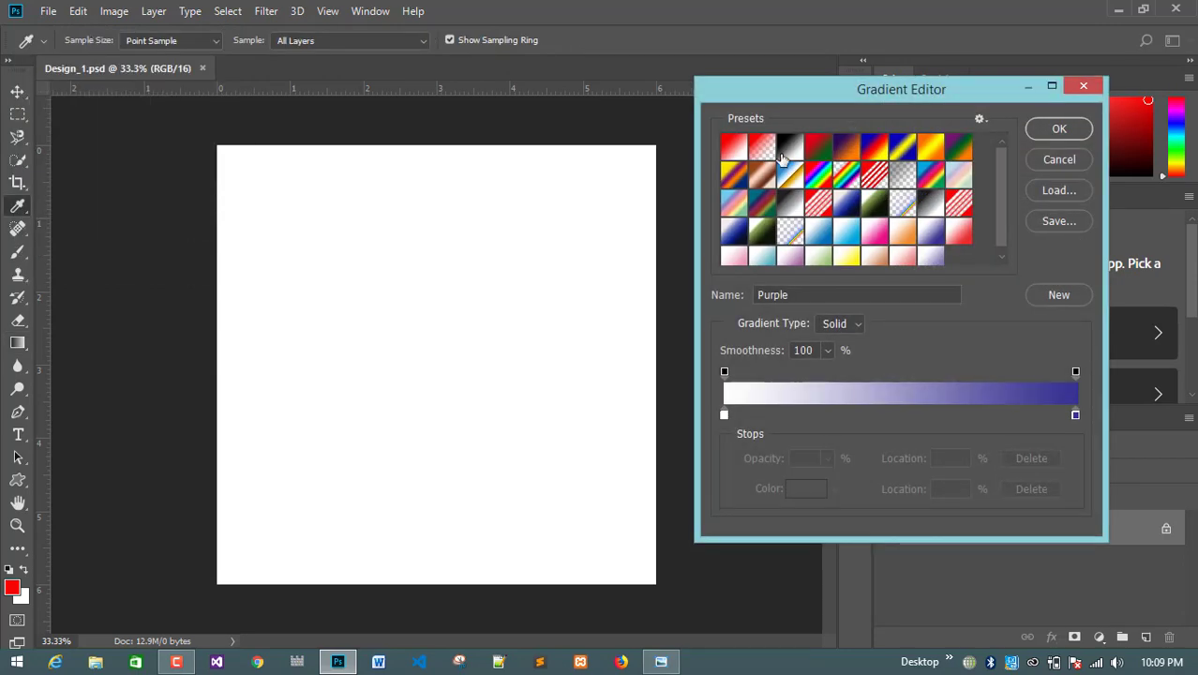
left_click_drag(882, 98, 903, 150)
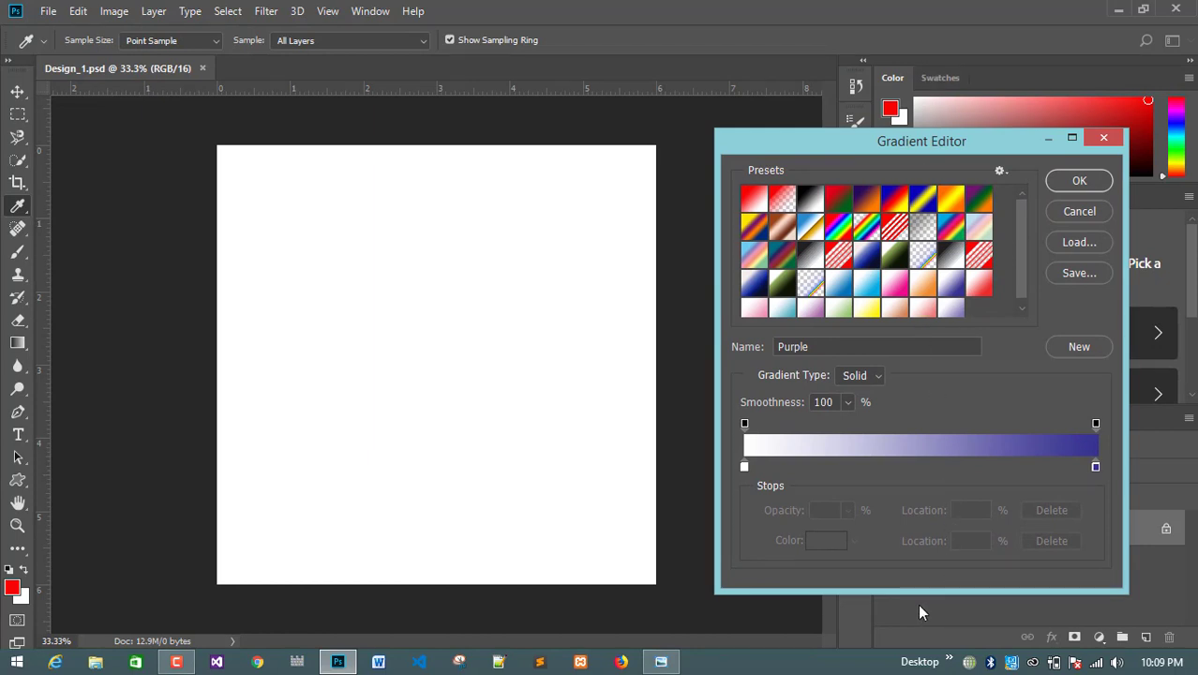
left_click(746, 467)
left_click(830, 543)
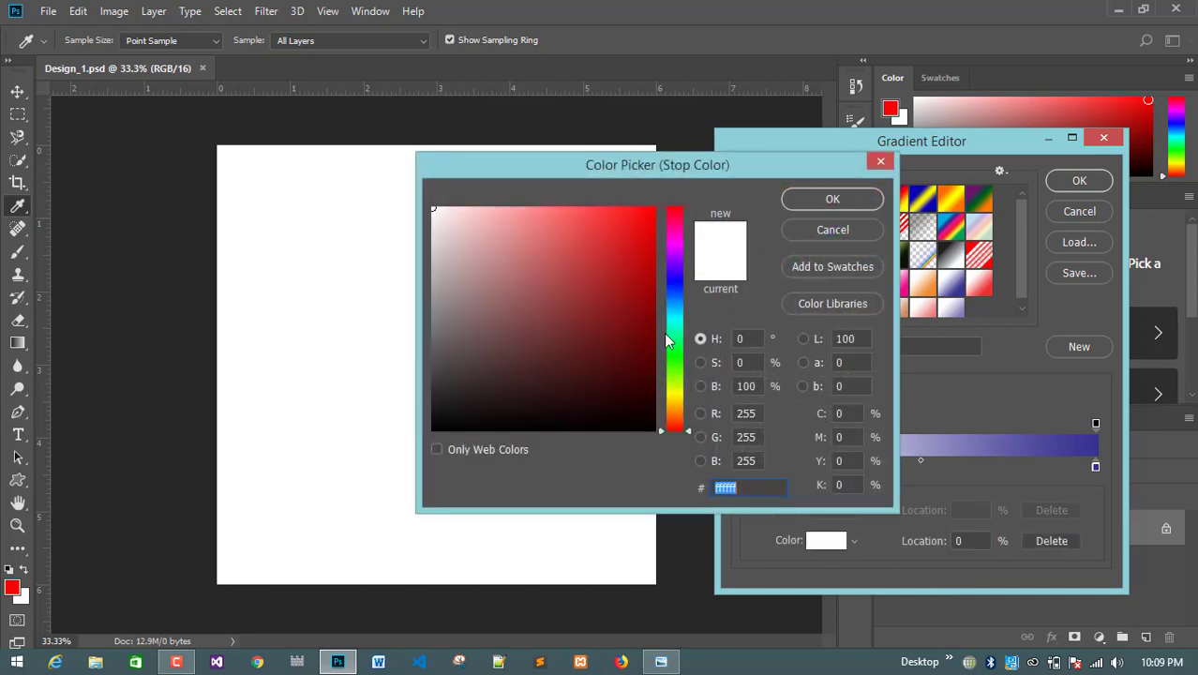
left_click(648, 251)
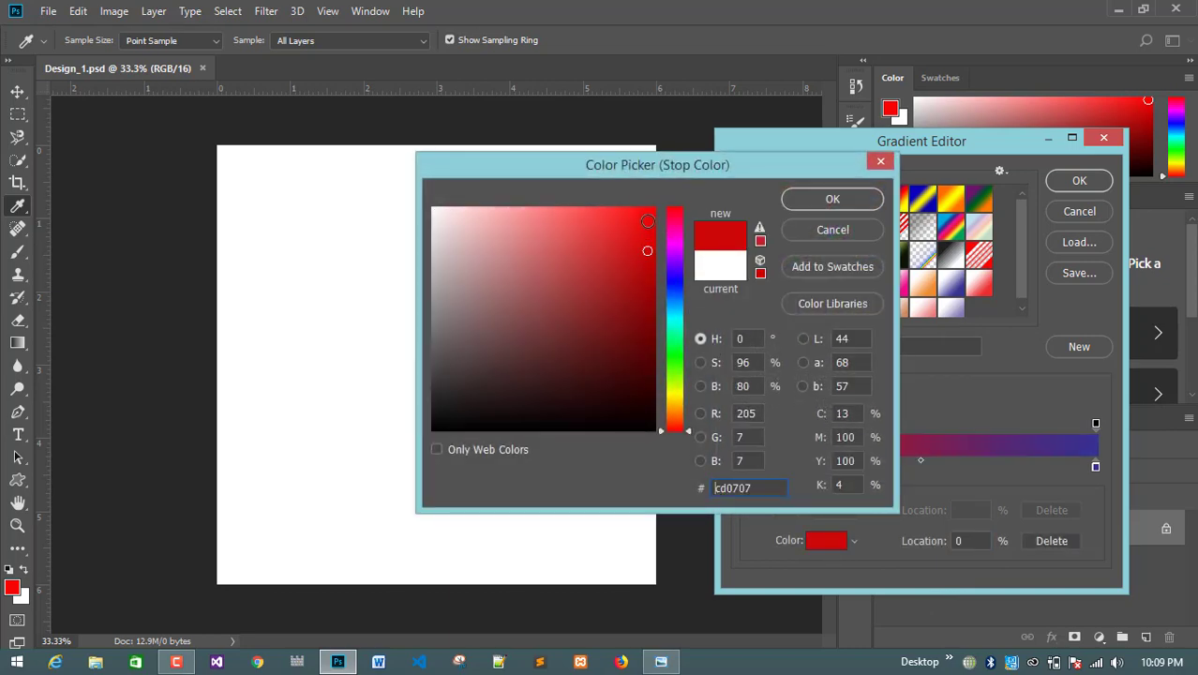
left_click(839, 199)
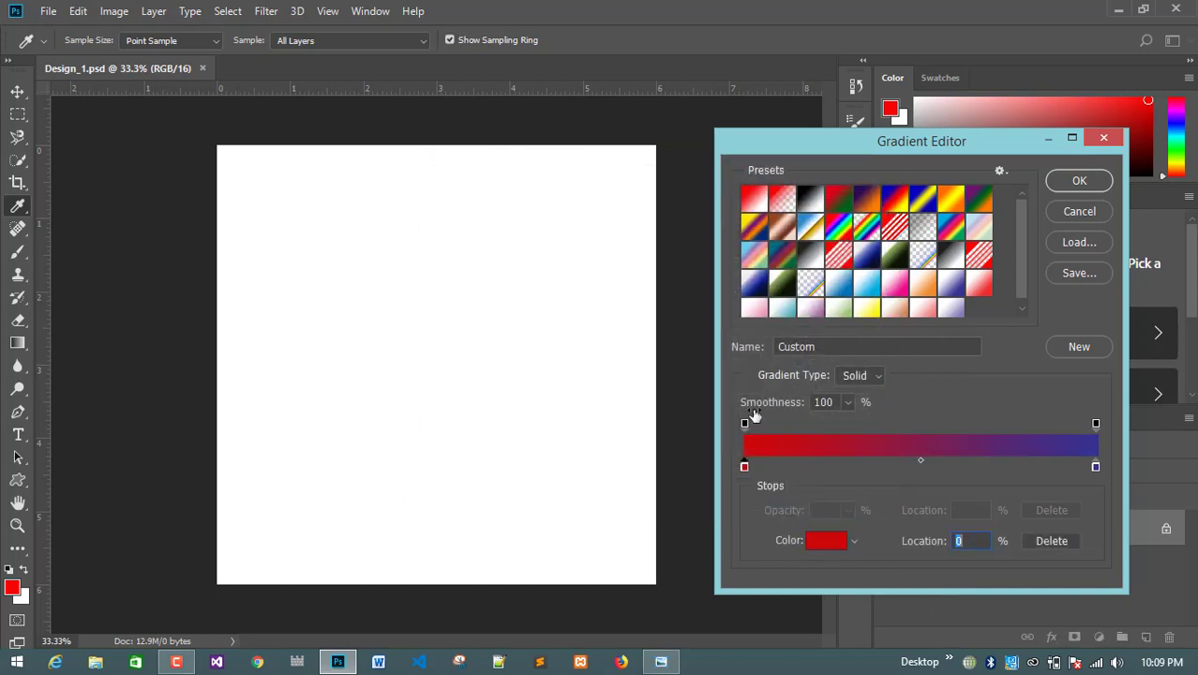
Set the gradient's end colour stop to near-black 010111, move it to location 74%, and accept the gradient
left_click(1095, 466)
left_click(823, 540)
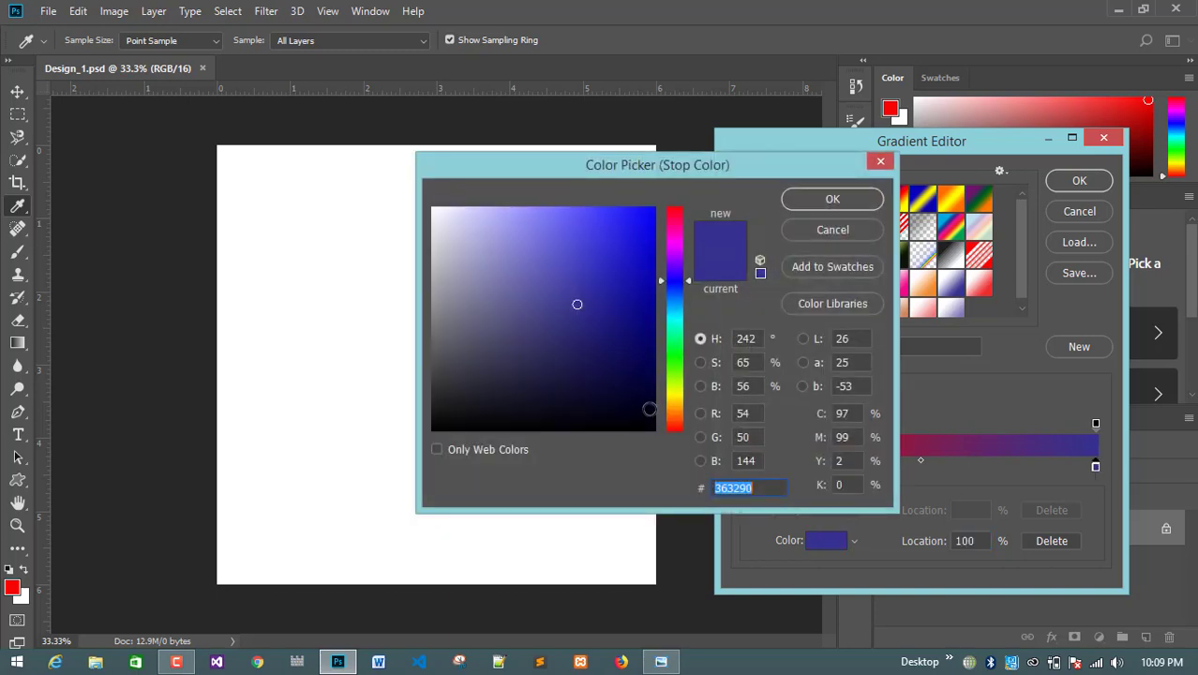
left_click(649, 409)
left_click(833, 199)
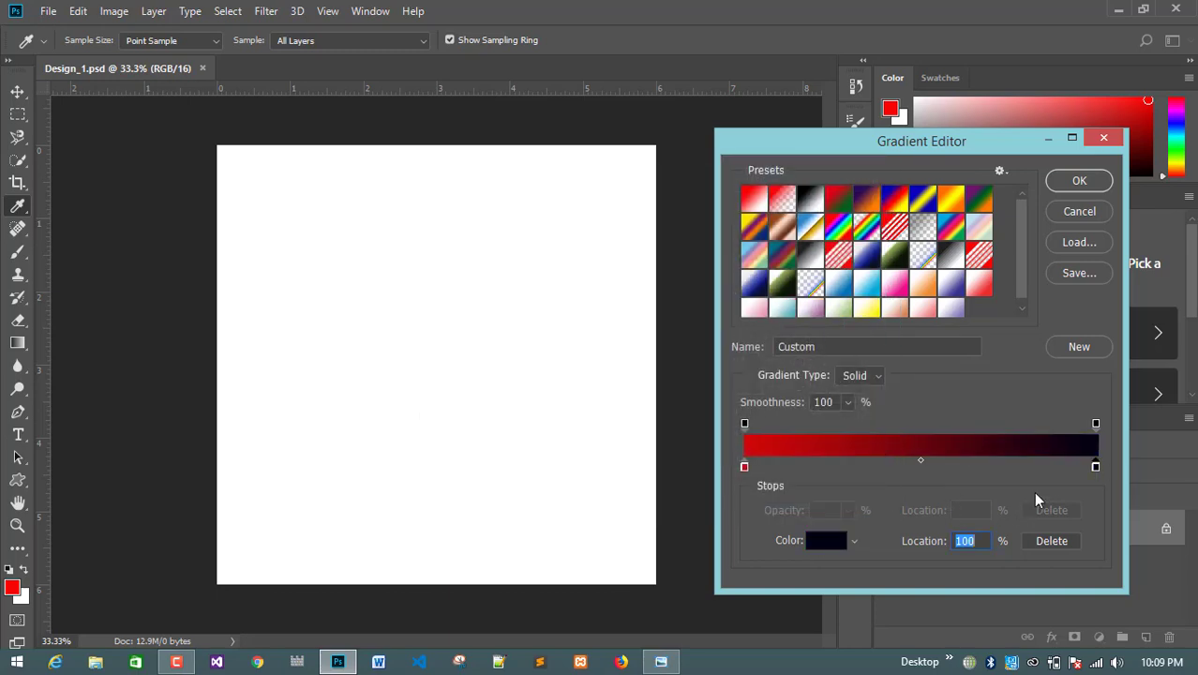
left_click_drag(1095, 466, 1006, 472)
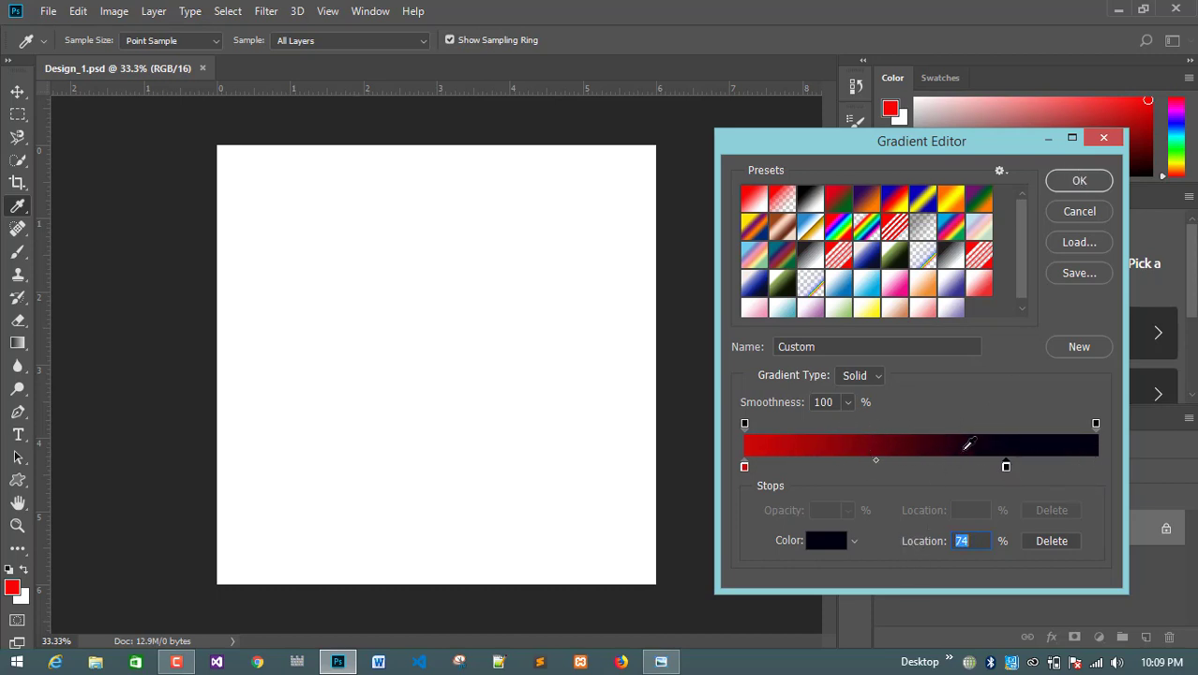
left_click(1078, 180)
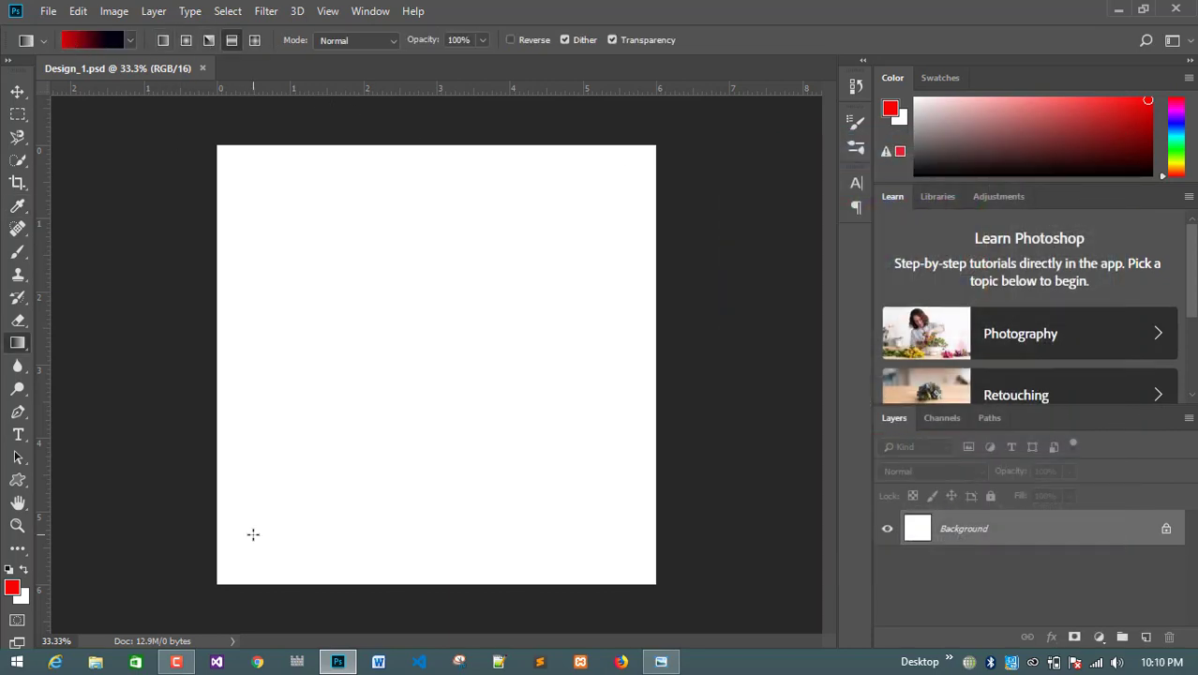
Reopen the custom gradient and check the colour of both its red stop and its near-black stop
left_click(101, 39)
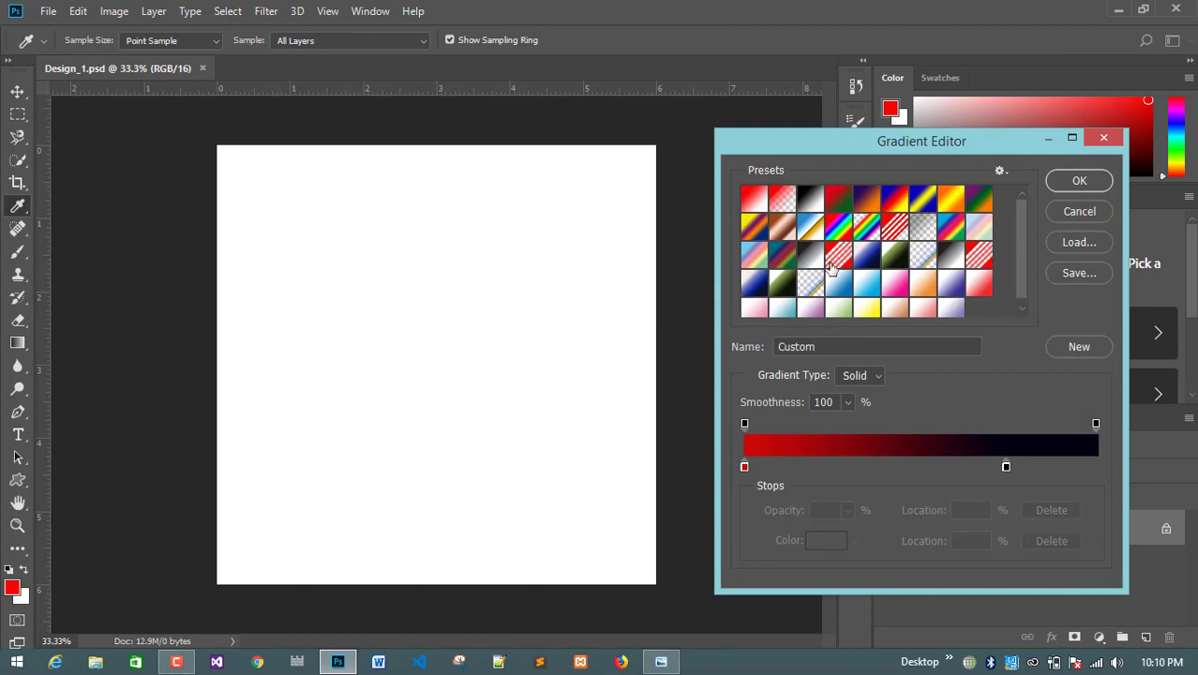
left_click(744, 466)
left_click(825, 541)
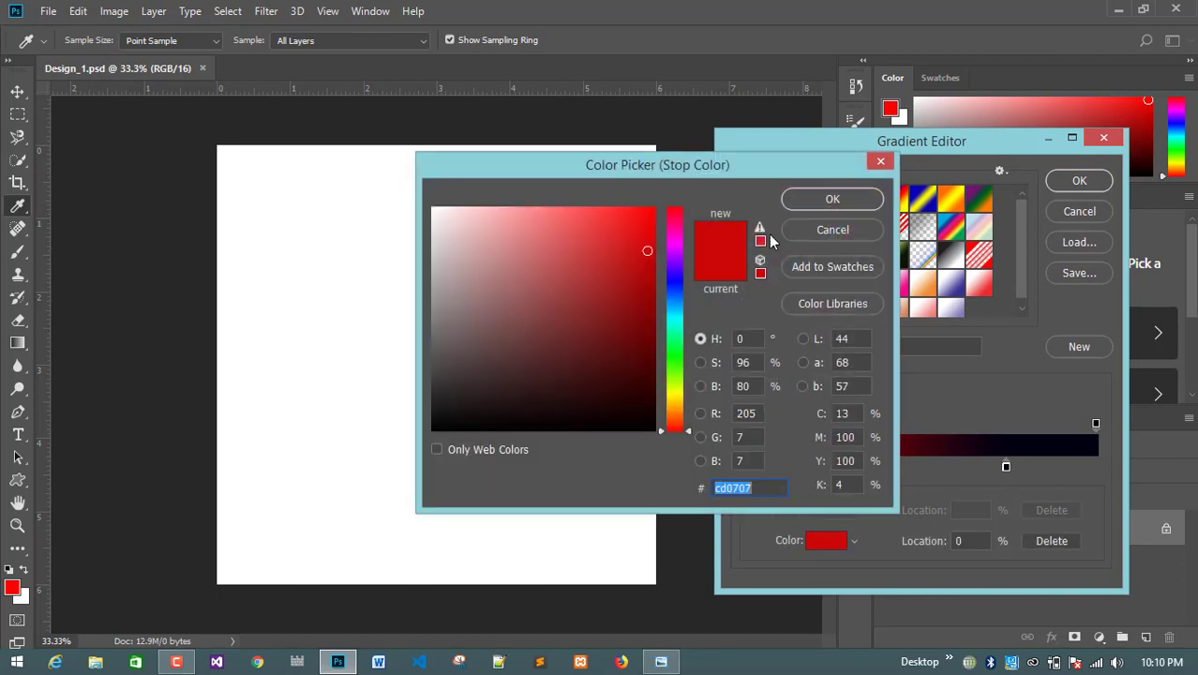
left_click(843, 205)
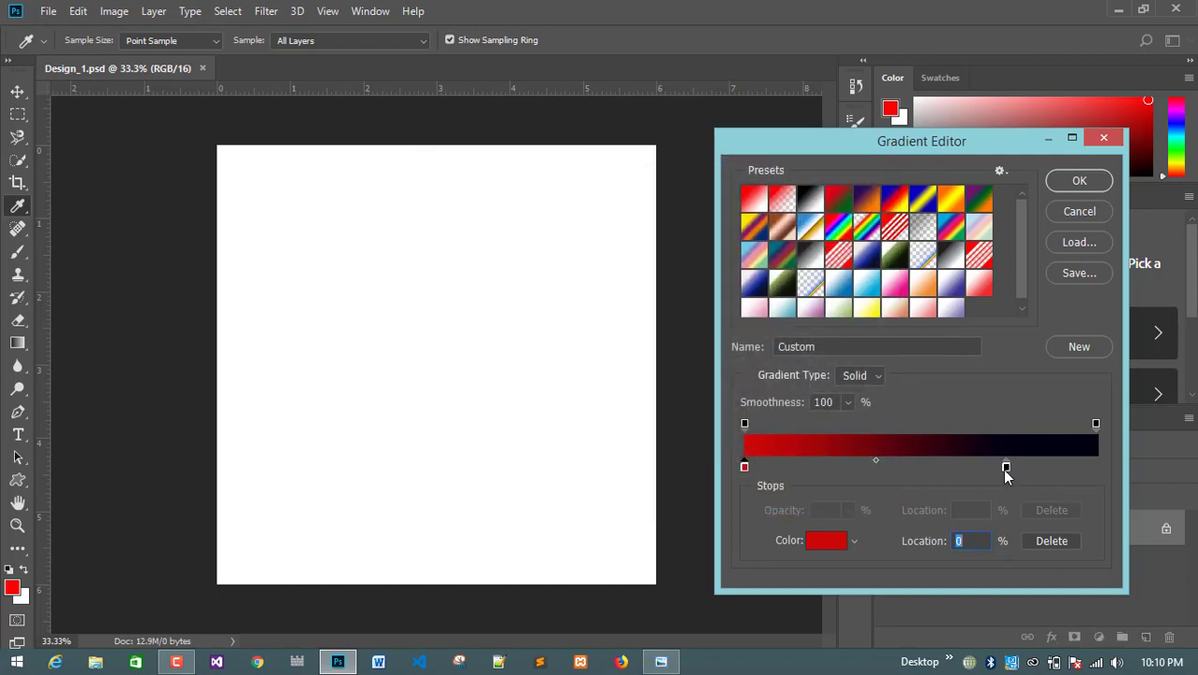
left_click(1005, 467)
left_click(837, 538)
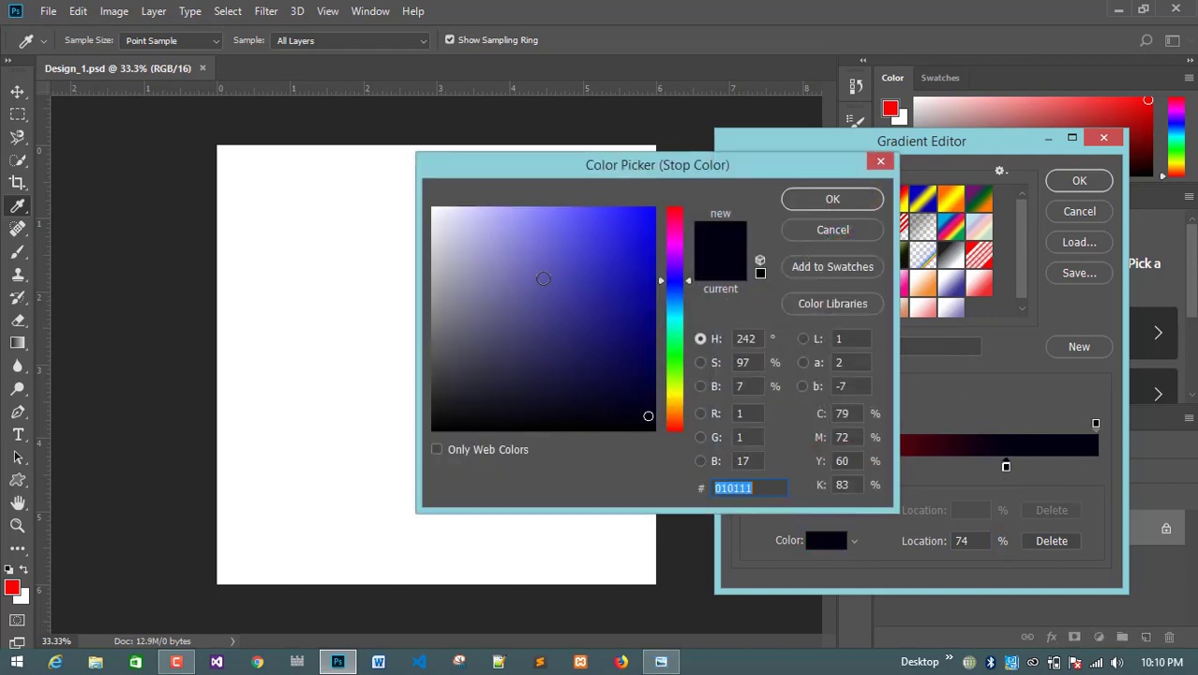
left_click(855, 198)
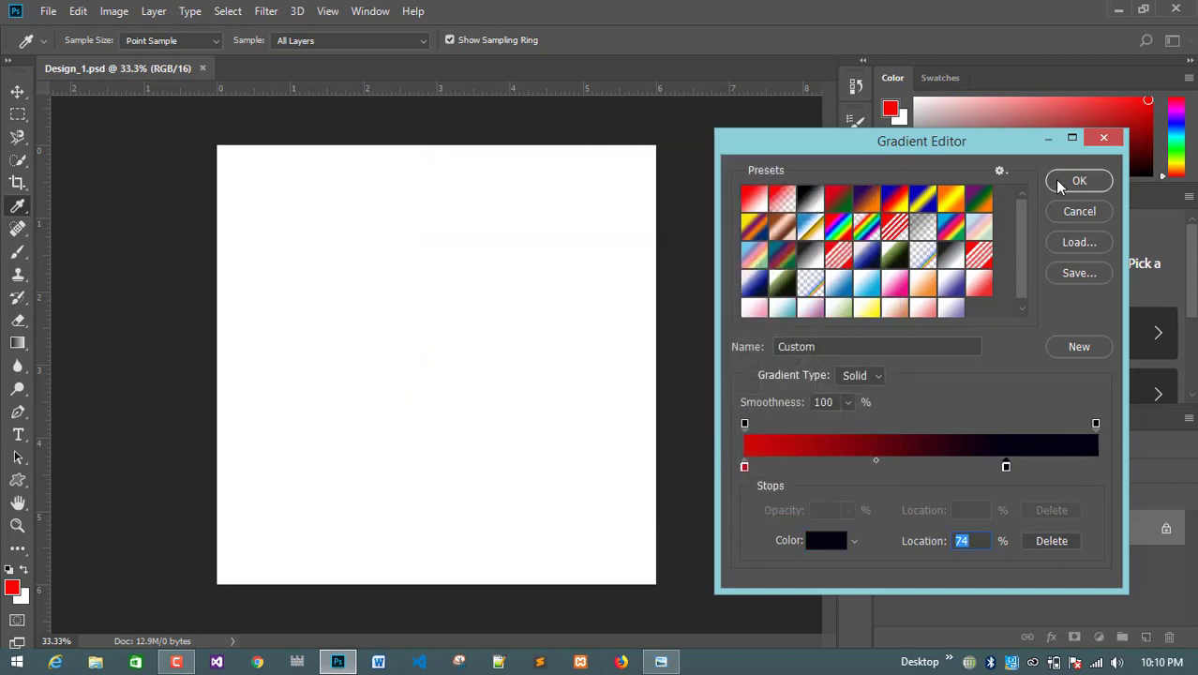
left_click(1079, 180)
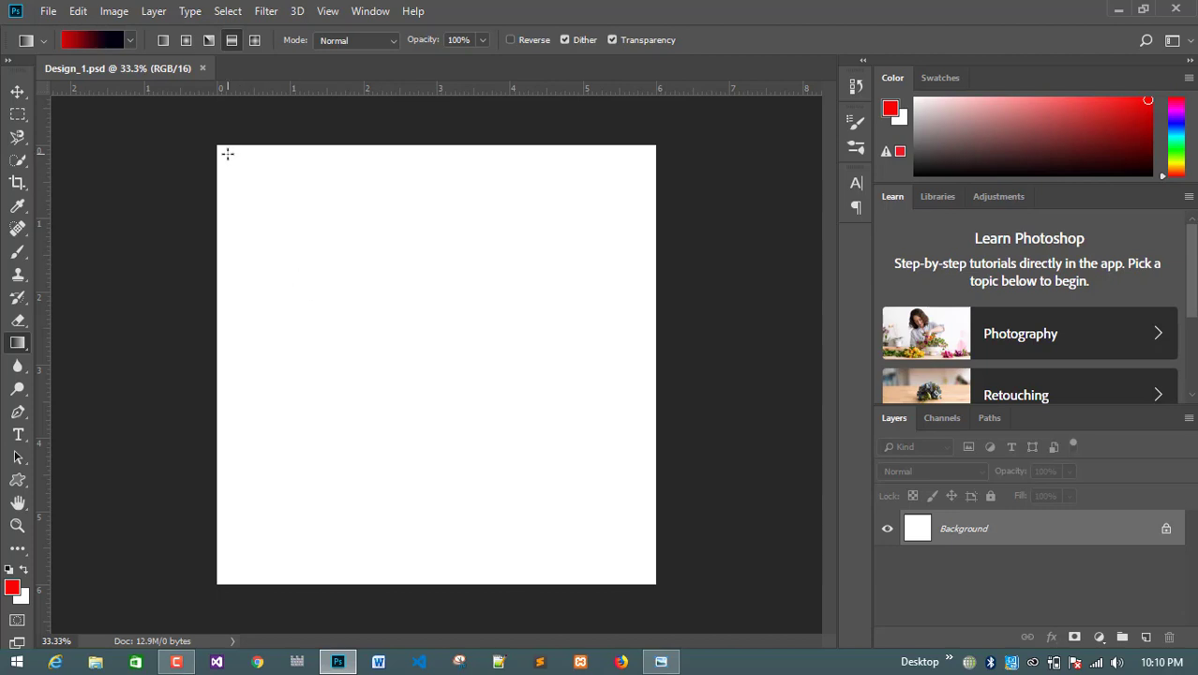
Try out diagonal red-to-black gradient fills of varying length and direction across the Background layer
left_click_drag(227, 154, 438, 364)
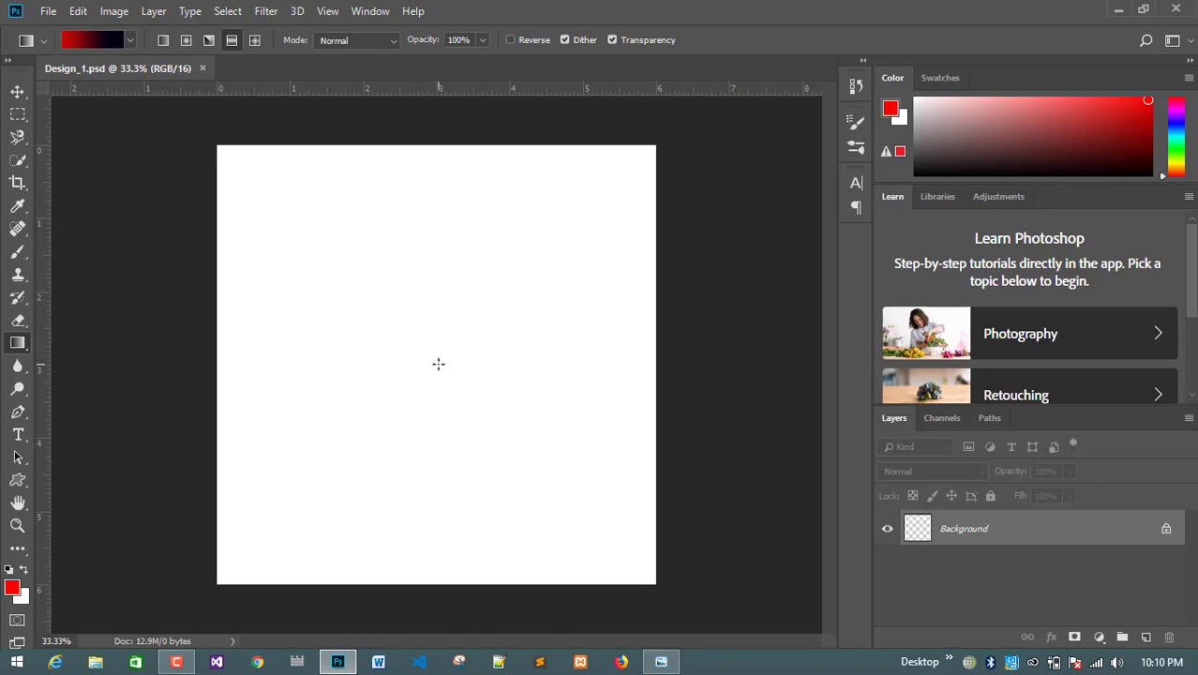
left_click_drag(228, 192, 654, 559)
left_click_drag(392, 298, 608, 514)
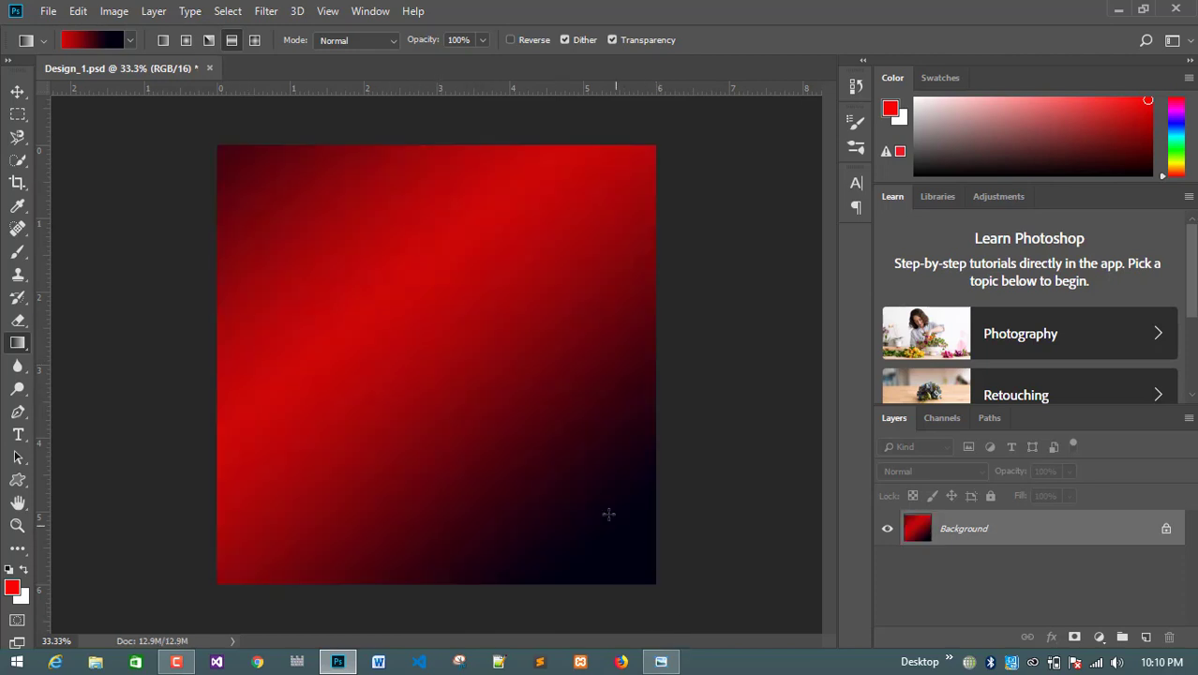
left_click_drag(645, 575, 249, 181)
left_click_drag(438, 337, 262, 178)
left_click_drag(649, 579, 223, 158)
left_click_drag(494, 446, 231, 161)
left_click_drag(631, 577, 255, 166)
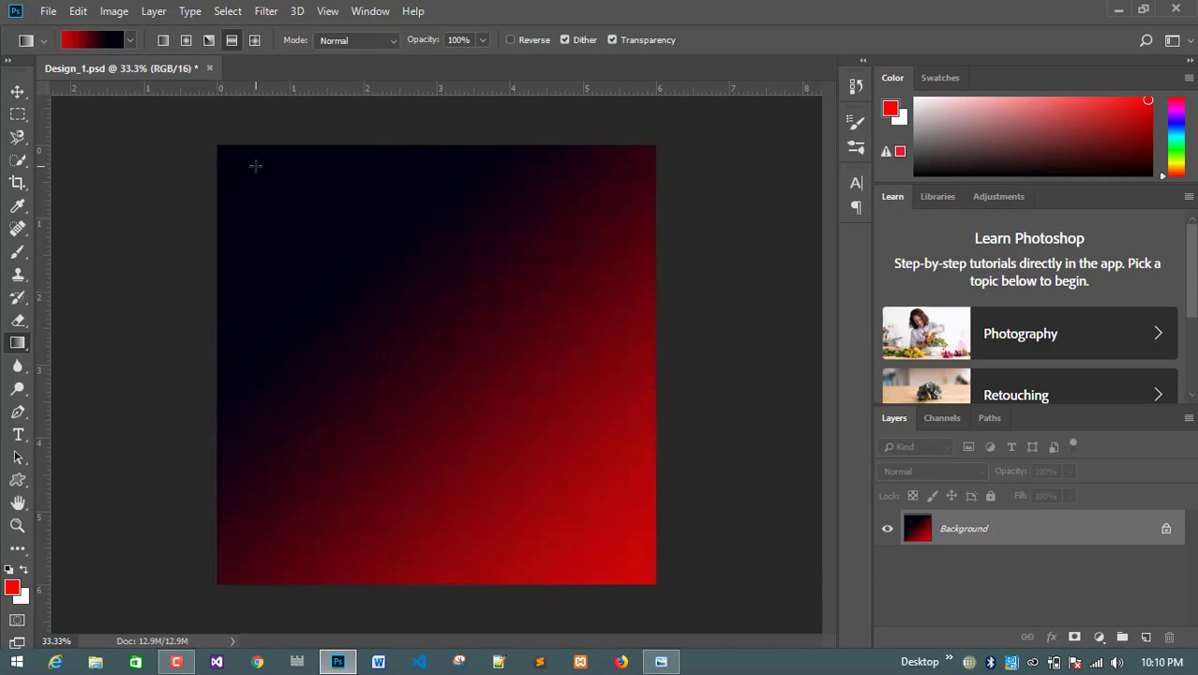
left_click_drag(654, 590, 267, 176)
left_click_drag(642, 542, 212, 92)
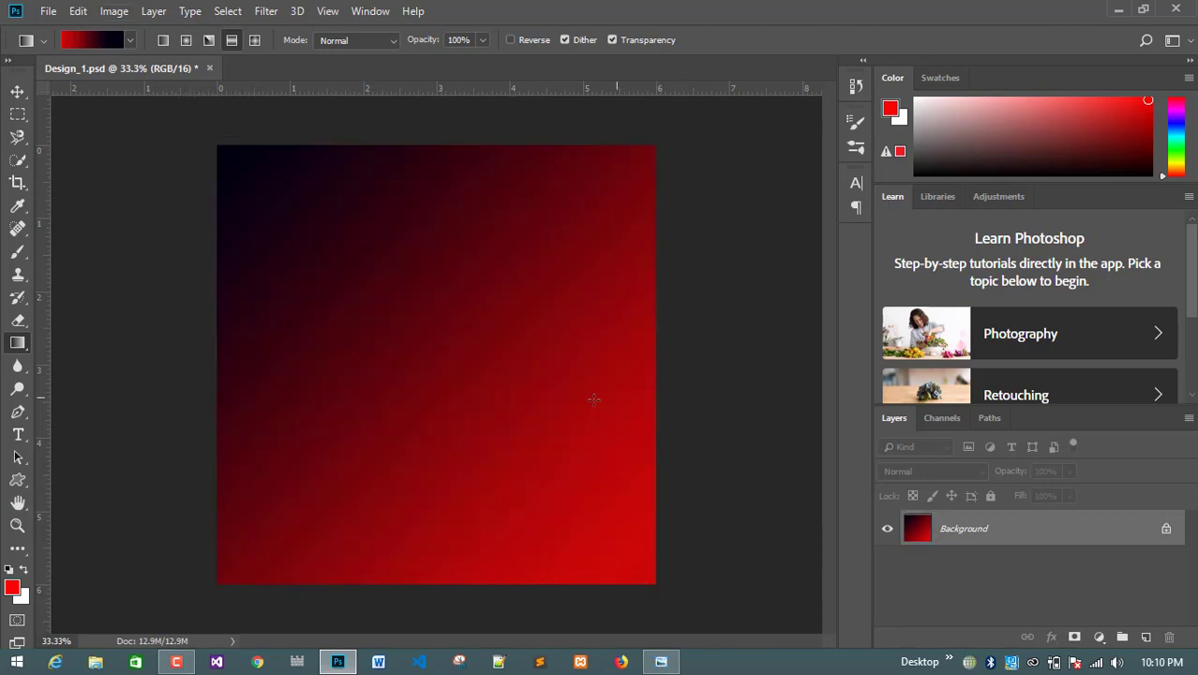
Check the assignment sheet's gradient instruction and fill the background with red to black from its top-left to its bottom-right corner
left_click(661, 662)
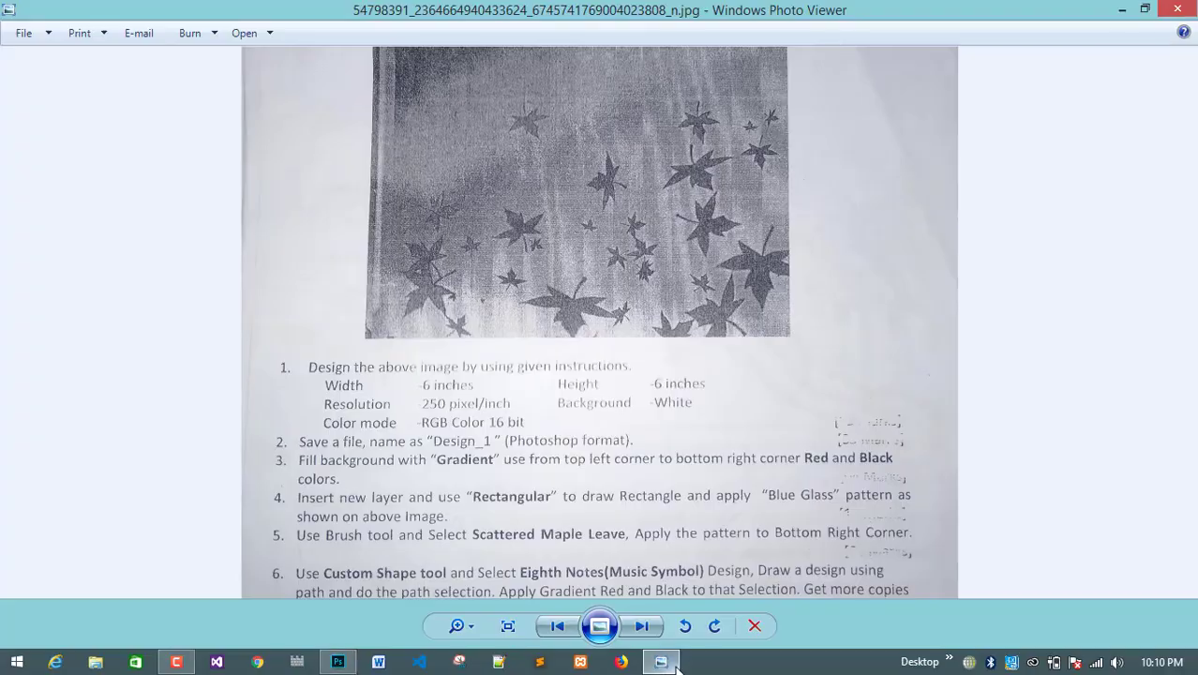
left_click(662, 662)
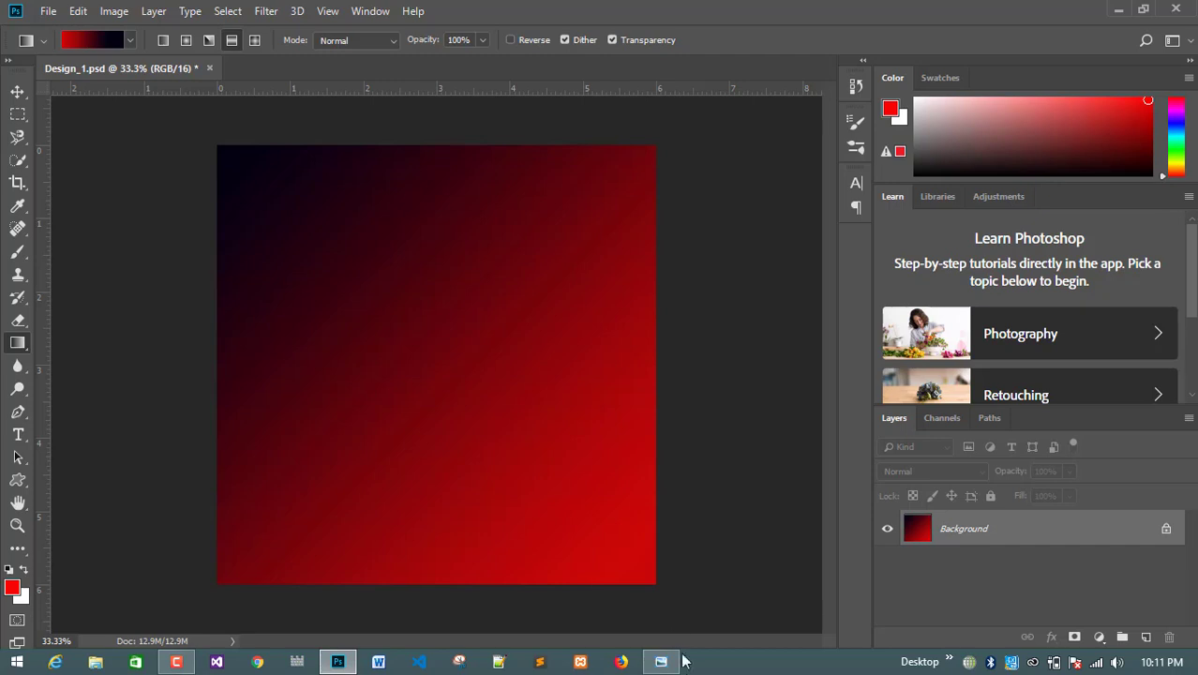
mouse_move(221, 149)
left_mouse_down()
mouse_move(524, 467)
mouse_move(665, 589)
left_mouse_up()
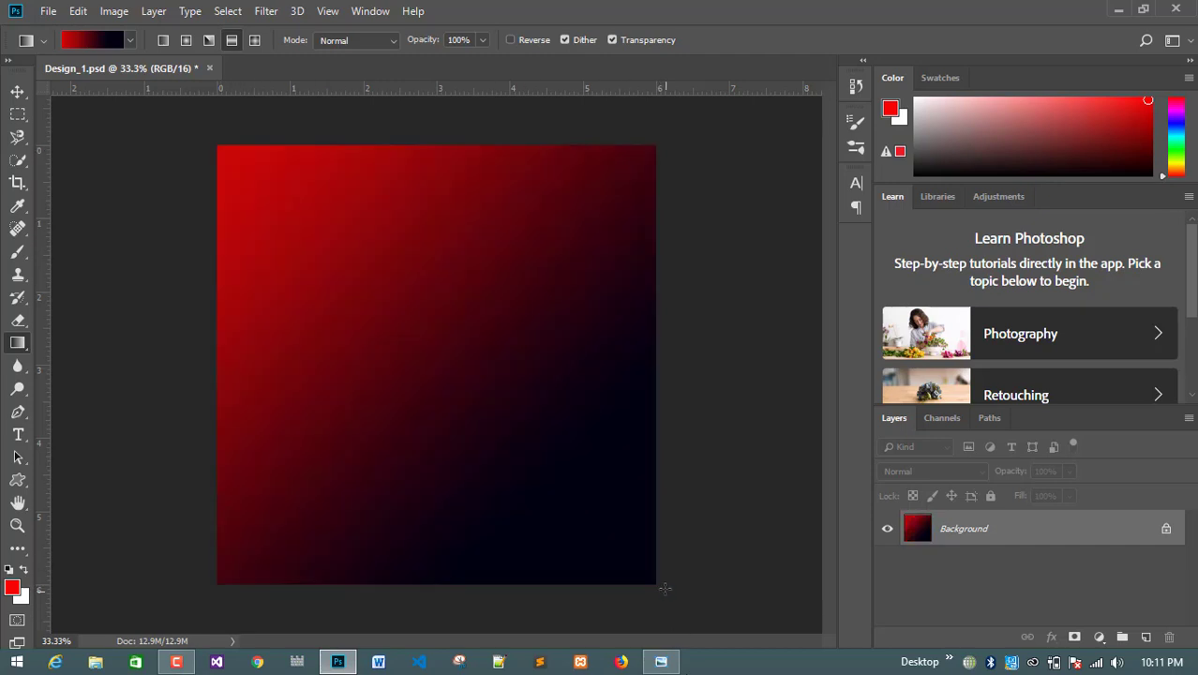
left_click_drag(242, 171, 675, 628)
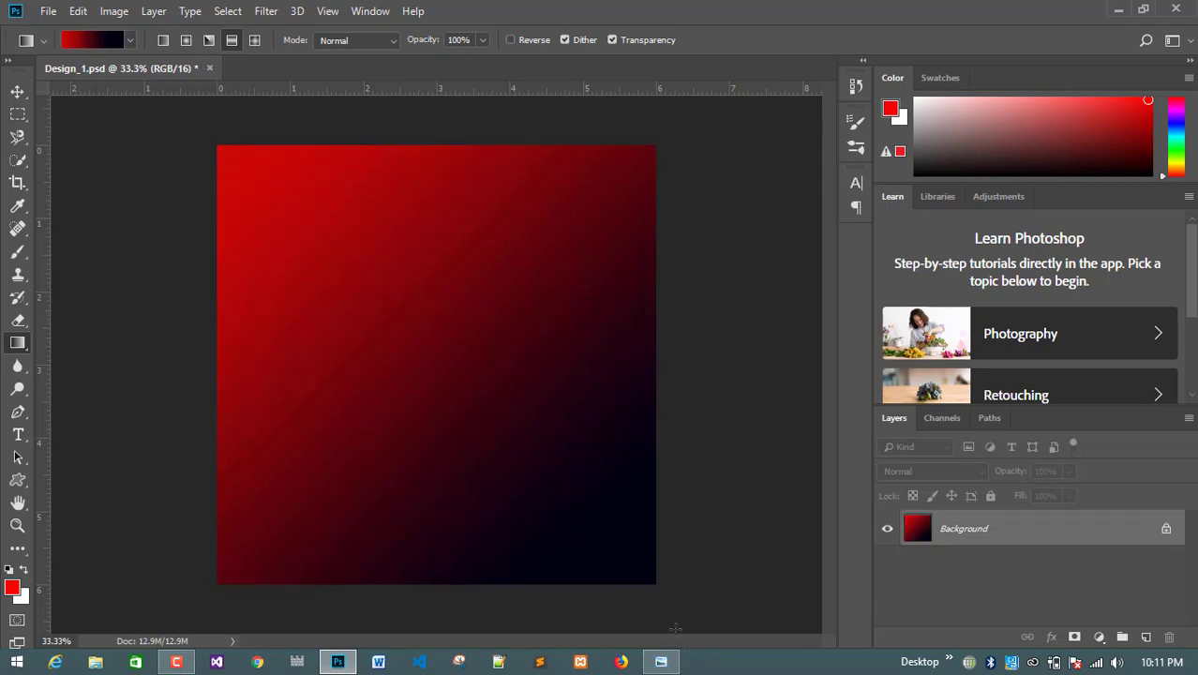
Compare with the sheet's sample cover and refill the background gradient from red at the bottom-right corner to near-black at the top-left
left_click(661, 662)
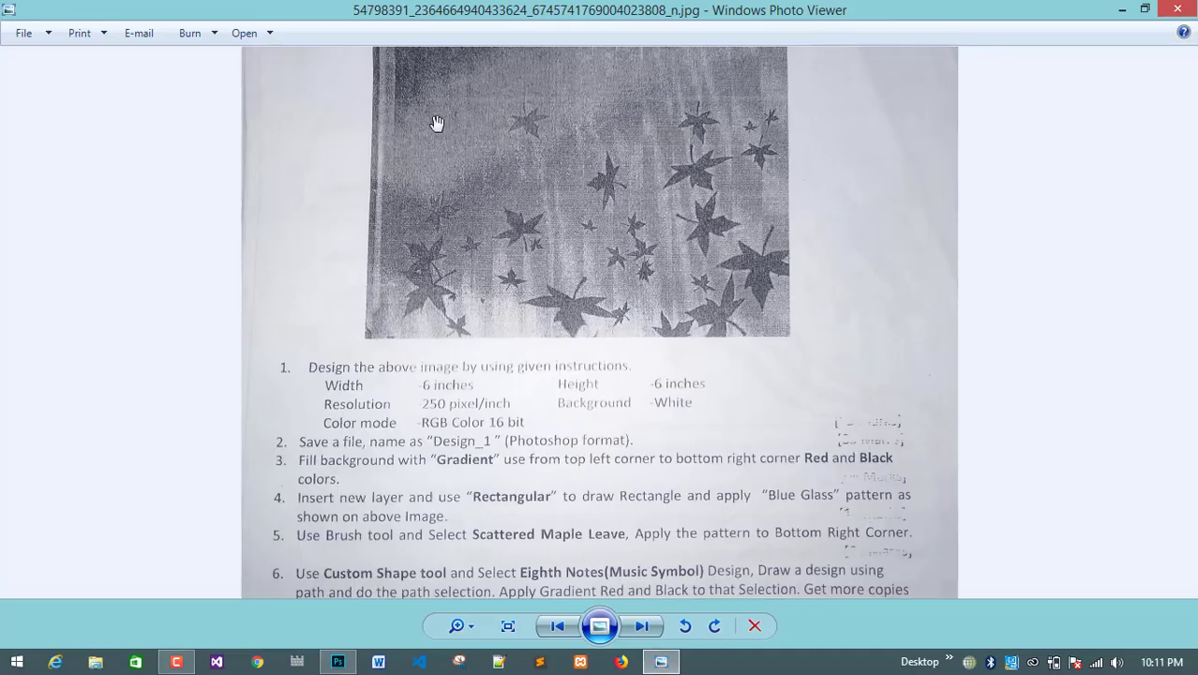
left_click_drag(442, 132, 502, 433)
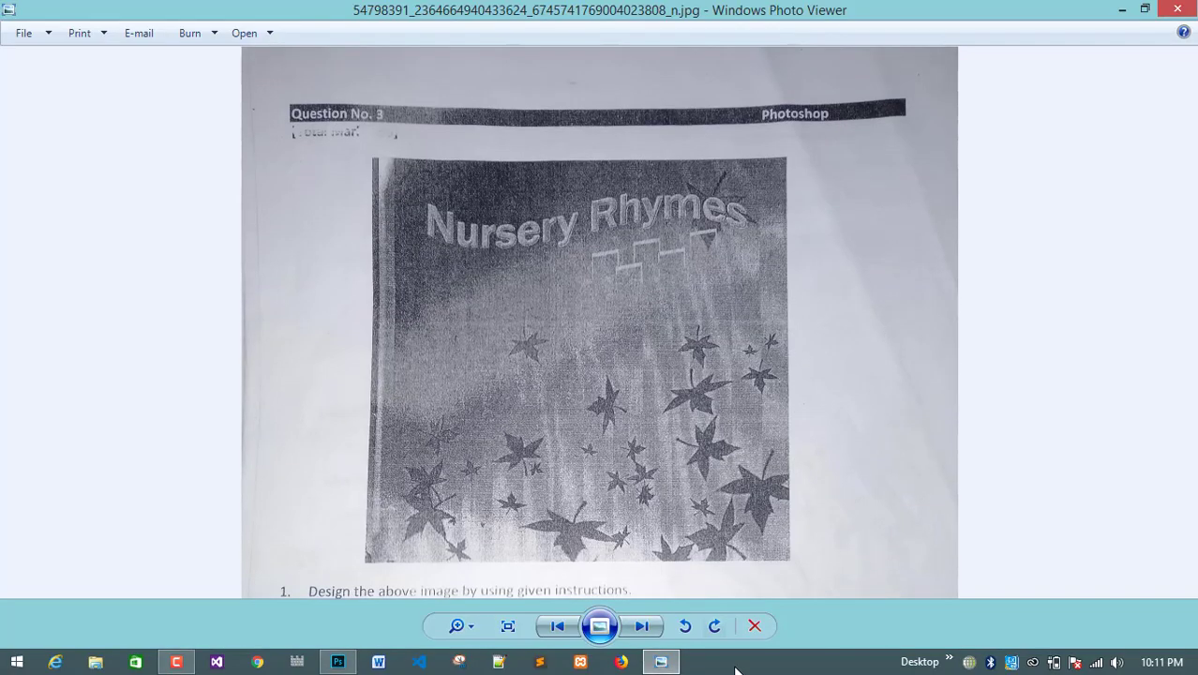
left_click(661, 662)
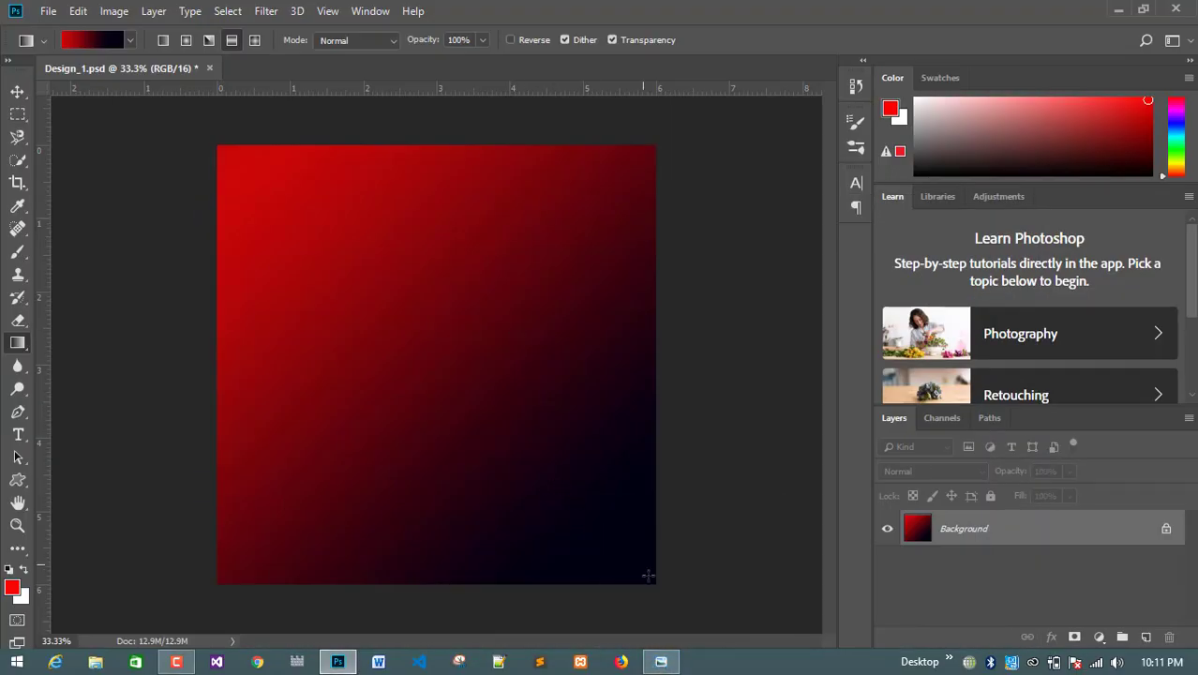
left_click_drag(647, 576, 219, 134)
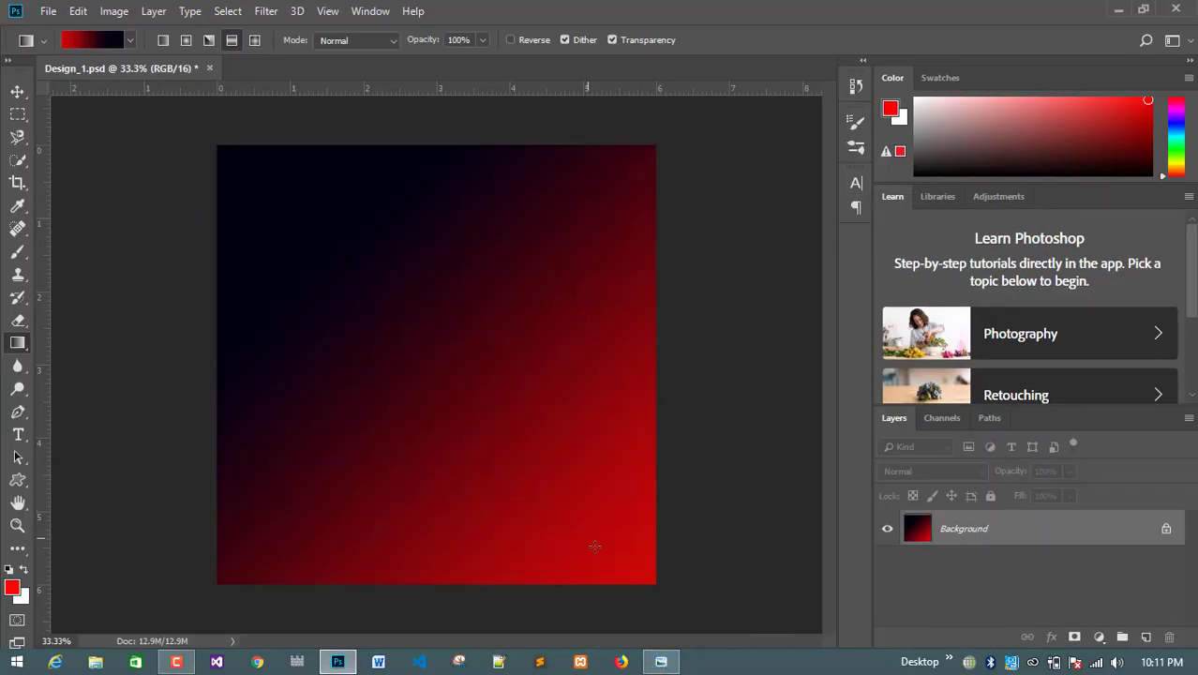
left_click_drag(595, 546, 55, 82)
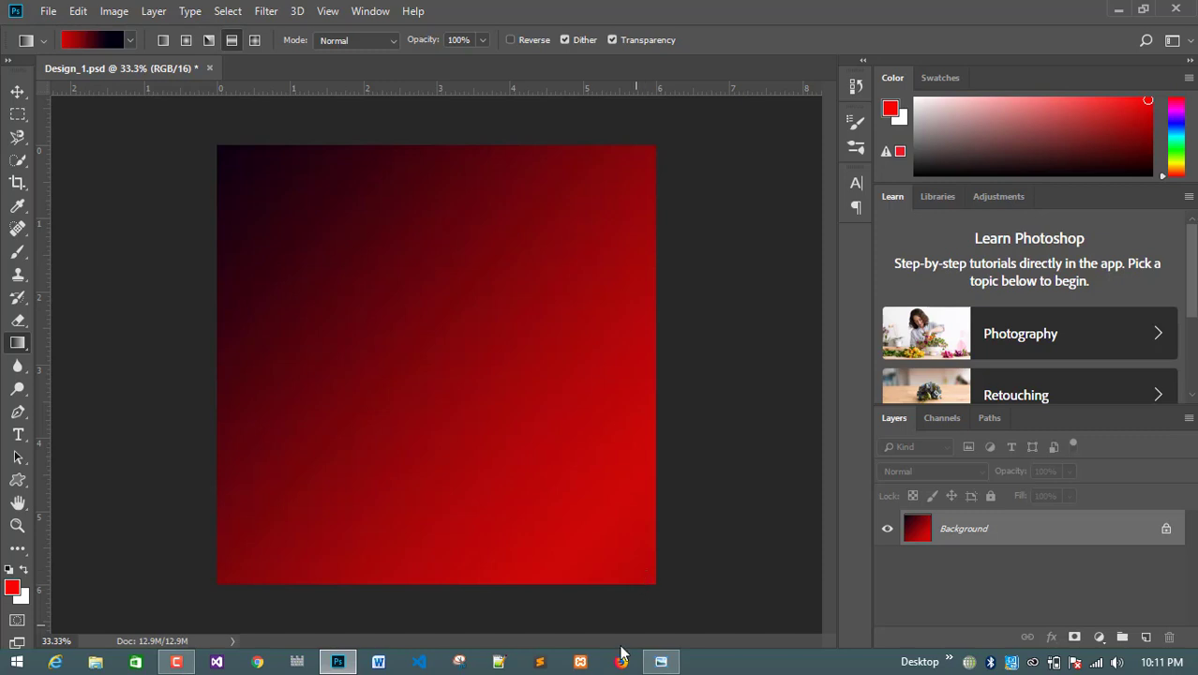
Read the assignment sheet's remaining instructions, look at the sample cover's side stripe, and return to Photoshop
left_click(661, 661)
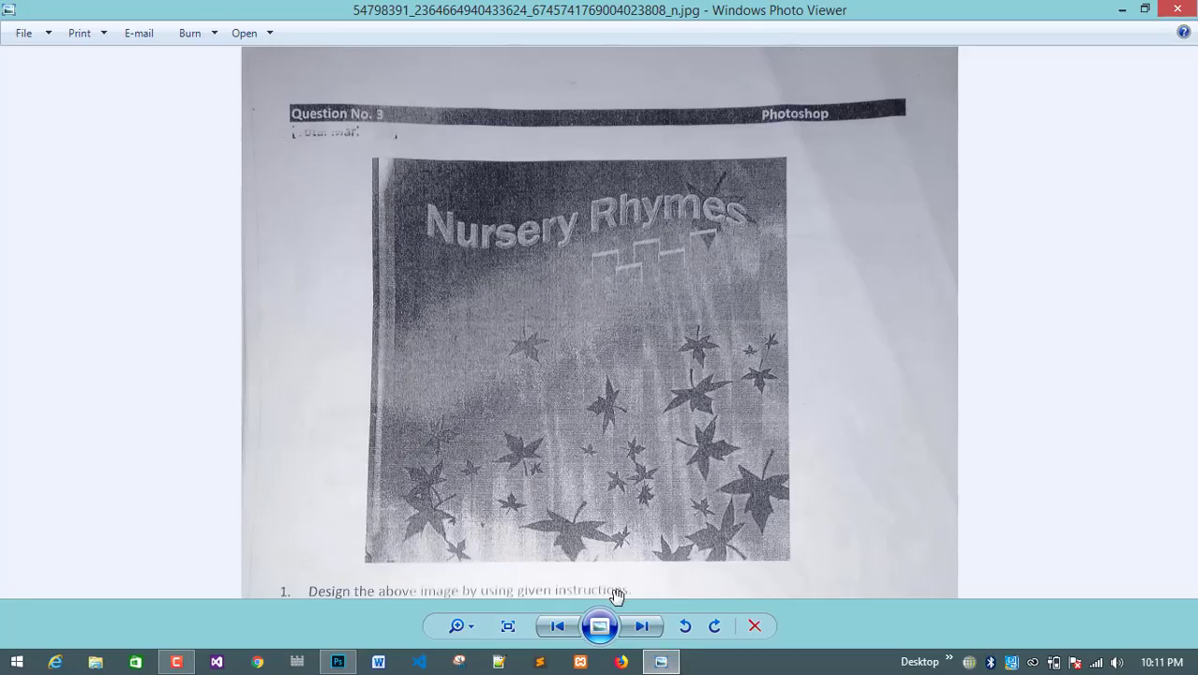
left_click_drag(617, 596, 599, 281)
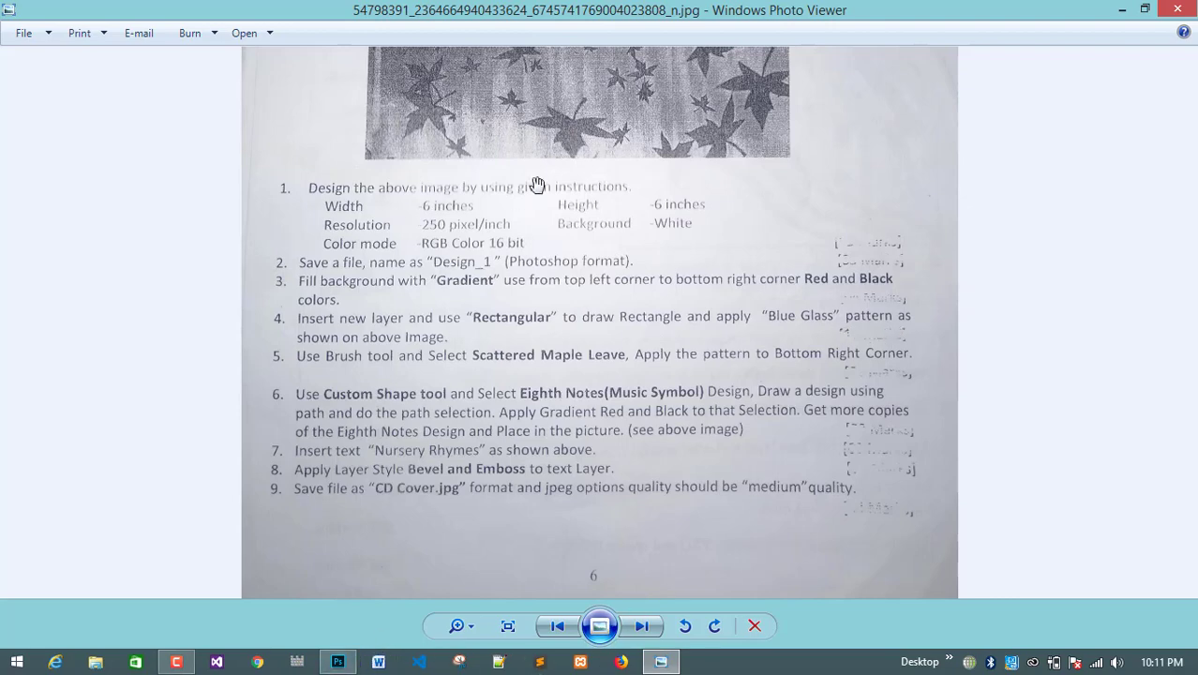
left_click_drag(508, 193, 476, 490)
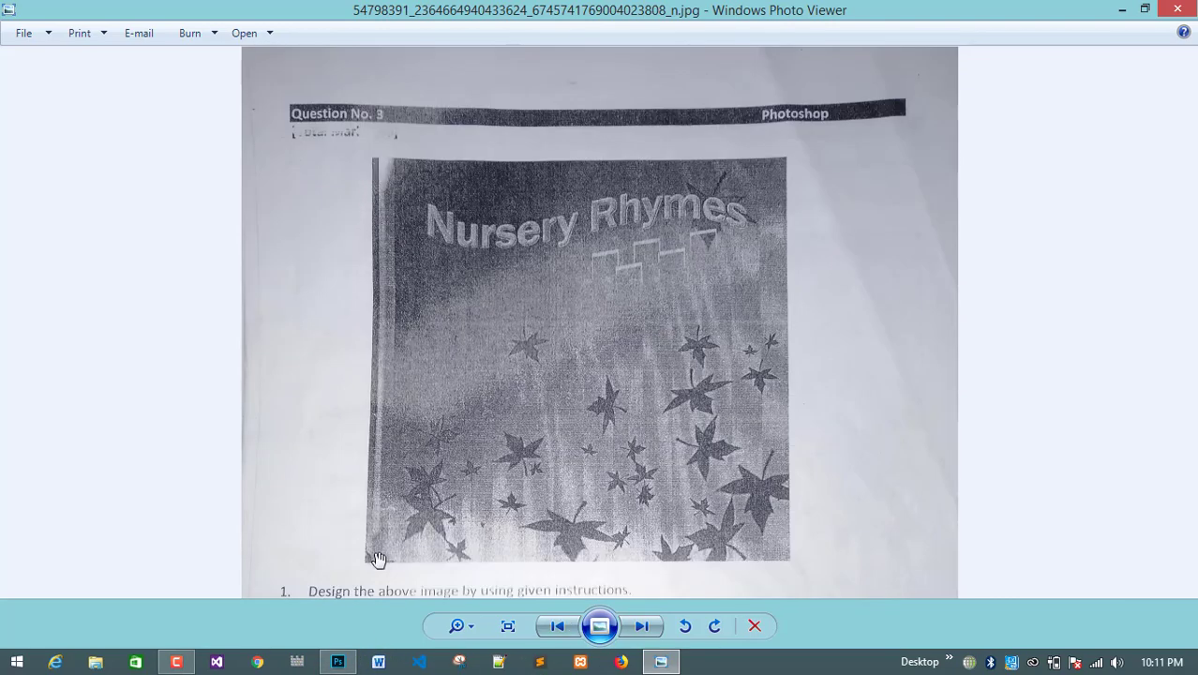
left_click(338, 662)
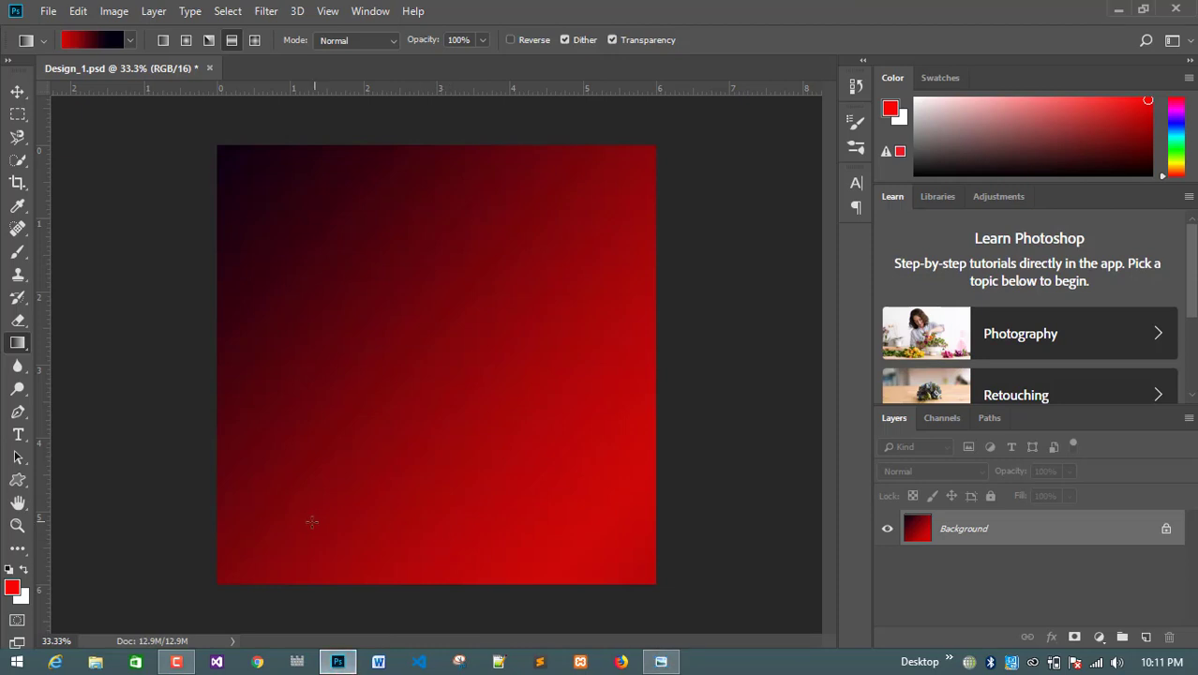
Activate the Rectangle tool and show the list of shape tools it is grouped with
left_click(23, 482)
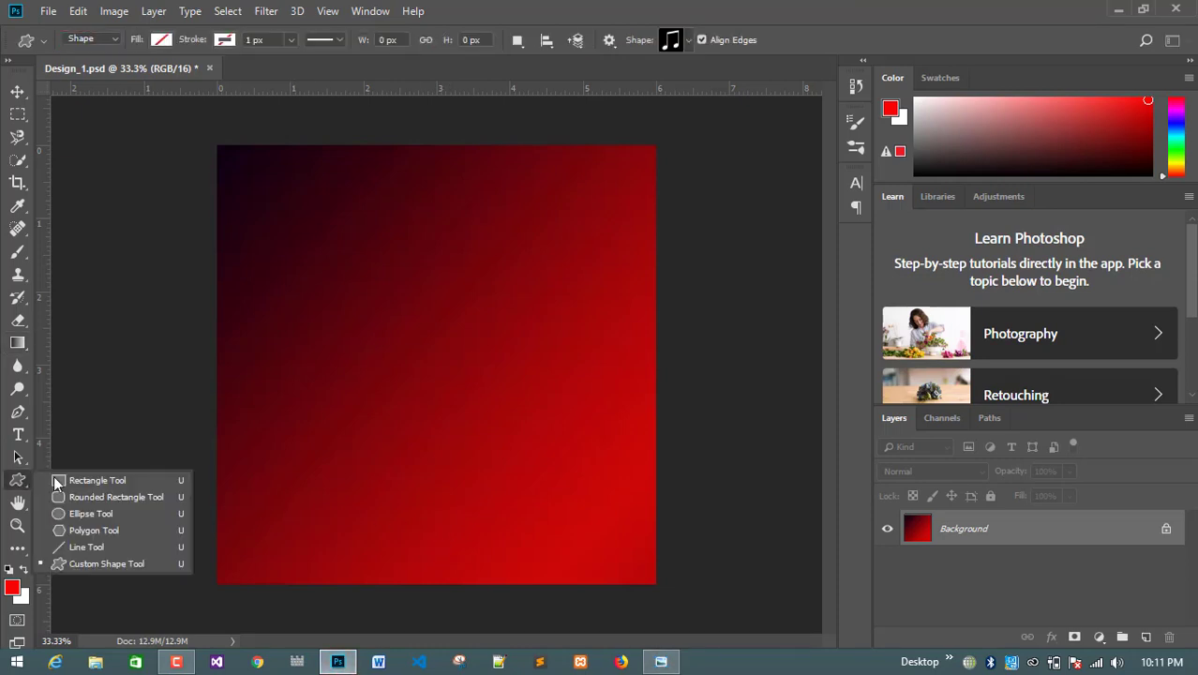
left_click(75, 480)
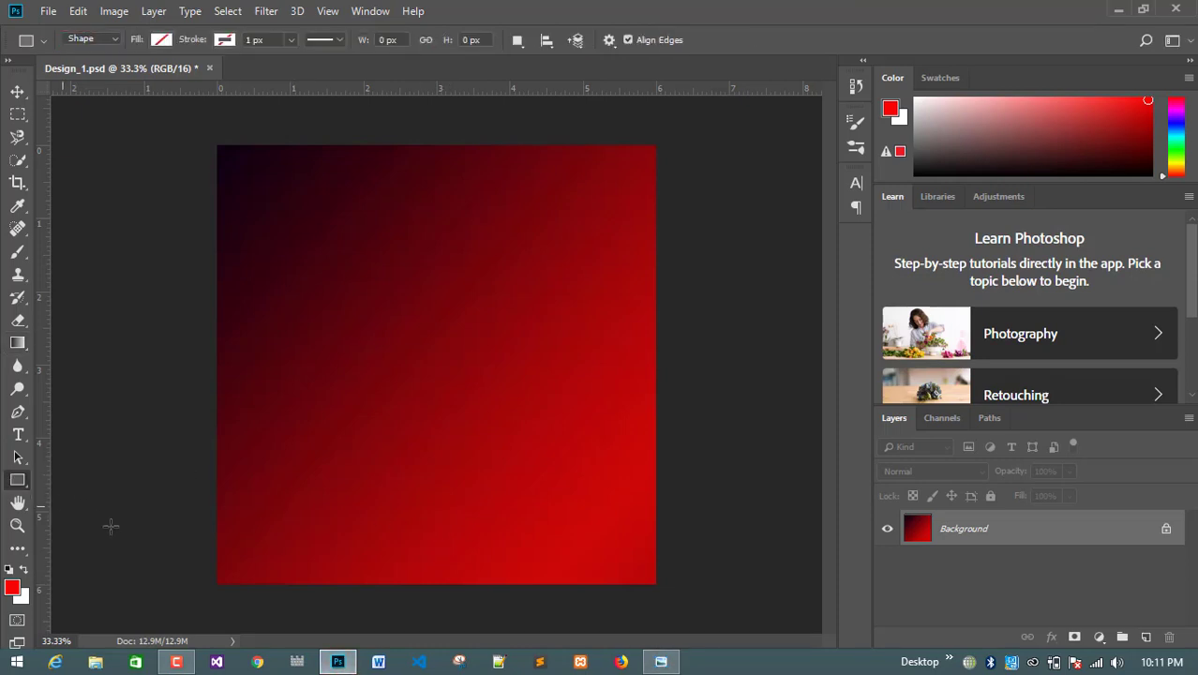
left_click(17, 479)
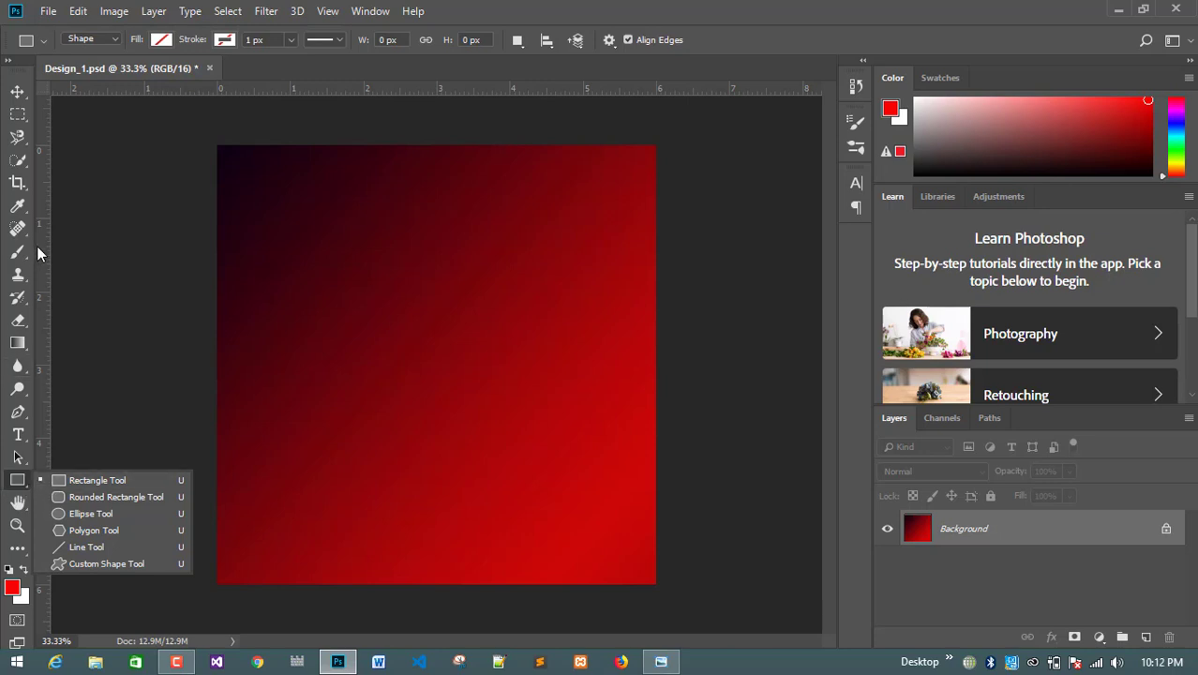
Hide the Tools panel and bring it back
left_click(372, 12)
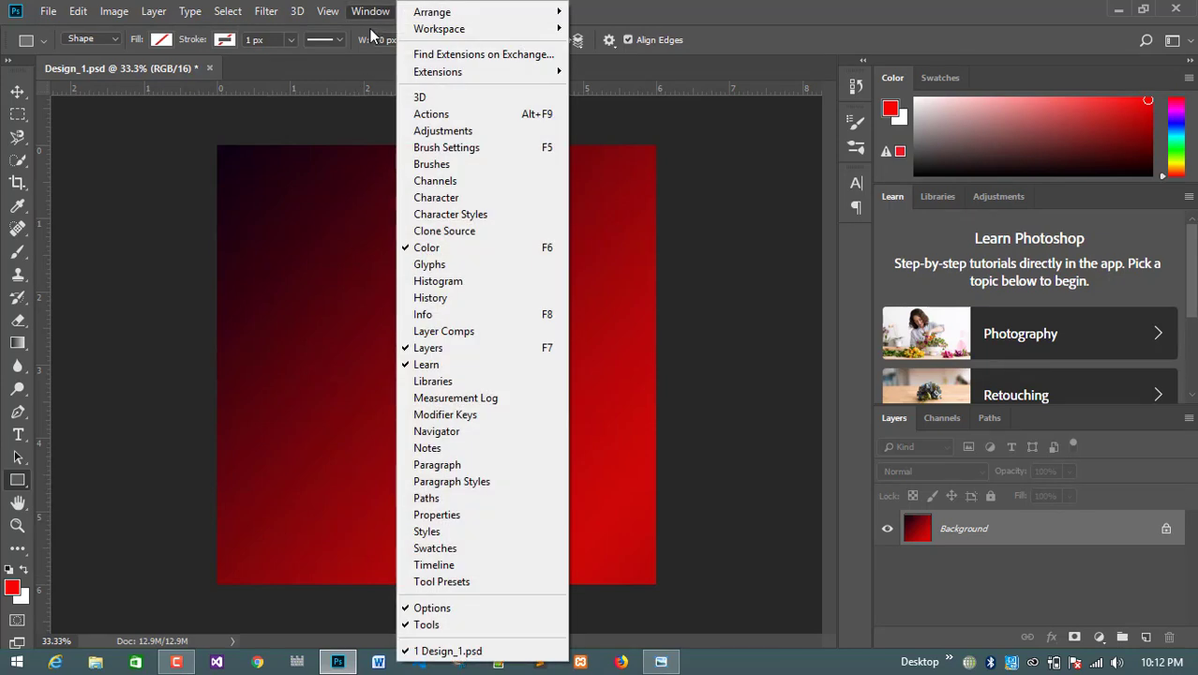
left_click(440, 626)
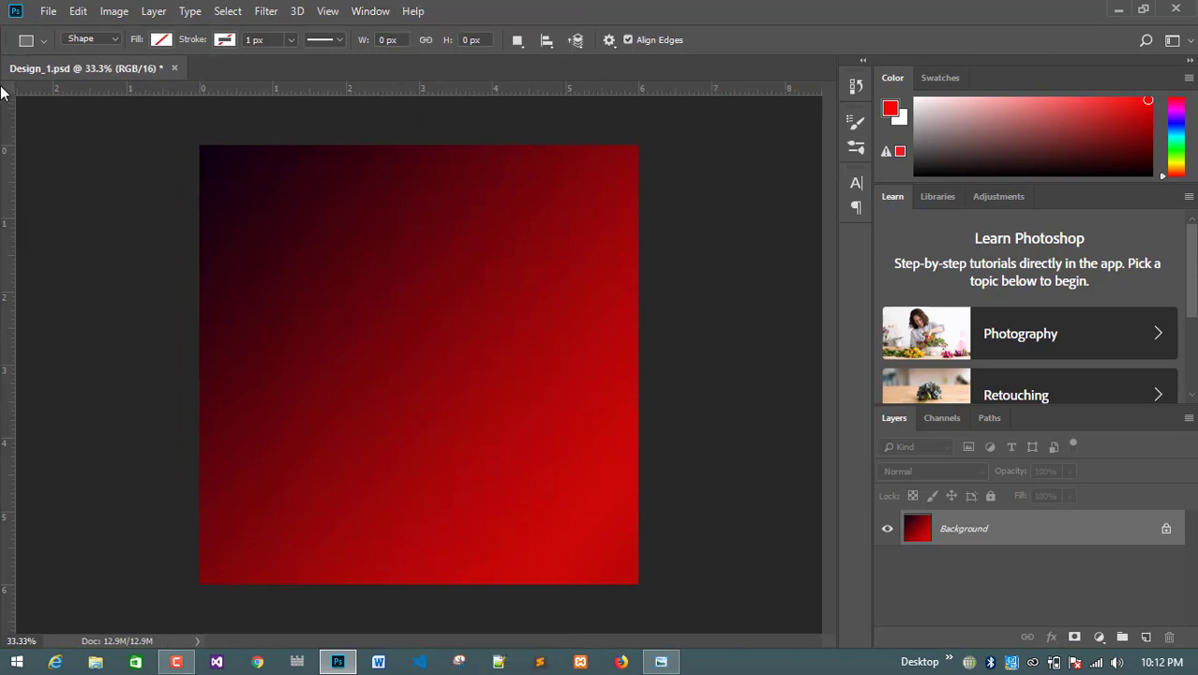
left_click(379, 10)
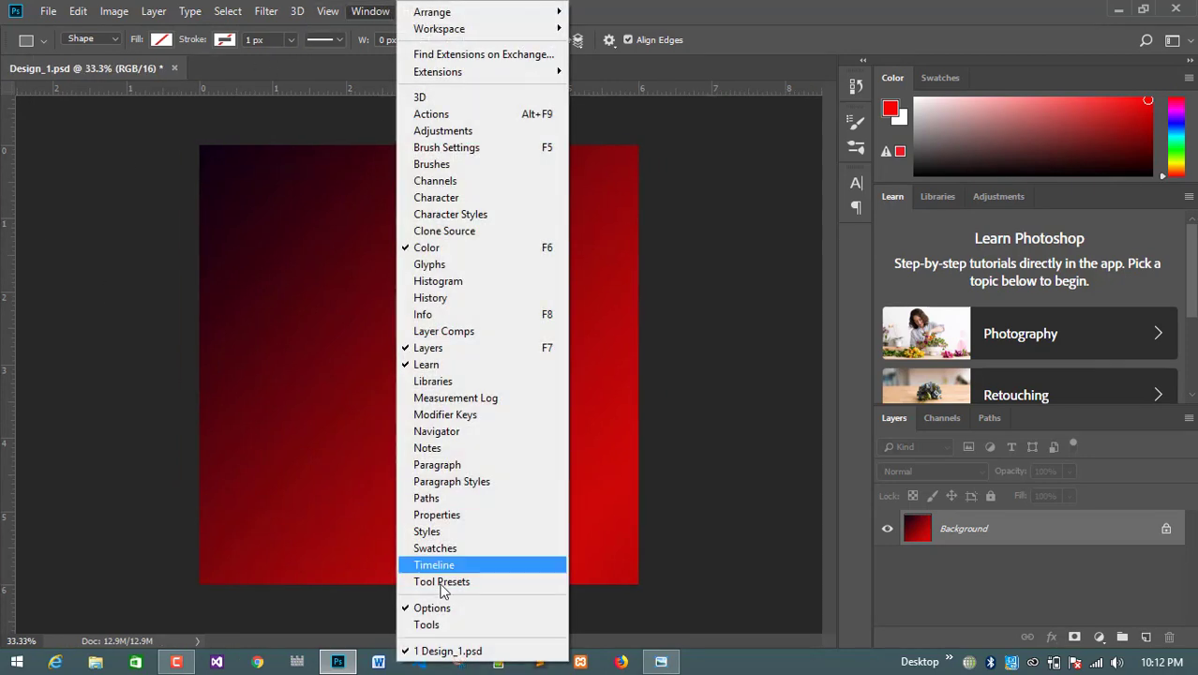
left_click(436, 624)
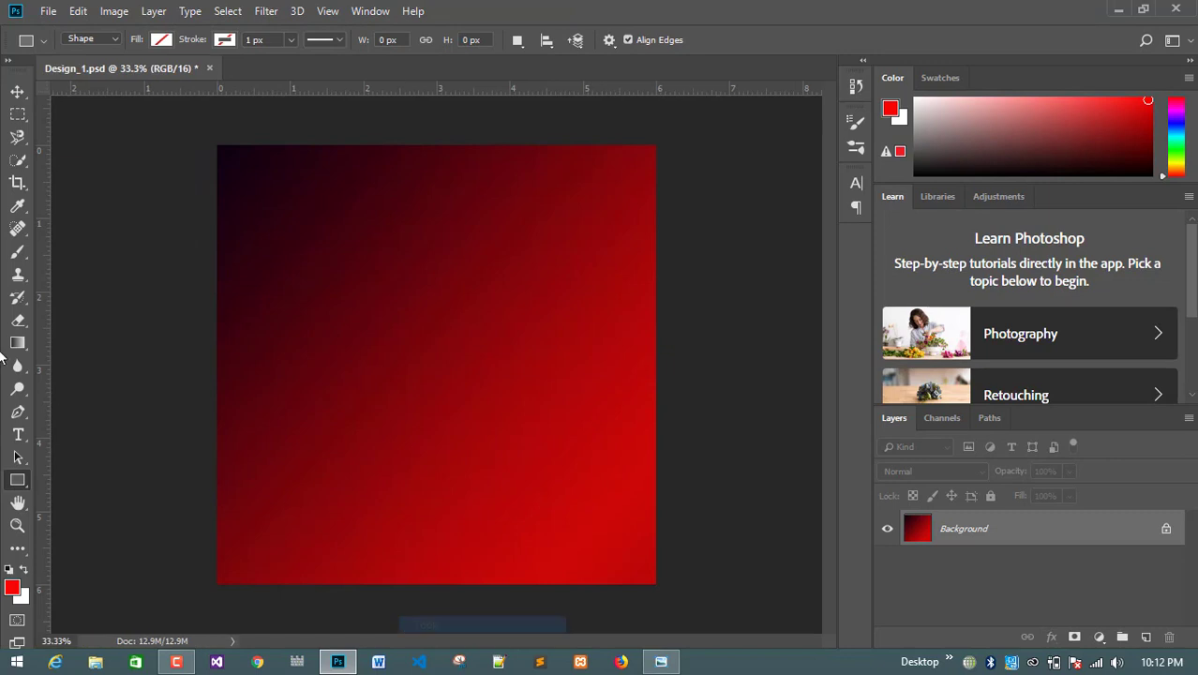
Check the sample cover and draw a narrow full-height rectangle, about 69 by 1548 px, near the canvas's left edge
right_click(17, 484)
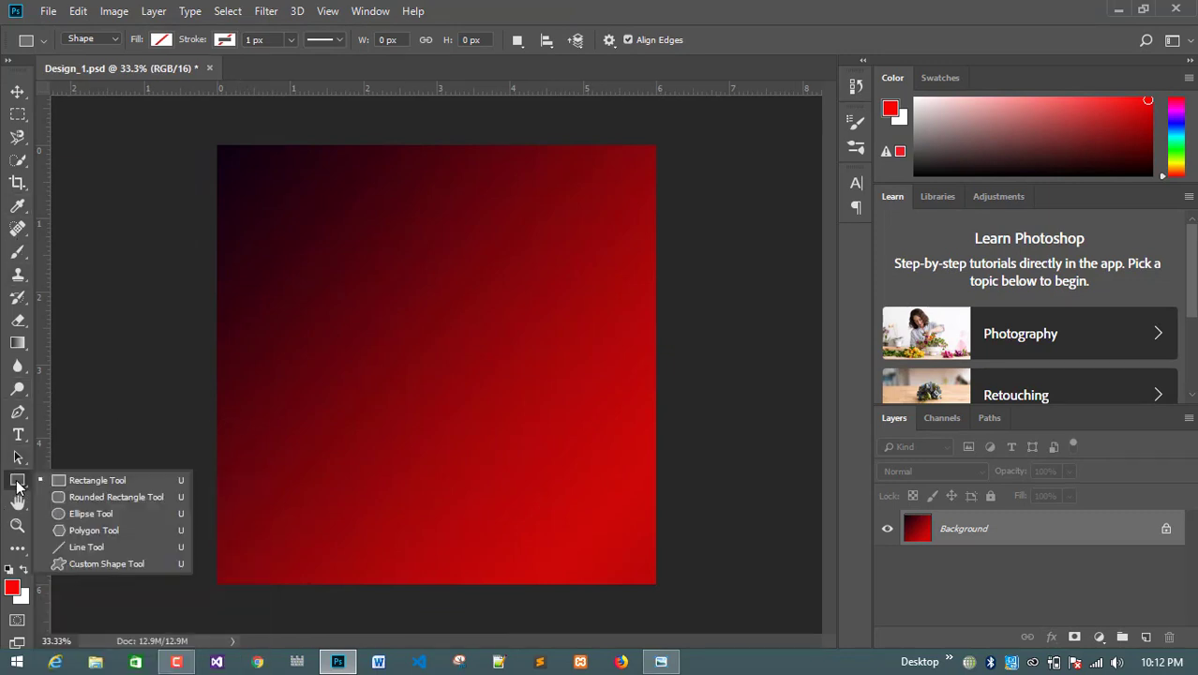
left_click(100, 484)
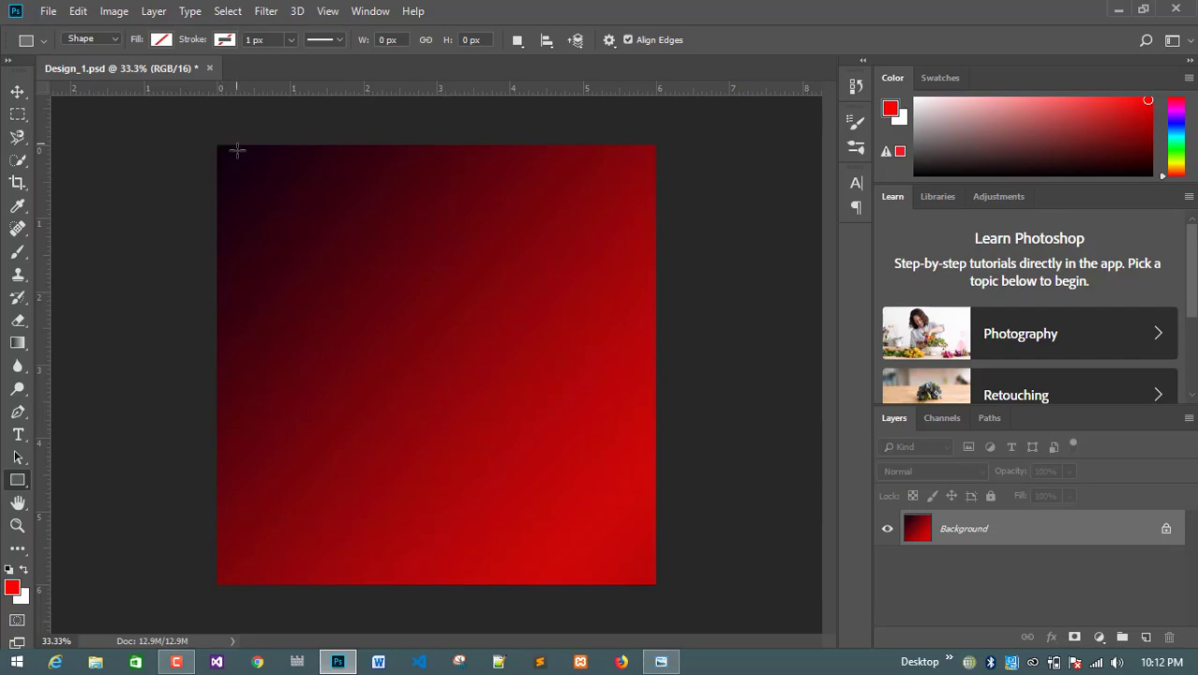
left_click(661, 662)
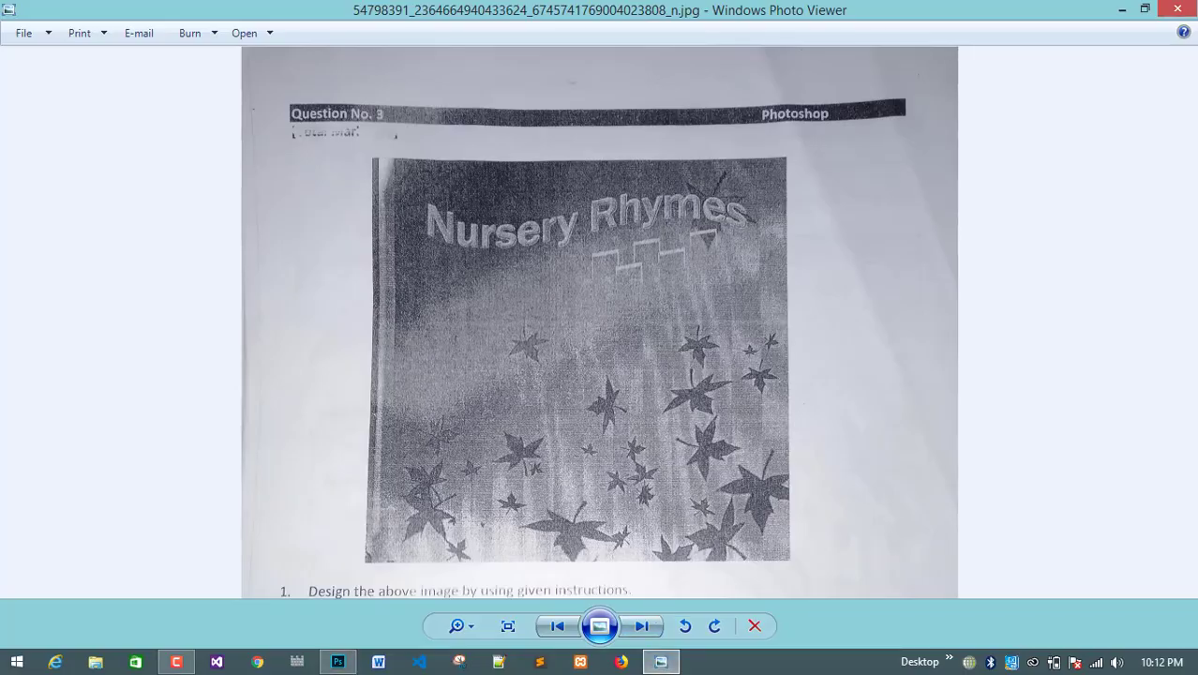
left_click(337, 662)
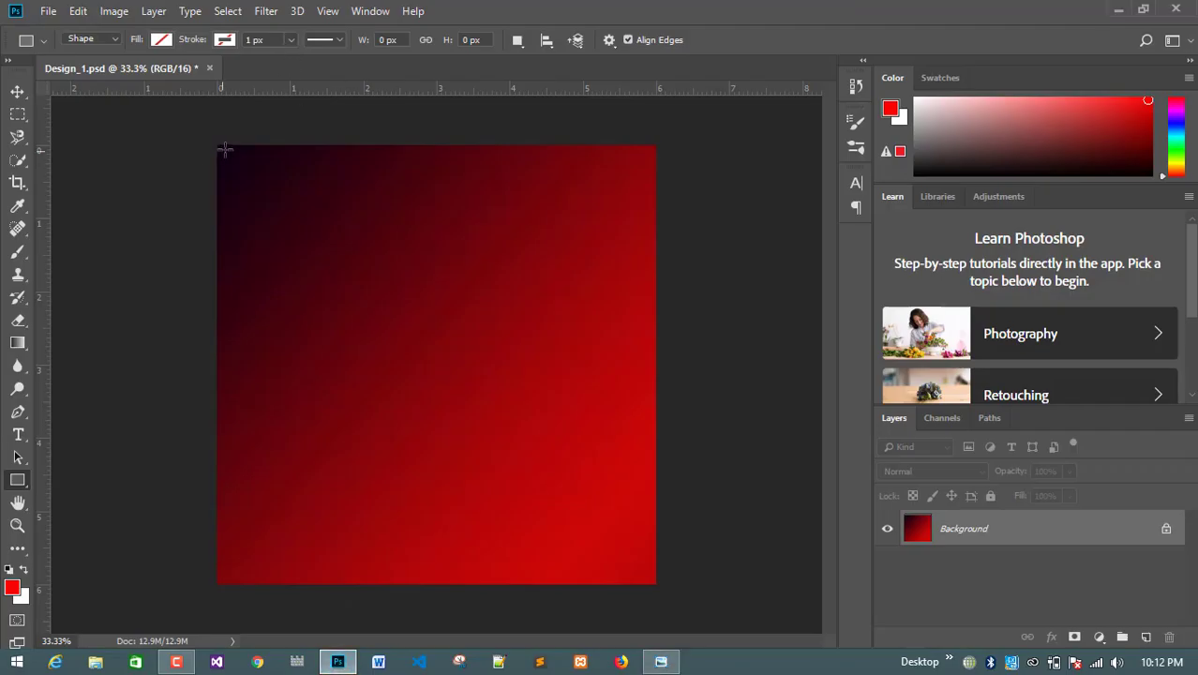
left_click_drag(223, 139, 245, 592)
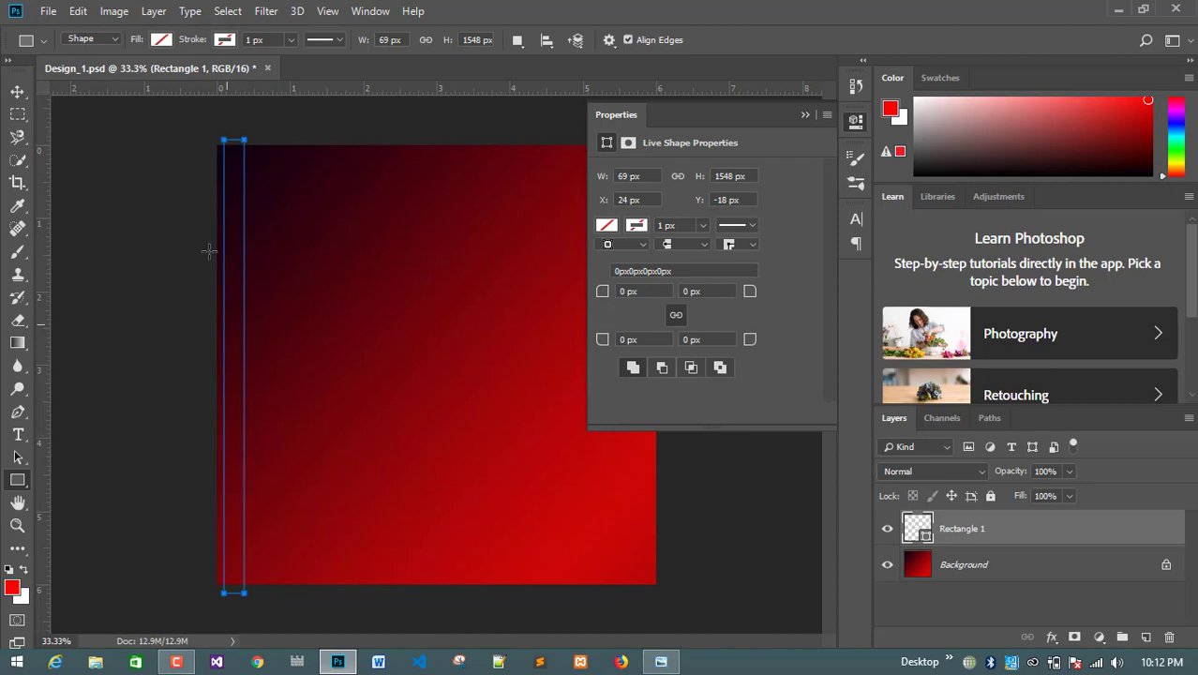
Fill the narrow rectangle with white and deselect it using the Move tool
left_click(161, 40)
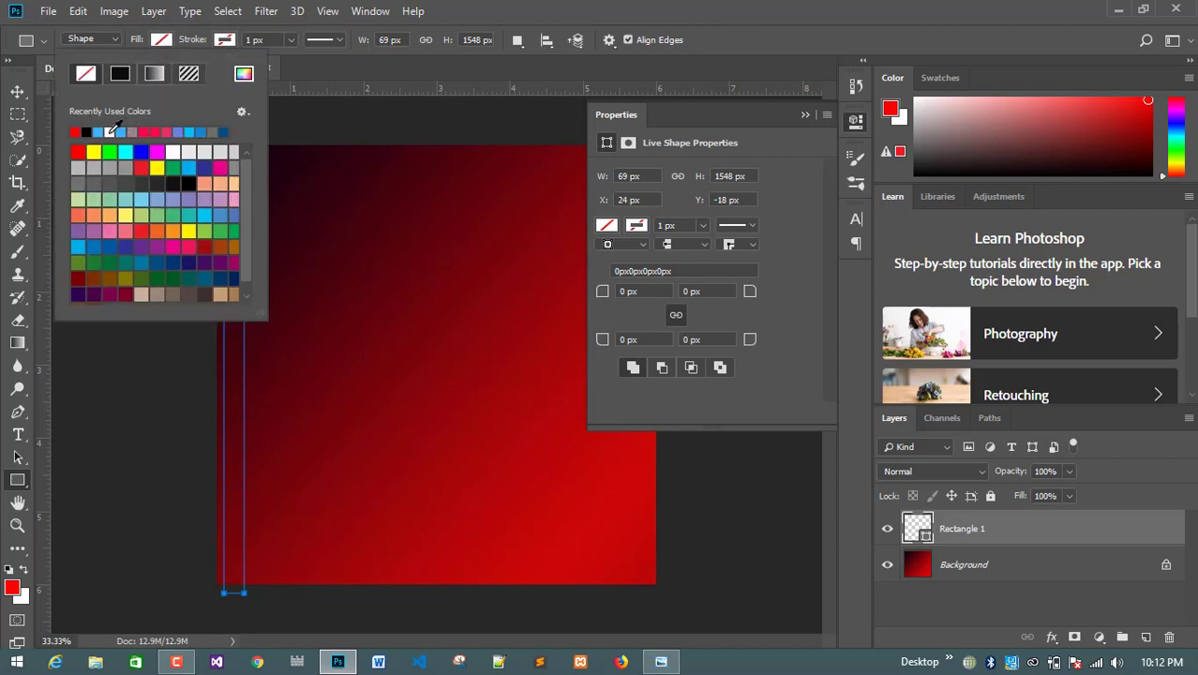
left_click(110, 132)
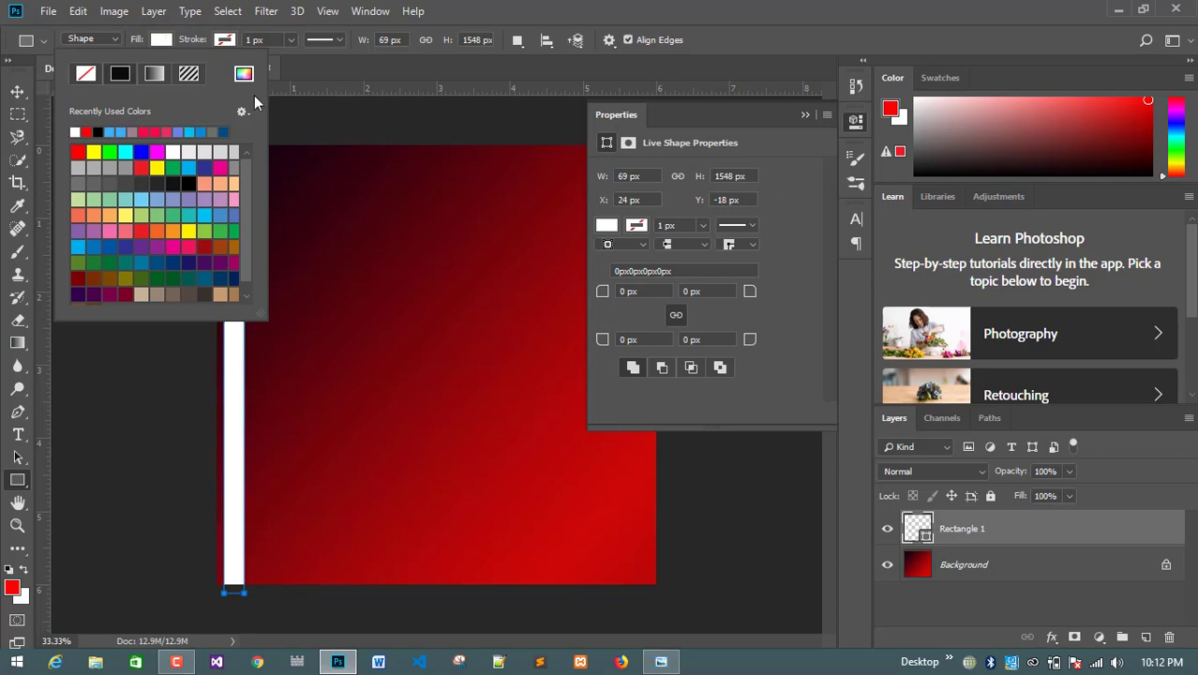
left_click(17, 91)
left_click(444, 357)
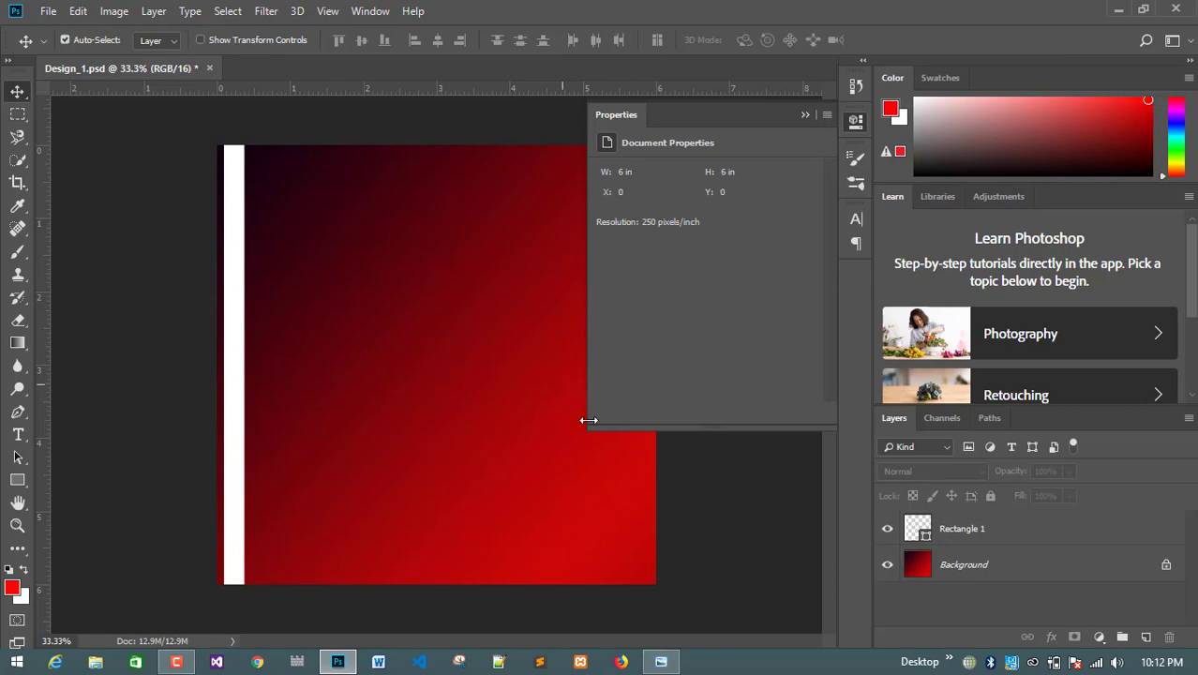
Look over the sample cover and instructions on the assignment sheet again
left_click(661, 662)
scroll(714, 501, "up", 1)
left_click_drag(715, 501, 713, 163)
Collapse the white rectangle's properties and select the Background layer
left_click(235, 233)
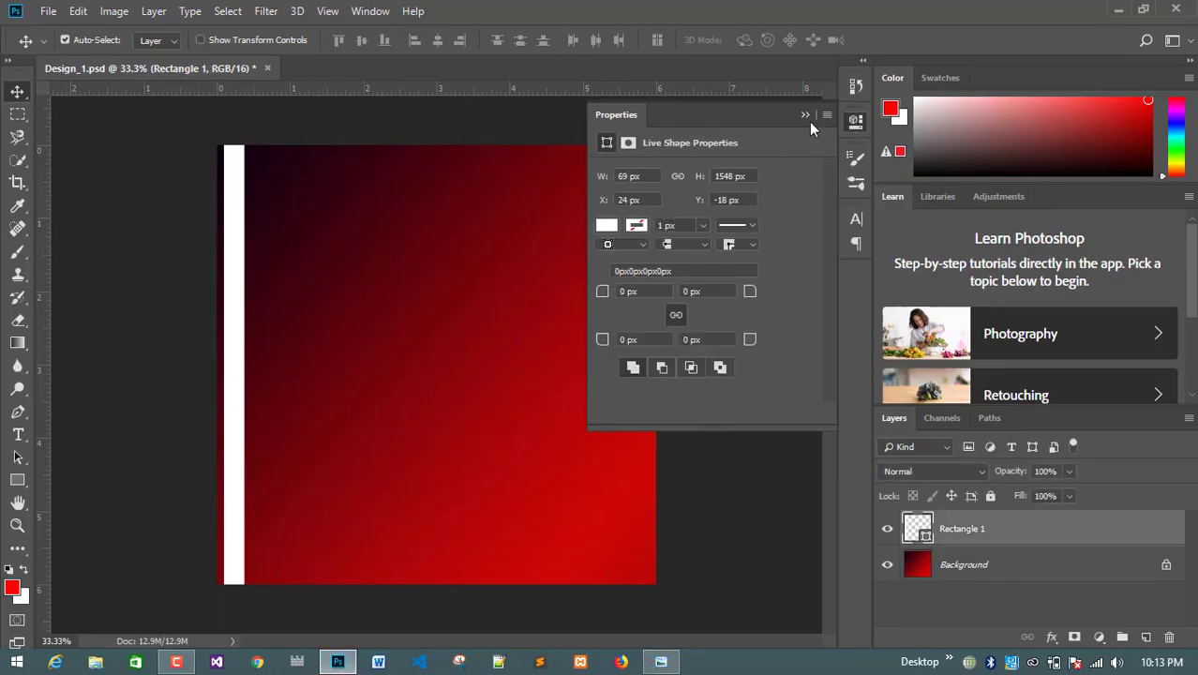
left_click(806, 116)
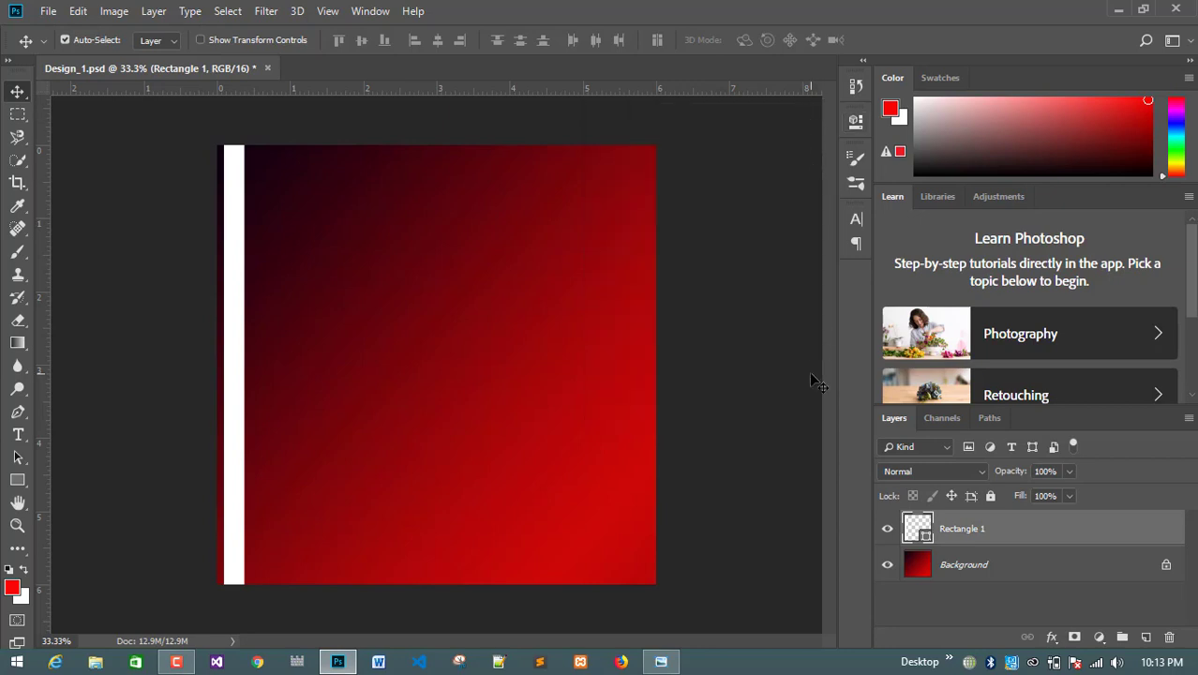
left_click(1055, 574)
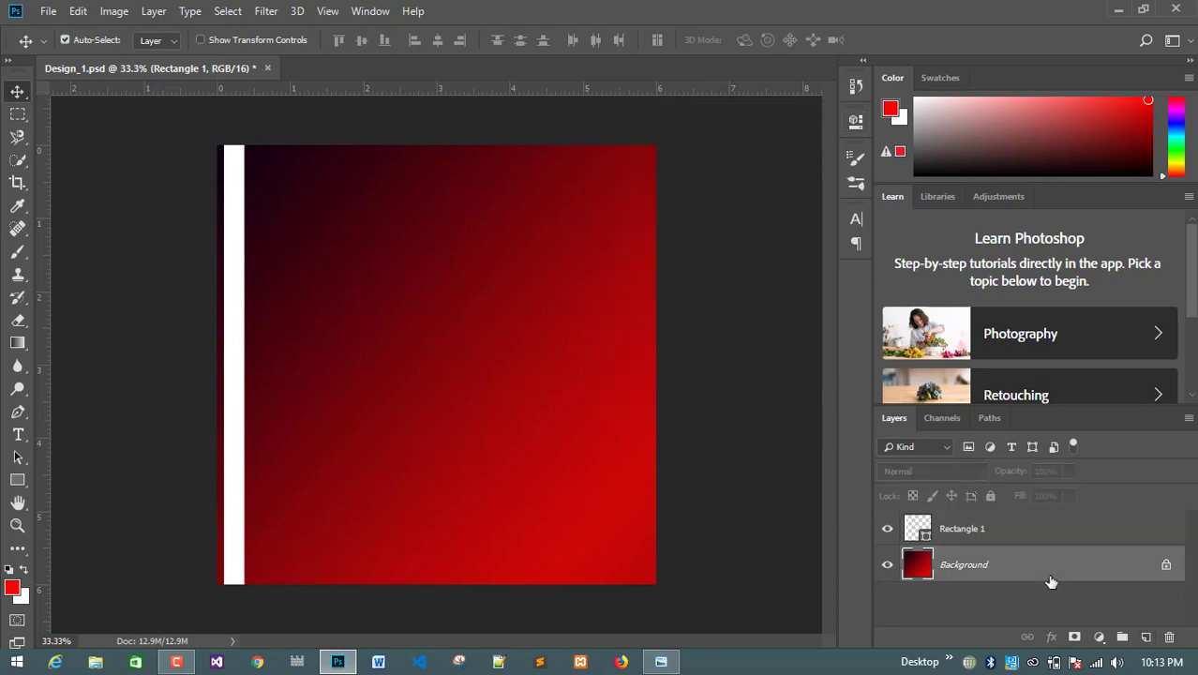
Select the Rectangle 1 layer using the canvas layer list on the narrow white strip
left_click(1041, 534)
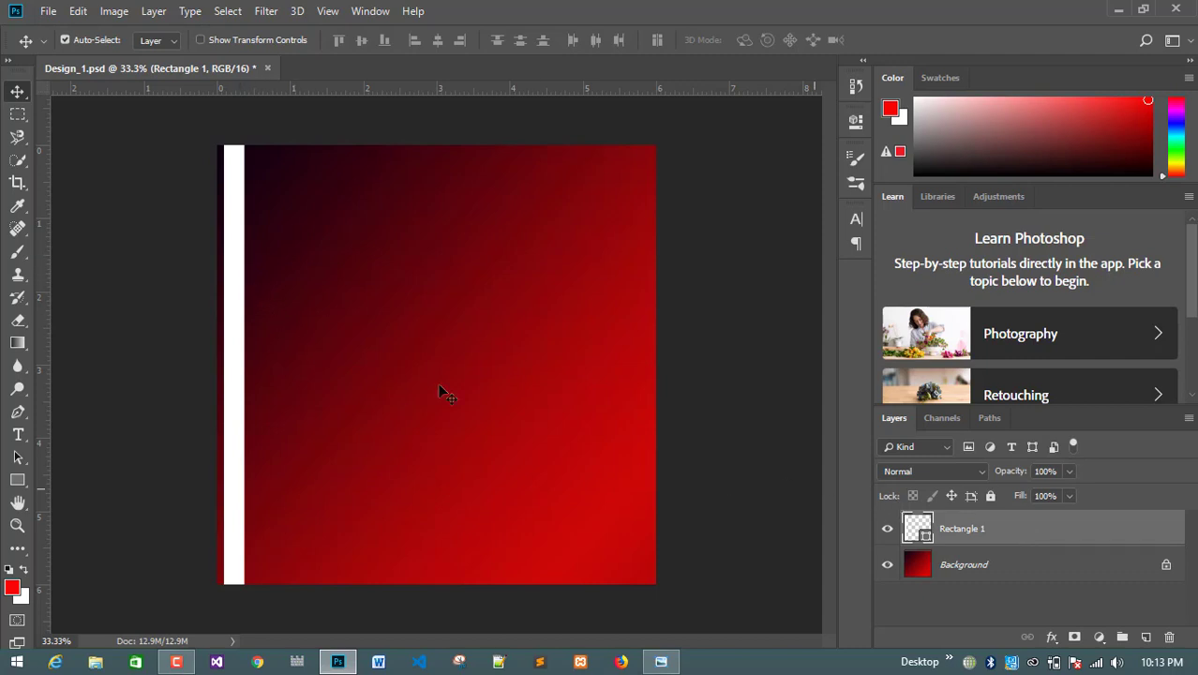
right_click(389, 311)
left_click(436, 321)
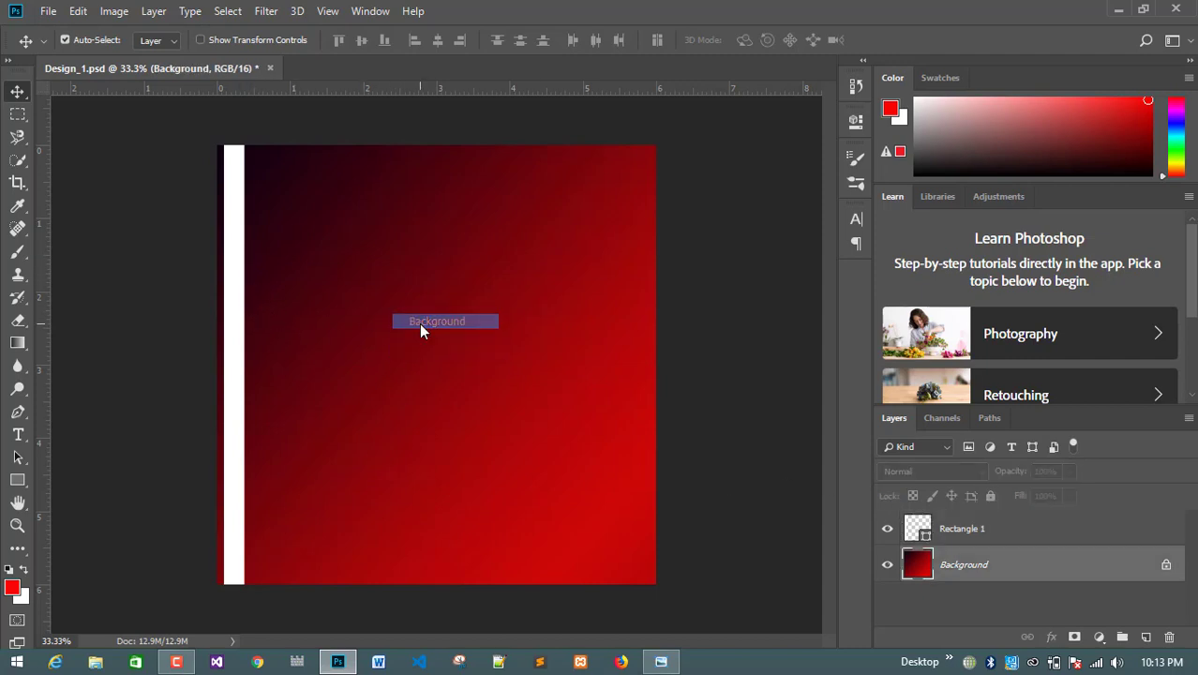
right_click(235, 291)
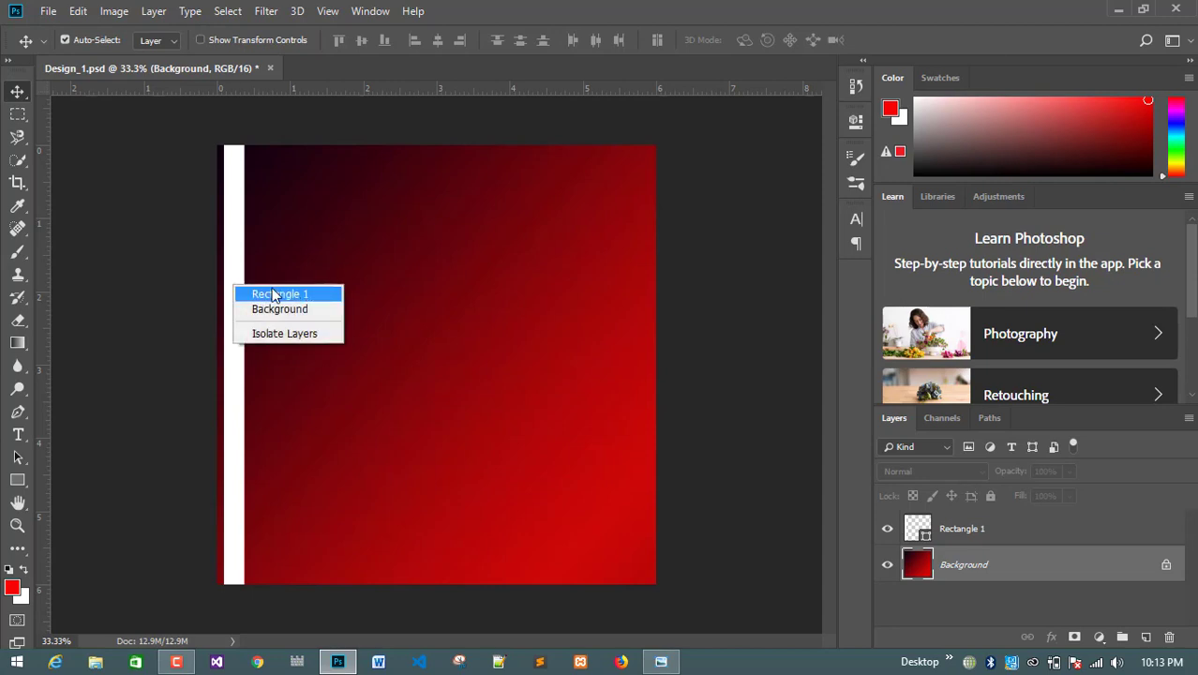
left_click(273, 296)
mouse_move(245, 276)
left_mouse_down()
mouse_move(401, 278)
mouse_move(240, 277)
left_mouse_up()
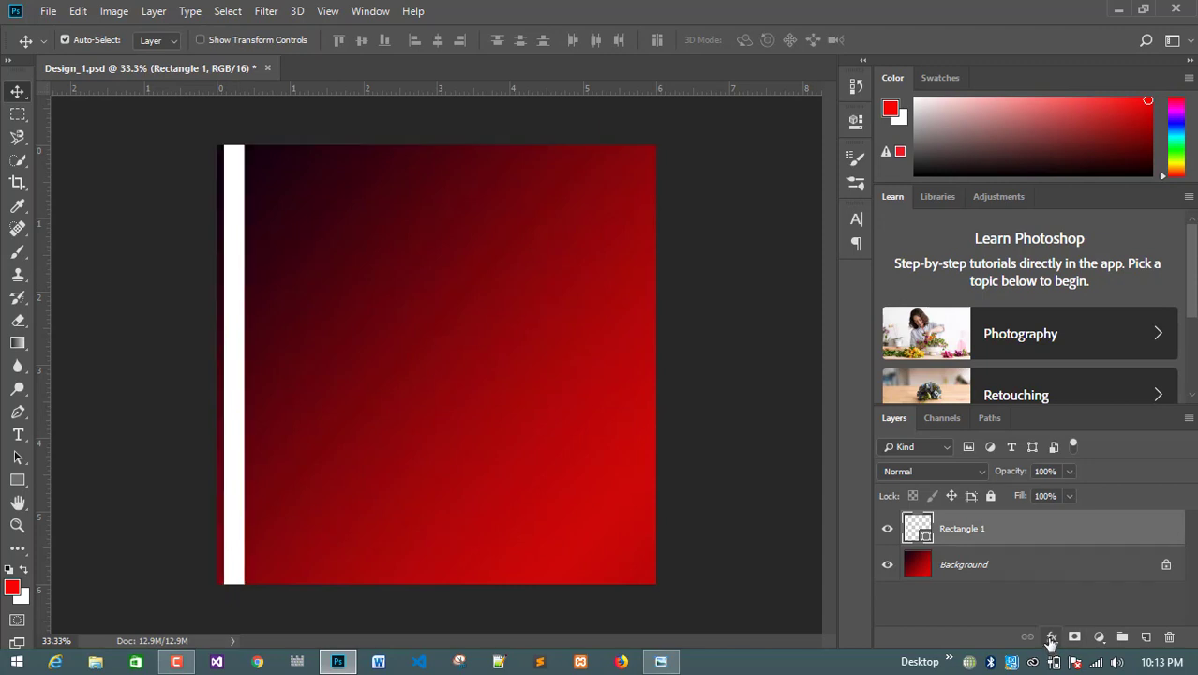
Add a Pattern Overlay to Rectangle 1 and set the pattern scale to 1%
left_click(1051, 637)
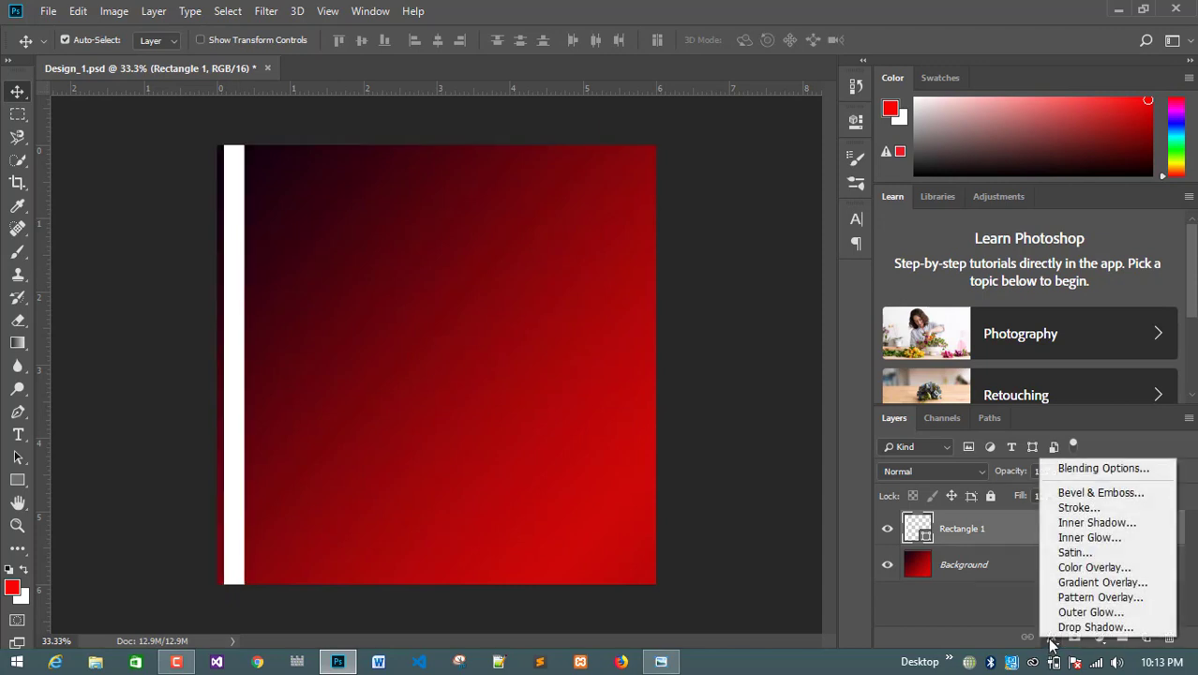
left_click(1119, 601)
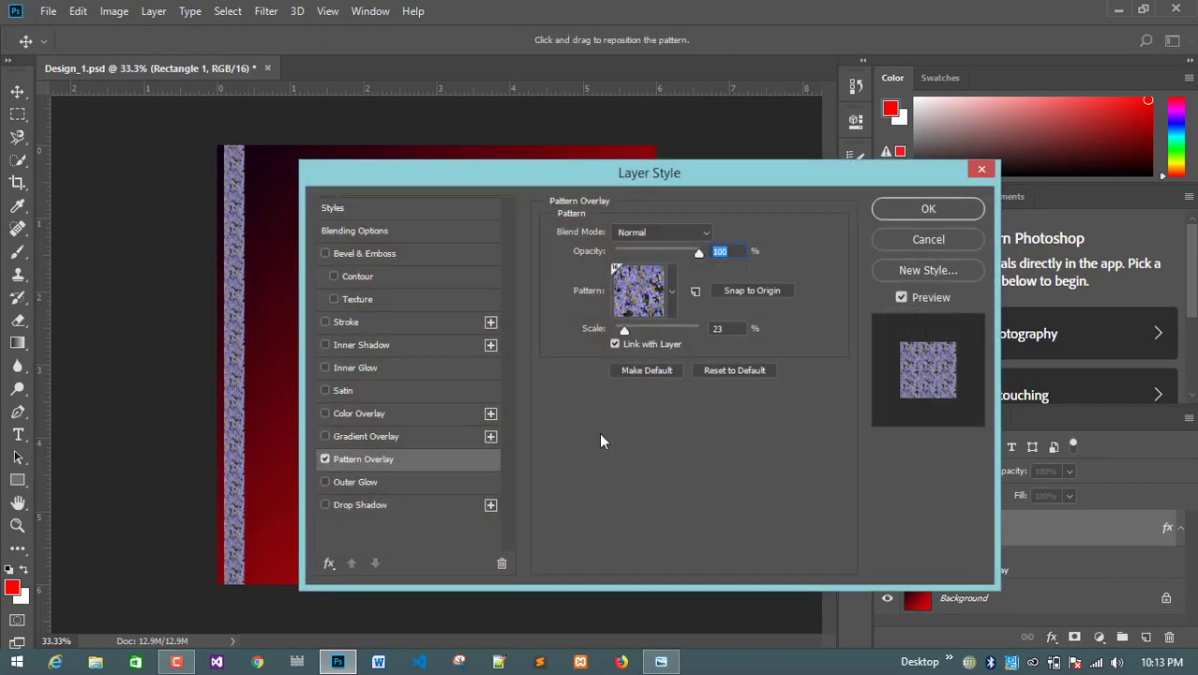
left_click(364, 463)
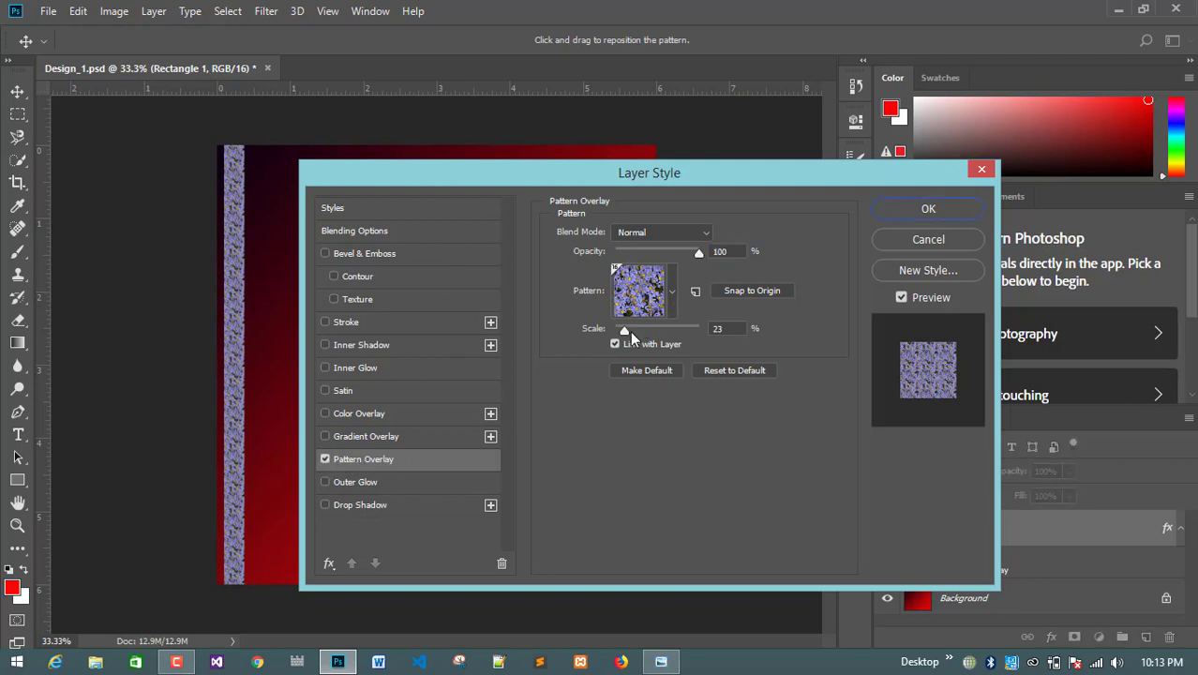
left_click_drag(509, 167, 602, 163)
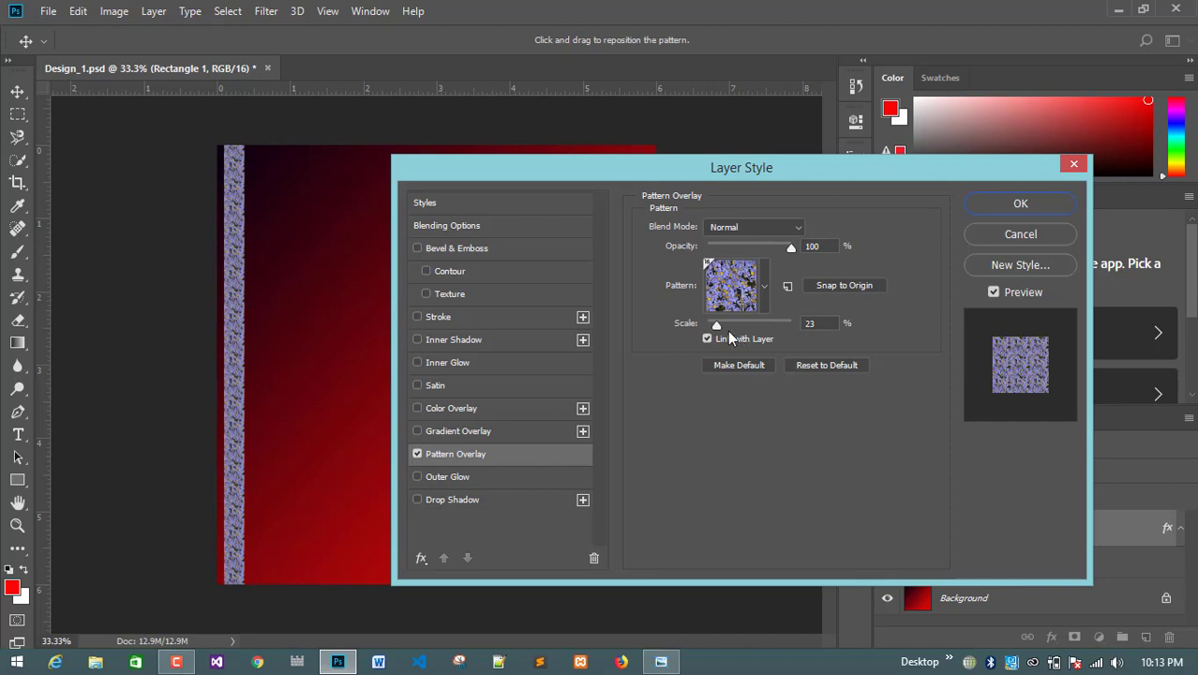
mouse_move(715, 322)
left_mouse_down()
mouse_move(778, 317)
mouse_move(707, 321)
left_mouse_up()
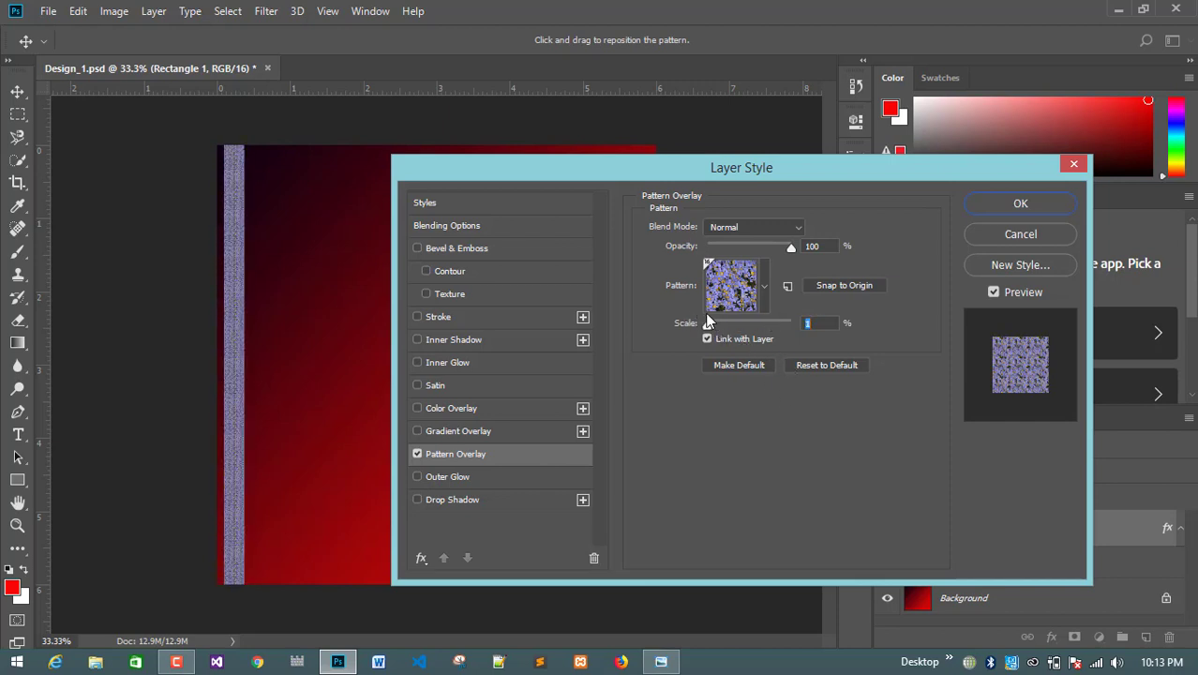
Append the Patterns library to the patterns available for the overlay
left_click(765, 286)
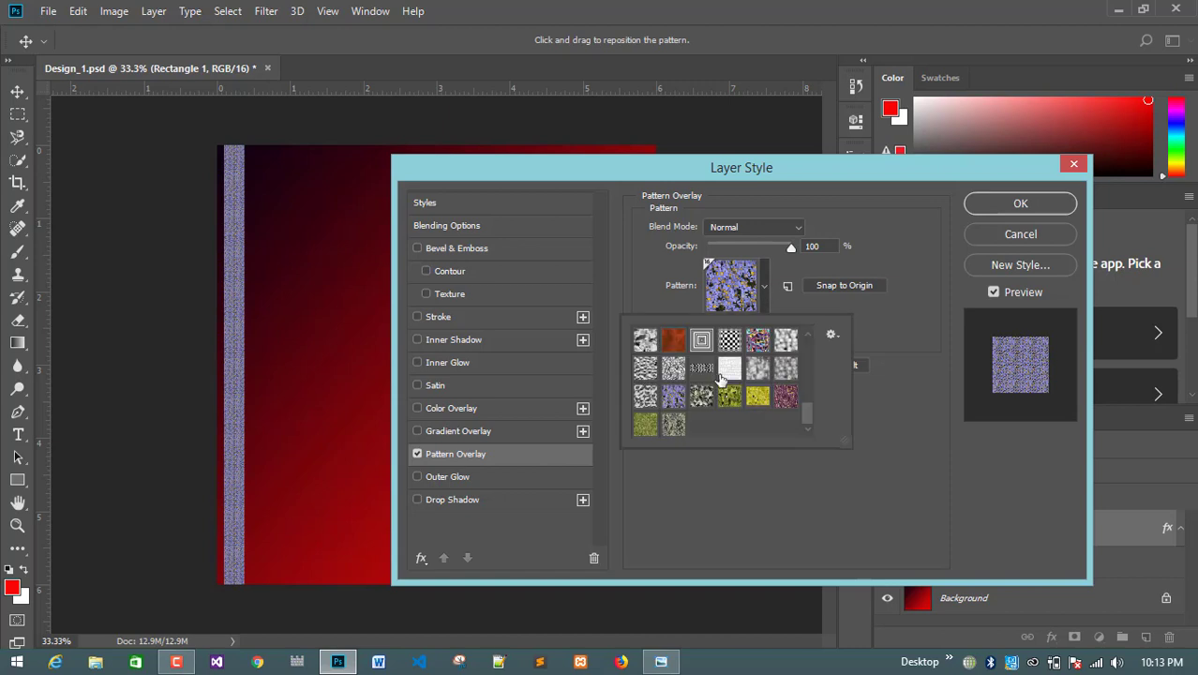
left_click(833, 335)
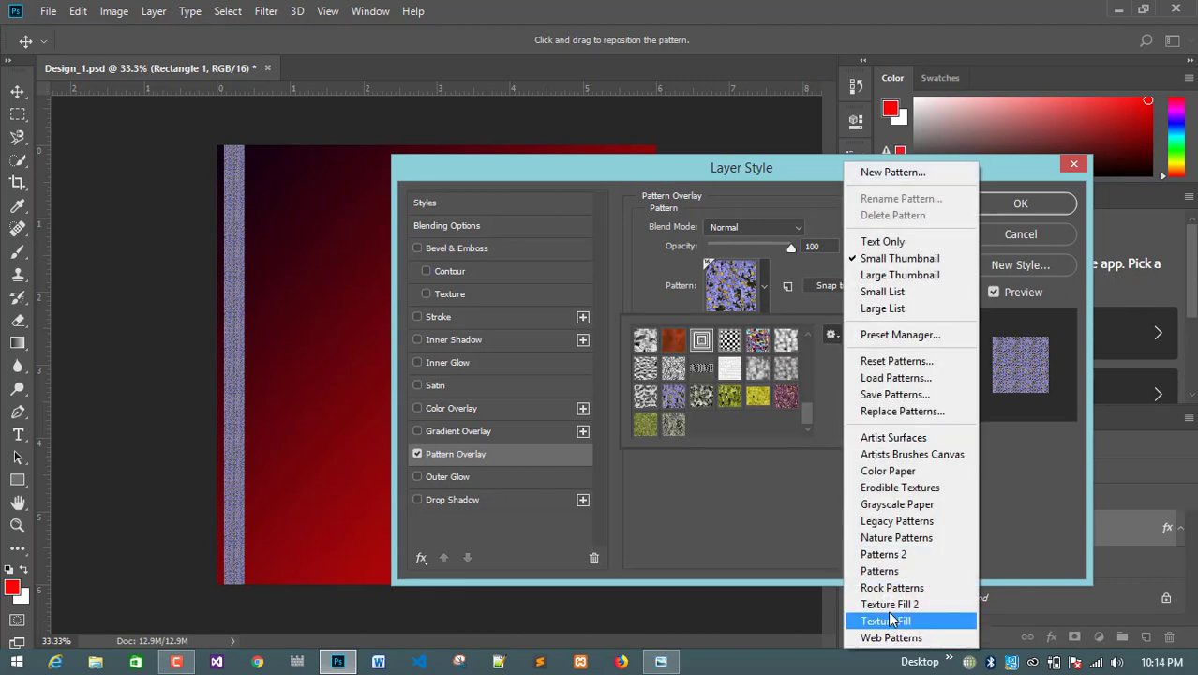
left_click(890, 574)
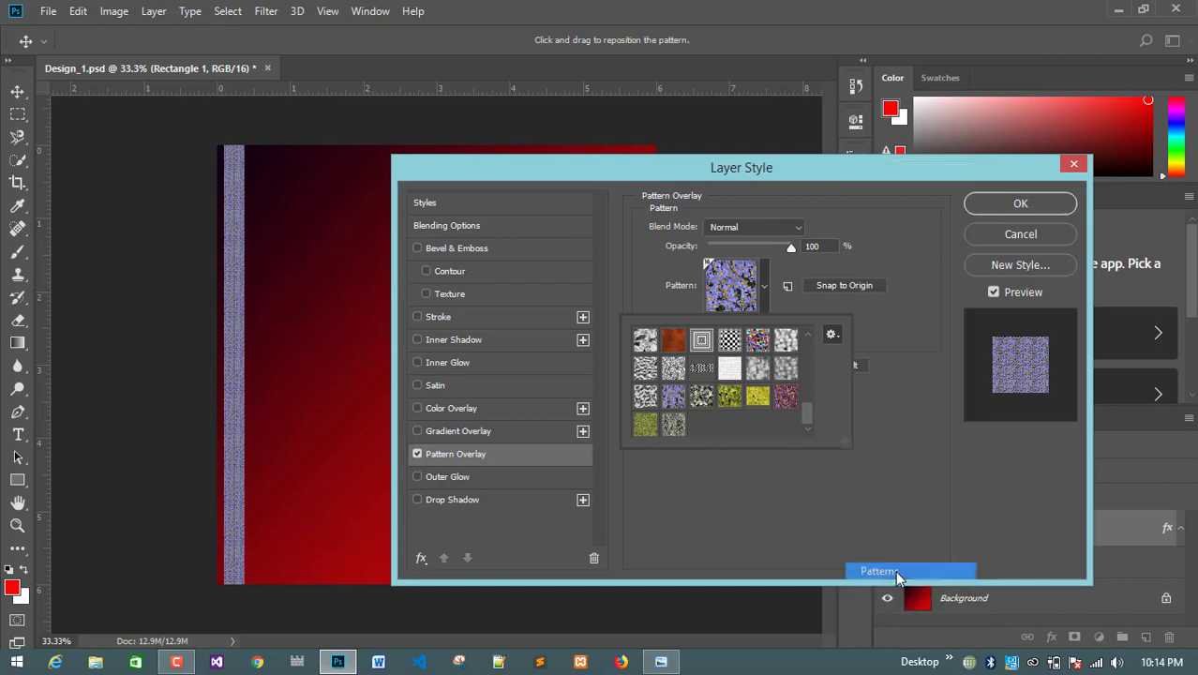
left_click(685, 260)
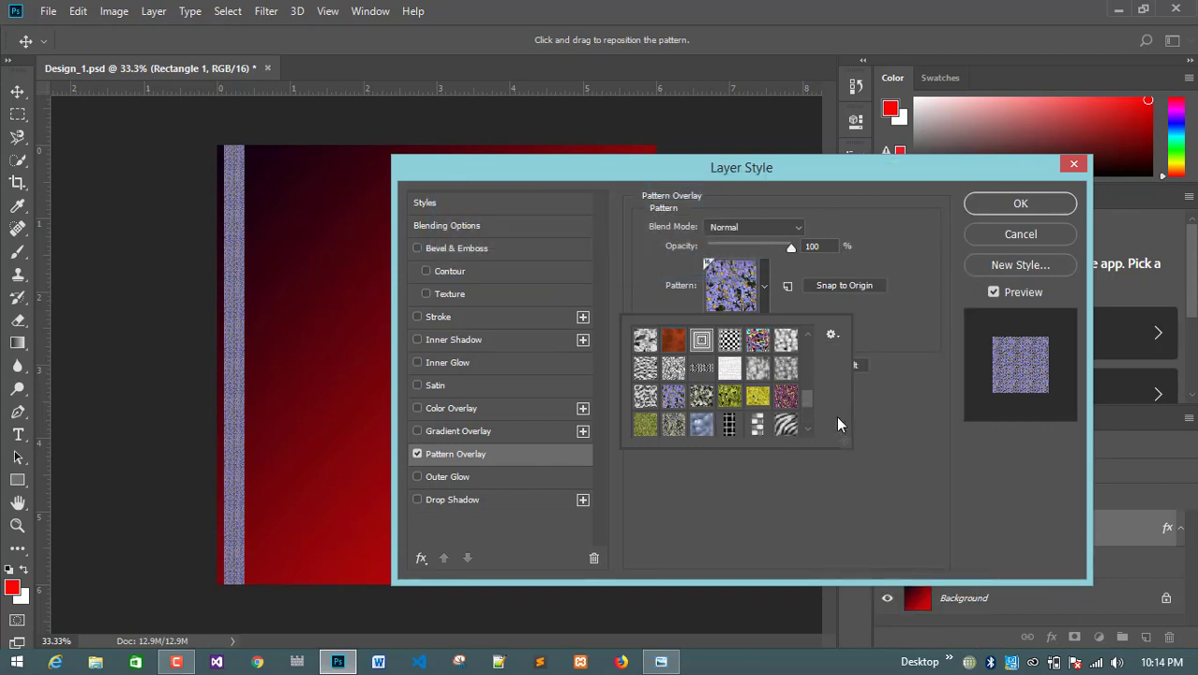
Browse the available overlay patterns for one that matches the required blue glass look
scroll(837, 424, "down", 4)
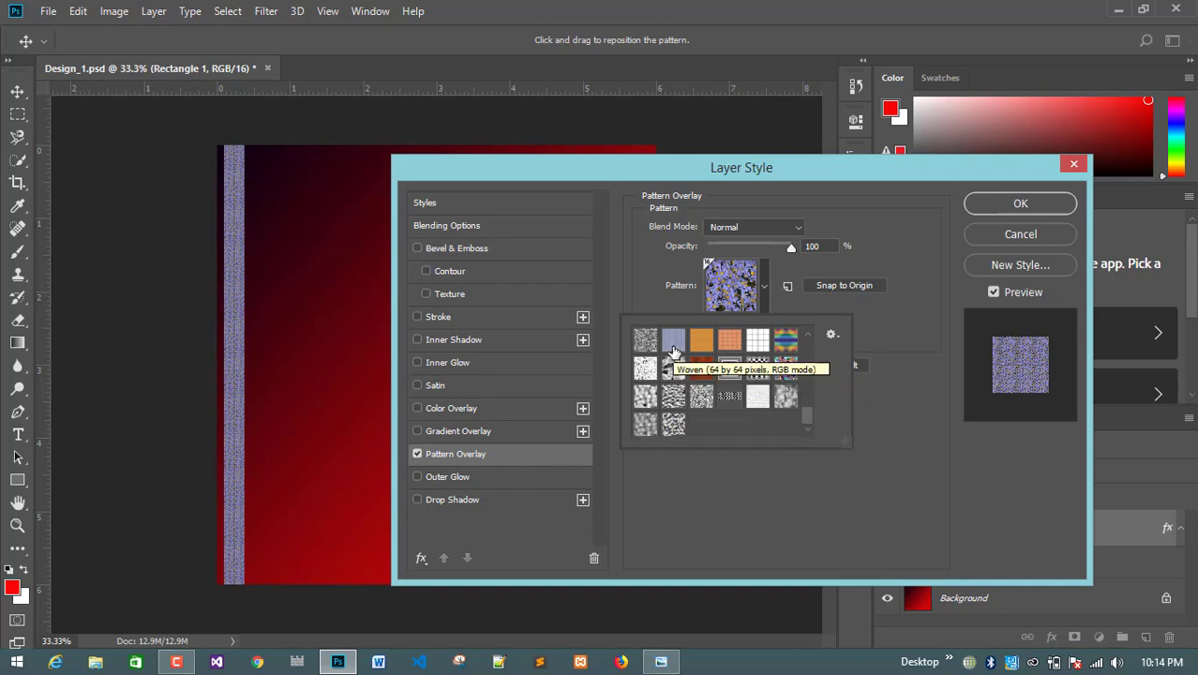
scroll(786, 365, "up", 3)
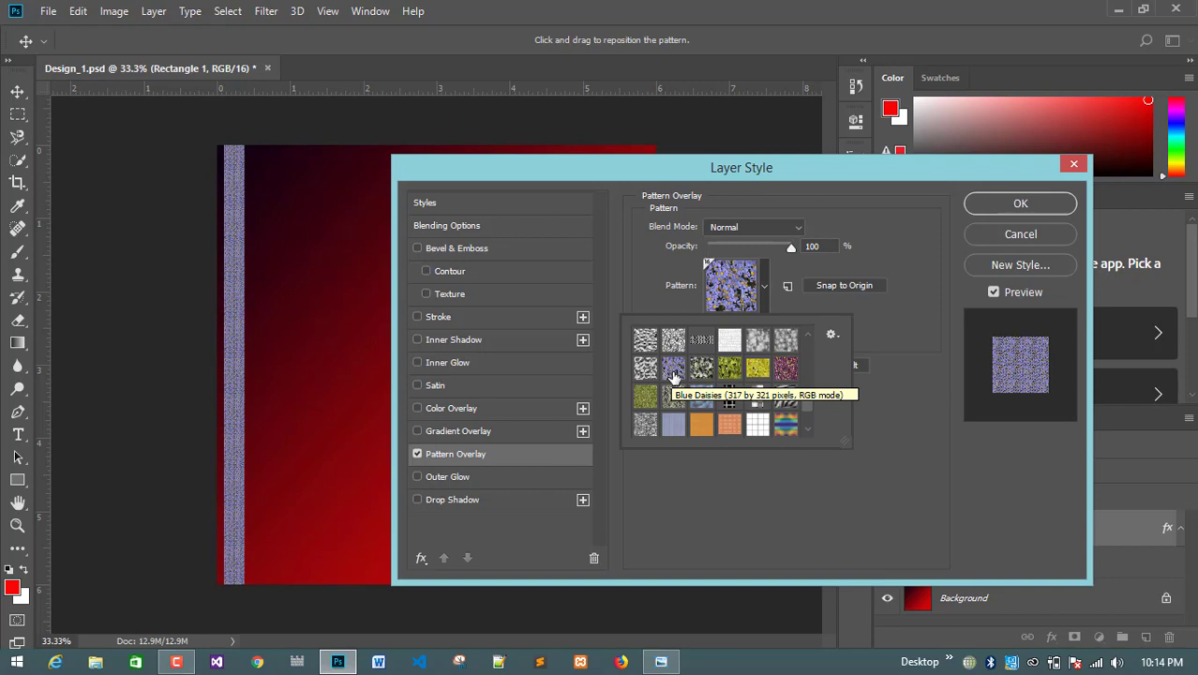
scroll(759, 357, "up", 2)
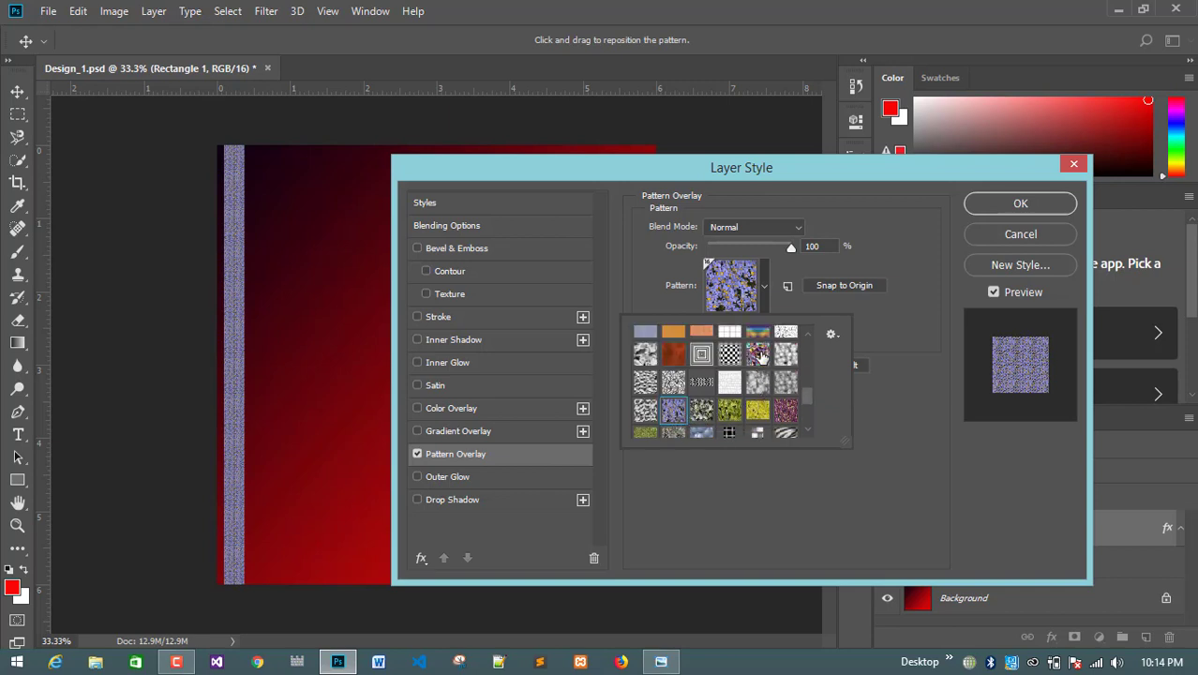
scroll(761, 361, "up", 1)
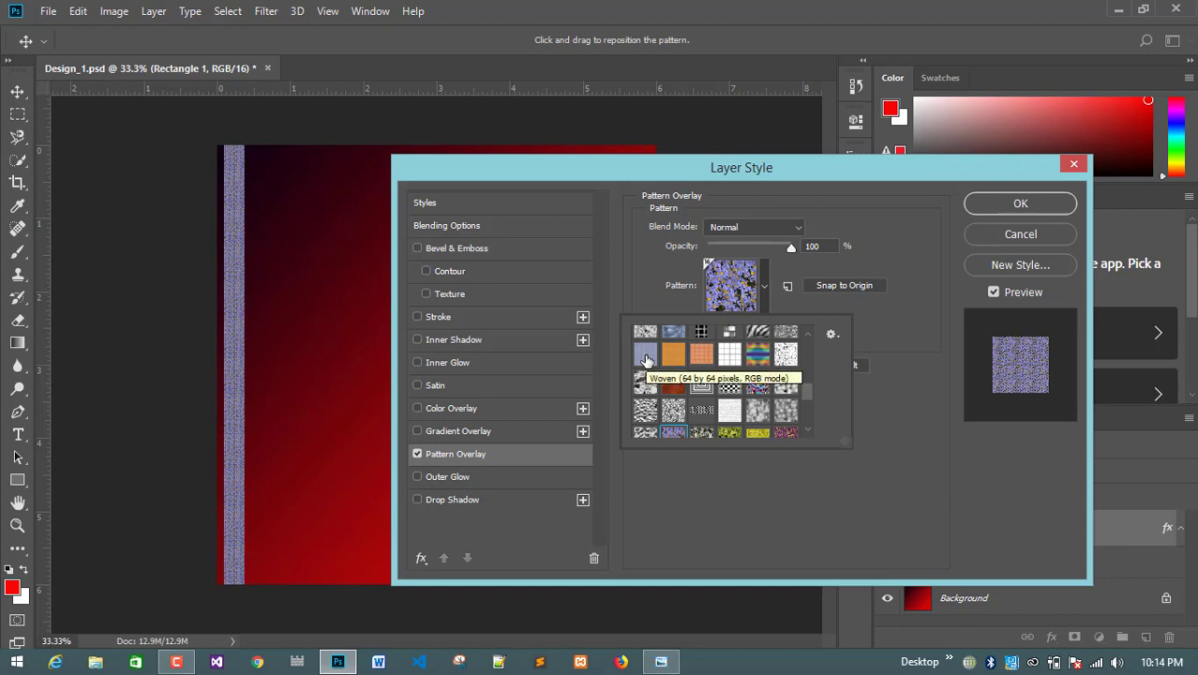
scroll(656, 370, "up", 2)
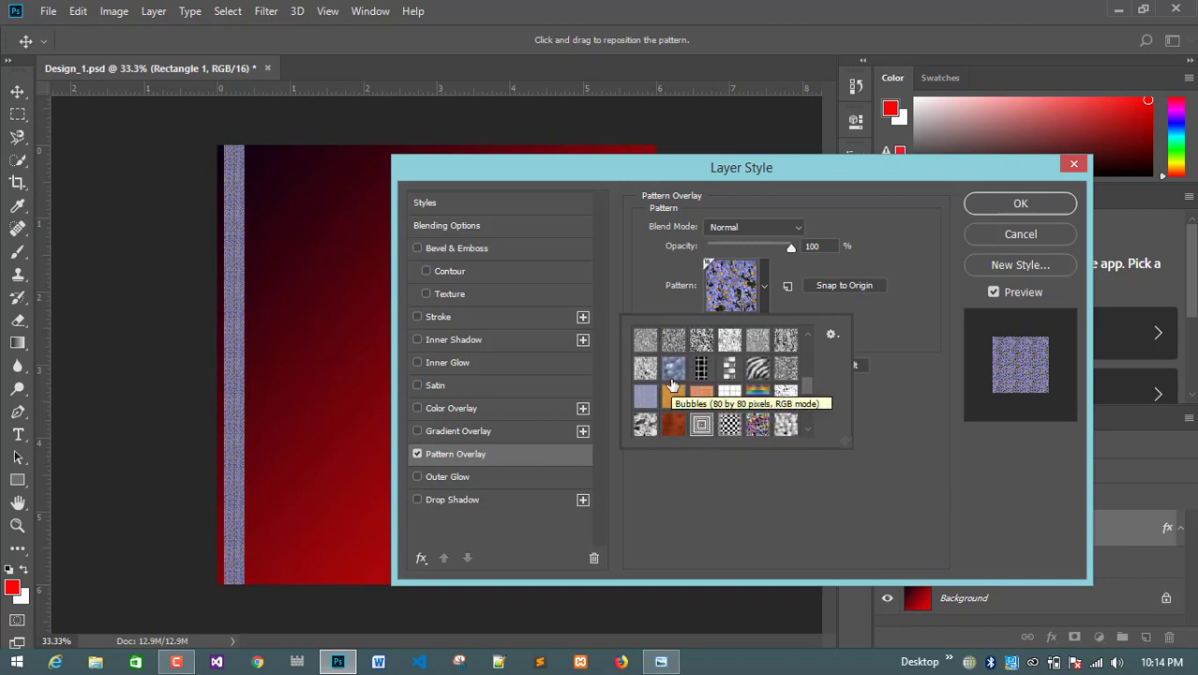
scroll(671, 384, "up", 1)
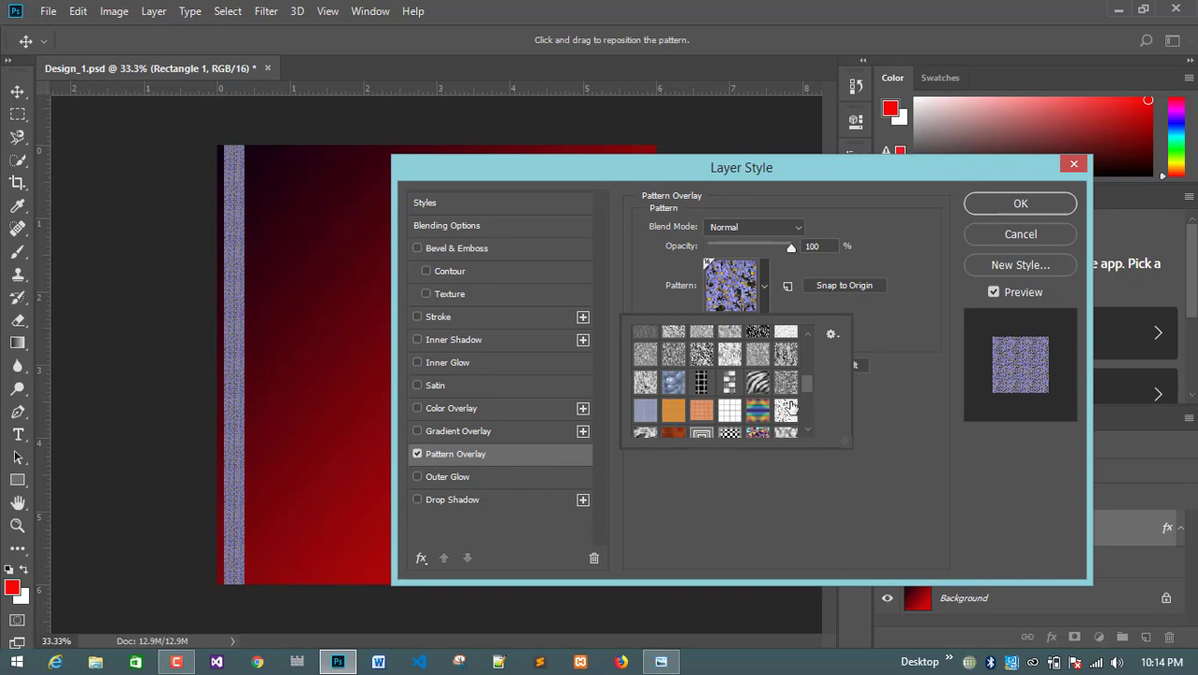
scroll(724, 412, "down", 1)
scroll(724, 413, "down", 2)
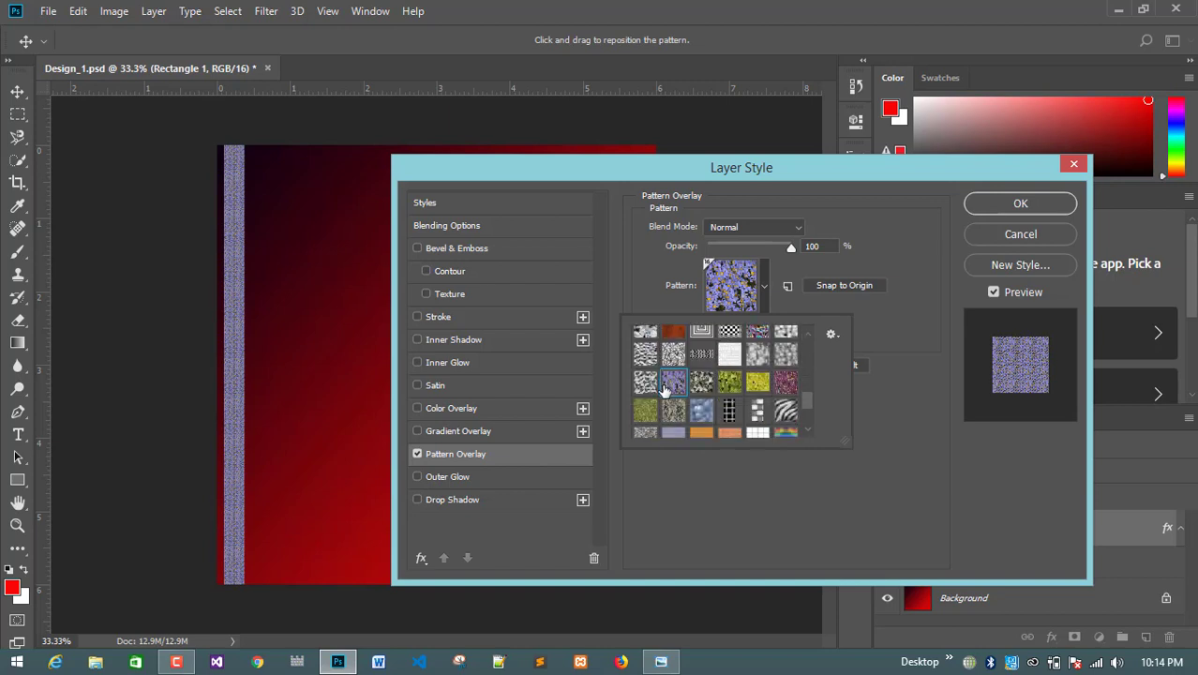
scroll(678, 390, "down", 1)
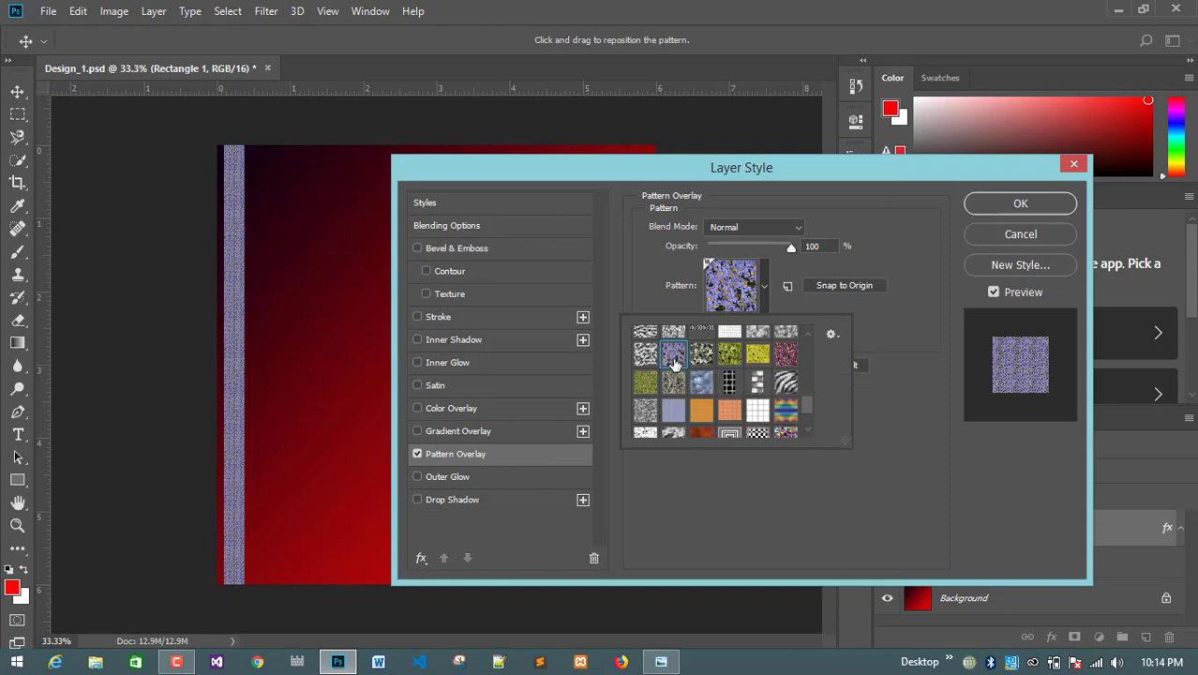
Set the Pattern Overlay scale to 21% and apply the effect to Rectangle 1
left_click(900, 332)
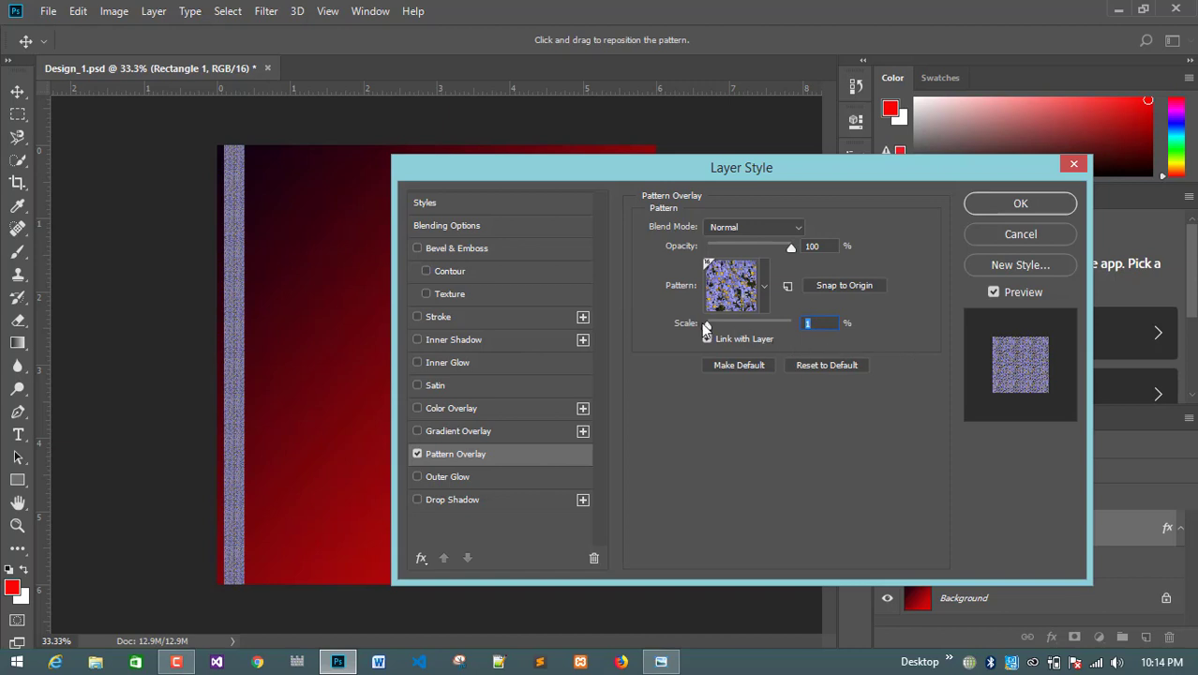
mouse_move(709, 323)
left_mouse_down()
mouse_move(734, 323)
mouse_move(715, 324)
left_mouse_up()
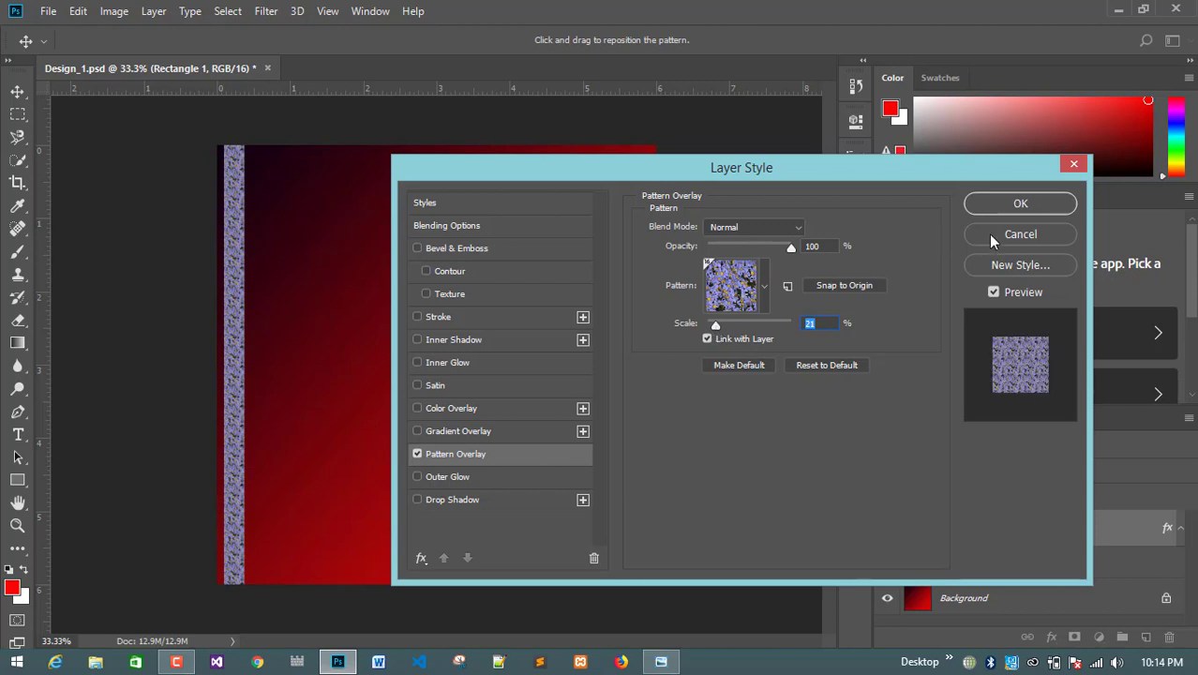
left_click(1020, 204)
Check the side strip on the sample cover and the pattern instruction on the assignment sheet
left_click(661, 662)
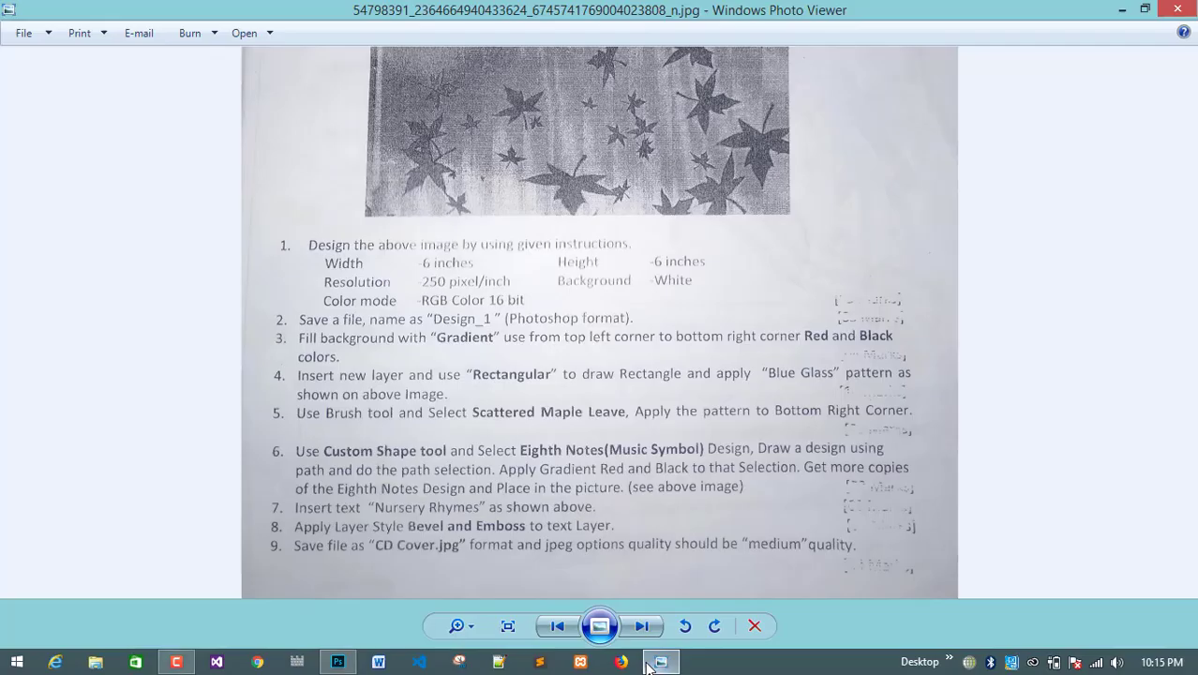
left_click_drag(429, 150, 472, 412)
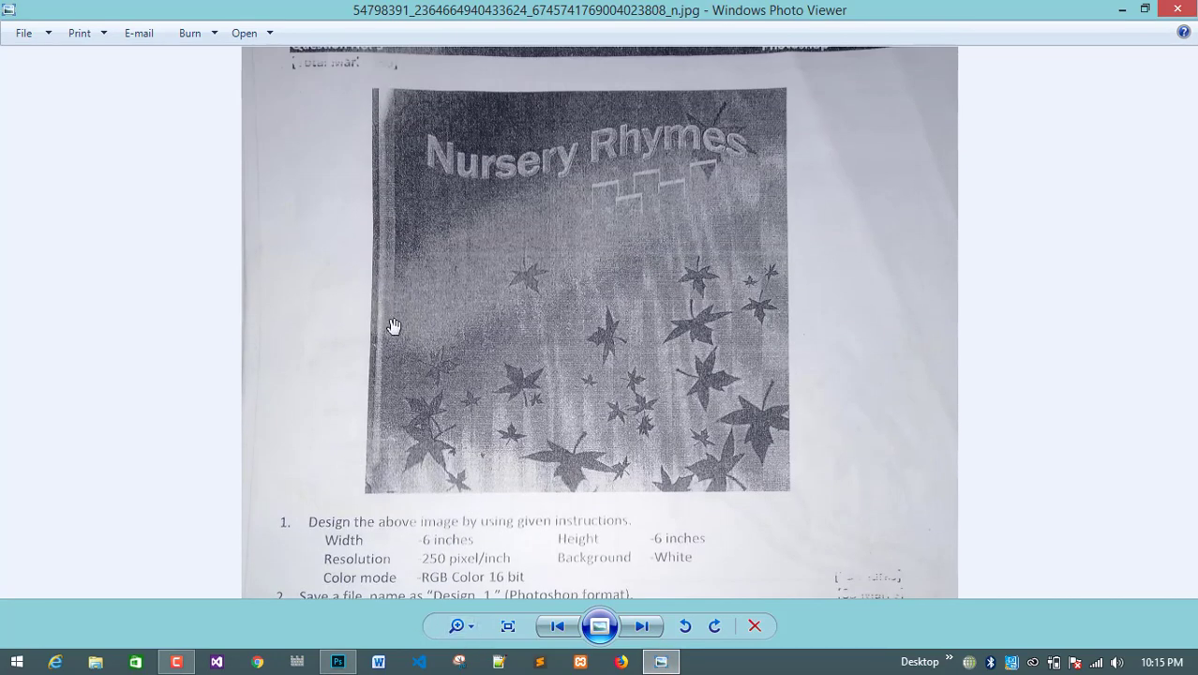
left_click(661, 661)
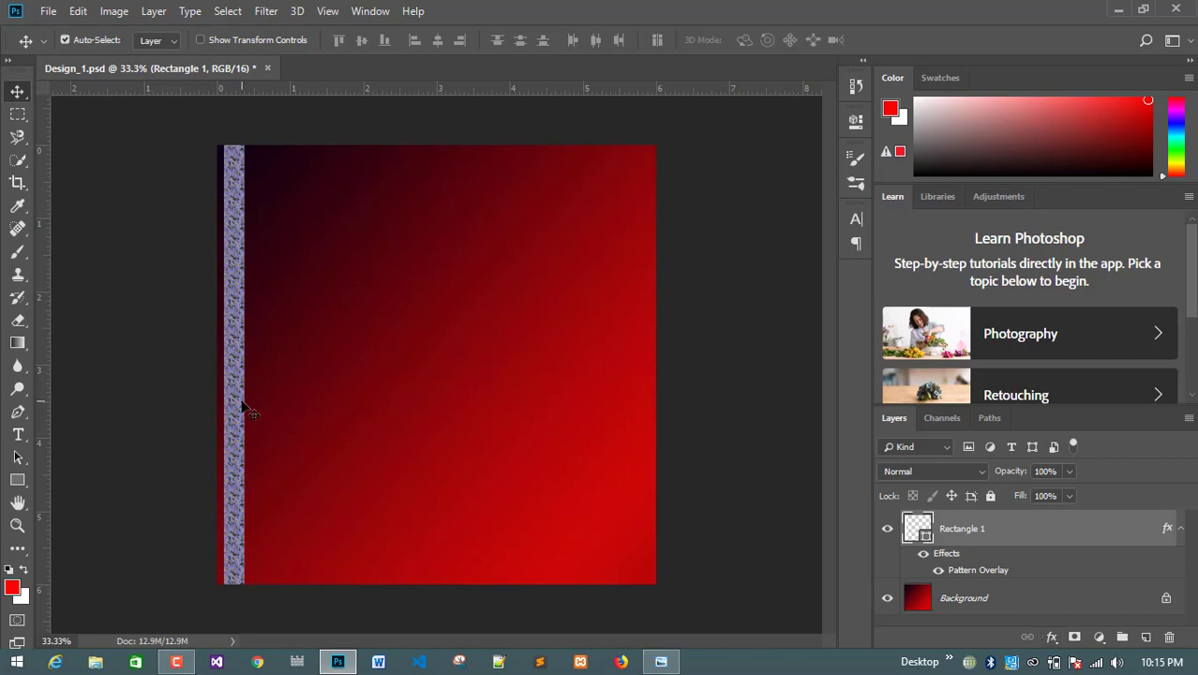
left_click(654, 672)
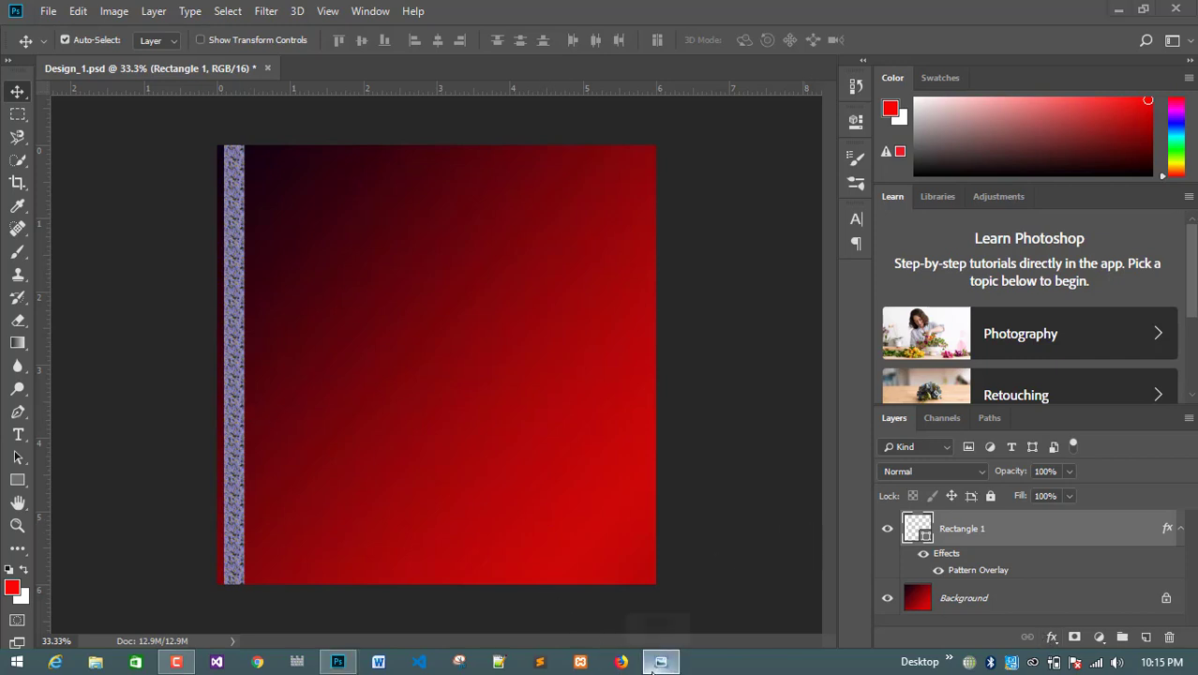
scroll(811, 427, "up", 3)
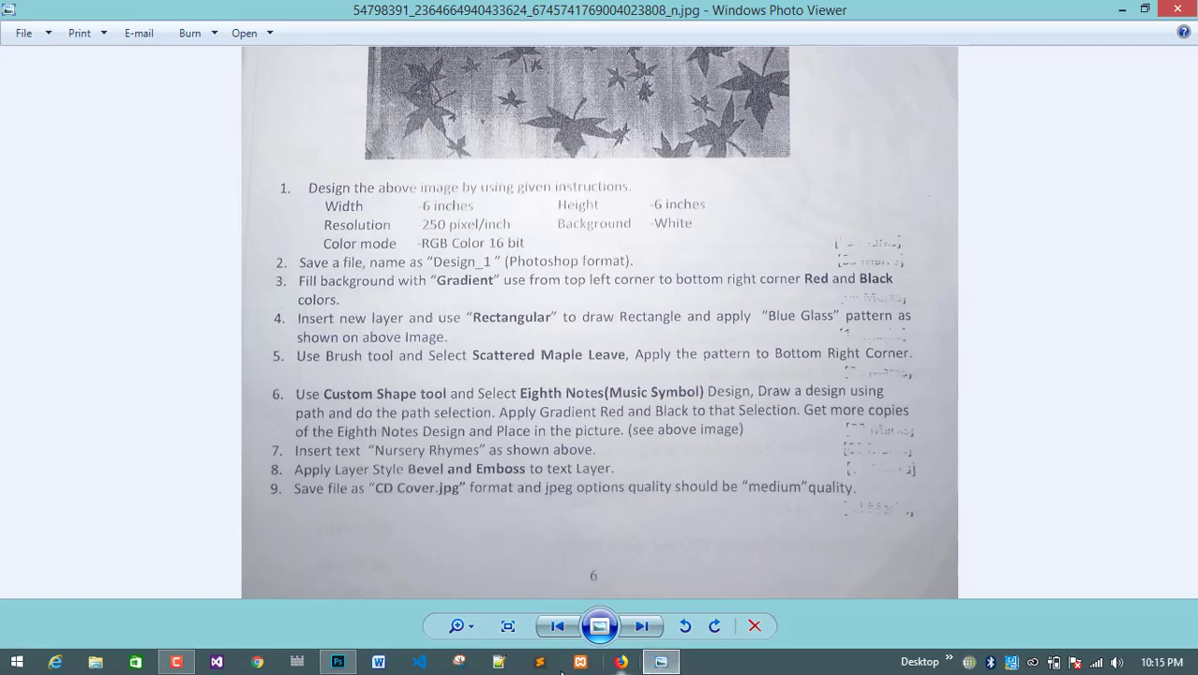
left_click(337, 662)
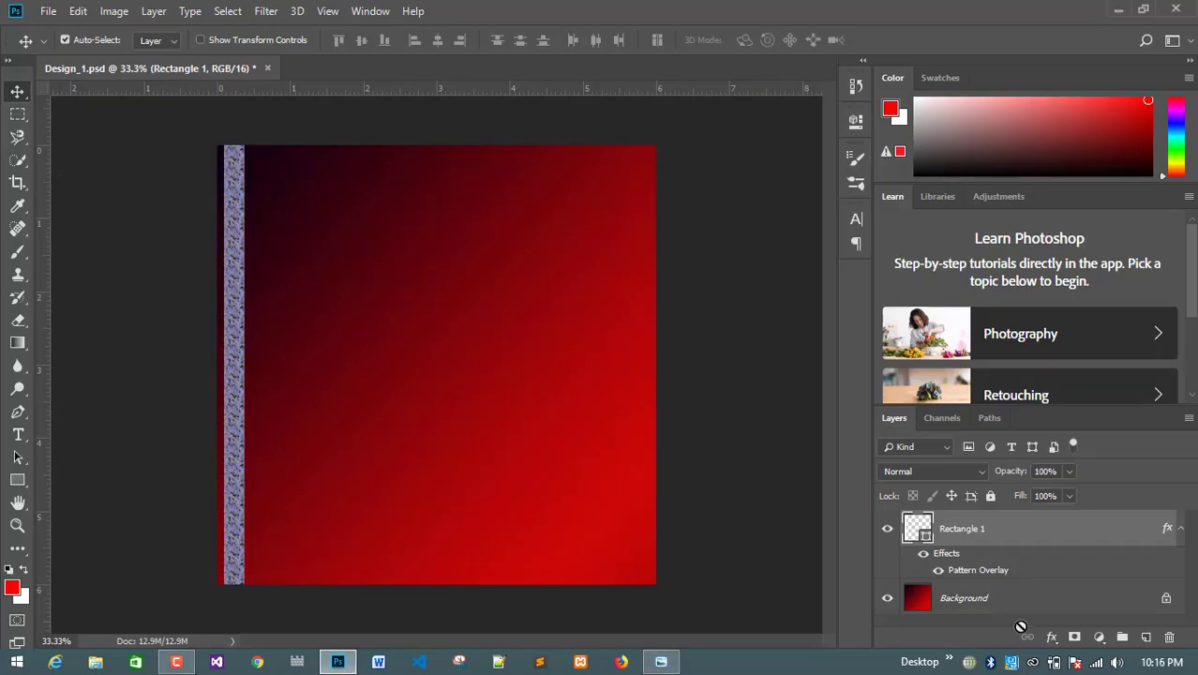
Replace the Rectangle 1 layer's effects with the Blue Glass preset from the layer styles
left_click(1052, 637)
left_click(1078, 472)
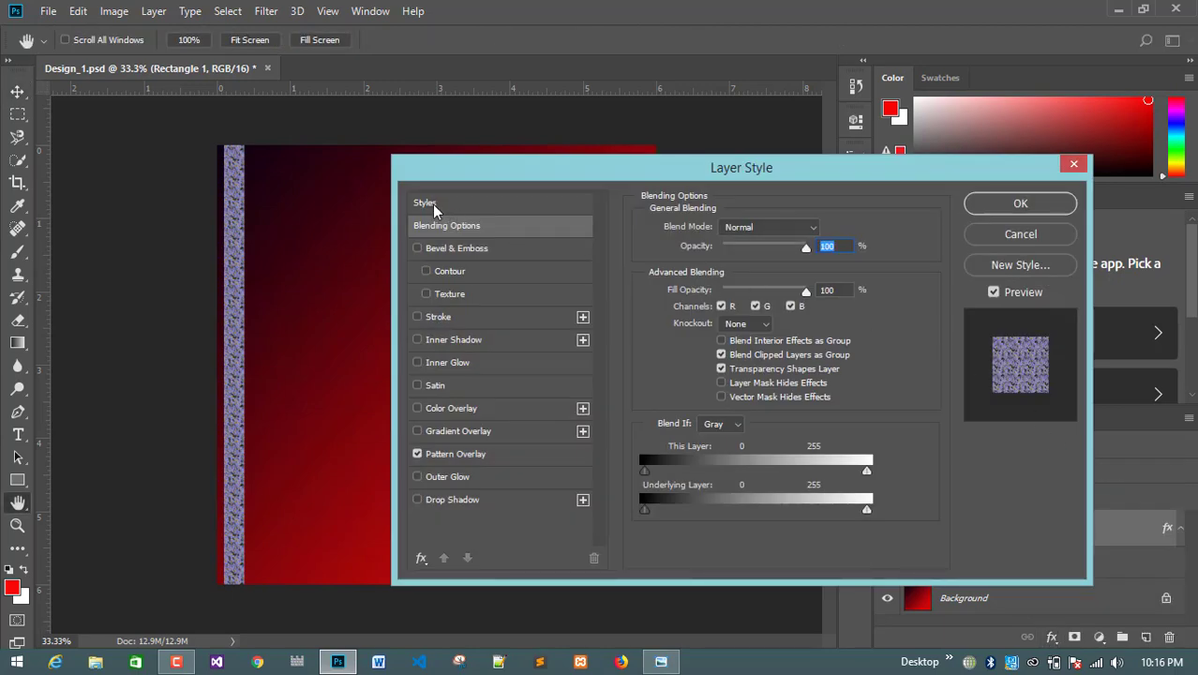
left_click(427, 204)
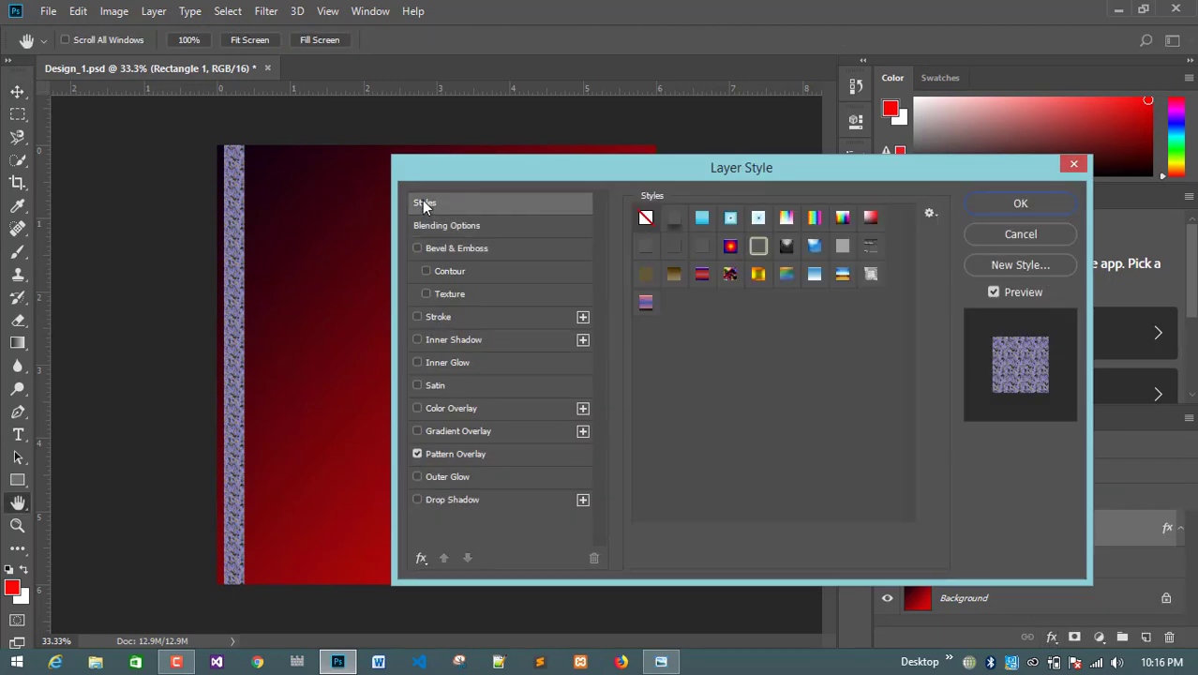
left_click(815, 248)
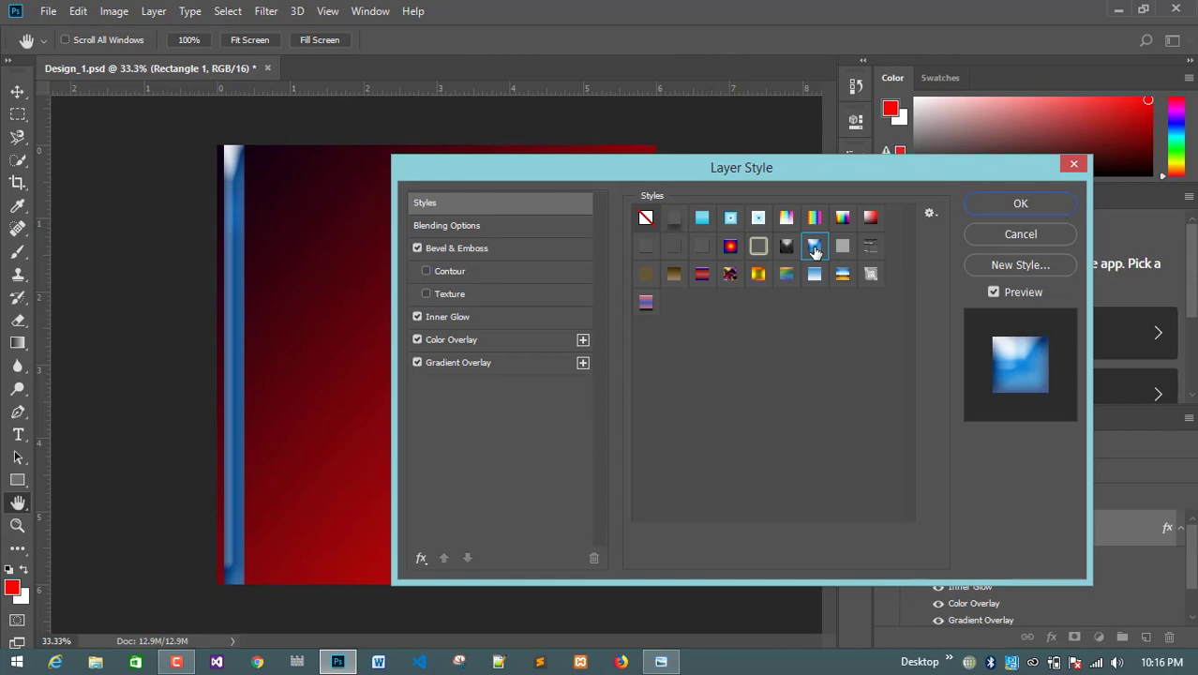
Switch to the assignment sheet in Windows Photo Viewer and review the sample cover and its instructions
left_click(661, 662)
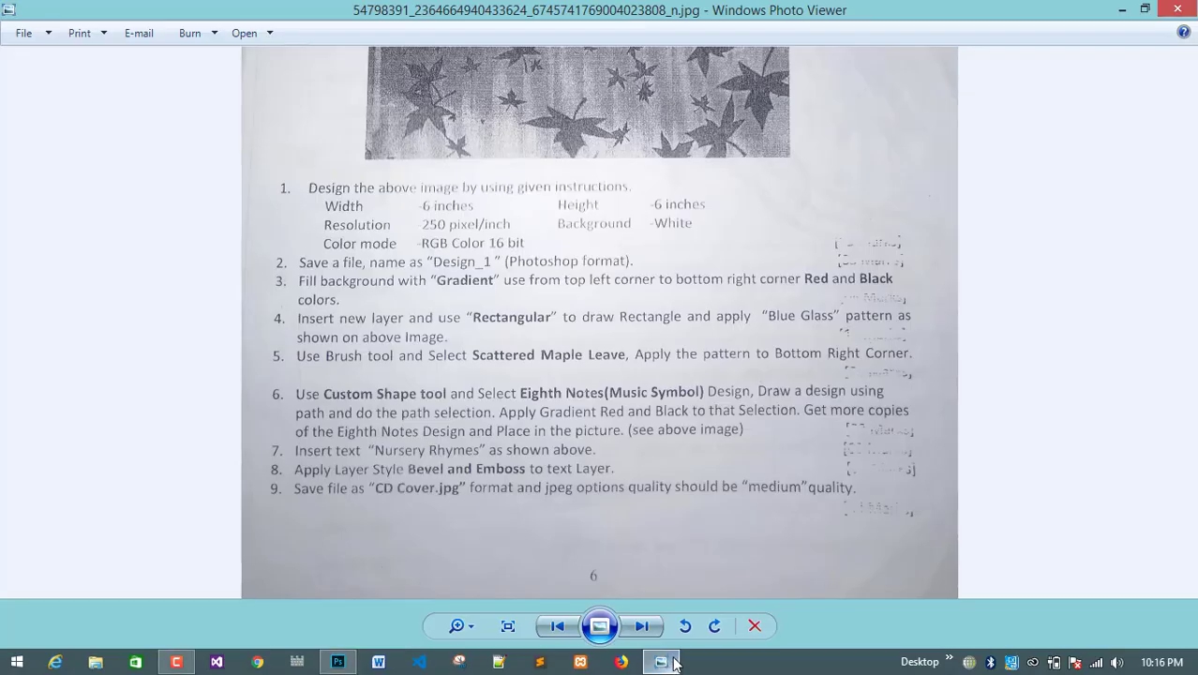
left_click_drag(700, 123, 776, 574)
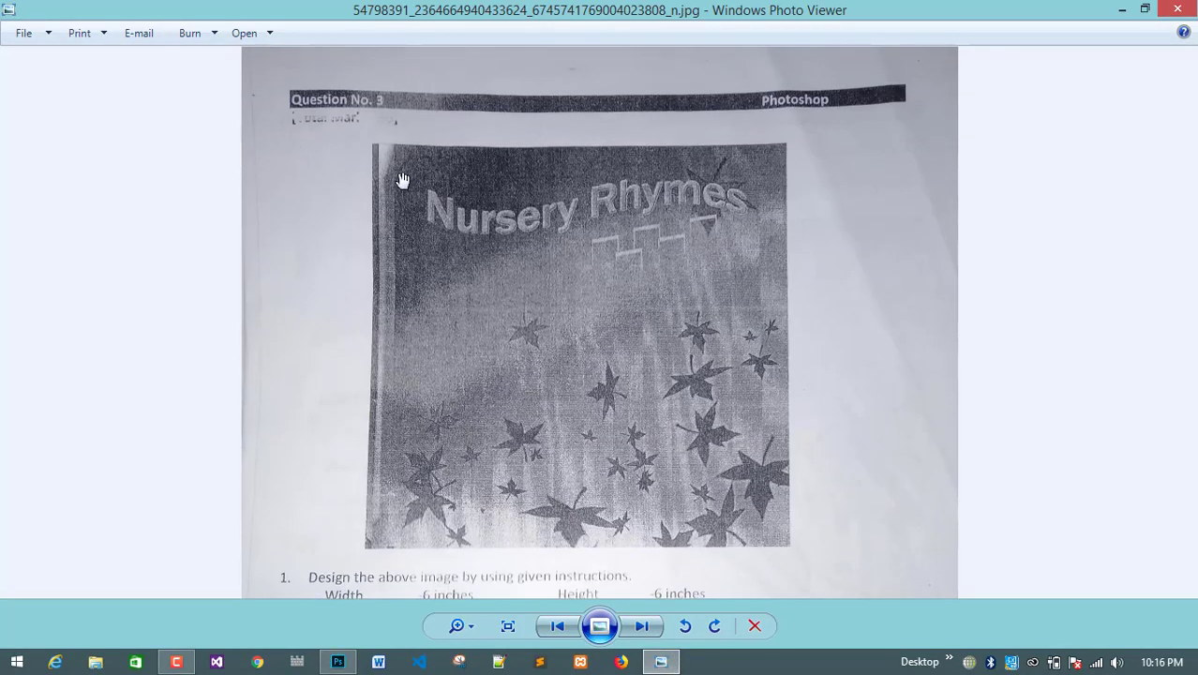
left_click_drag(610, 381, 620, 124)
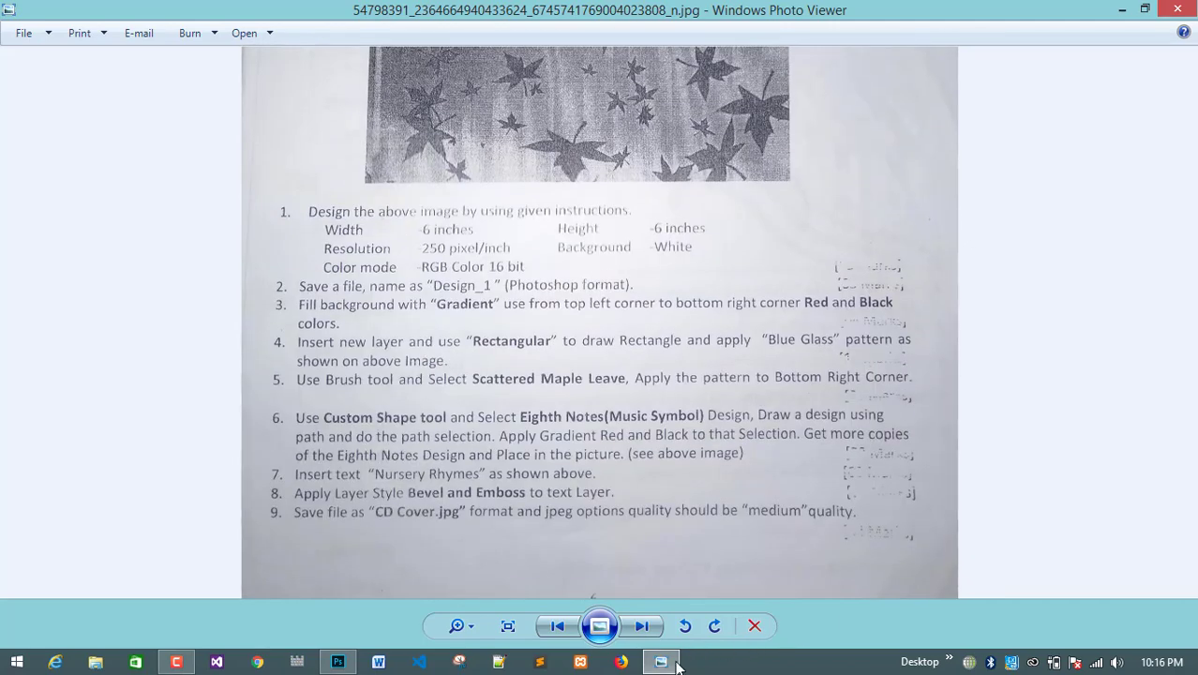
Return to Photoshop and apply the Blue Glass style to Rectangle 1
left_click(663, 663)
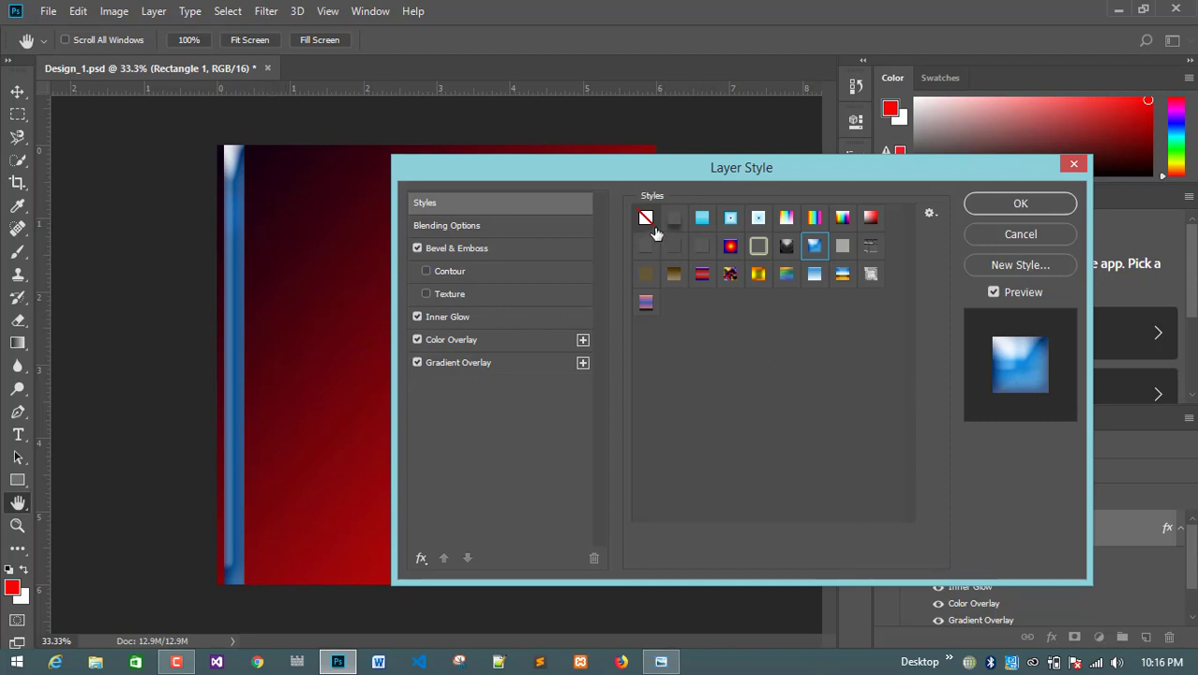
left_click(1020, 199)
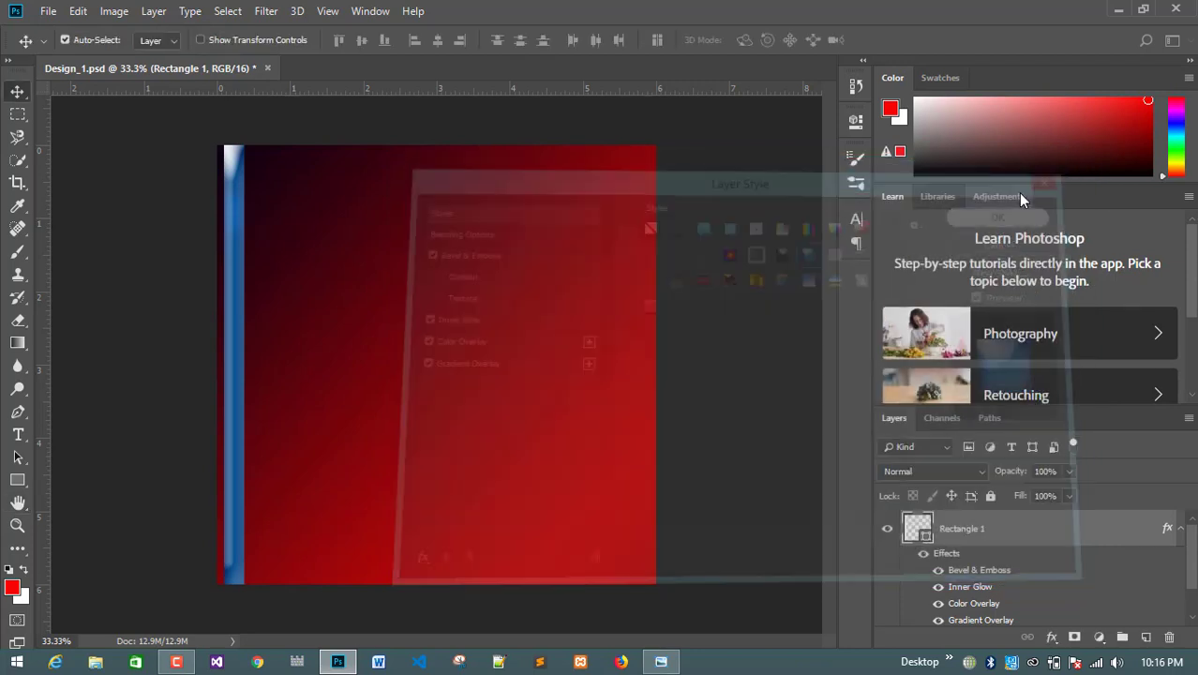
left_click(1051, 638)
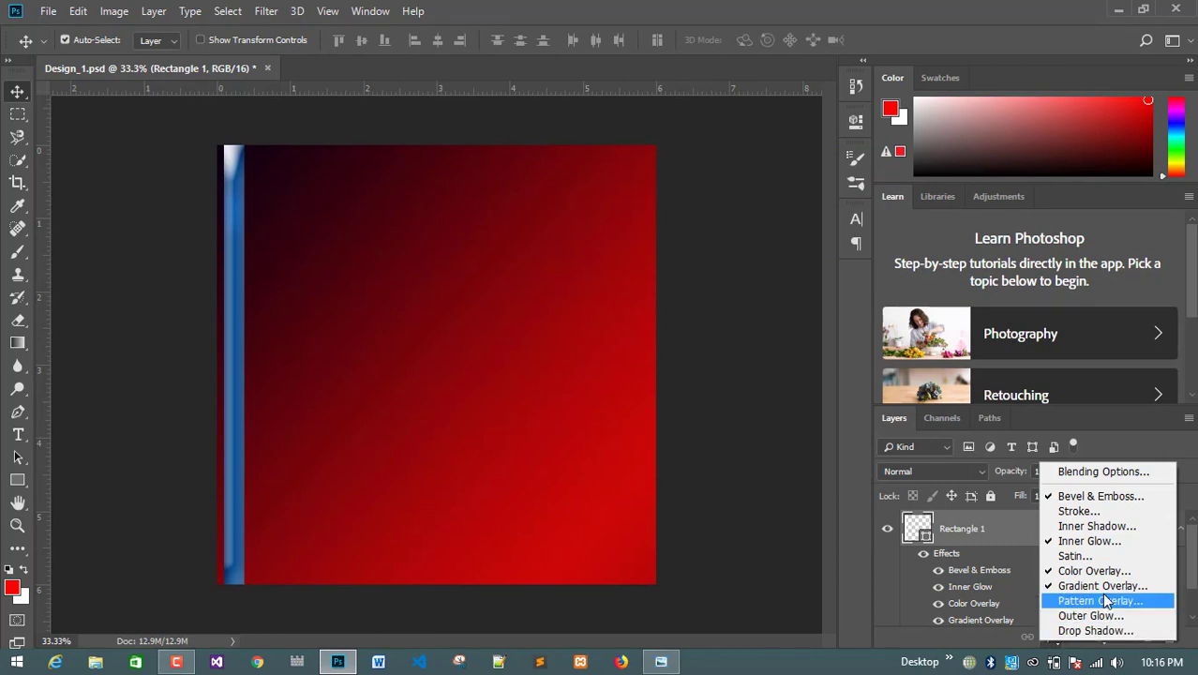
Review the scattered maple leaves on the sample cover and the matching instruction on the assignment sheet in Windows Photo Viewer
left_click(679, 664)
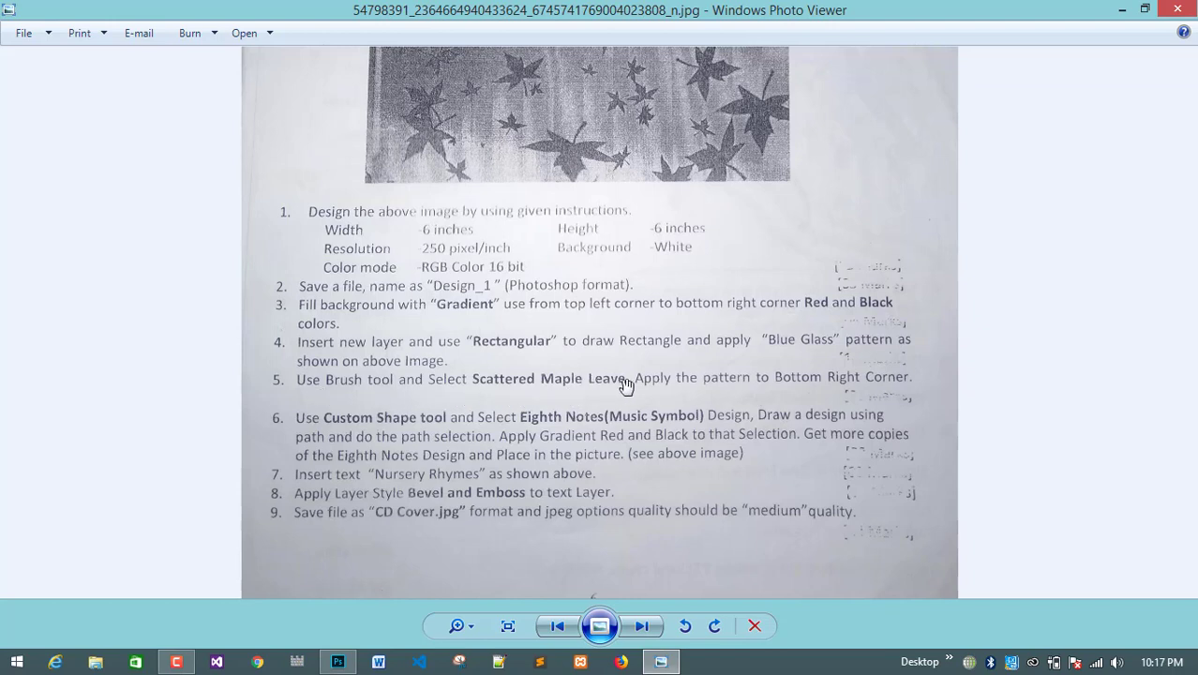
scroll(644, 305, "up", 3)
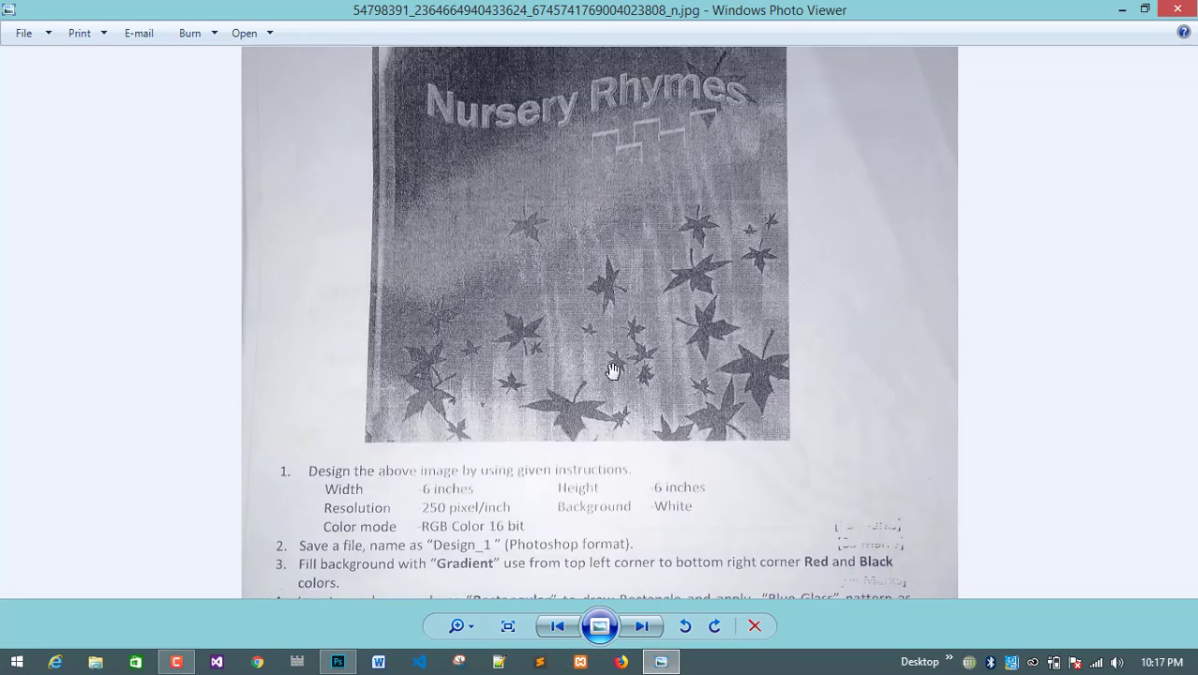
scroll(642, 135, "down", 2)
scroll(642, 134, "down", 2)
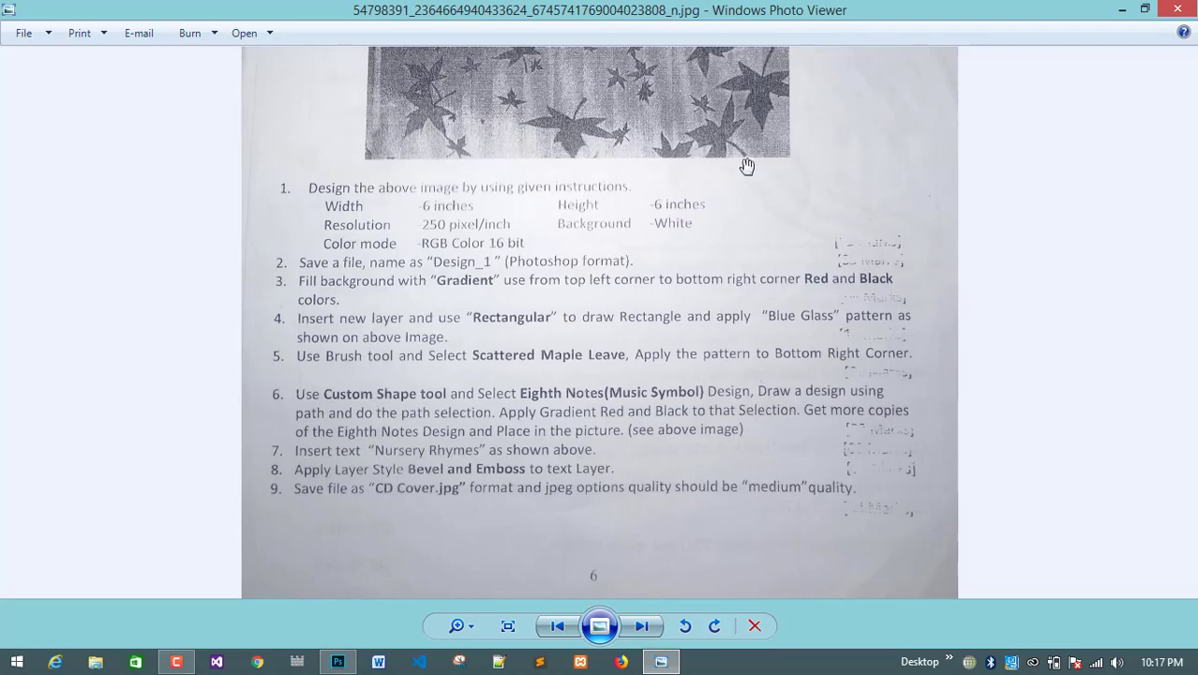
scroll(773, 403, "up", 3)
left_click(337, 663)
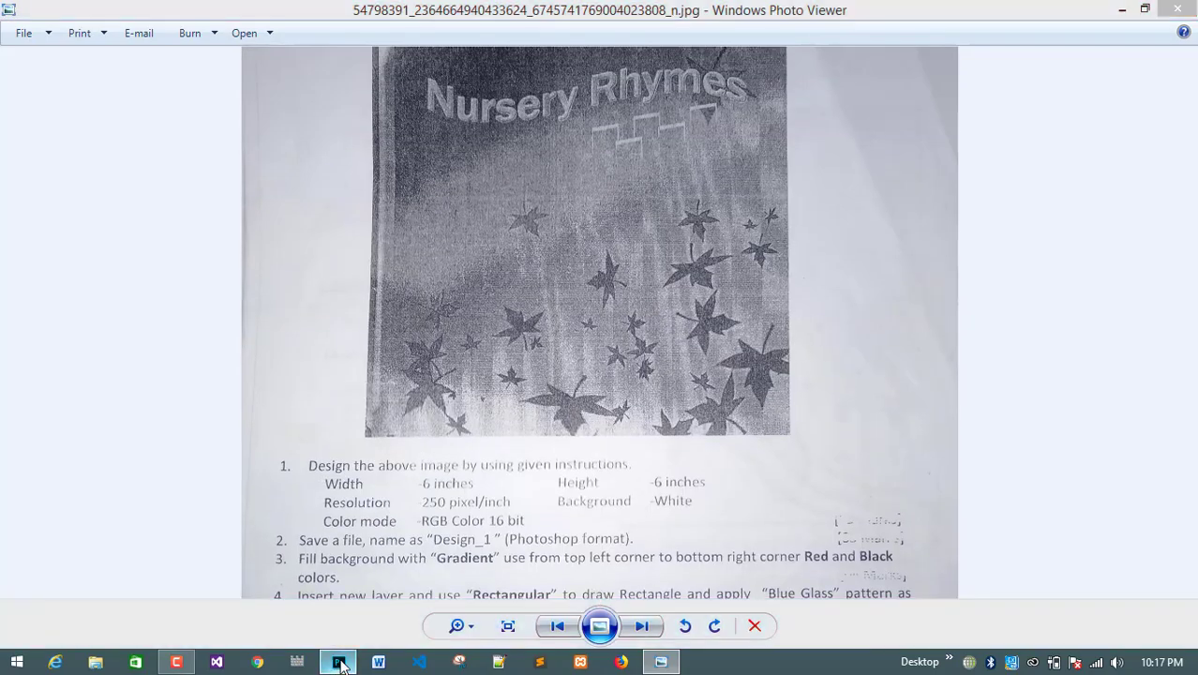
left_click_drag(25, 482, 98, 563)
left_click(690, 40)
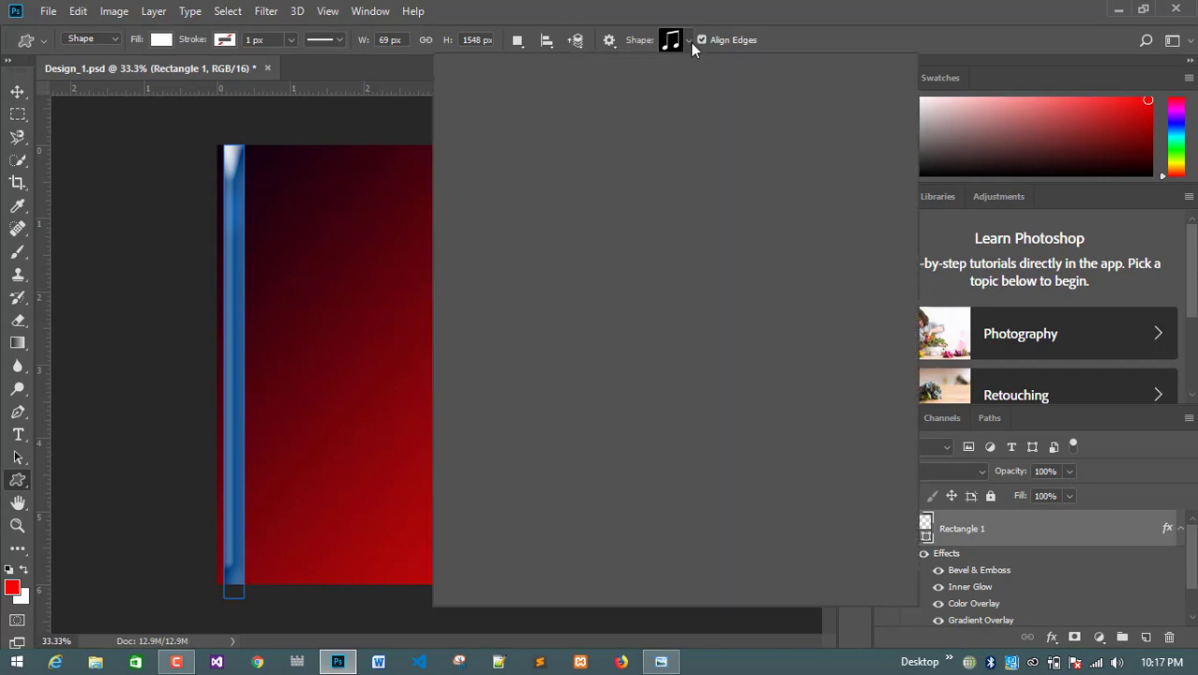
scroll(682, 363, "down", 2)
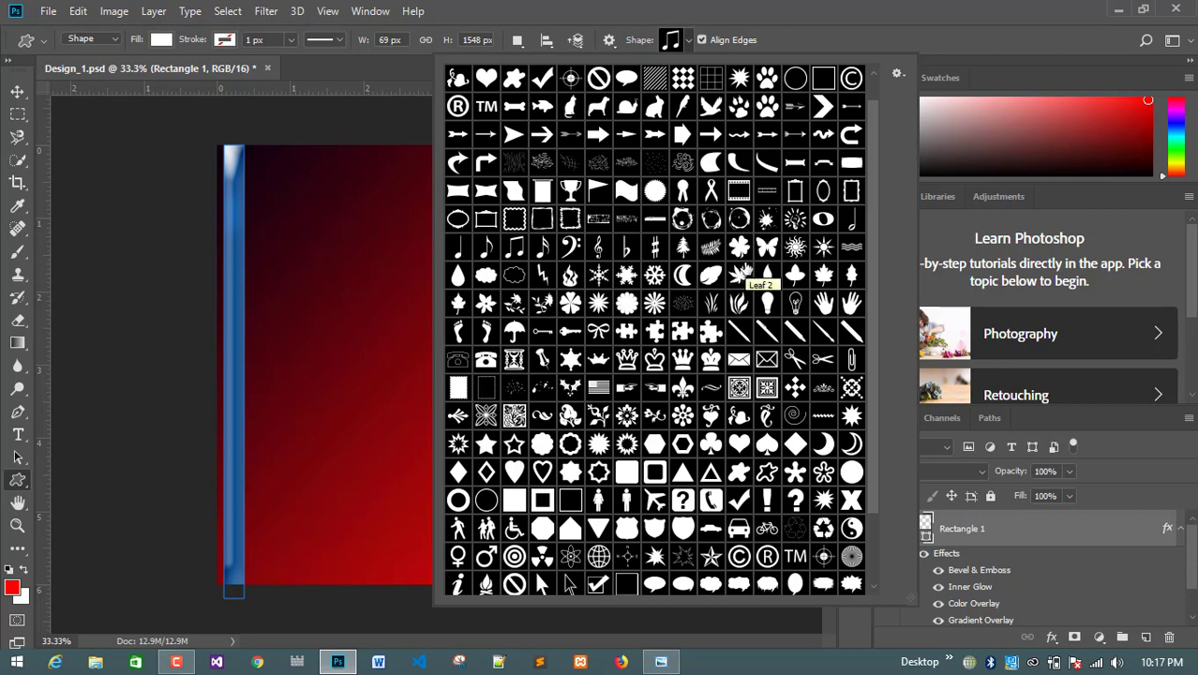
Recheck the brush instruction for the maple leaves on the assignment sheet, and return to Photoshop
left_click(665, 662)
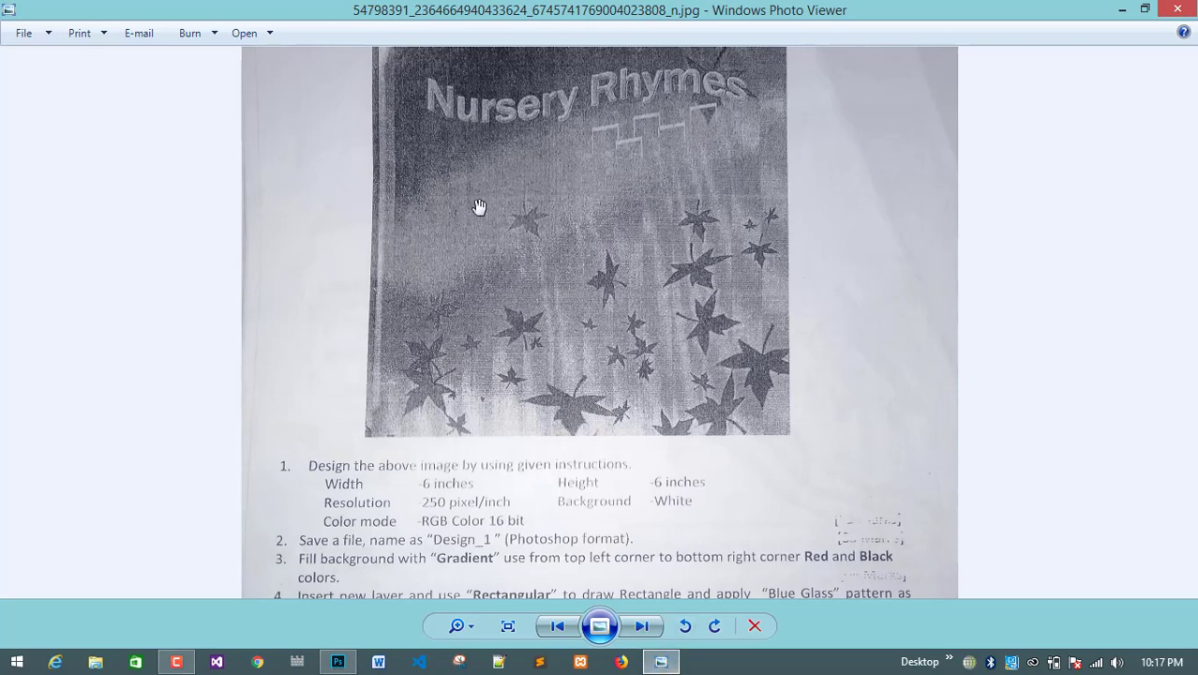
left_click_drag(600, 395, 623, 118)
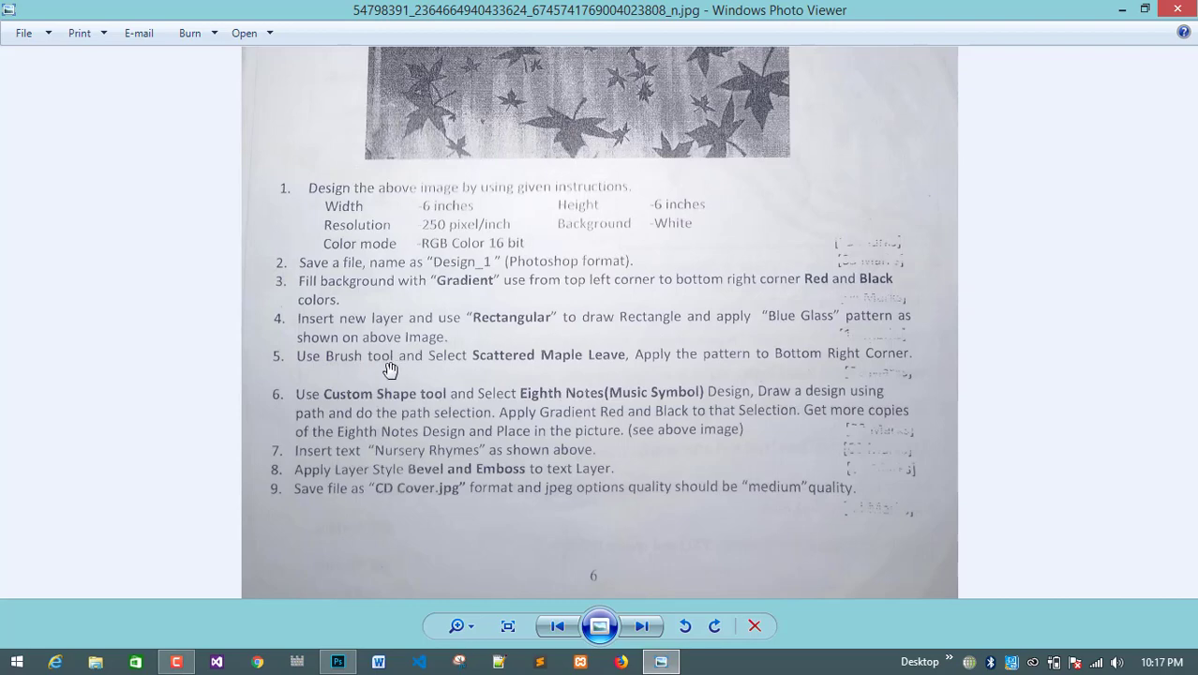
left_click(337, 662)
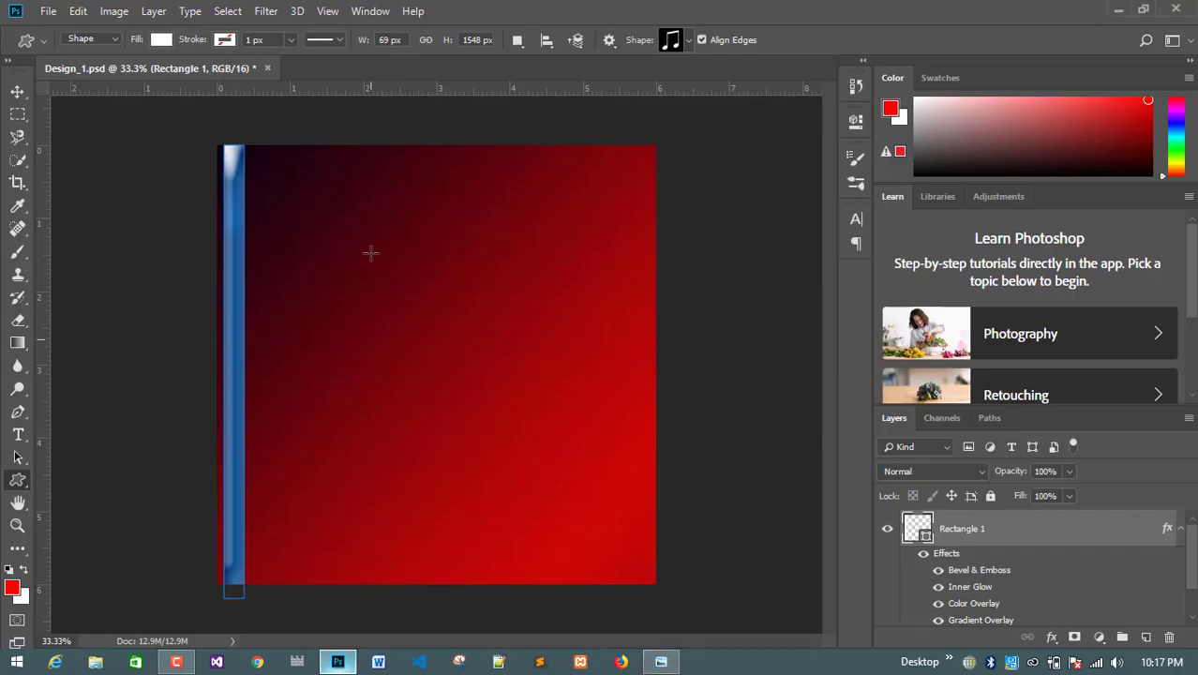
Activate the Brush tool and shrink its brush preset picker
mouse_move(18, 251)
left_mouse_down()
mouse_move(94, 256)
mouse_move(22, 257)
mouse_move(63, 249)
left_mouse_up()
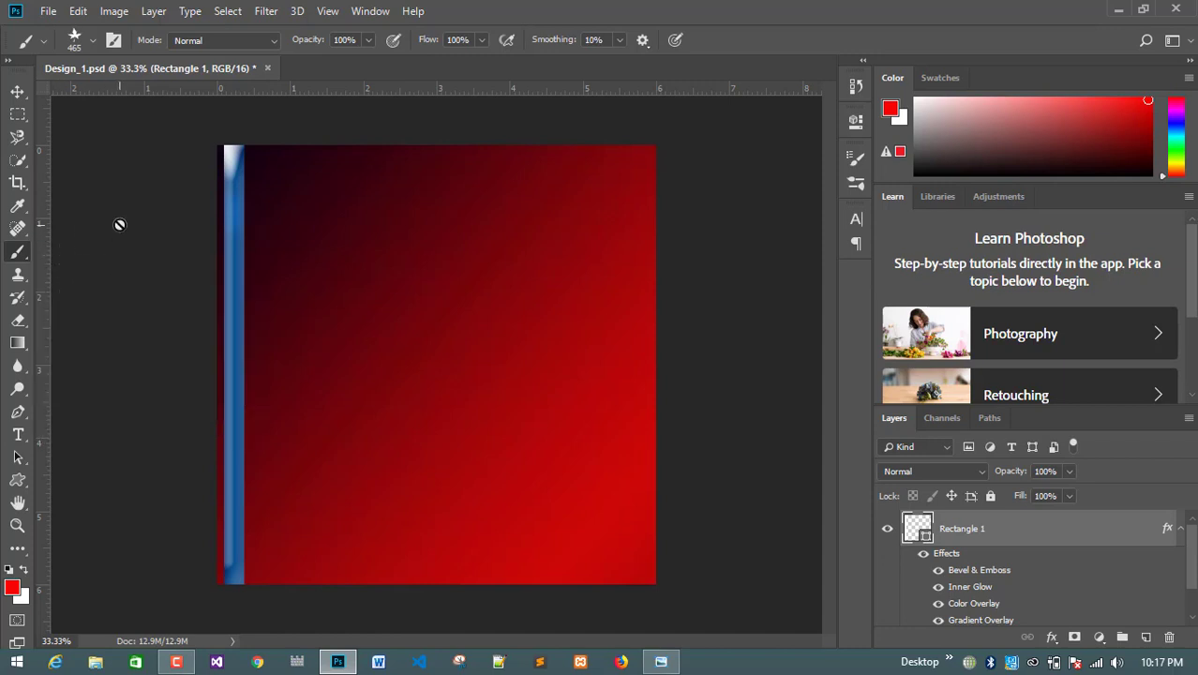
left_click_drag(21, 255, 64, 251)
left_click(91, 43)
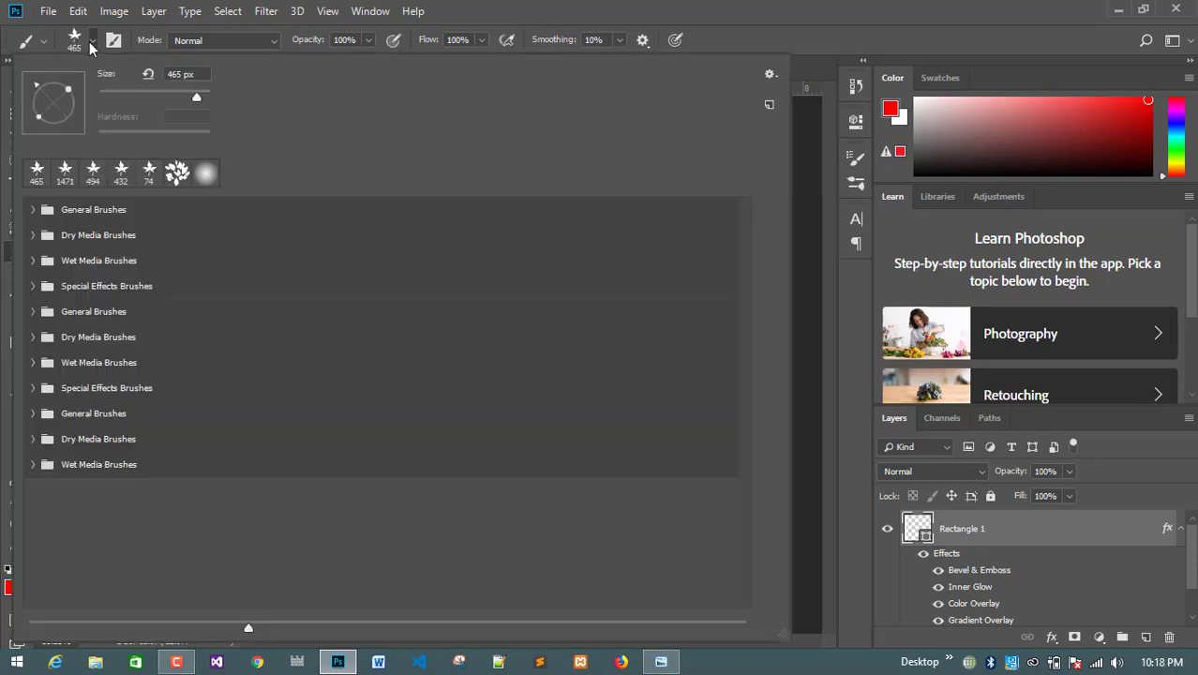
left_click_drag(786, 621, 221, 293)
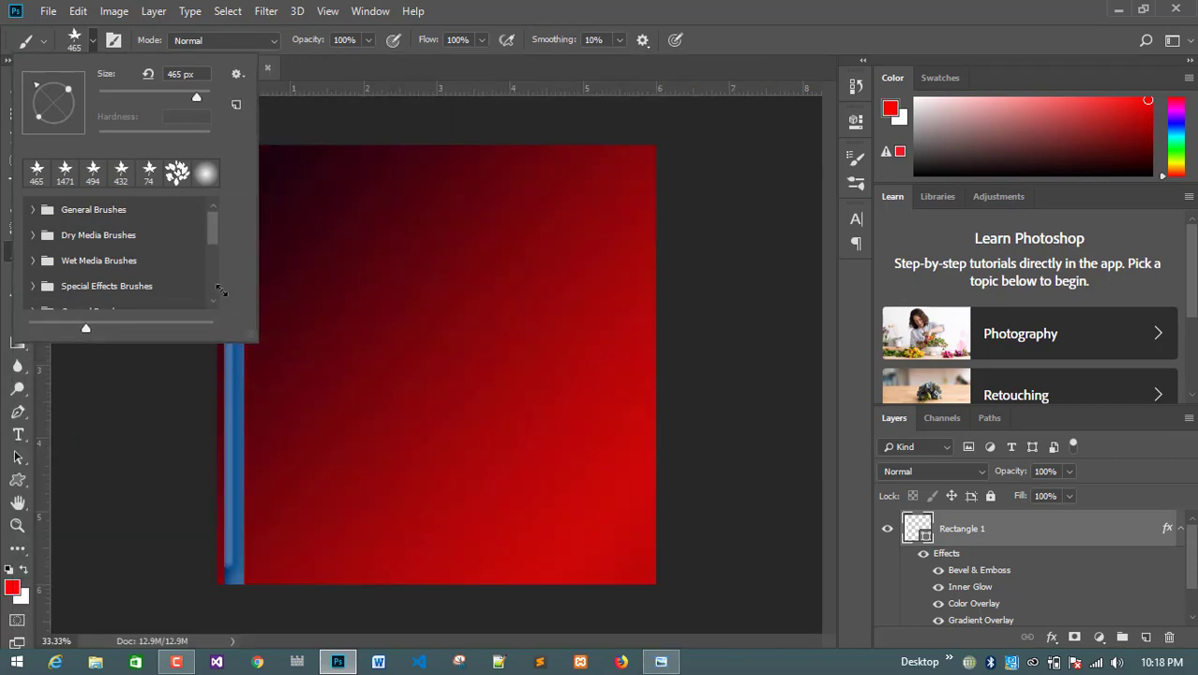
left_click(88, 40)
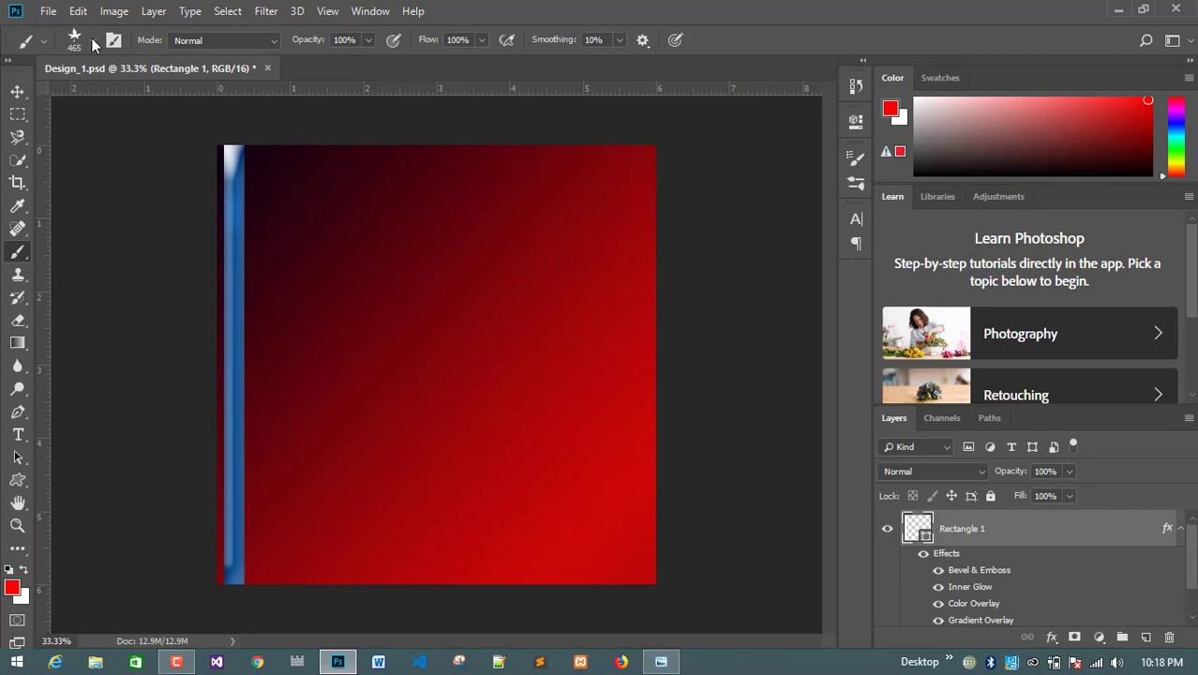
left_click(91, 38)
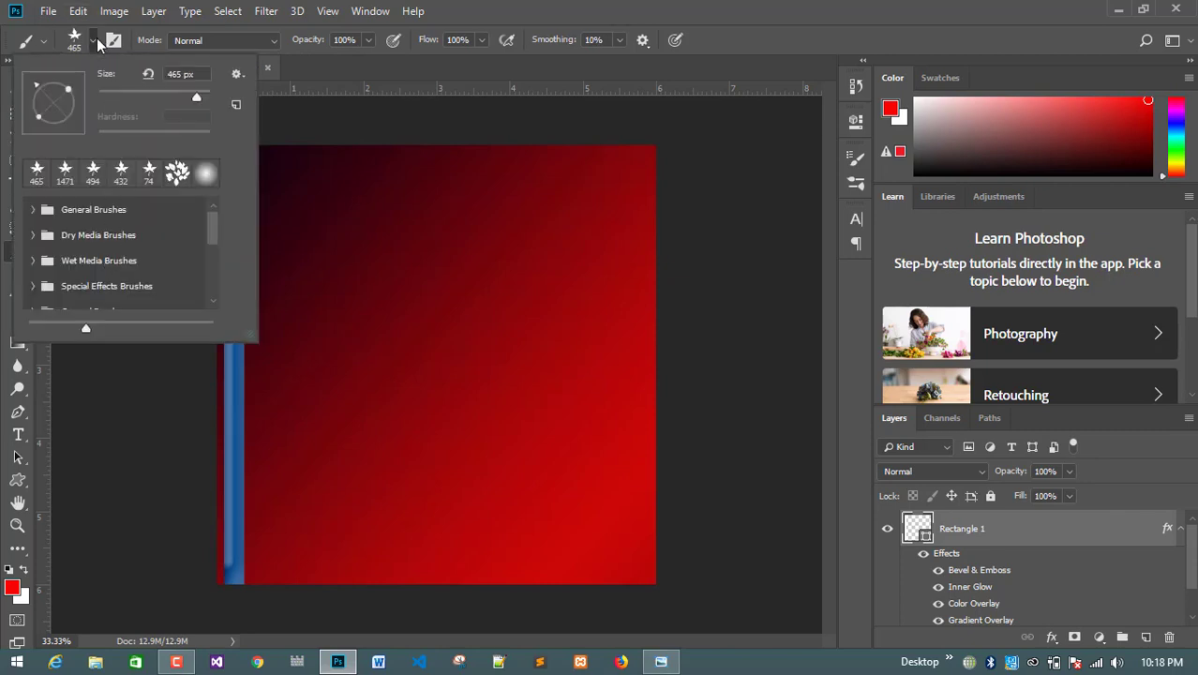
left_click(96, 39)
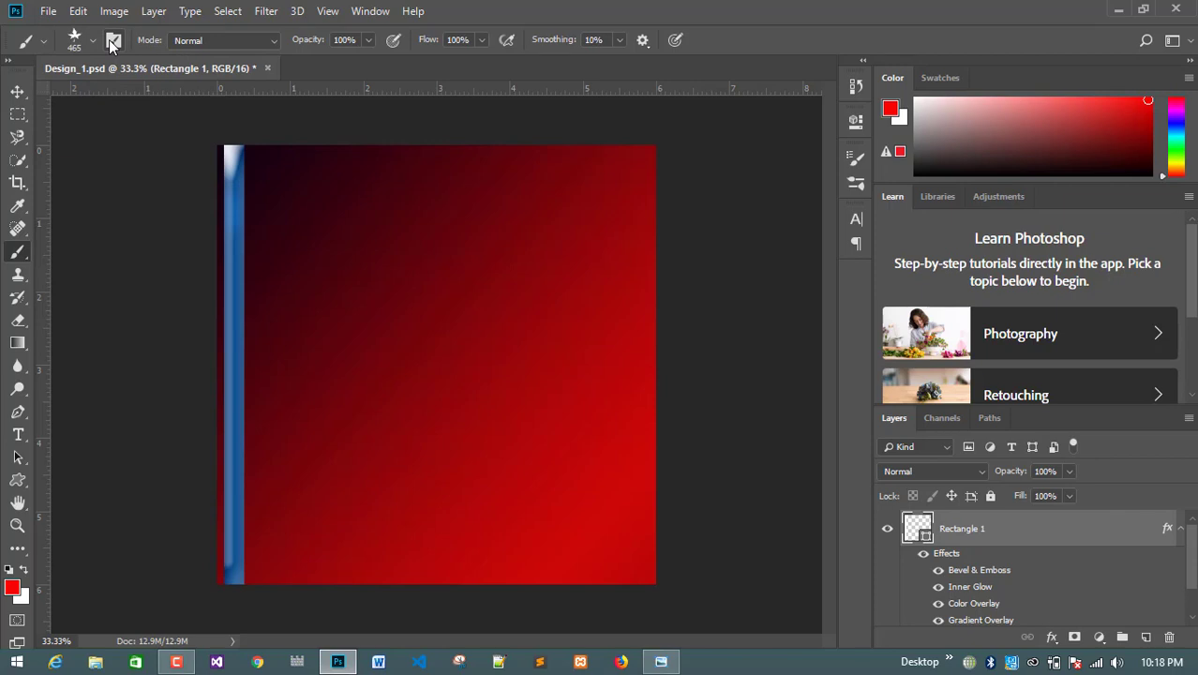
Set the leaf brush tip to 131 px size, 30° angle and 66% spacing in the Brush Settings
left_click(111, 41)
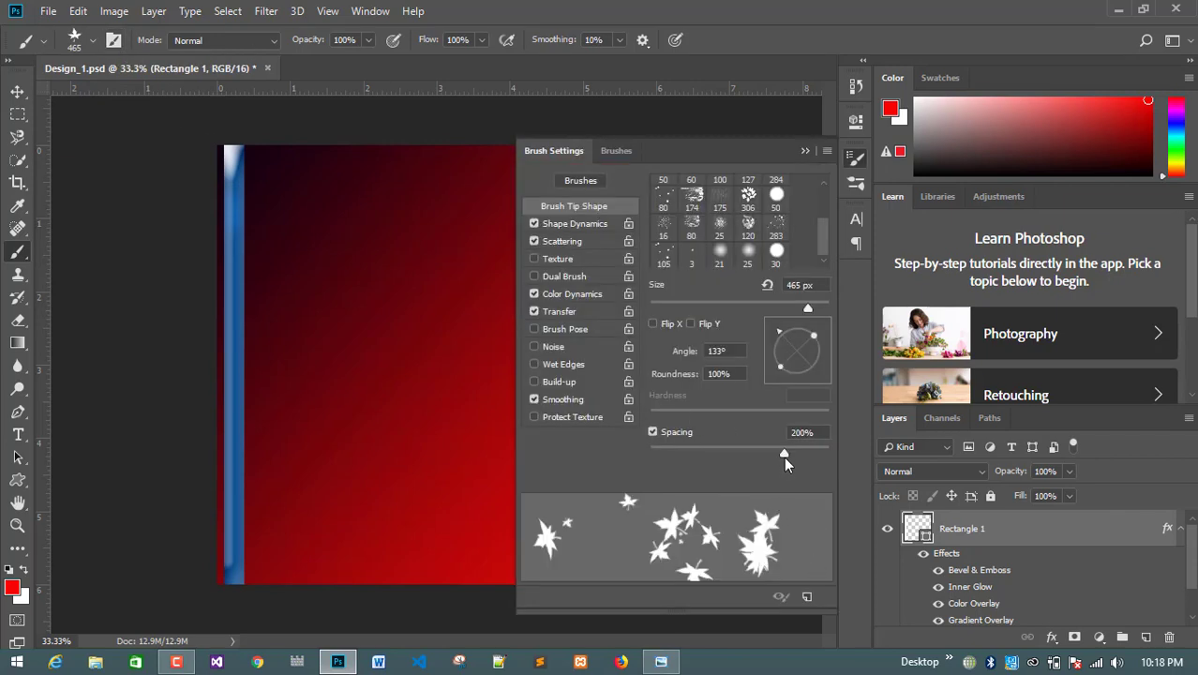
mouse_move(784, 457)
left_mouse_down()
mouse_move(676, 452)
mouse_move(772, 465)
mouse_move(707, 465)
left_mouse_up()
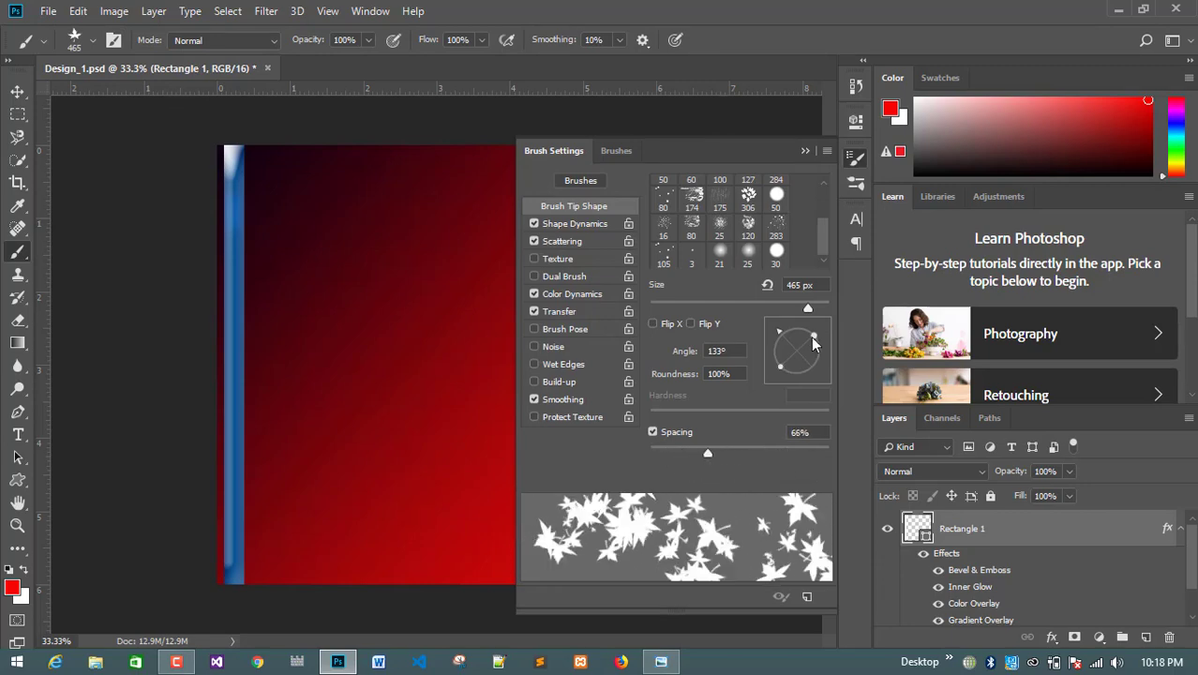
mouse_move(813, 337)
left_mouse_down()
mouse_move(835, 363)
mouse_move(811, 388)
mouse_move(820, 337)
mouse_move(754, 308)
left_mouse_up()
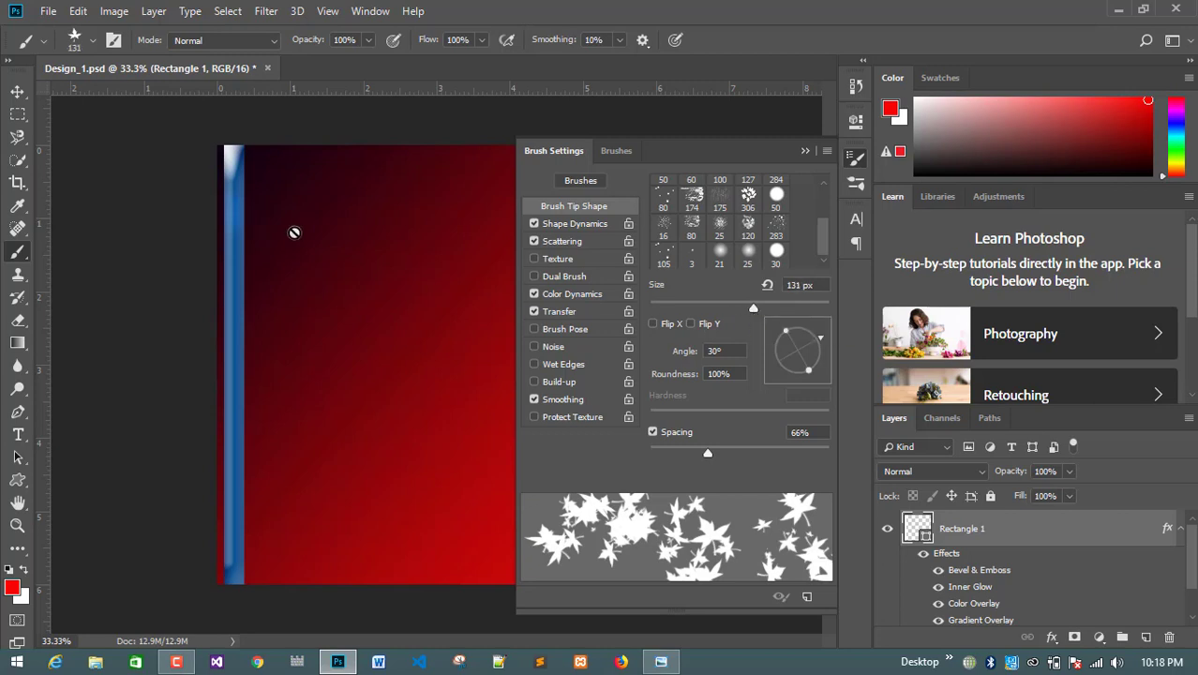
Enlarge the brush preset picker and look through the first General Brushes group
left_click(93, 40)
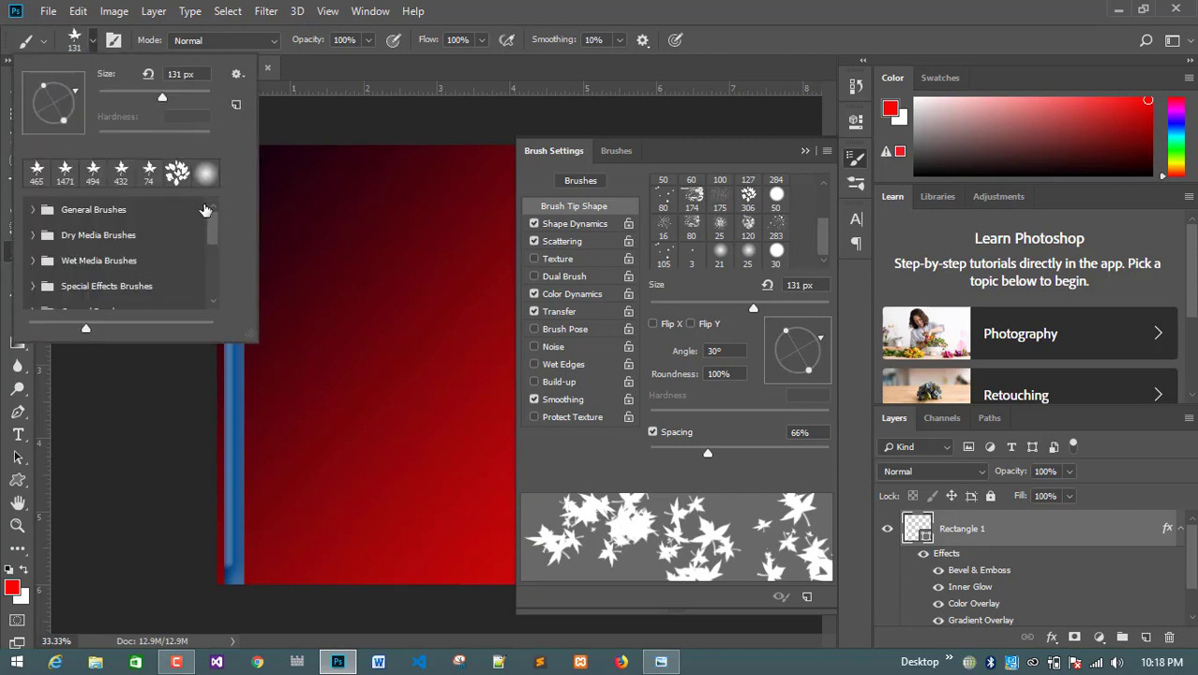
left_click(94, 42)
left_click(94, 42)
left_click(94, 42)
left_click(93, 42)
left_click(94, 42)
mouse_move(252, 338)
left_mouse_down()
mouse_move(324, 375)
mouse_move(185, 339)
mouse_move(265, 535)
mouse_move(774, 557)
mouse_move(490, 477)
mouse_move(1083, 609)
mouse_move(1161, 643)
left_mouse_up()
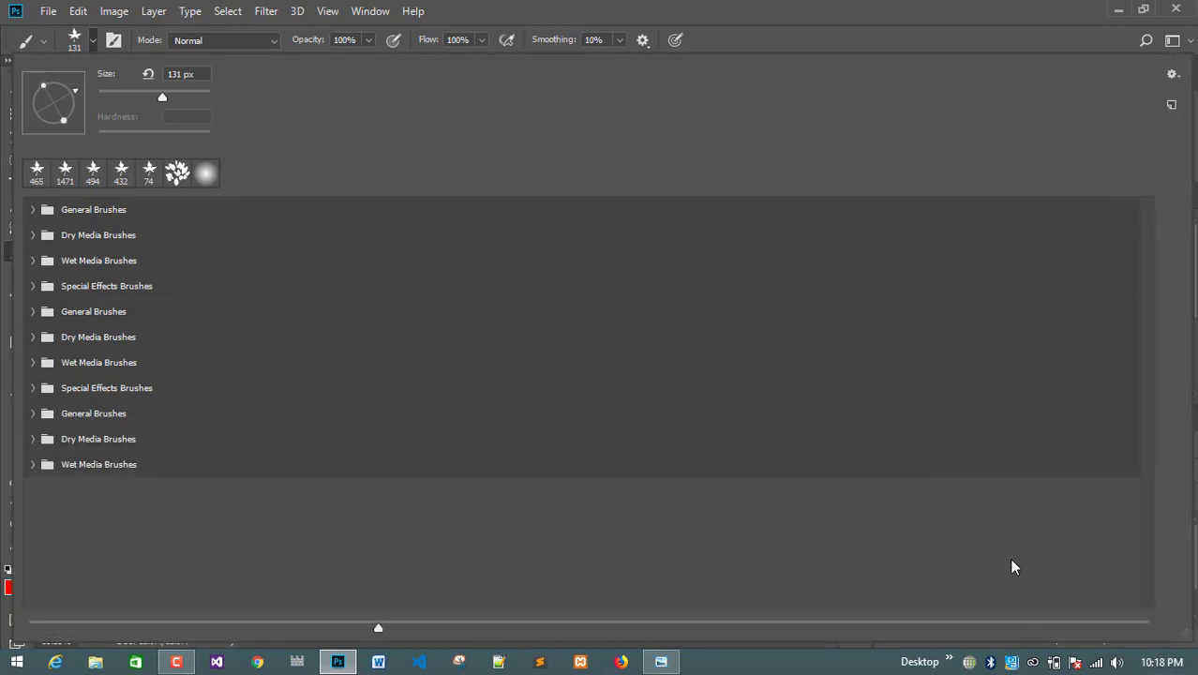
left_click(32, 208)
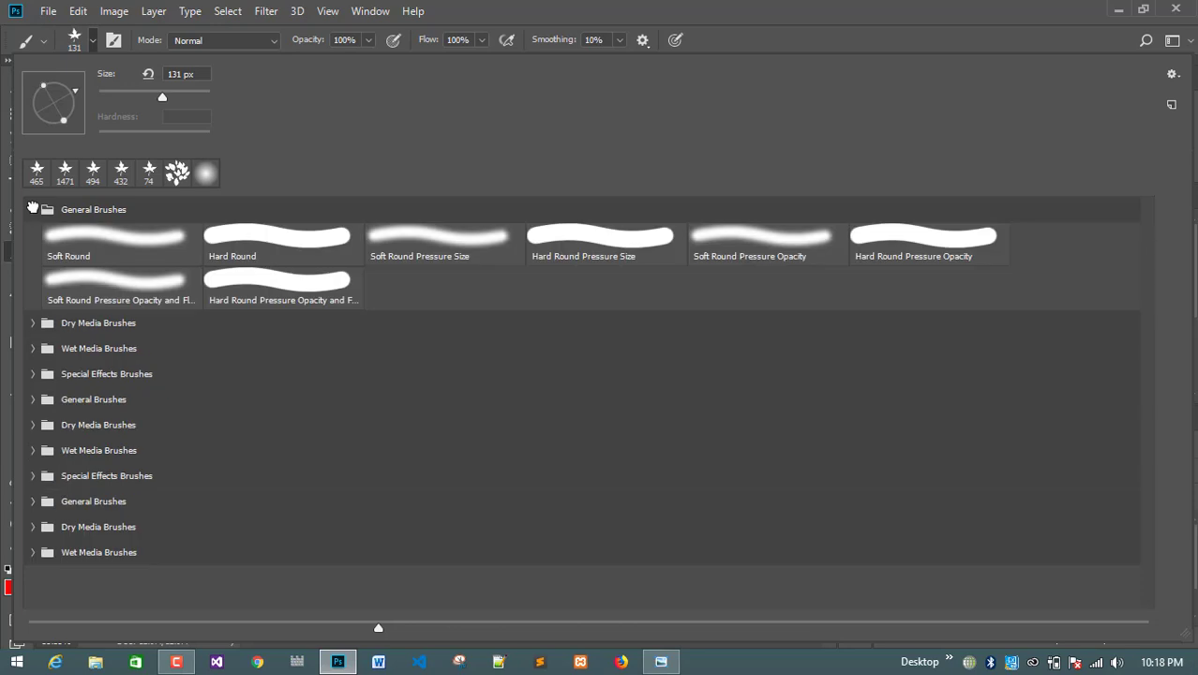
left_click(32, 209)
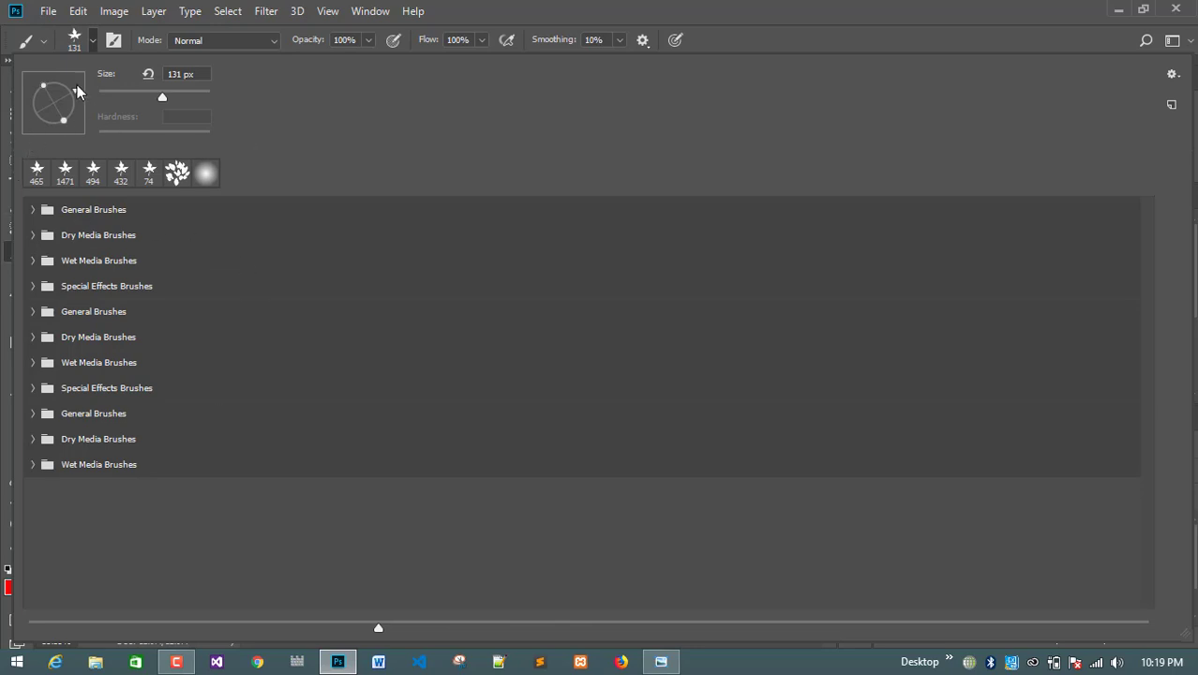
Restore the Legacy Brushes set to the list of brush presets
left_click(89, 39)
left_click(93, 38)
left_click(1172, 75)
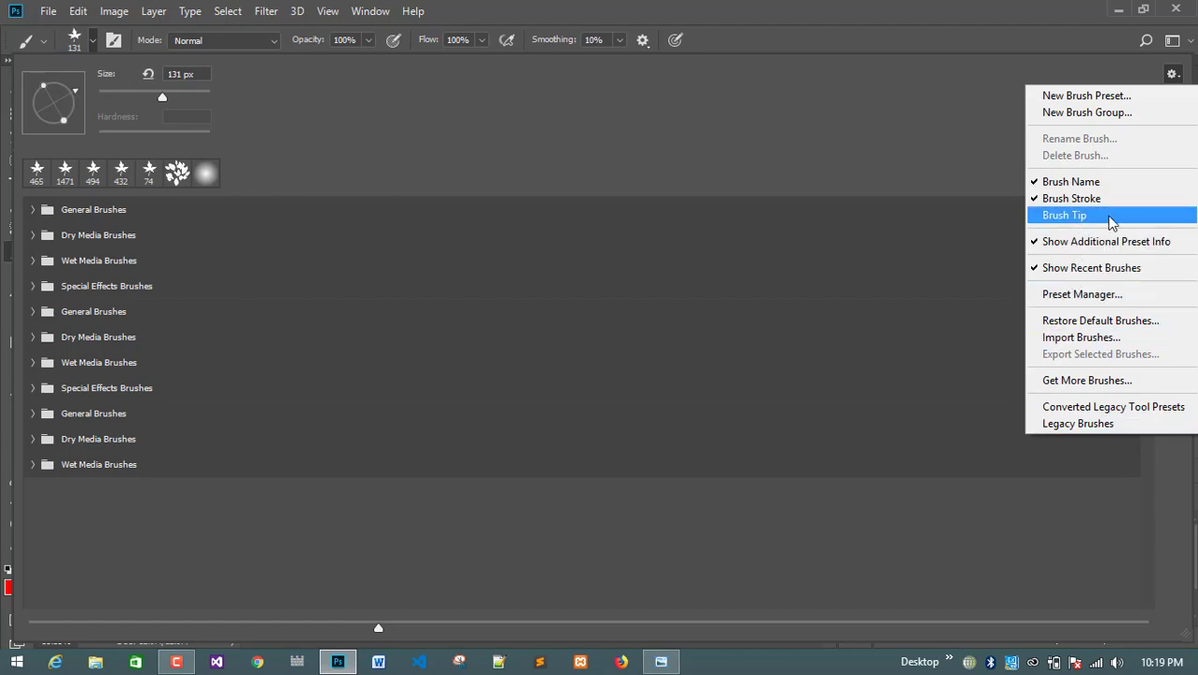
left_click(1085, 426)
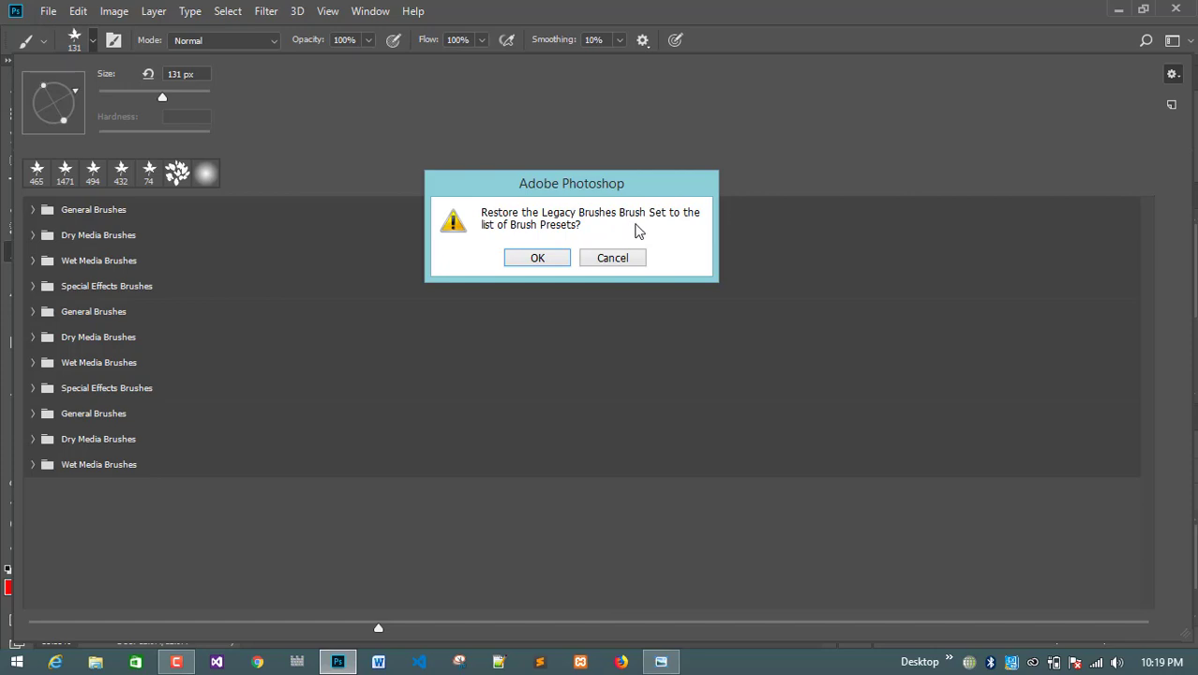
left_click(545, 260)
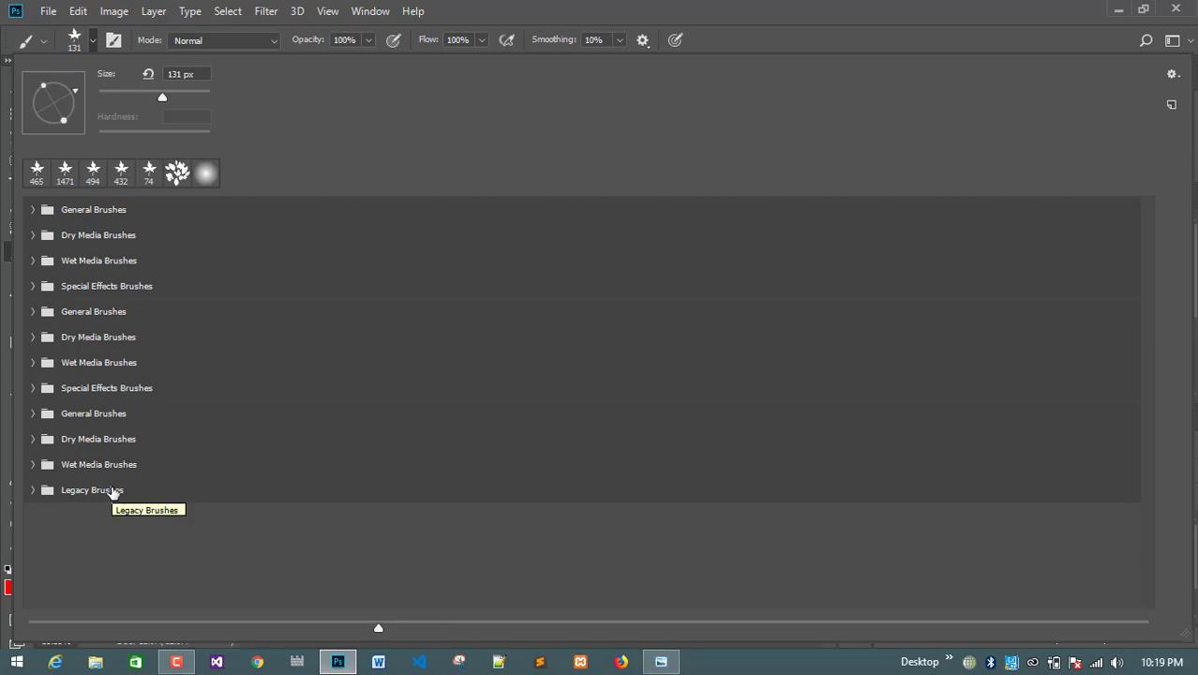
Expand the Legacy Brushes group and its Default Brushes subgroup in the brush preset list
left_click(31, 490)
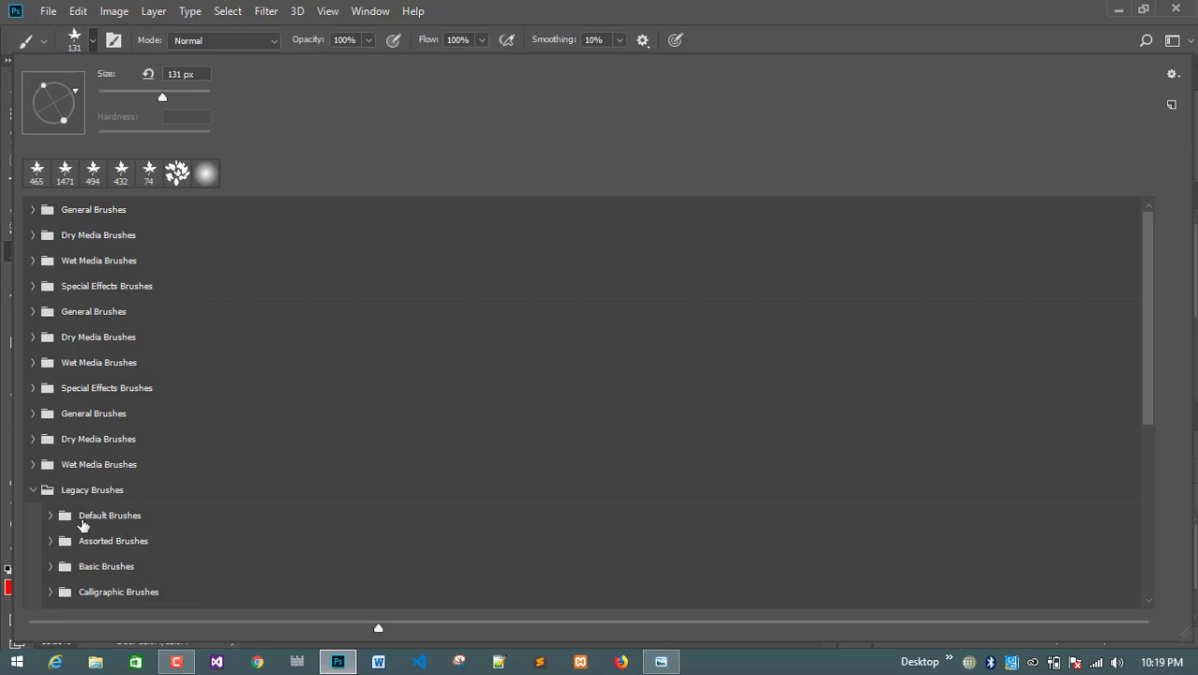
scroll(182, 523, "down", 10)
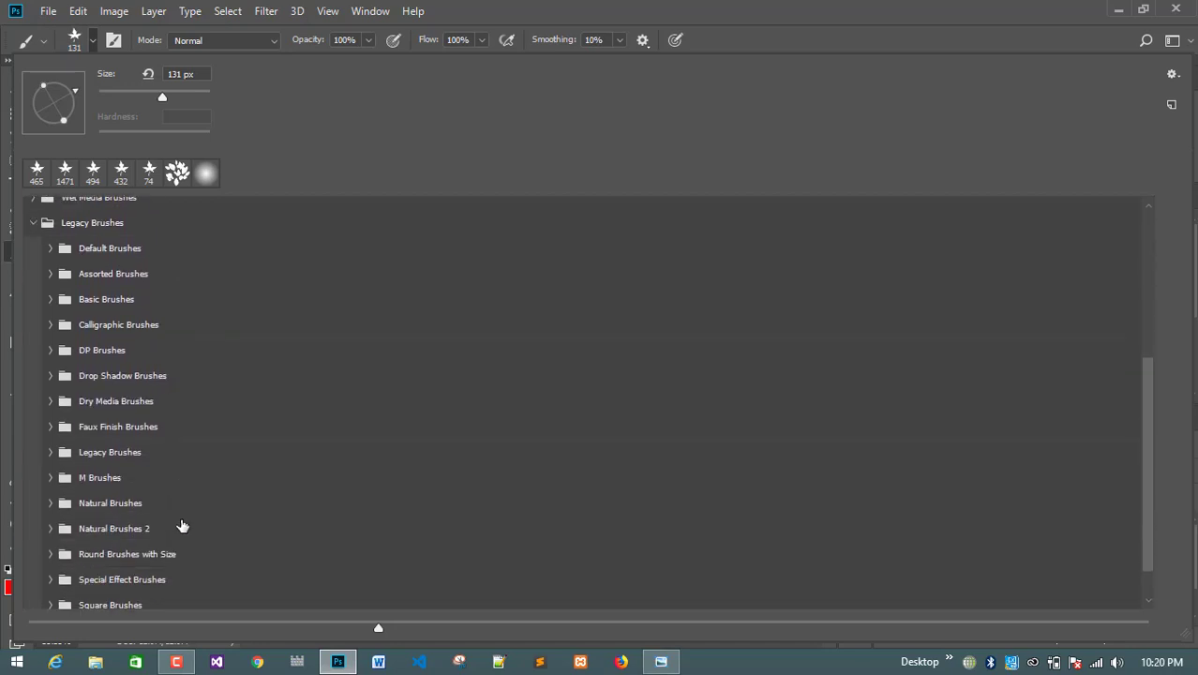
scroll(182, 525, "up", 2)
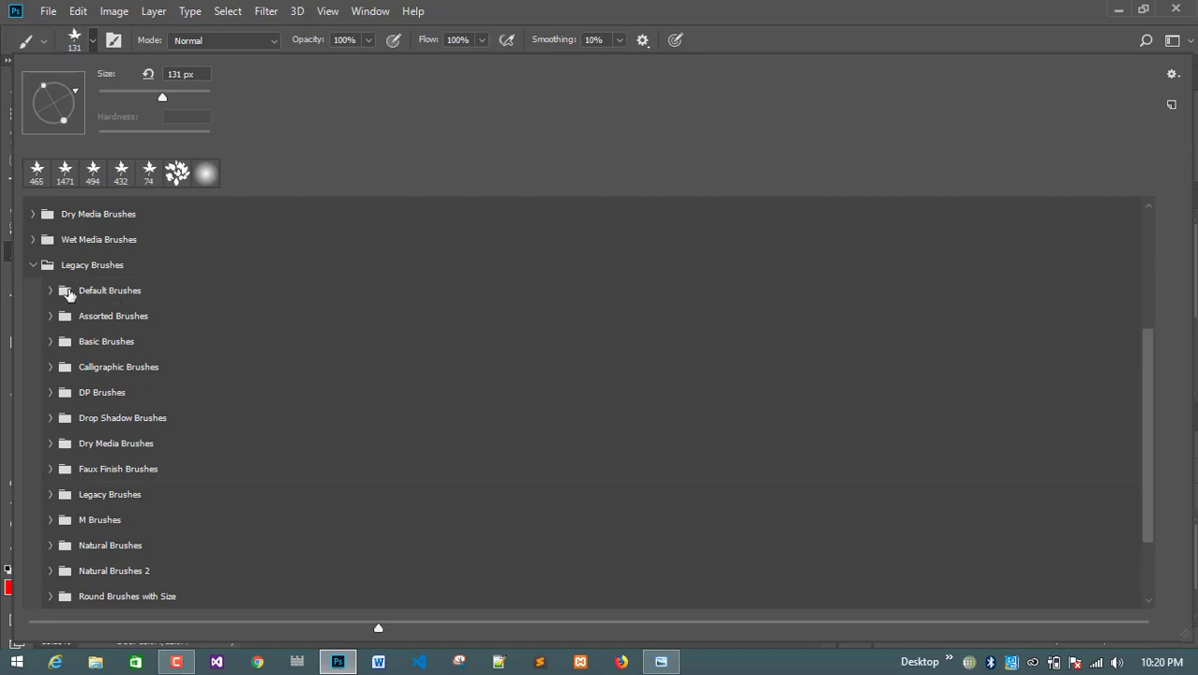
left_click(52, 290)
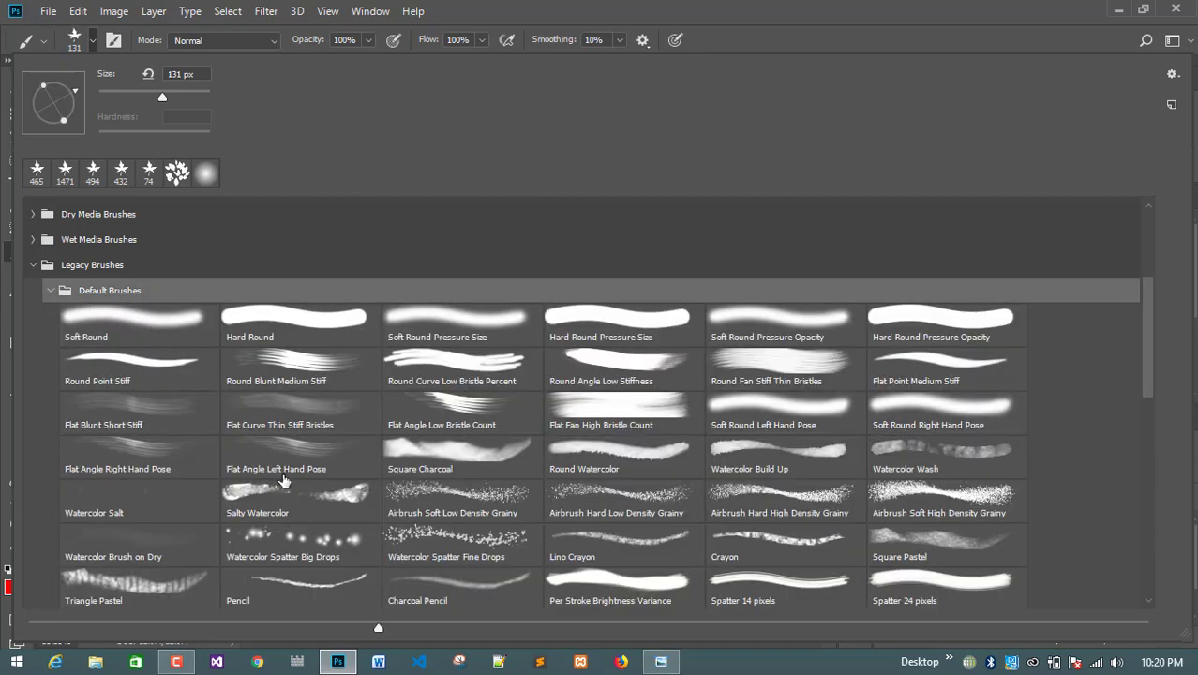
Choose the Scattered Maple Leaves brush preset, shrink the preset picker and collapse the Brush Settings
scroll(284, 481, "down", 4)
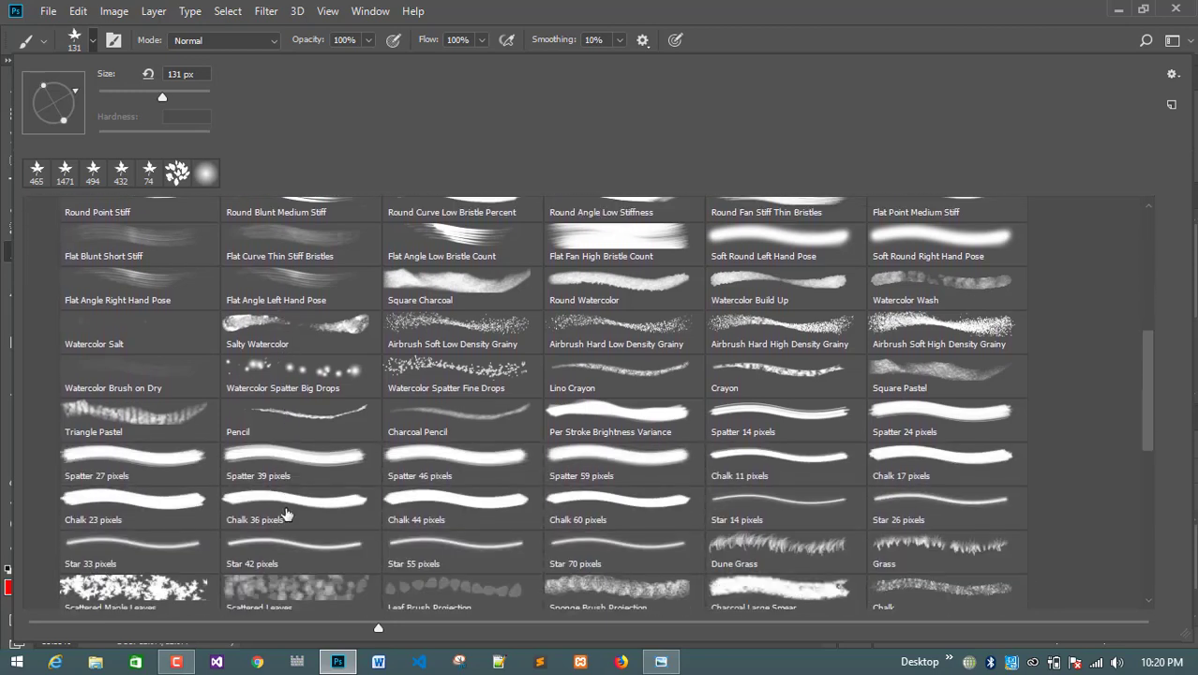
scroll(286, 514, "down", 6)
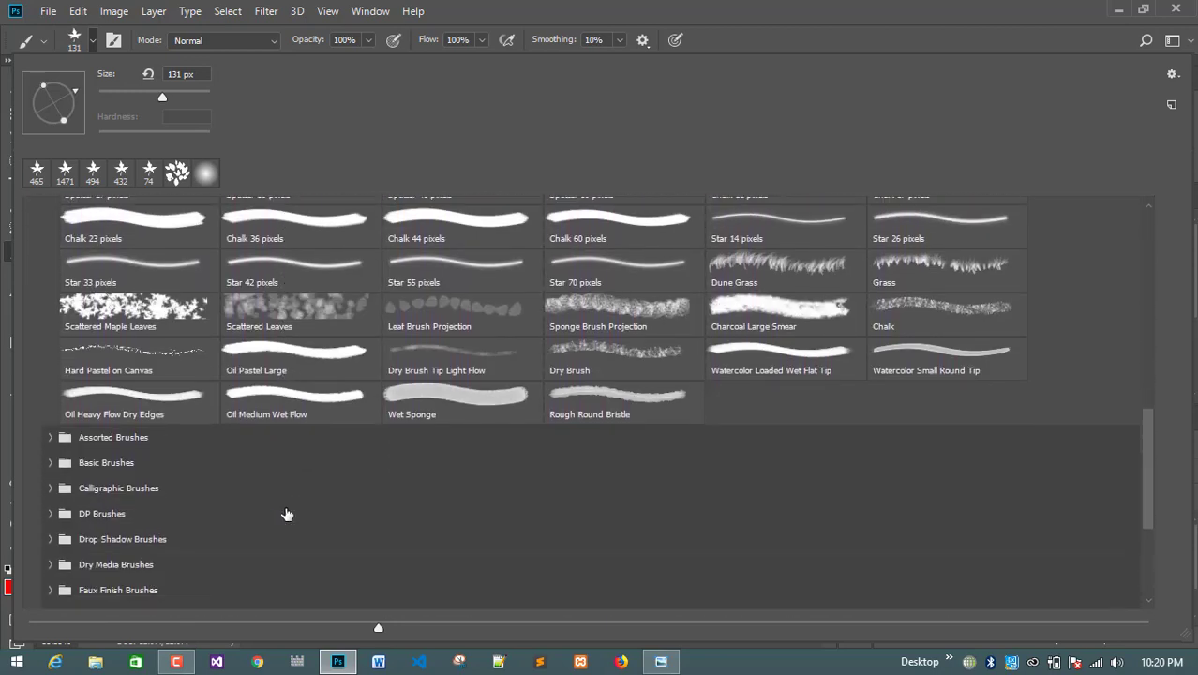
scroll(287, 514, "down", 2)
scroll(287, 514, "up", 4)
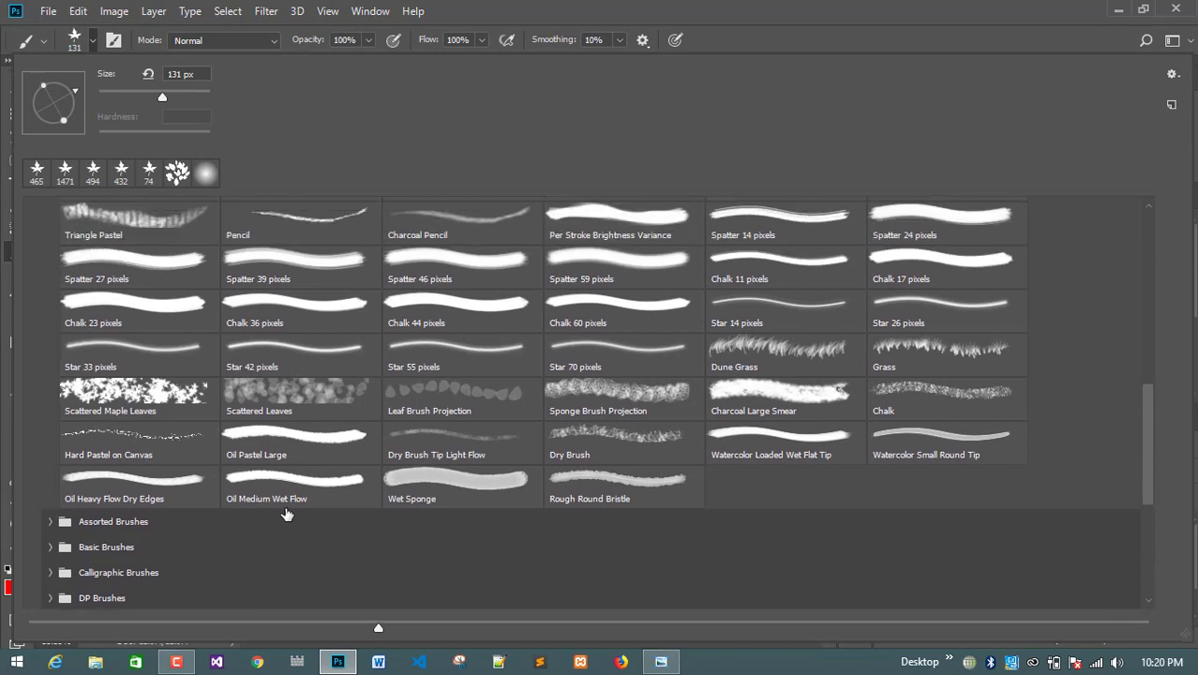
scroll(287, 514, "up", 1)
scroll(287, 514, "down", 3)
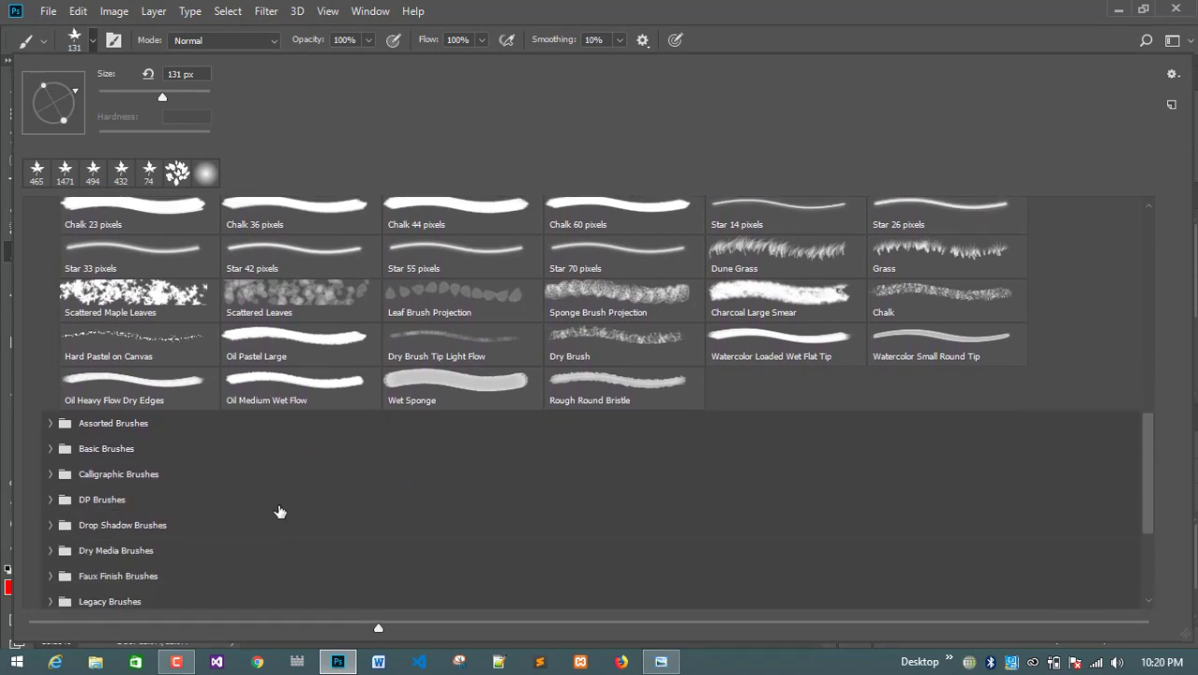
scroll(150, 525, "down", 1)
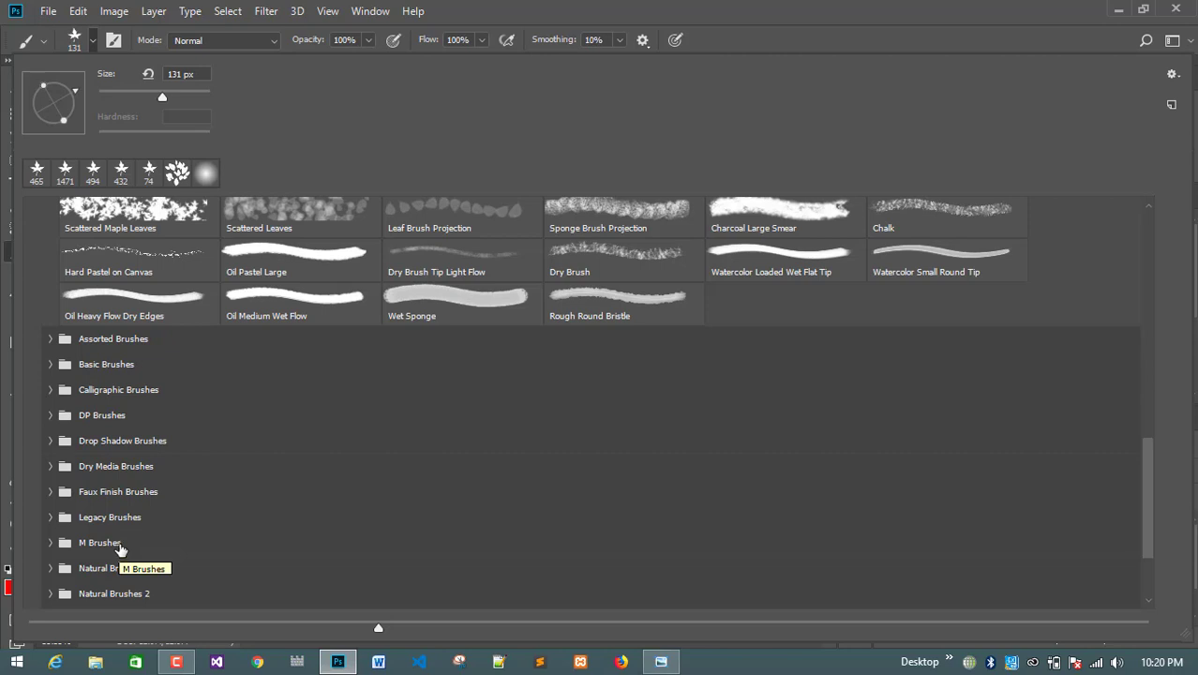
scroll(120, 549, "up", 3)
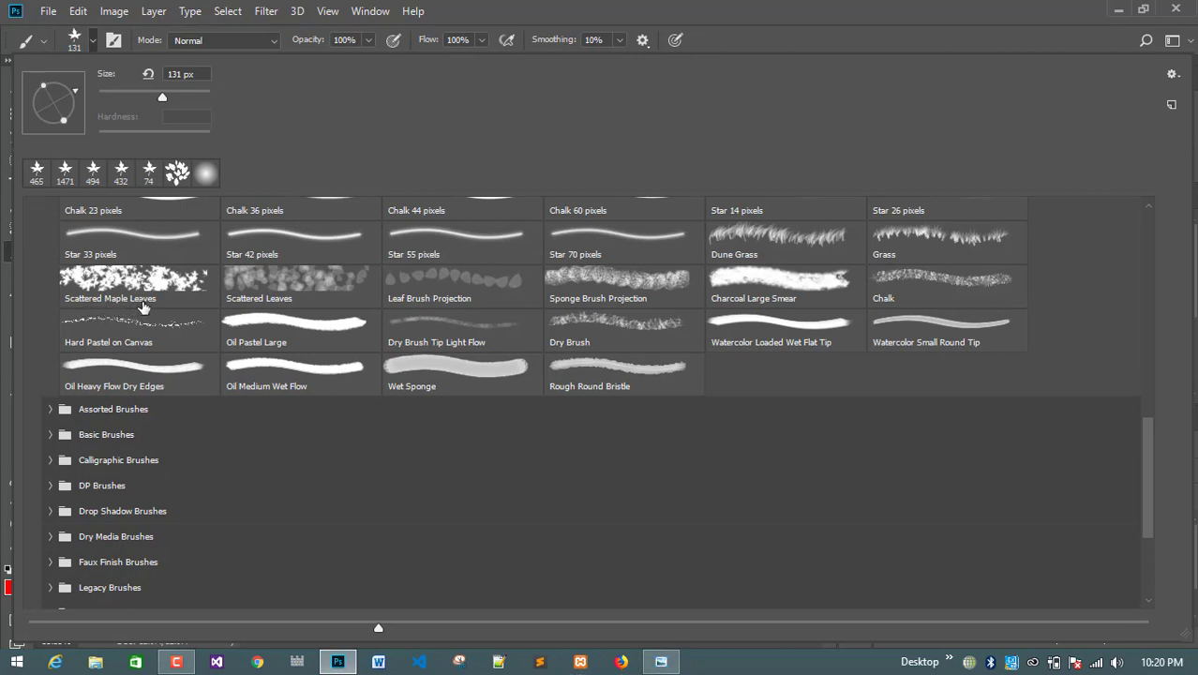
left_click(153, 300)
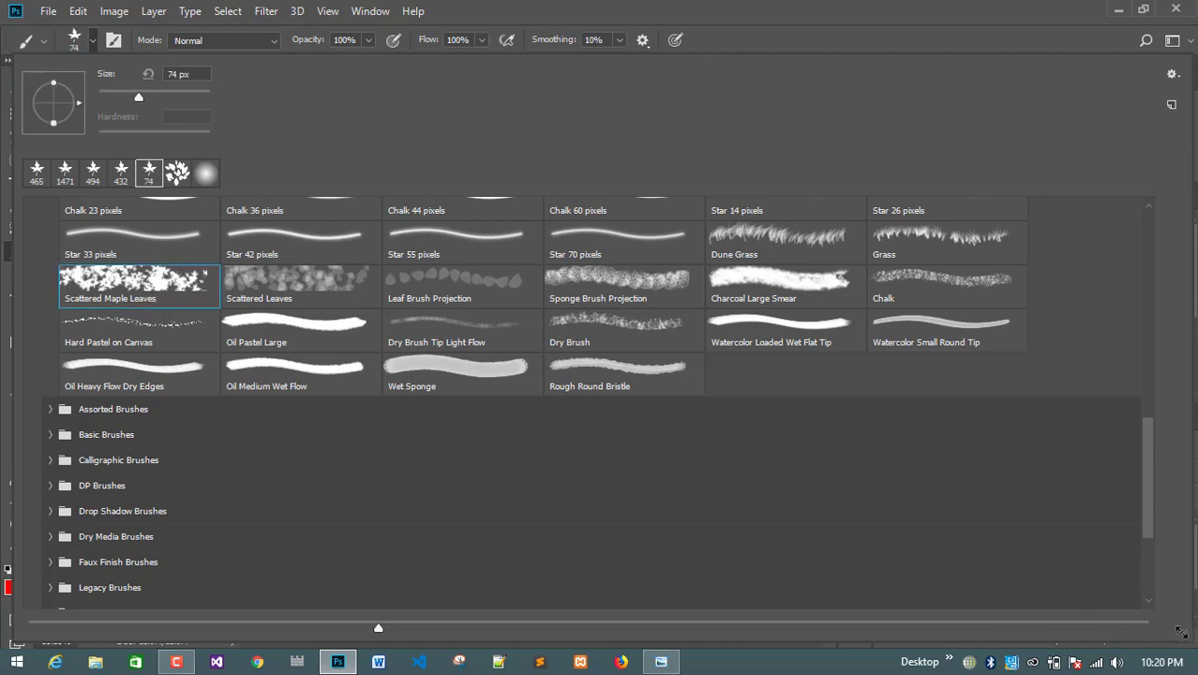
mouse_move(1187, 630)
left_mouse_down()
mouse_move(427, 413)
mouse_move(255, 340)
left_mouse_up()
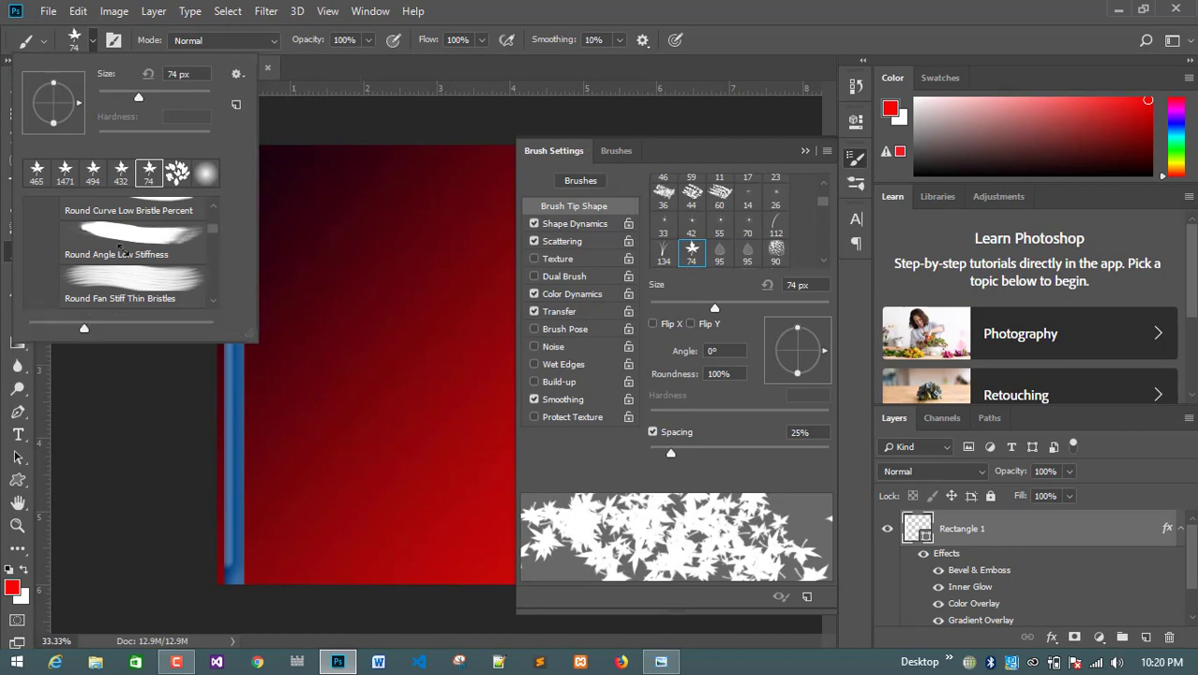
left_click(812, 153)
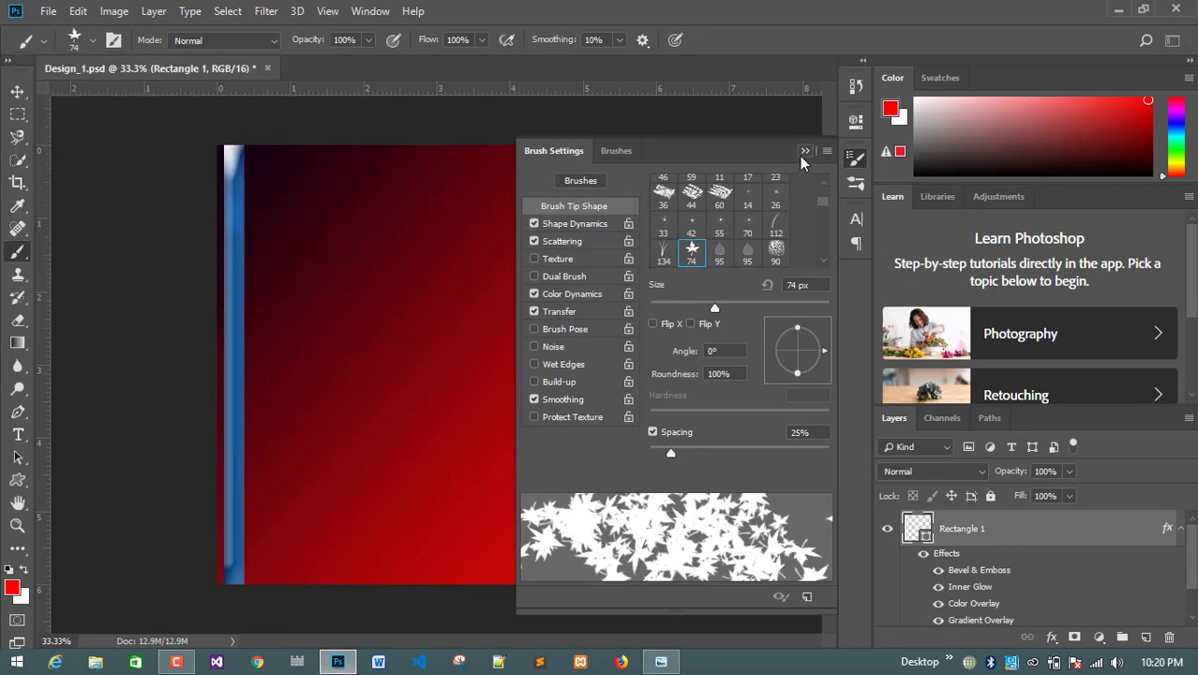
left_click(805, 150)
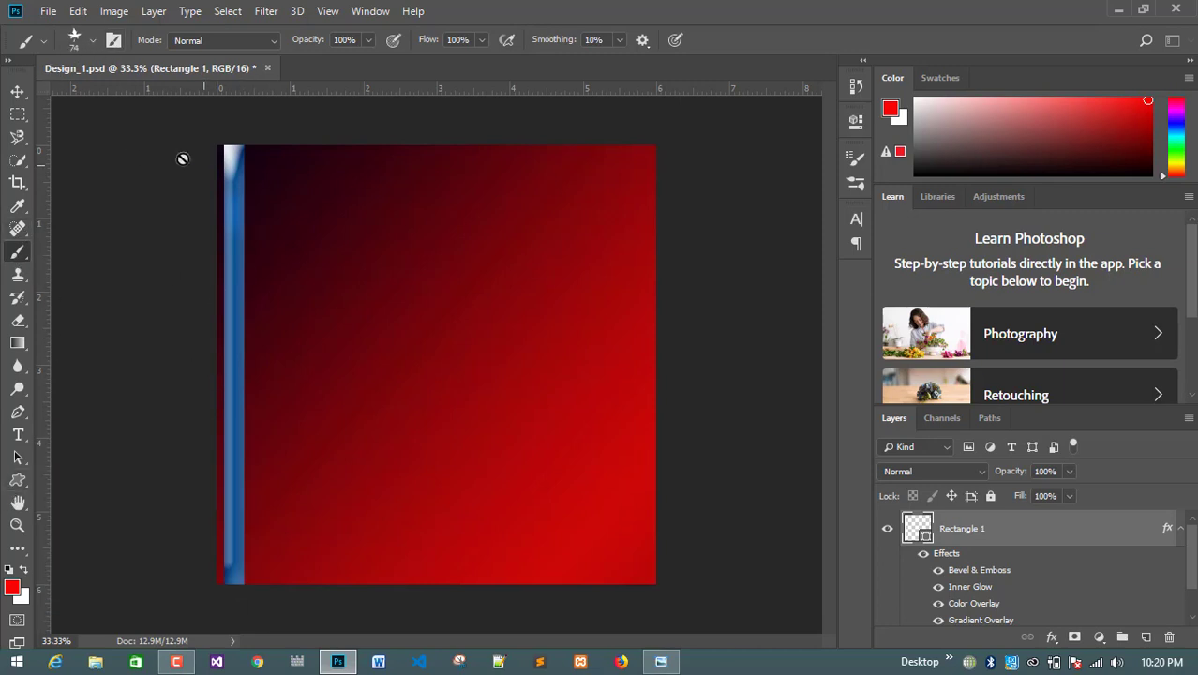
Try to paint with the maple leaf brush on the Rectangle 1 shape layer, declining to rasterize the shape
left_click(113, 40)
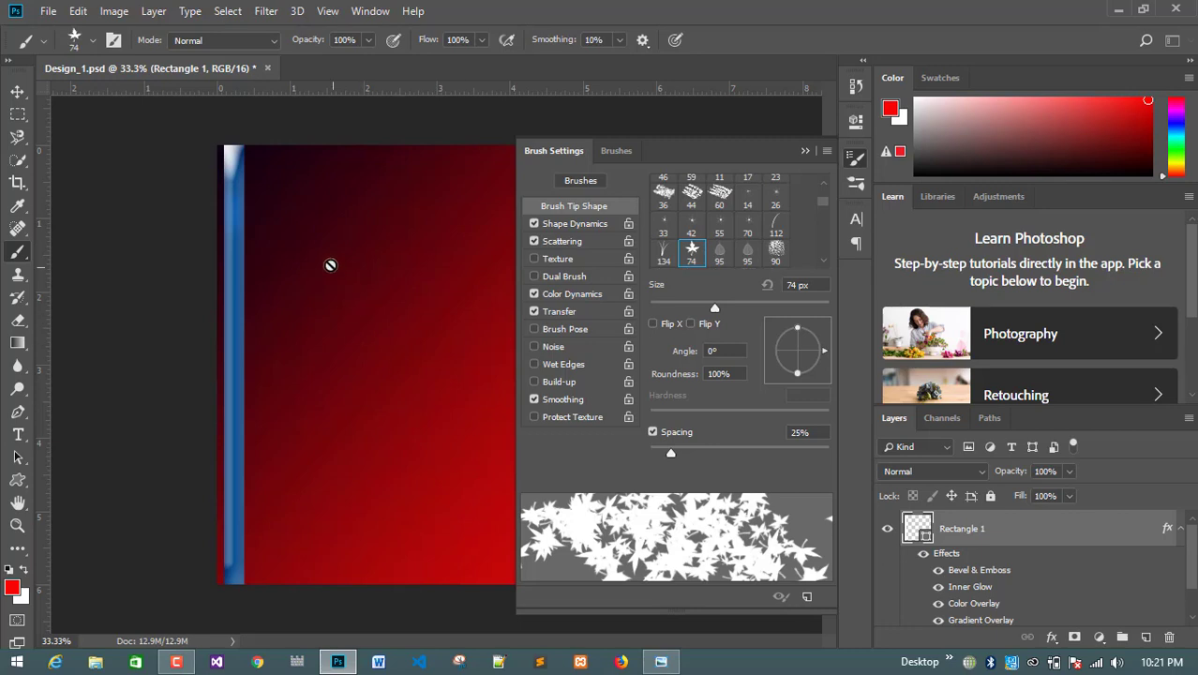
left_click(428, 267)
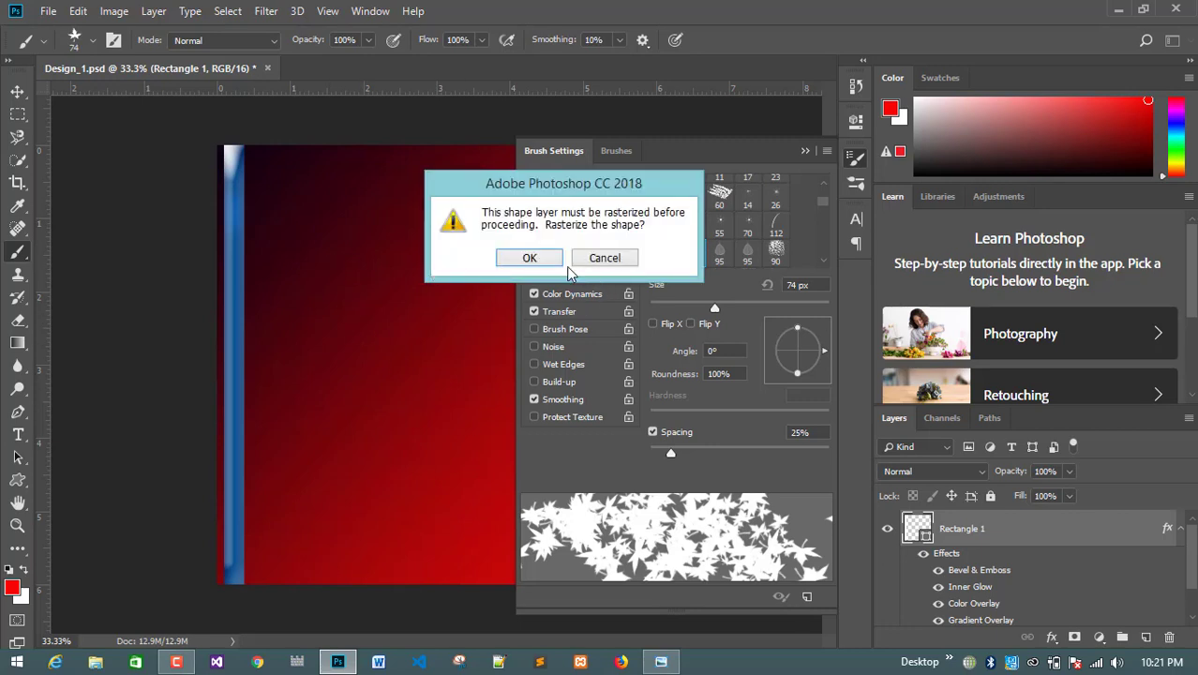
left_click(605, 259)
left_click(18, 90)
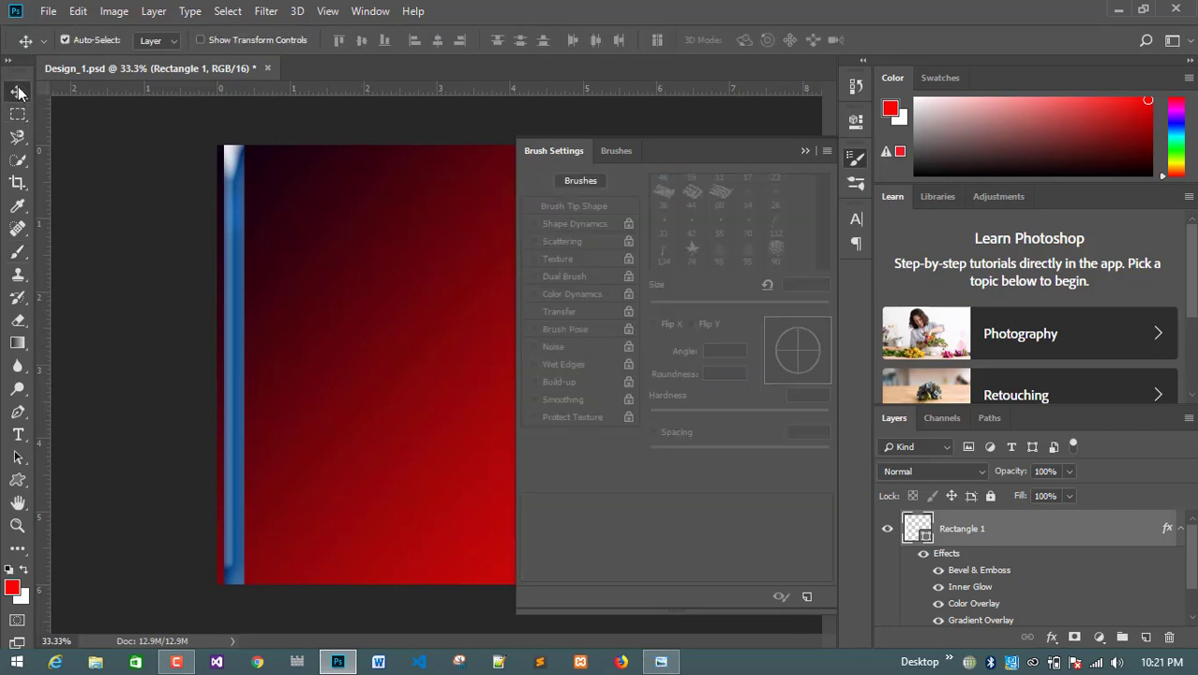
left_click(806, 151)
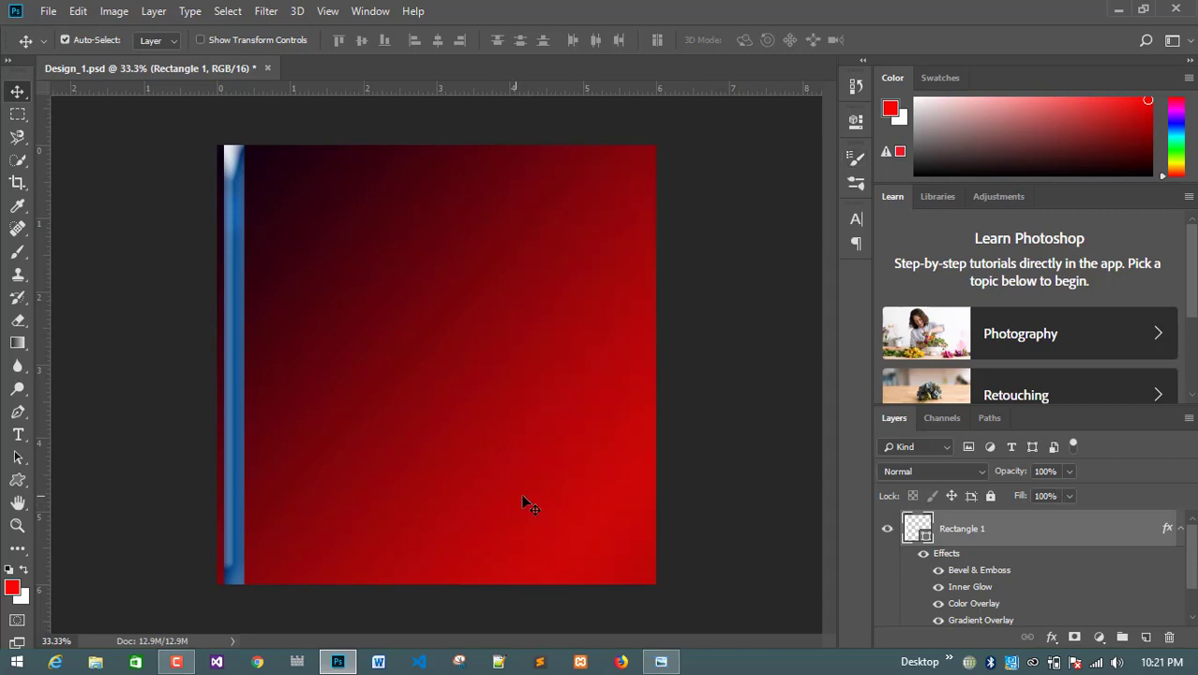
Add a blank layer above Rectangle 1 and delete it again with the Brush tool active
scroll(1189, 593, "down", 2)
scroll(1026, 585, "up", 2)
left_click(1145, 638)
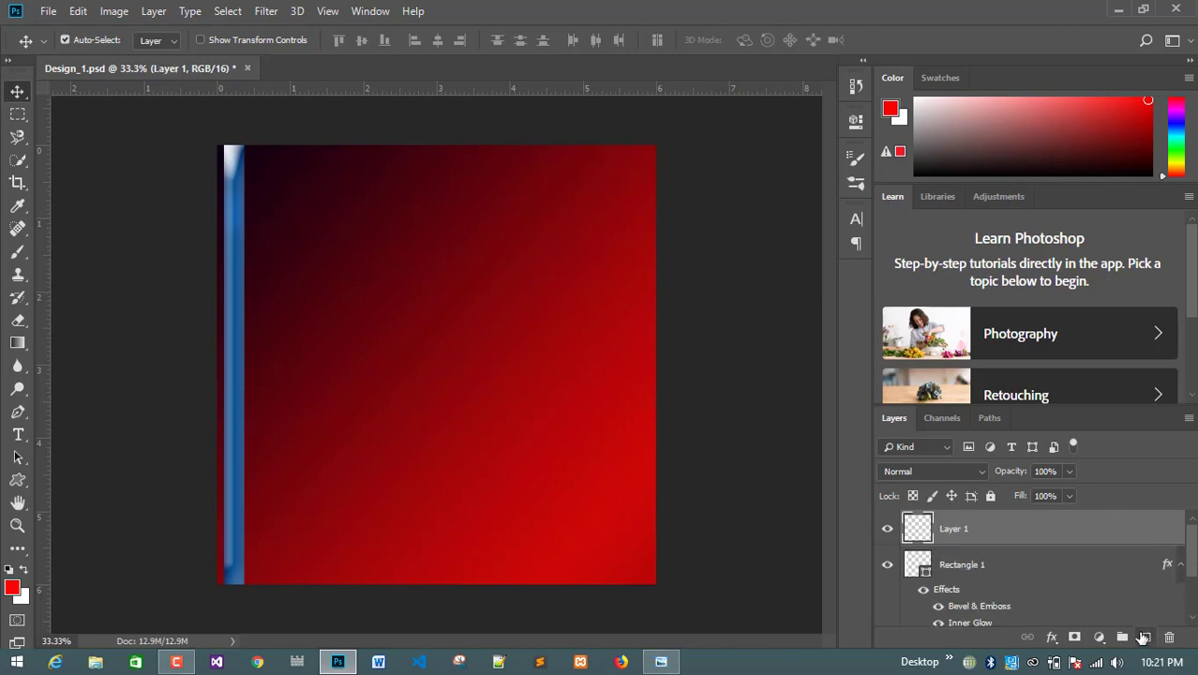
left_click(11, 257)
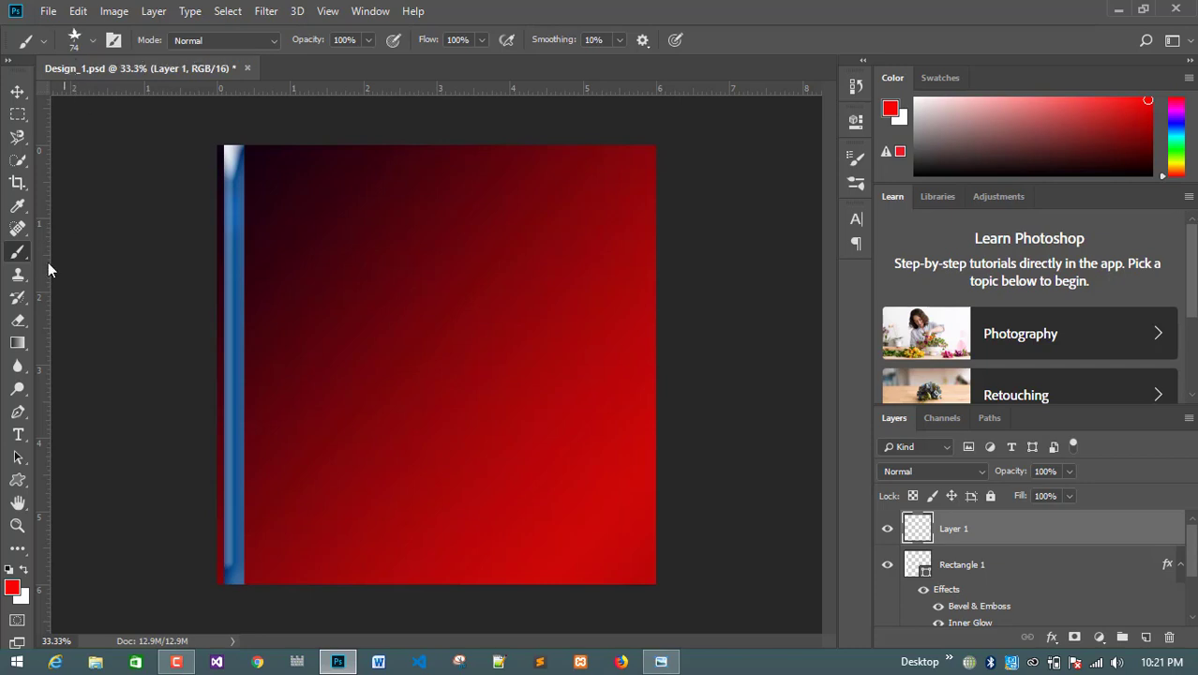
key("Delete")
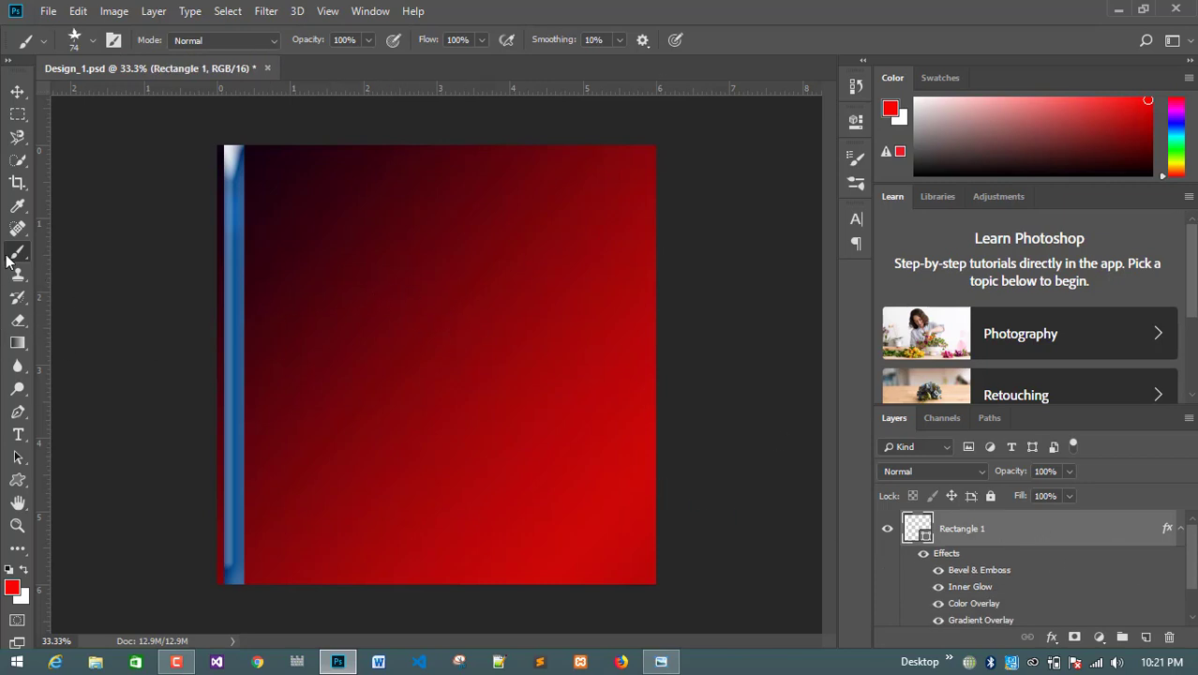
Try again to paint on Rectangle 1 without rasterizing it, and check the brush instruction on the assignment sheet
left_click(344, 296)
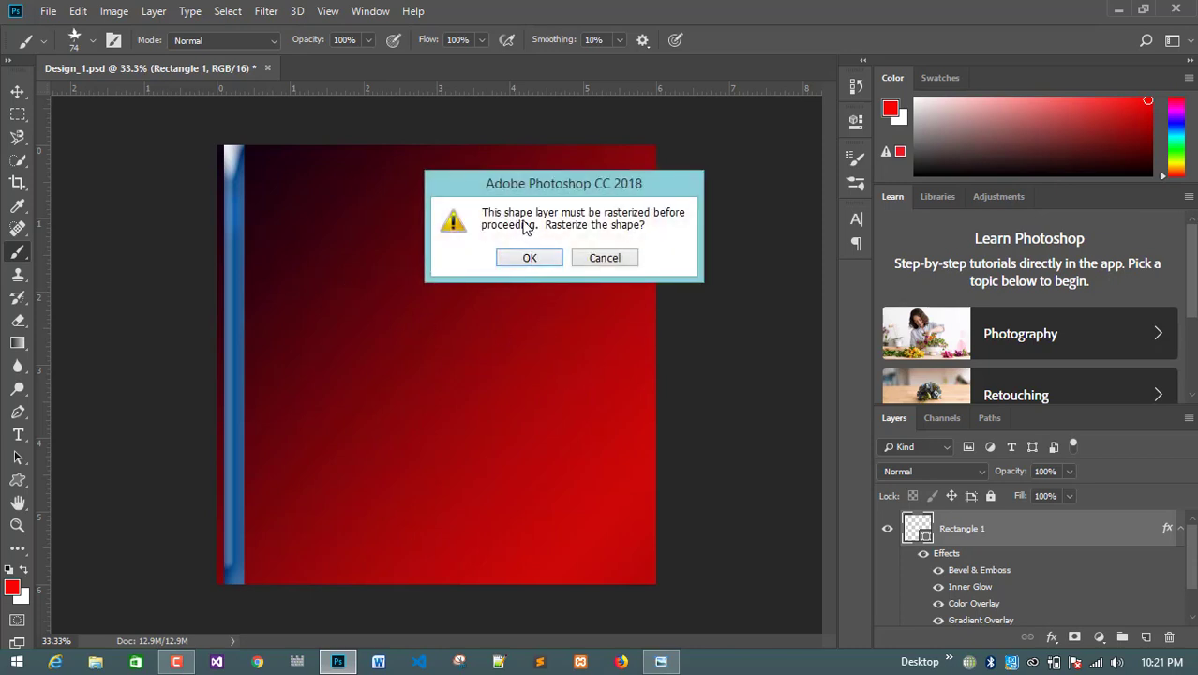
left_click(619, 258)
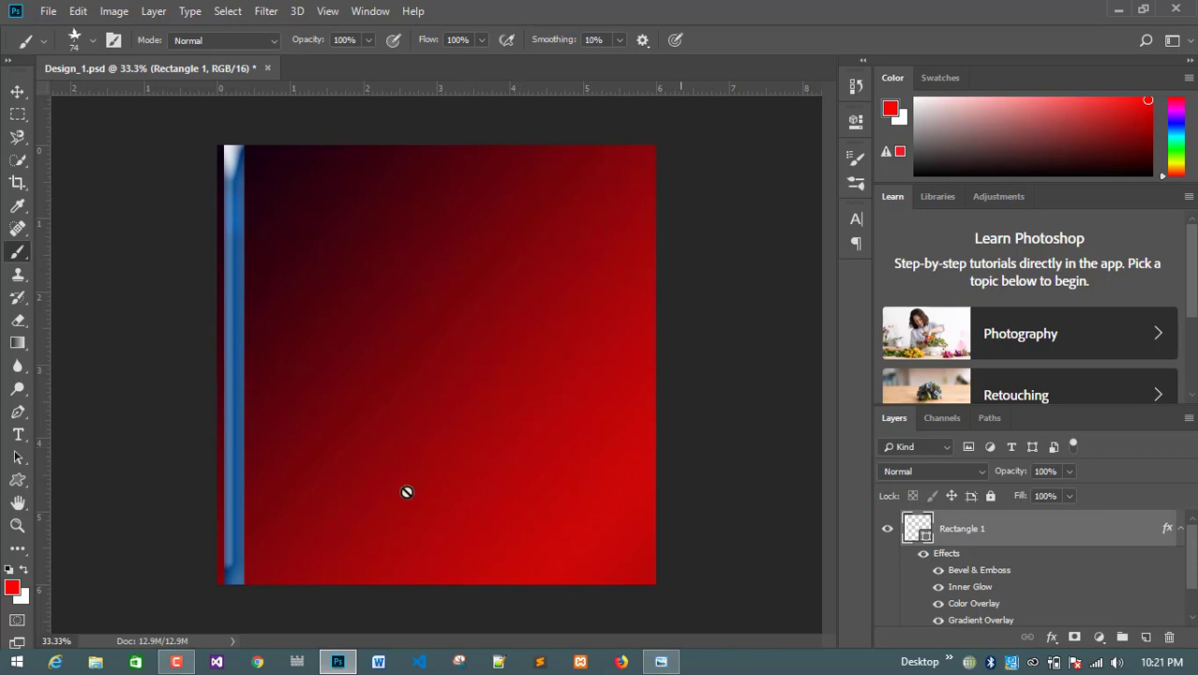
left_click(662, 663)
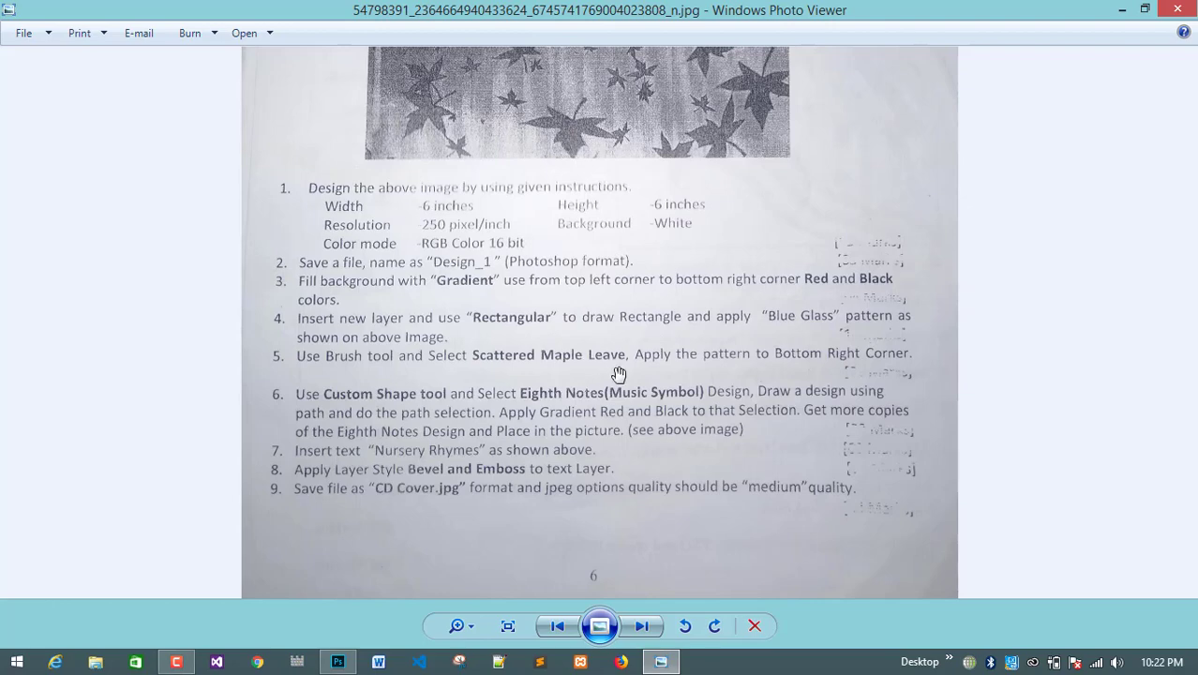
left_click(338, 662)
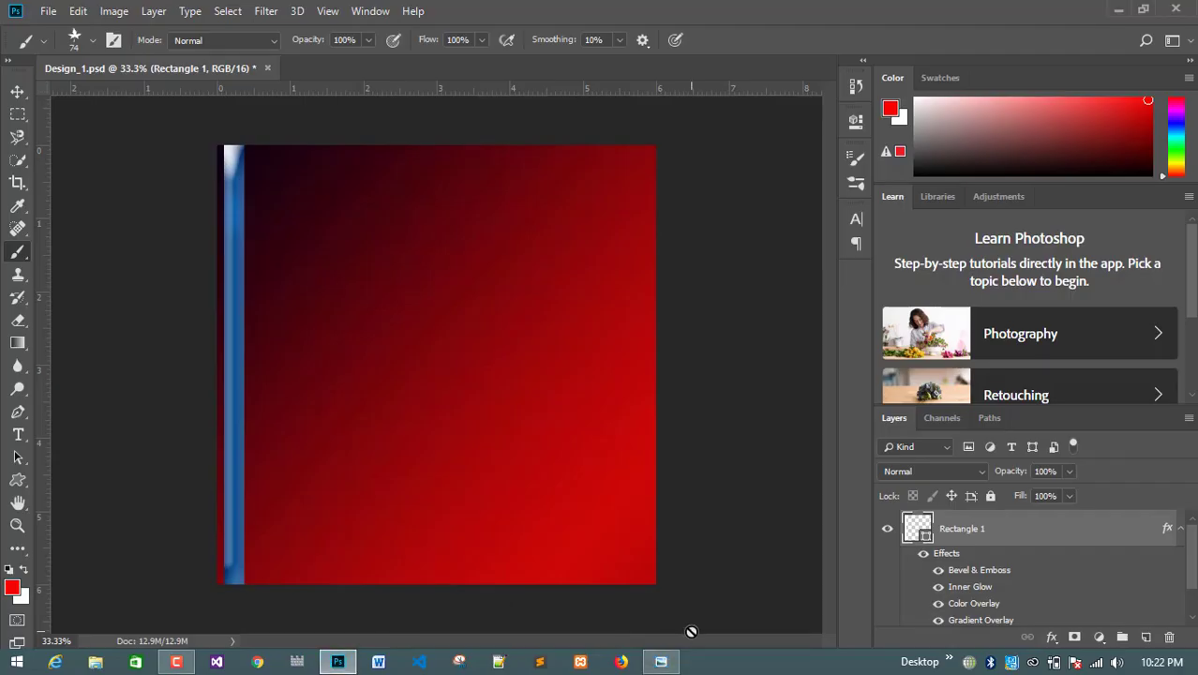
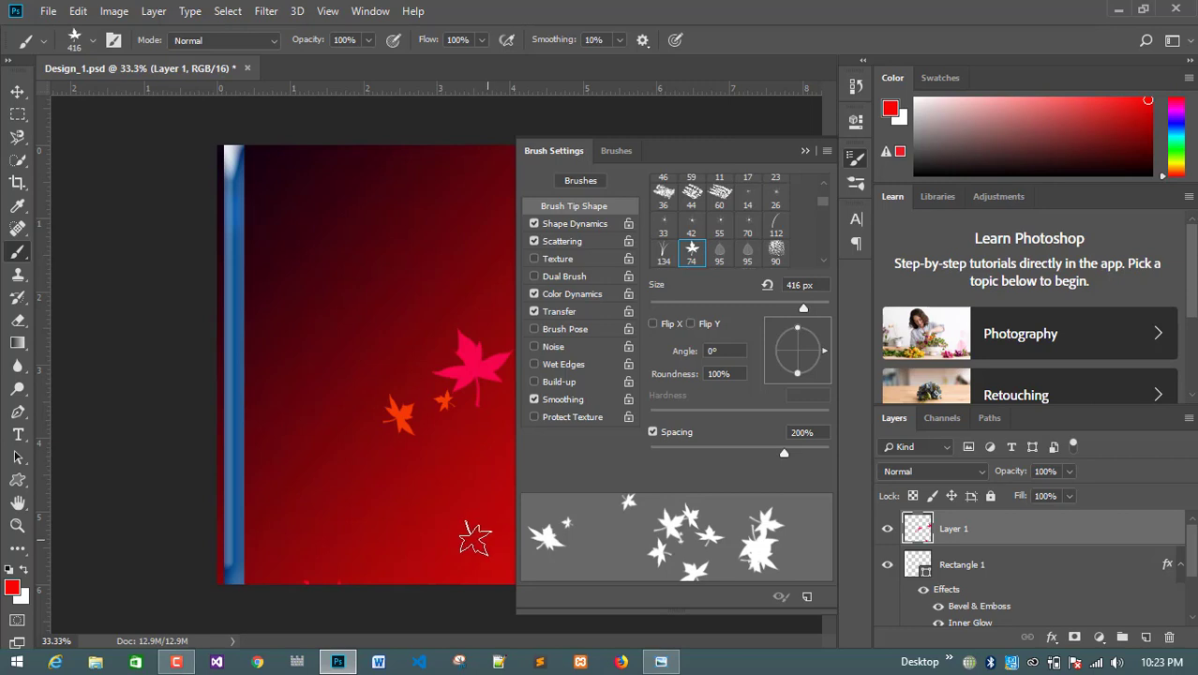
Collapse the Brush Settings and undo the last stroke of coloured leaves on Layer 1
left_click(805, 153)
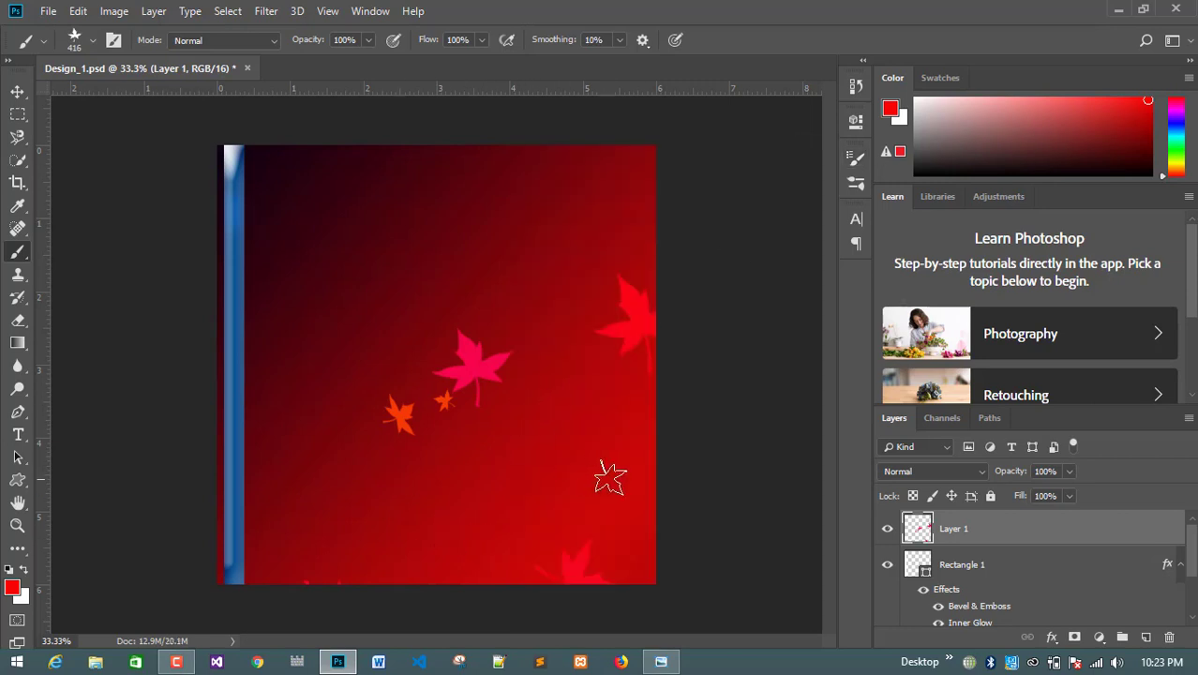
key("ctrl+z")
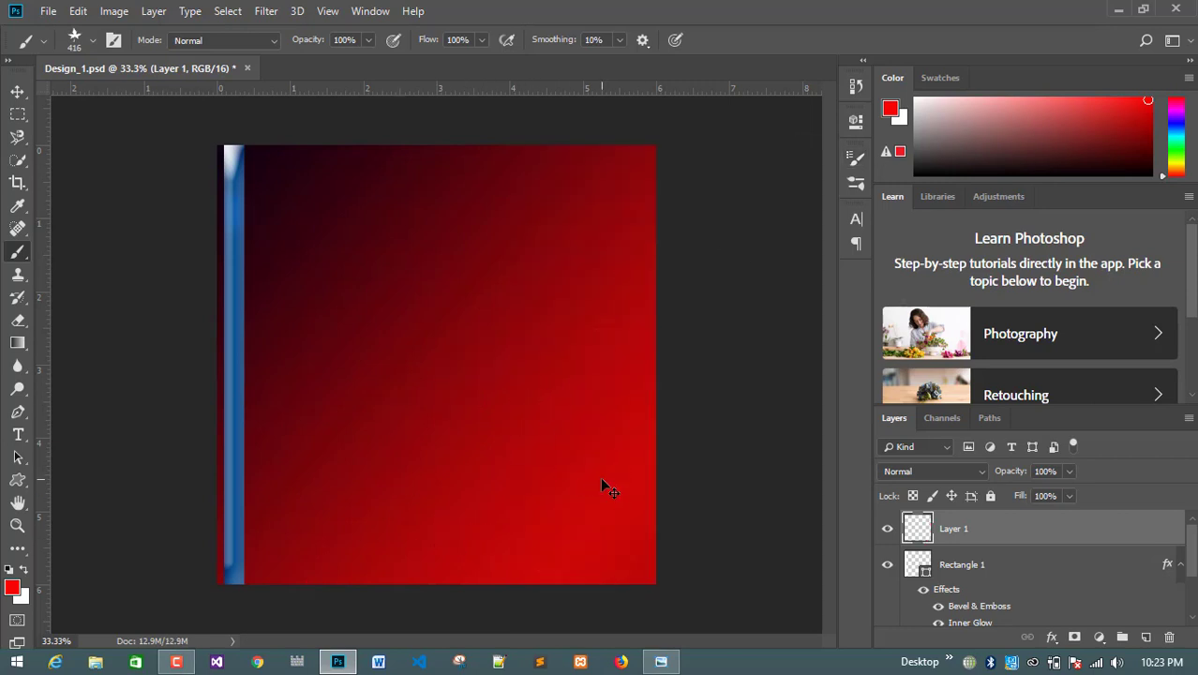
Review the sample cover's leaf pattern and the written instructions on the assignment sheet
left_click(662, 662)
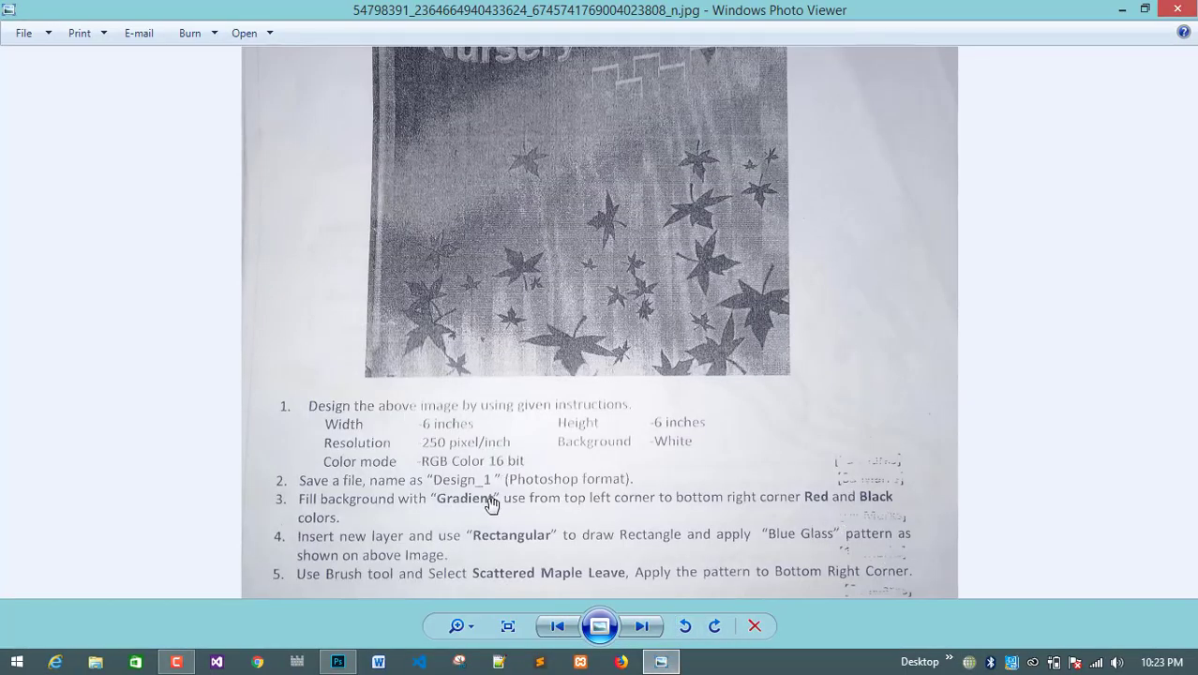
left_click_drag(495, 505, 616, 245)
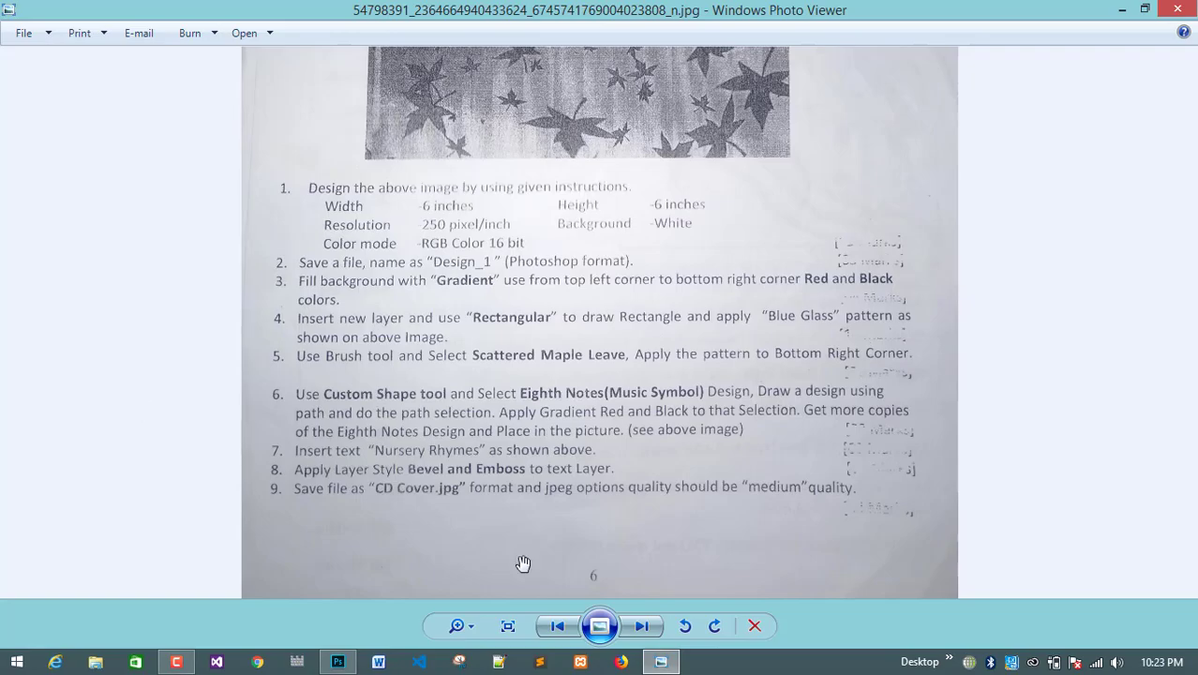
left_click(1118, 11)
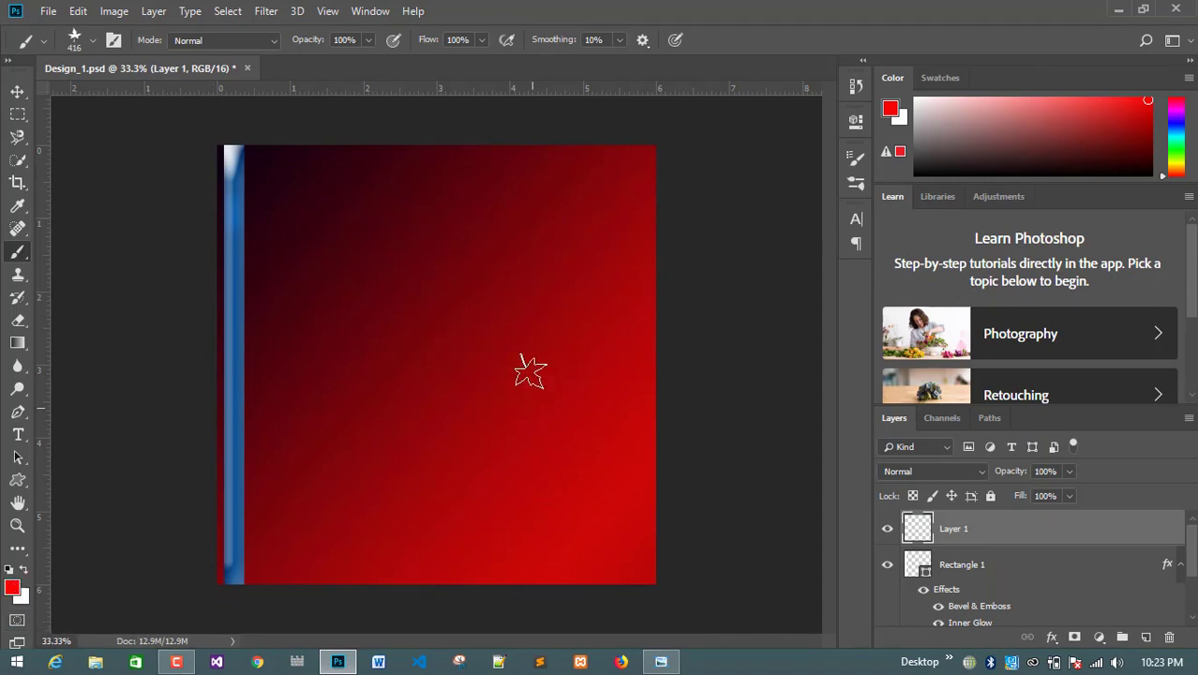
Set the foreground colour to near-black #110101
left_click(12, 587)
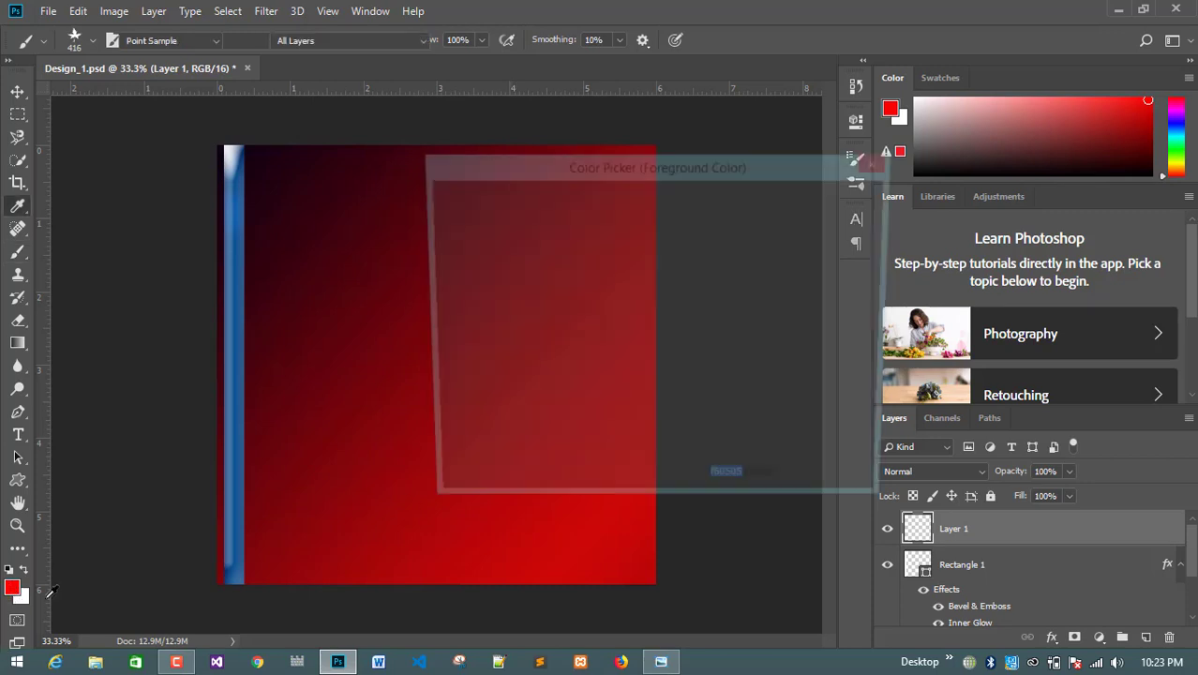
left_click(647, 415)
left_click(833, 198)
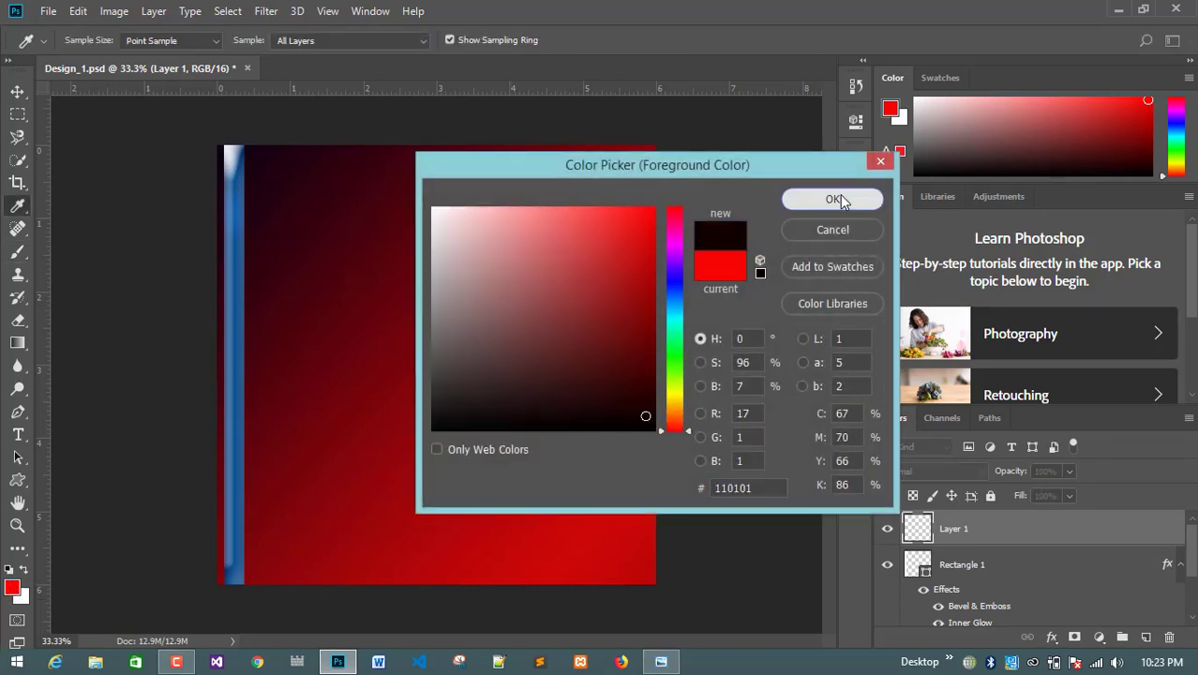
Paint scattered dark maple leaves on Layer 1 across the cover's right side and bottom right corner
left_click(569, 439)
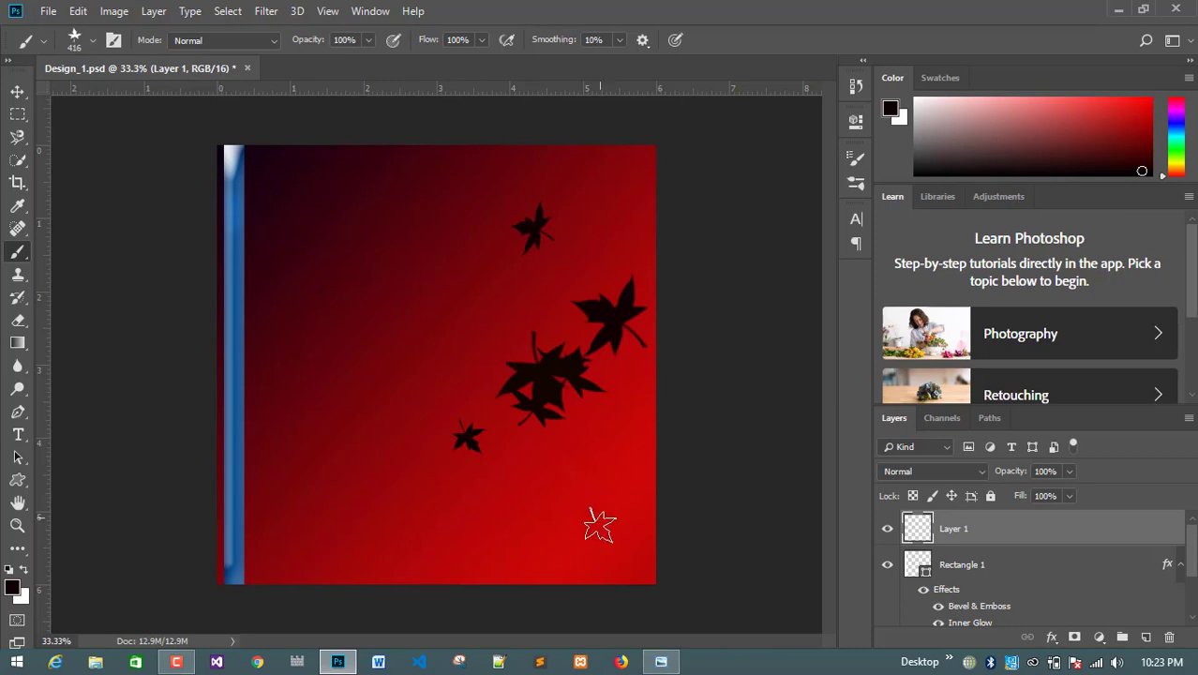
left_click(527, 516)
left_click_drag(504, 455, 598, 497)
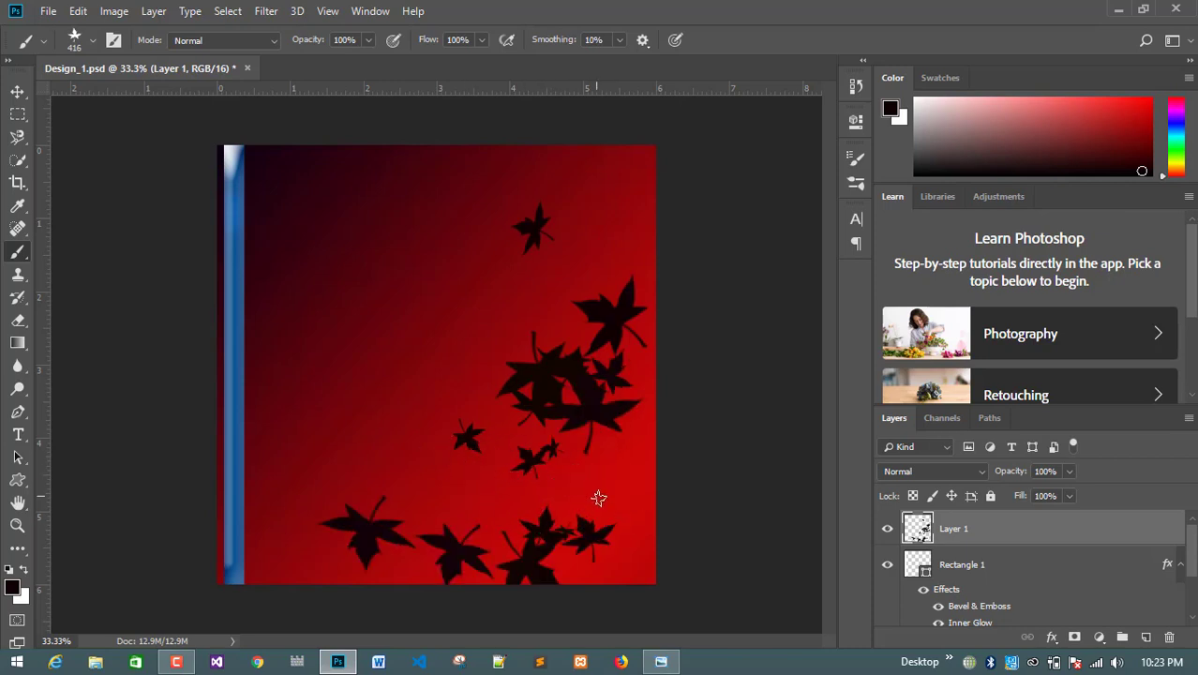
Paint one more run of dark leaves, and undo all the dark leaf strokes on Layer 1
mouse_move(424, 473)
left_mouse_down()
mouse_move(609, 508)
mouse_move(628, 524)
mouse_move(613, 473)
left_mouse_up()
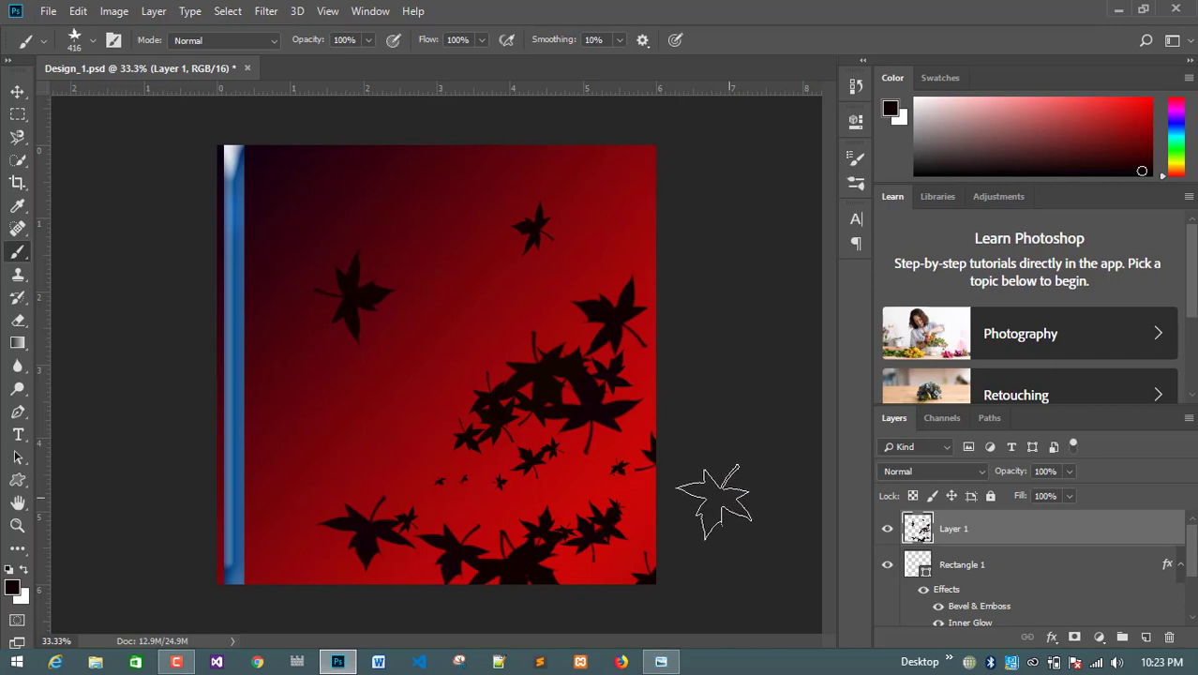
key("ctrl+z")
key("ctrl+z")
key("ctrl+z")
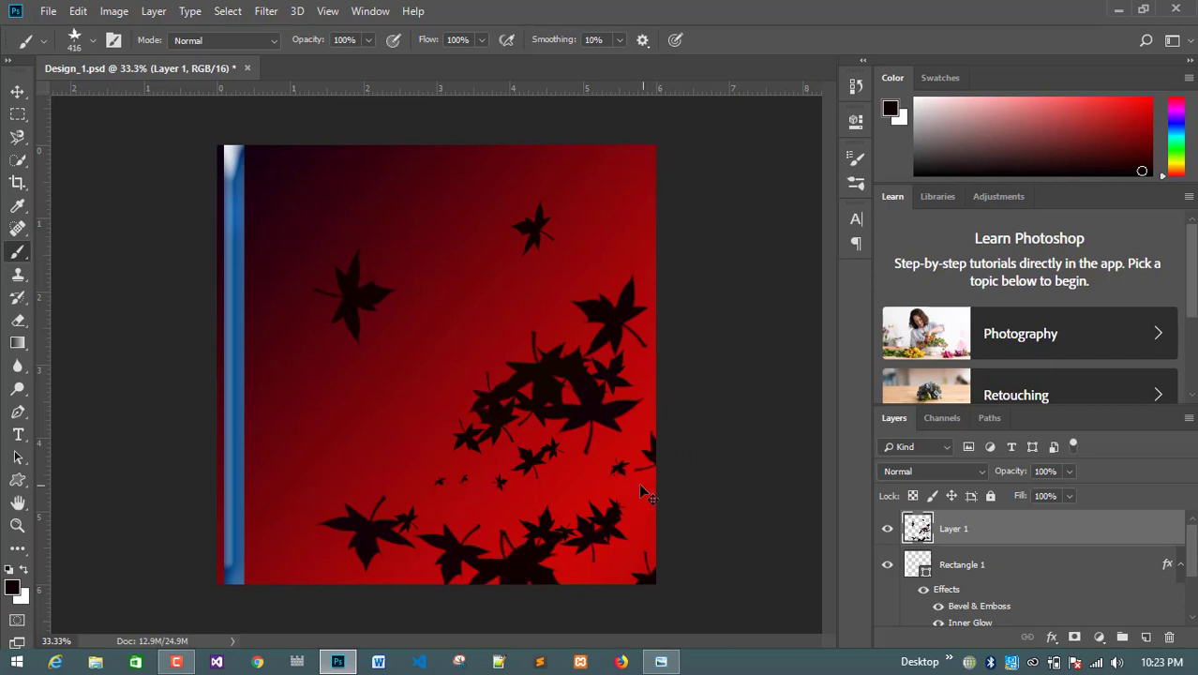
key("ctrl+z")
key("ctrl+z")
key("ctrl+z")
key("ctrl+z")
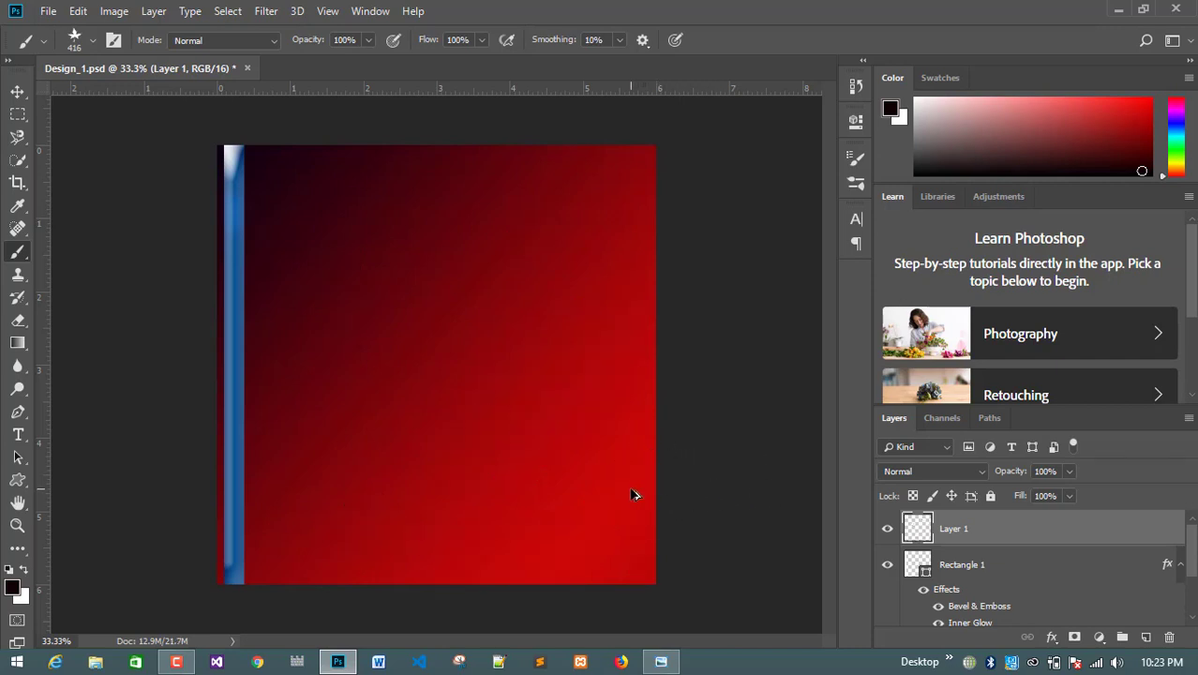
Set the maple leaf brush spacing to 141% and paint scattered dark leaves on Layer 1 across the cover's right side and bottom right
left_click(114, 41)
mouse_move(782, 449)
left_mouse_down()
mouse_move(809, 444)
mouse_move(756, 444)
left_mouse_up()
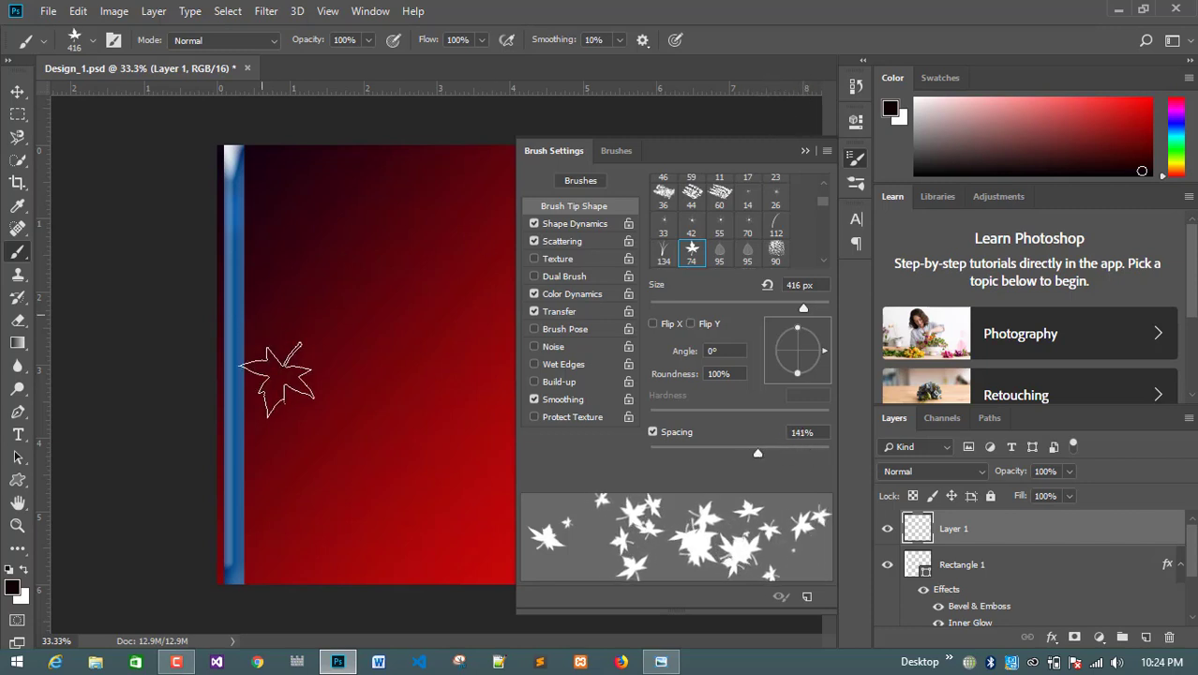
left_click_drag(455, 521, 475, 580)
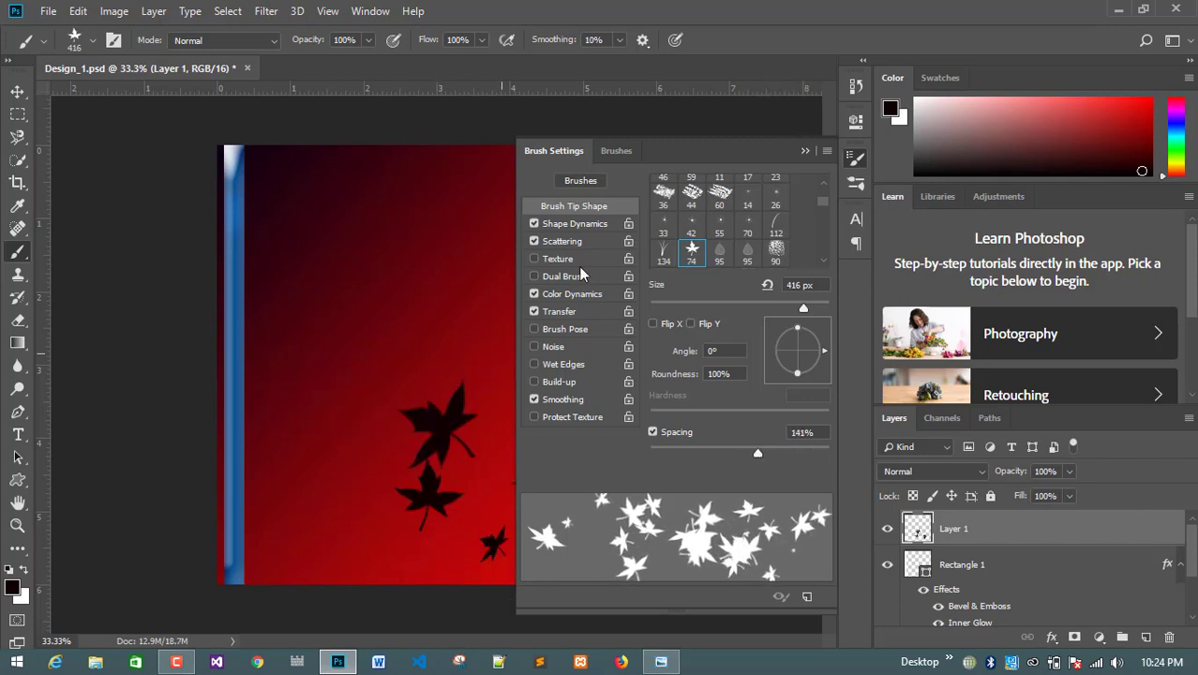
left_click(804, 151)
left_click_drag(594, 415, 634, 478)
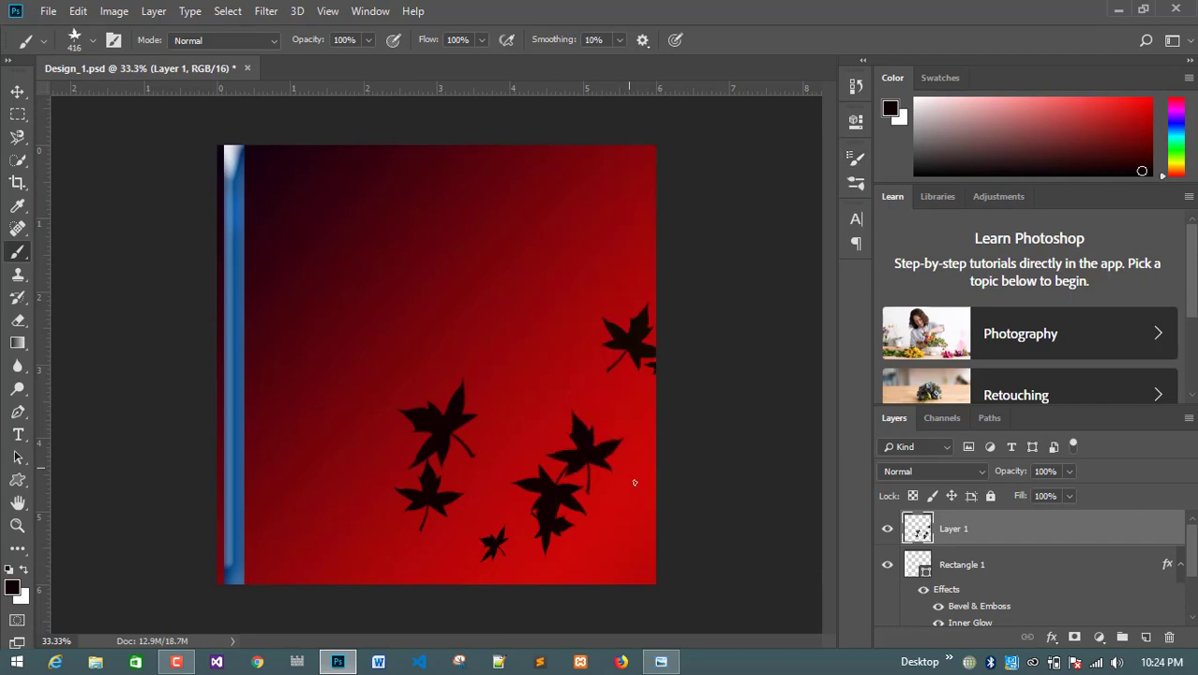
mouse_move(609, 553)
left_mouse_down()
mouse_move(581, 569)
mouse_move(609, 569)
mouse_move(525, 414)
mouse_move(554, 379)
mouse_move(543, 500)
mouse_move(445, 571)
mouse_move(414, 559)
mouse_move(633, 611)
left_mouse_up()
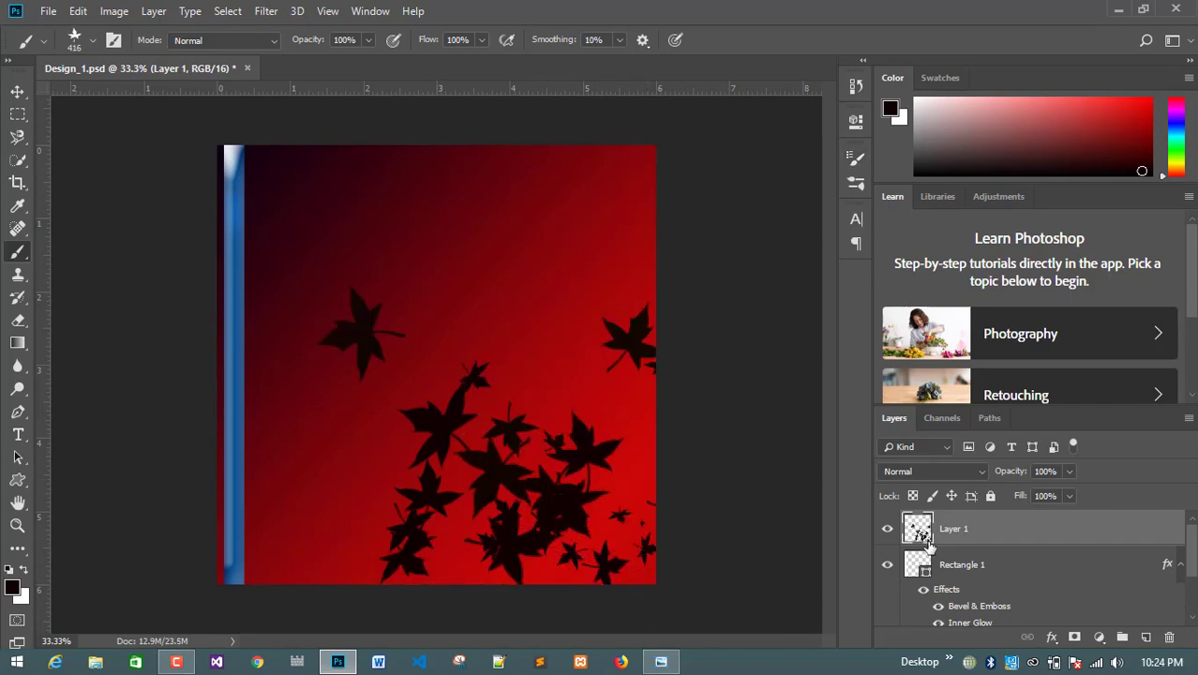
left_click(565, 375)
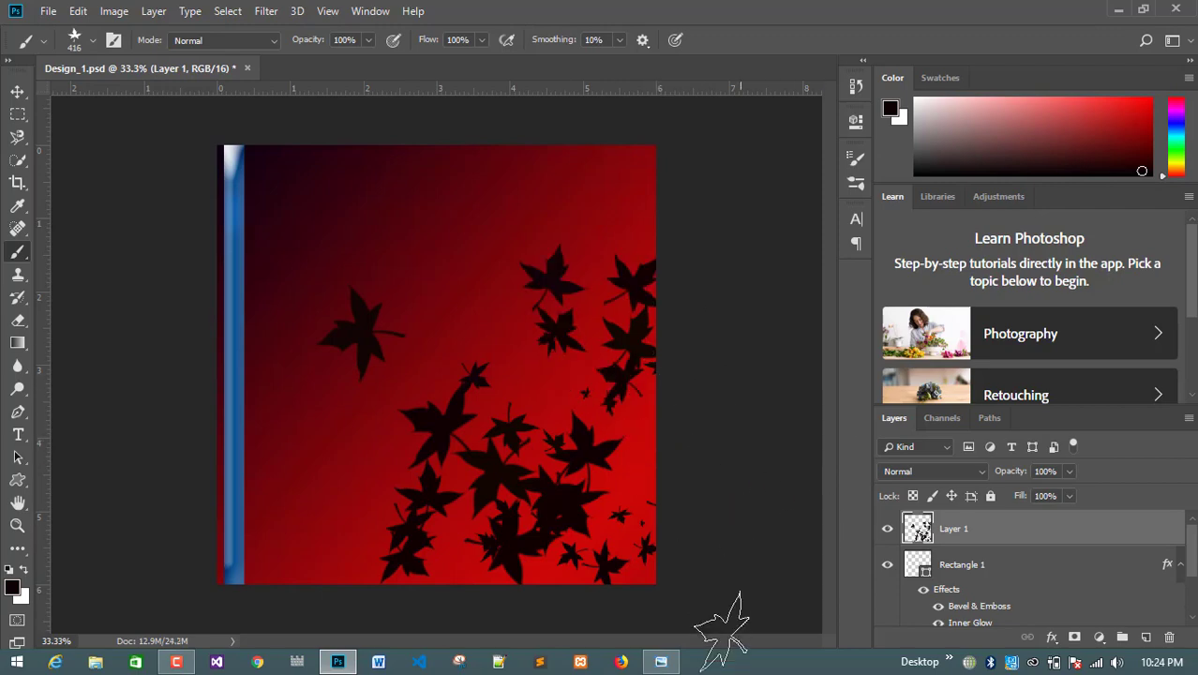
Compare the painted leaves with the sample cover and read the Eighth Notes custom shape instructions on the assignment sheet
left_click(665, 664)
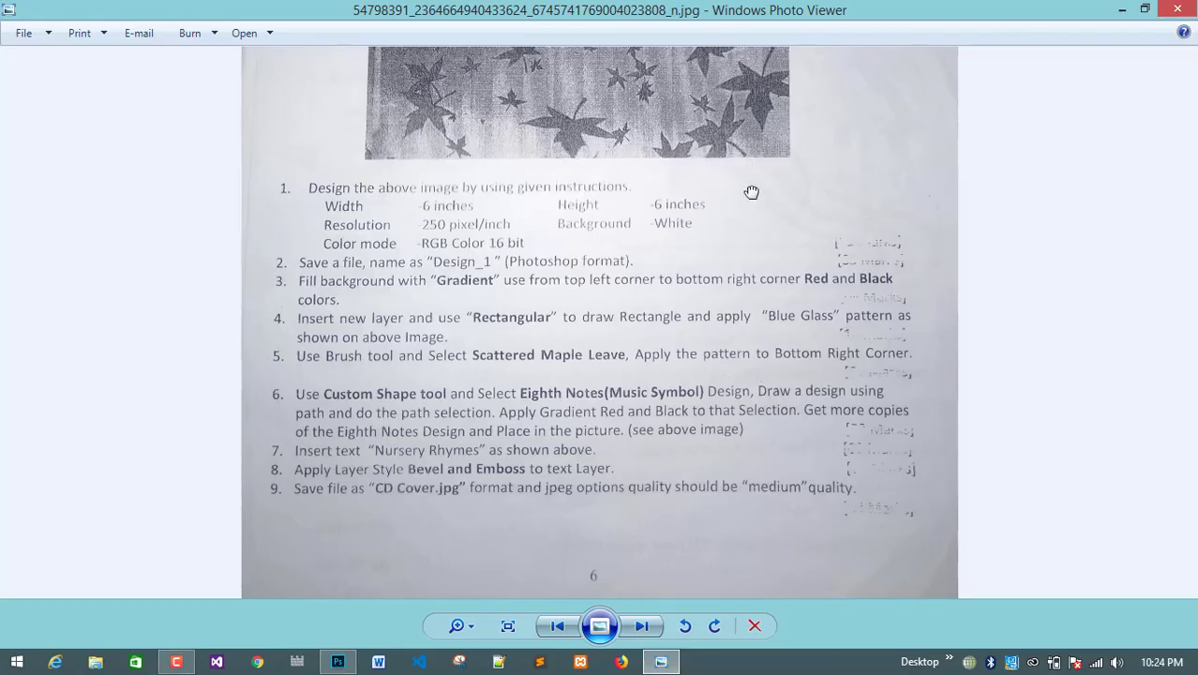
scroll(799, 548, "up", 2)
left_click_drag(800, 549, 800, 310)
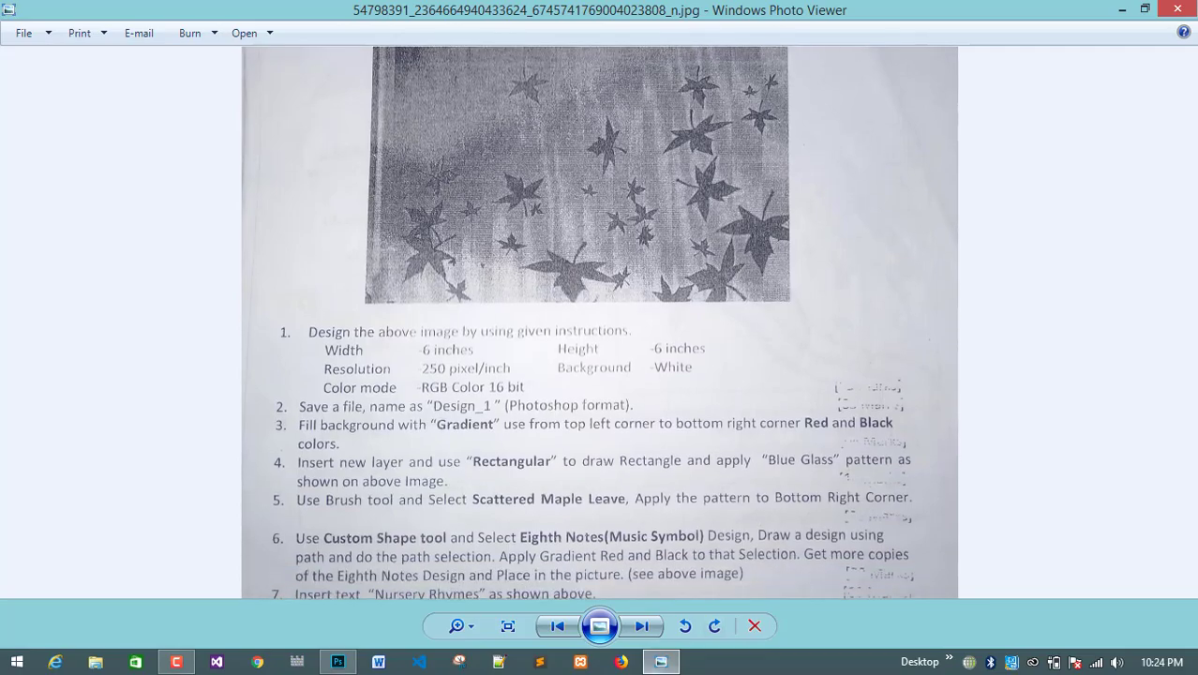
left_click(338, 662)
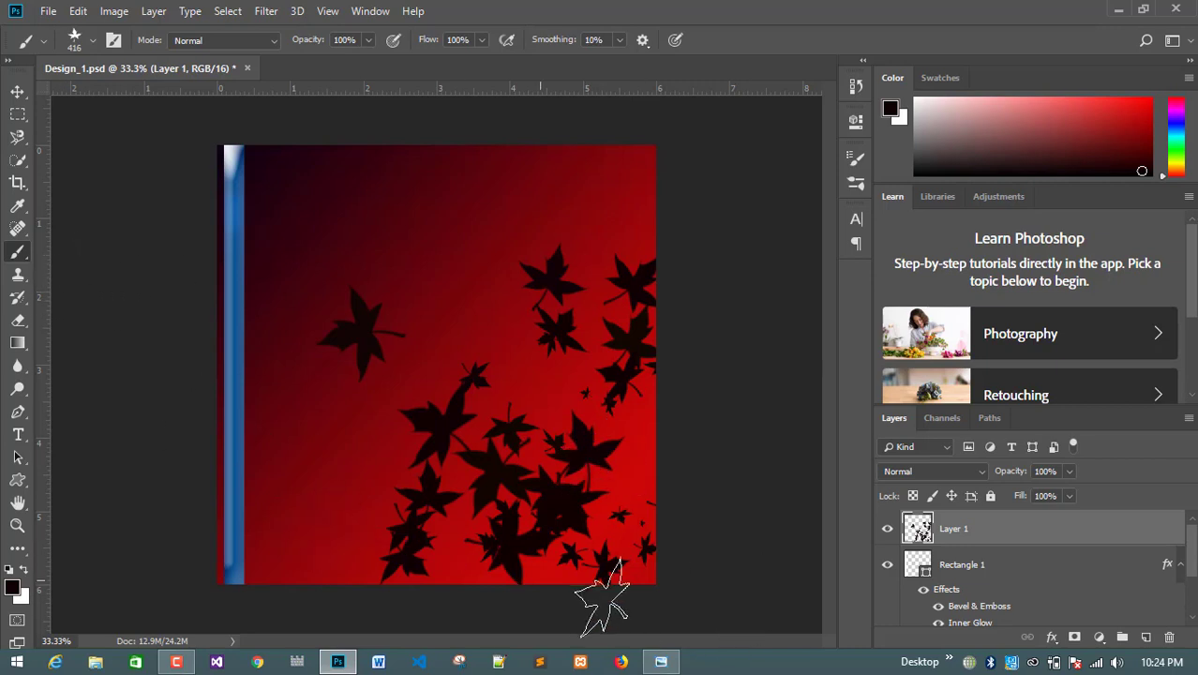
left_click(661, 661)
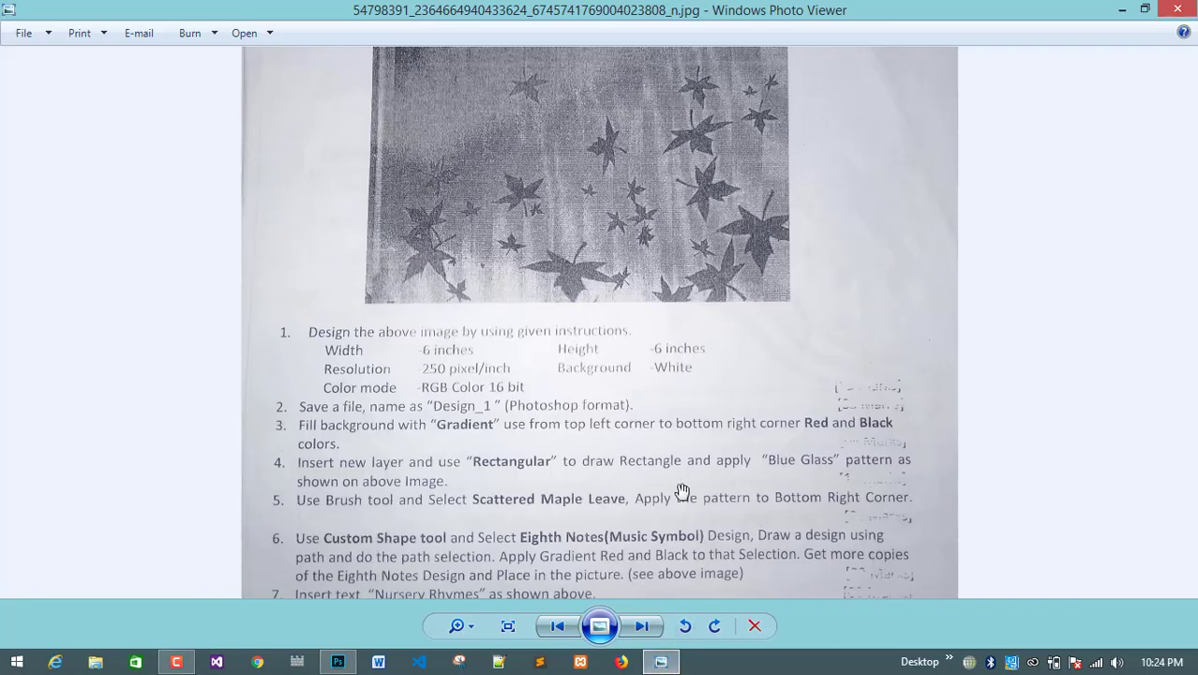
left_click_drag(682, 490, 680, 265)
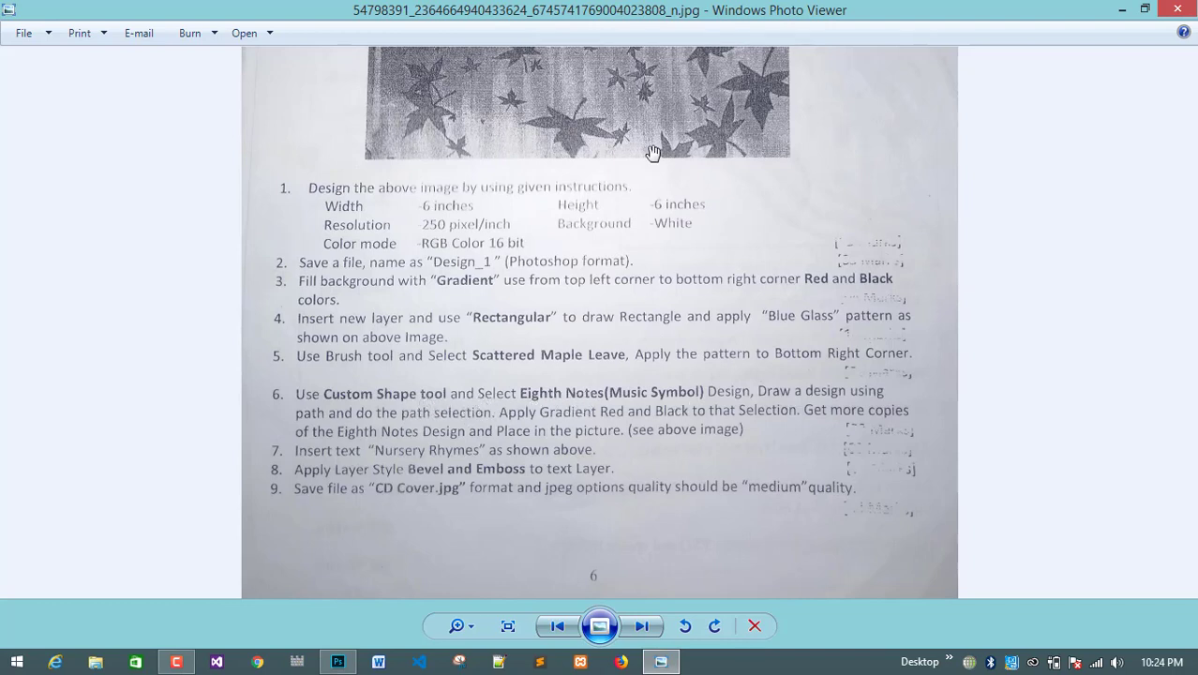
scroll(649, 152, "up", 3)
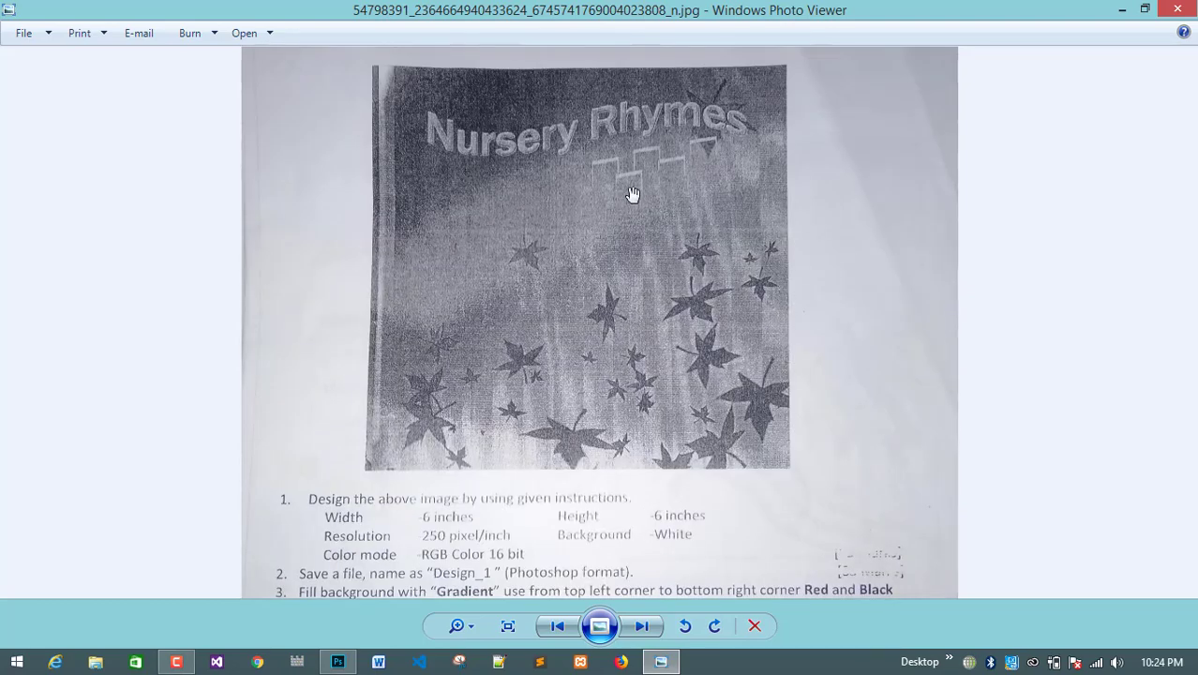
scroll(631, 300, "down", 2)
scroll(611, 109, "down", 1)
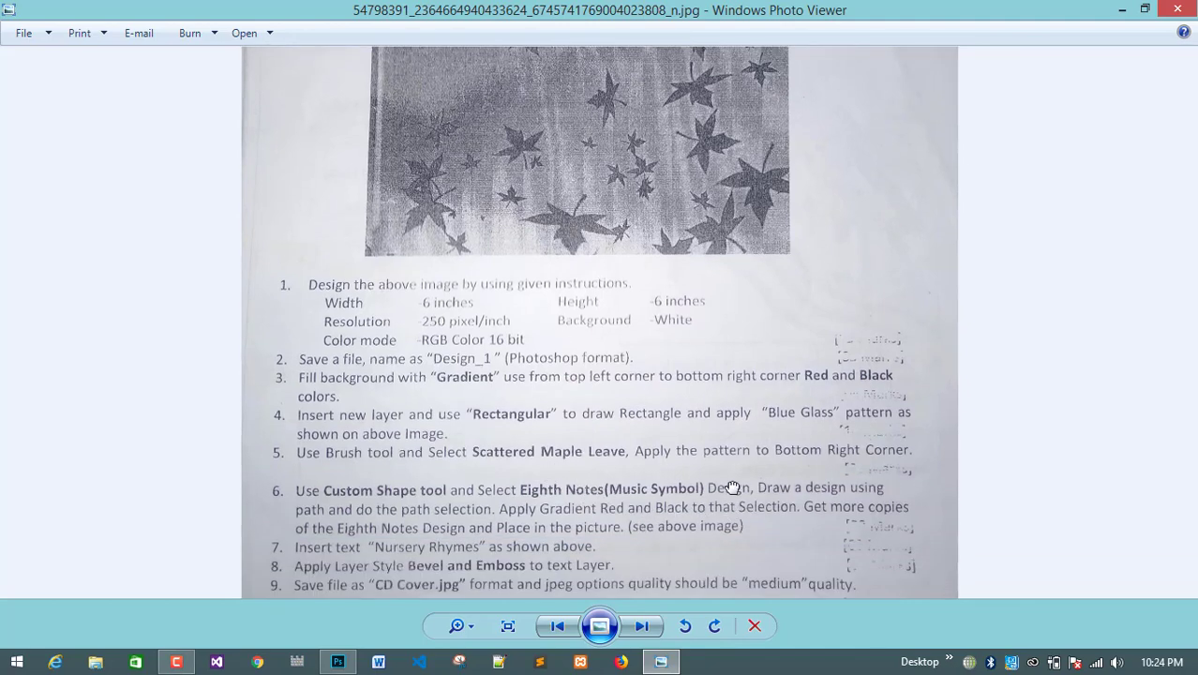
scroll(733, 512, "down", 1)
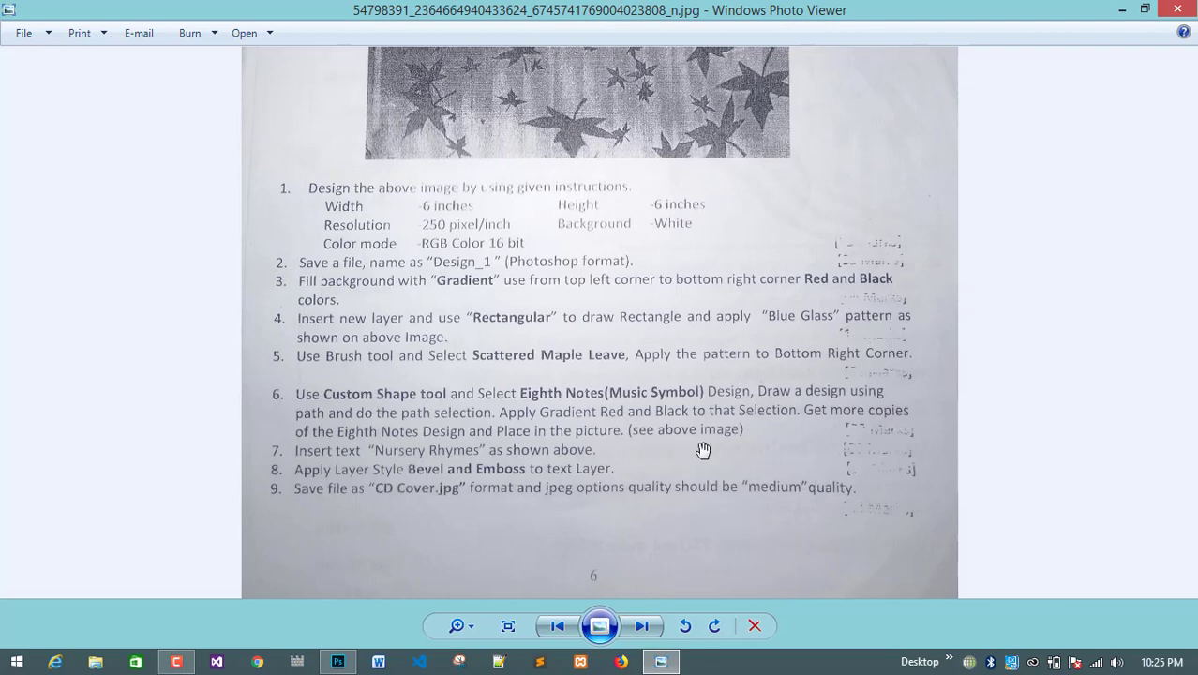
left_click_drag(657, 220, 657, 496)
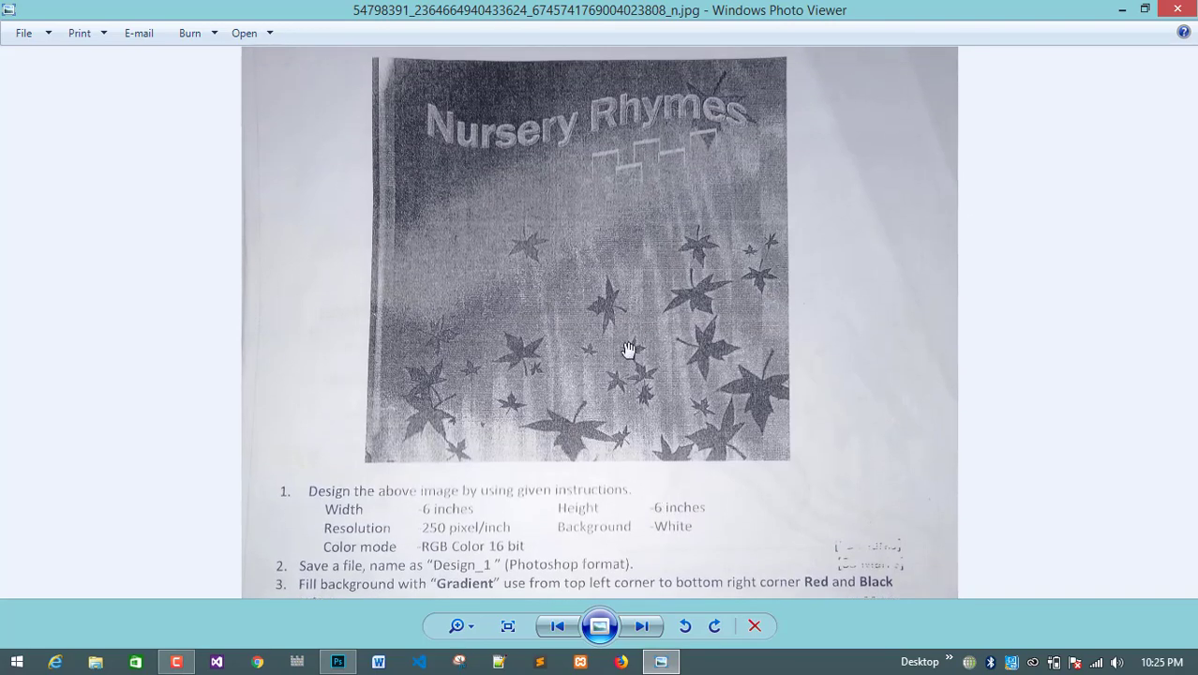
left_click_drag(672, 479, 640, 234)
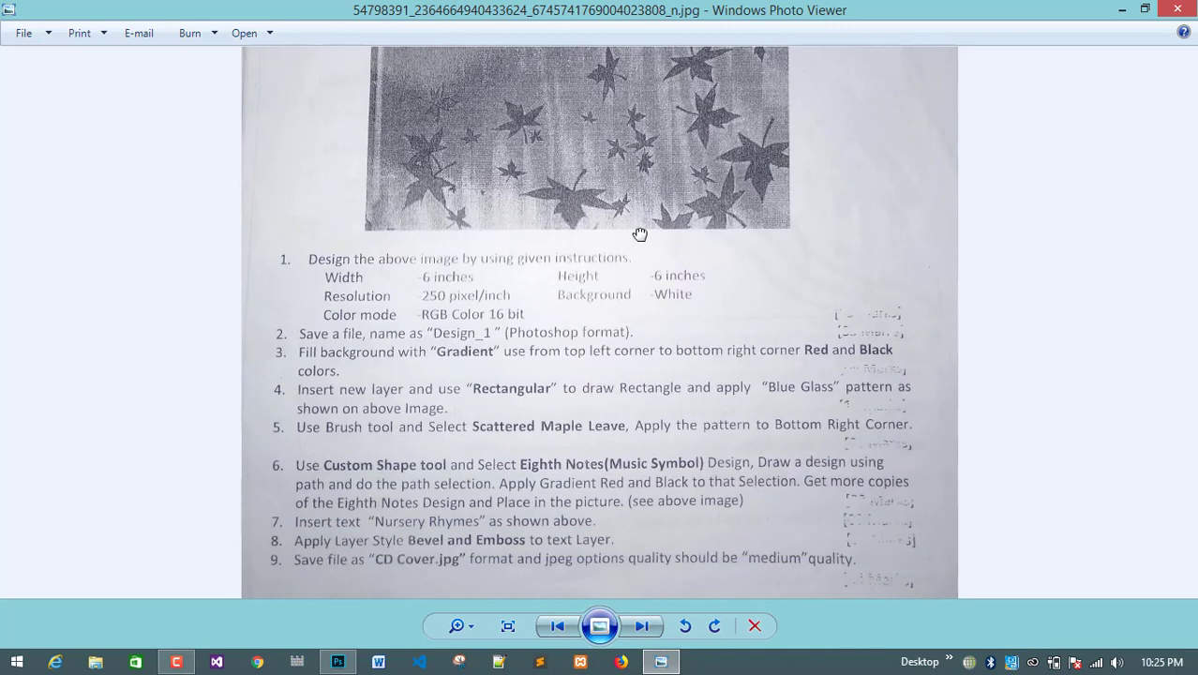
left_click(338, 662)
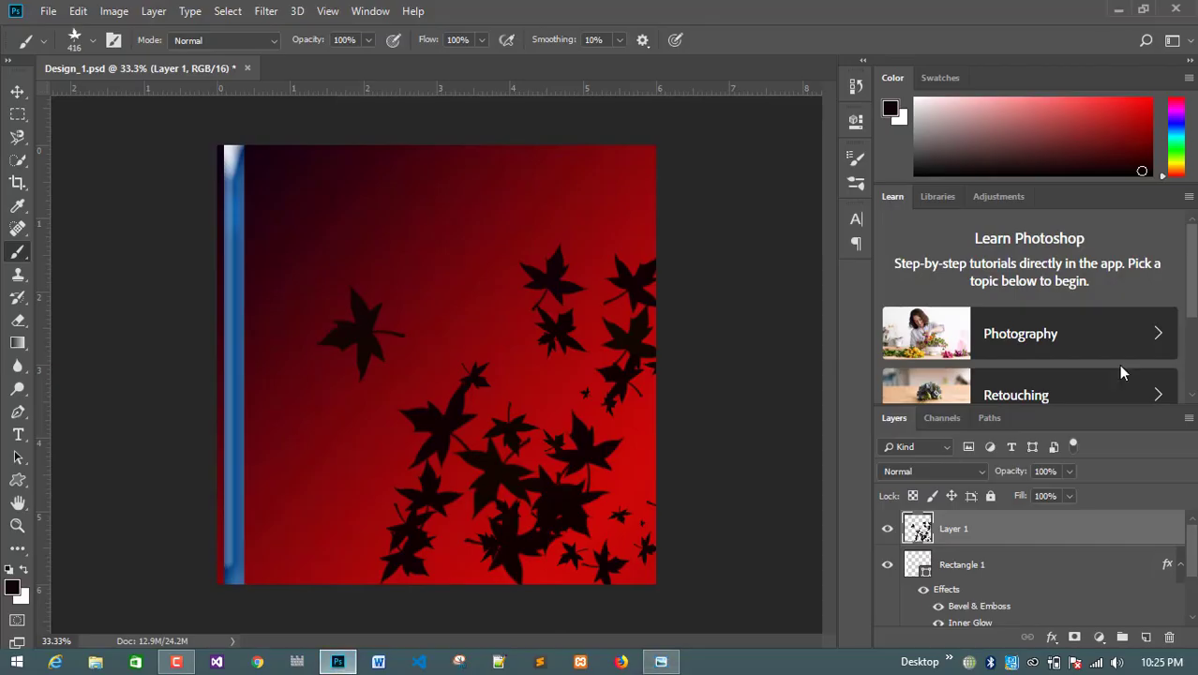
scroll(988, 546, "down", 1)
scroll(992, 567, "up", 1)
left_click(966, 587)
scroll(975, 579, "down", 1)
scroll(981, 571, "up", 1)
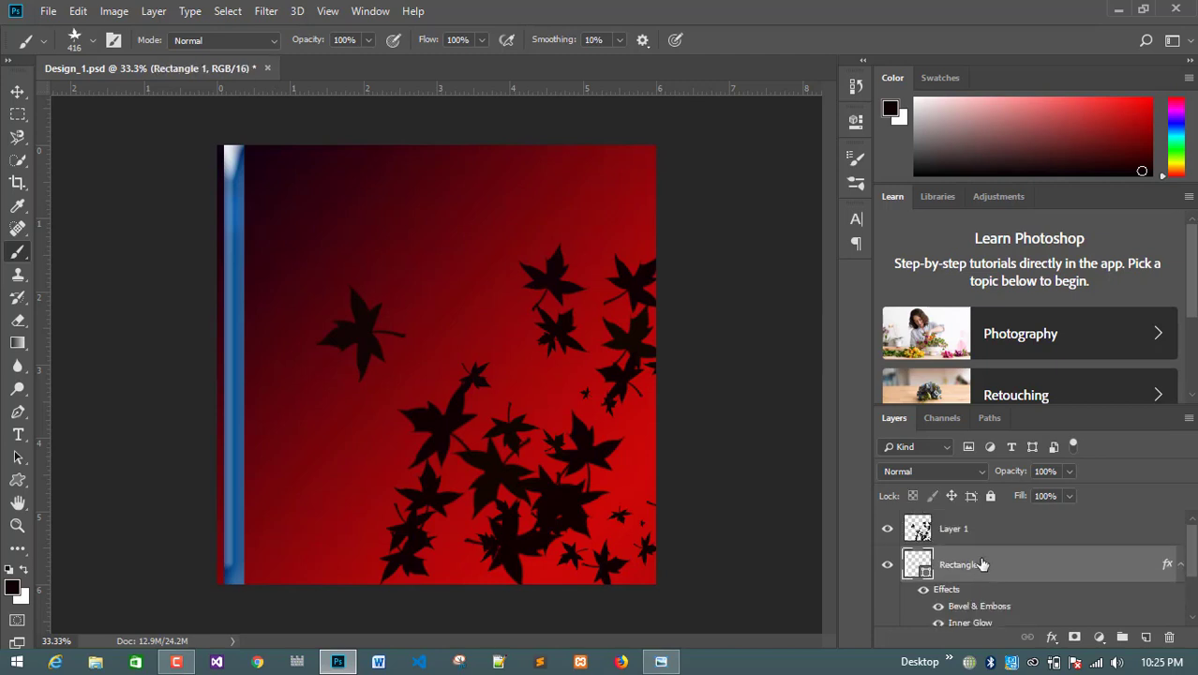
left_click(959, 535)
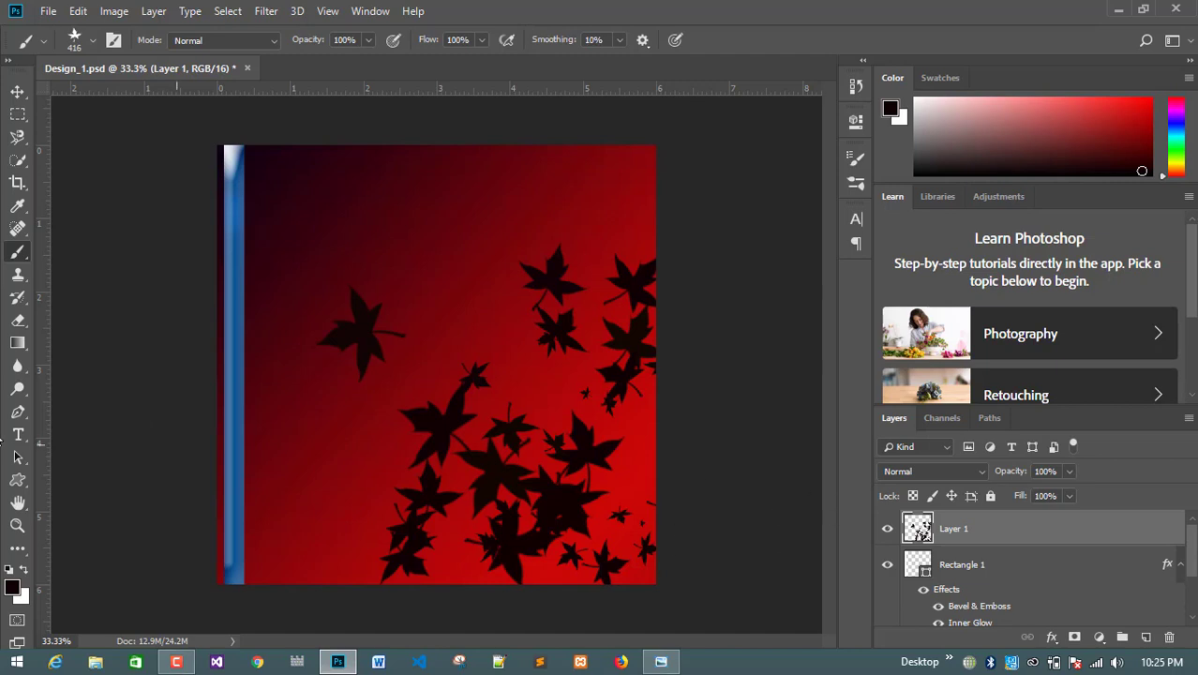
Draw a beamed eighth notes custom shape about 366 by 300 px above the single leaf in the cover's upper left area
mouse_move(17, 480)
left_mouse_down()
mouse_move(85, 547)
mouse_move(94, 574)
left_mouse_up()
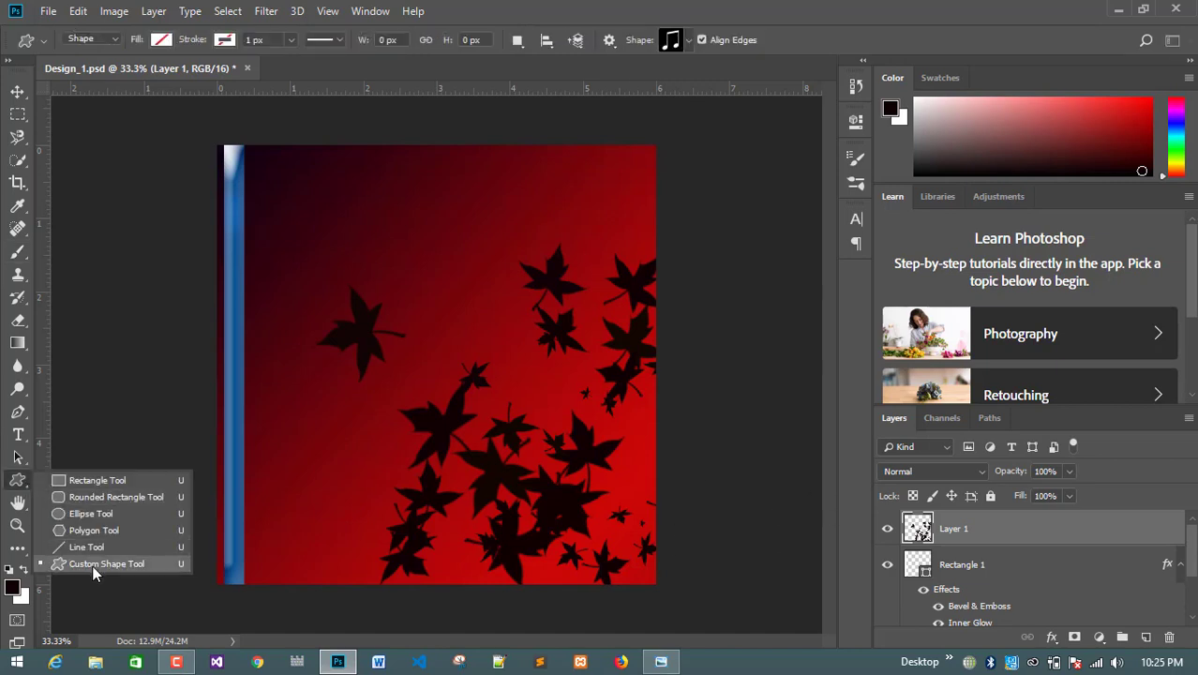
left_click(94, 566)
left_click(687, 40)
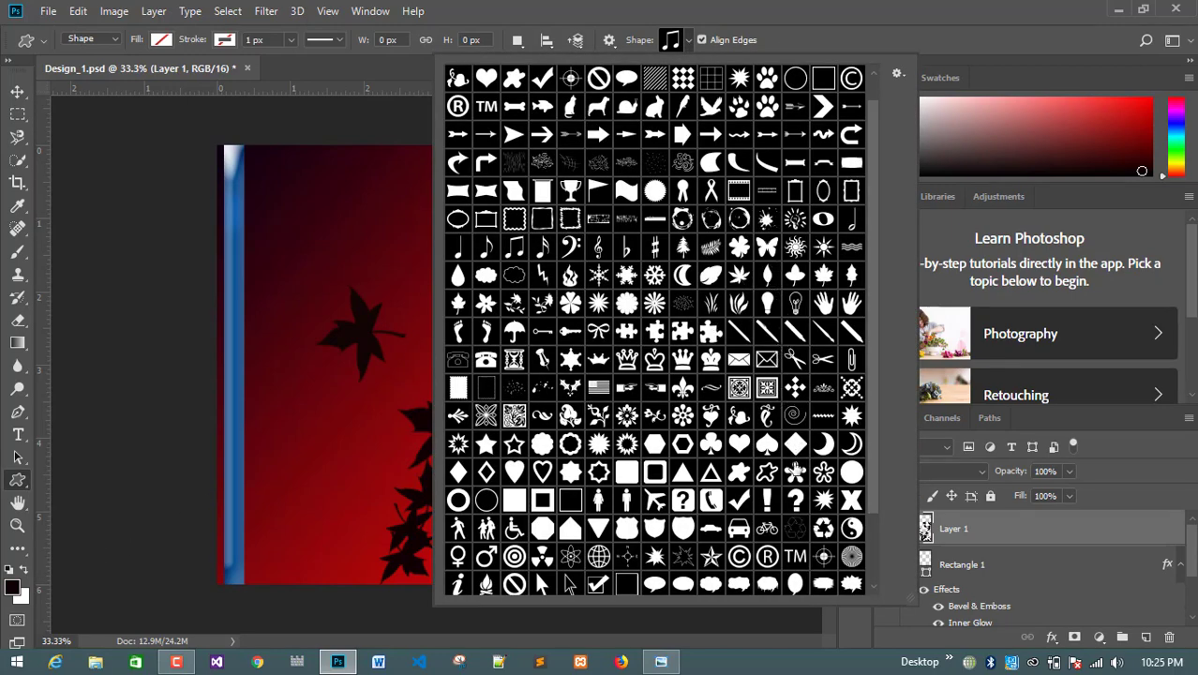
left_click(516, 246)
left_click_drag(348, 201, 459, 291)
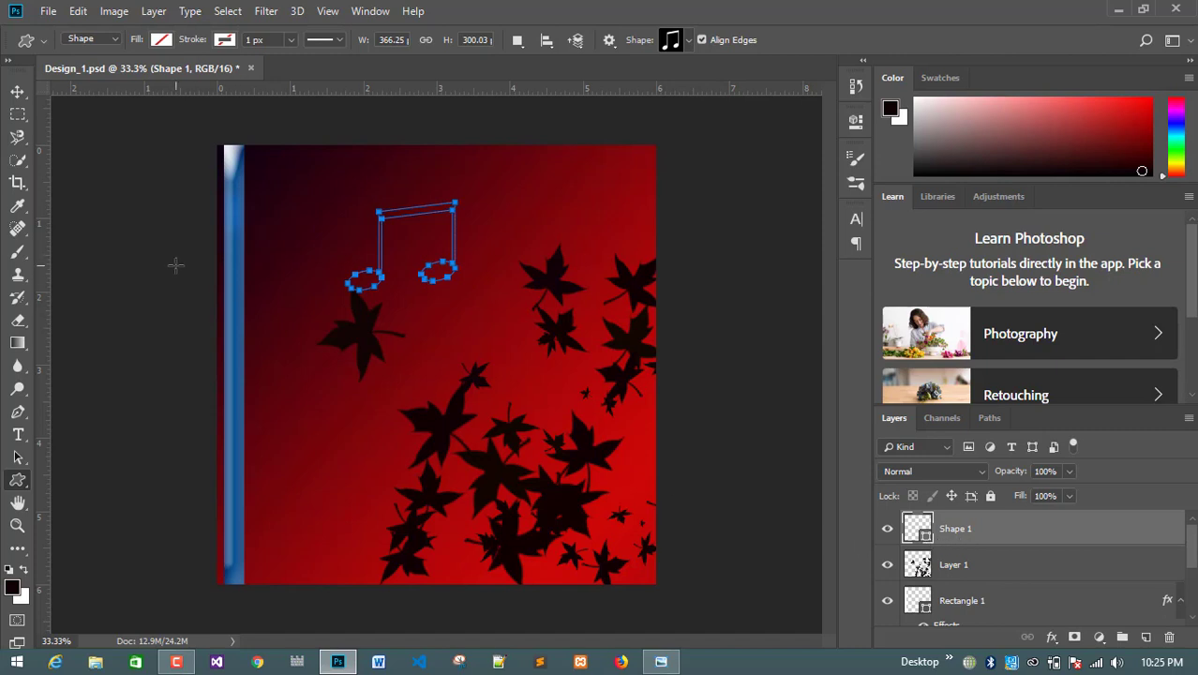
Recheck the path selection instruction on the assignment sheet and delete the music note shape layer
left_click(661, 662)
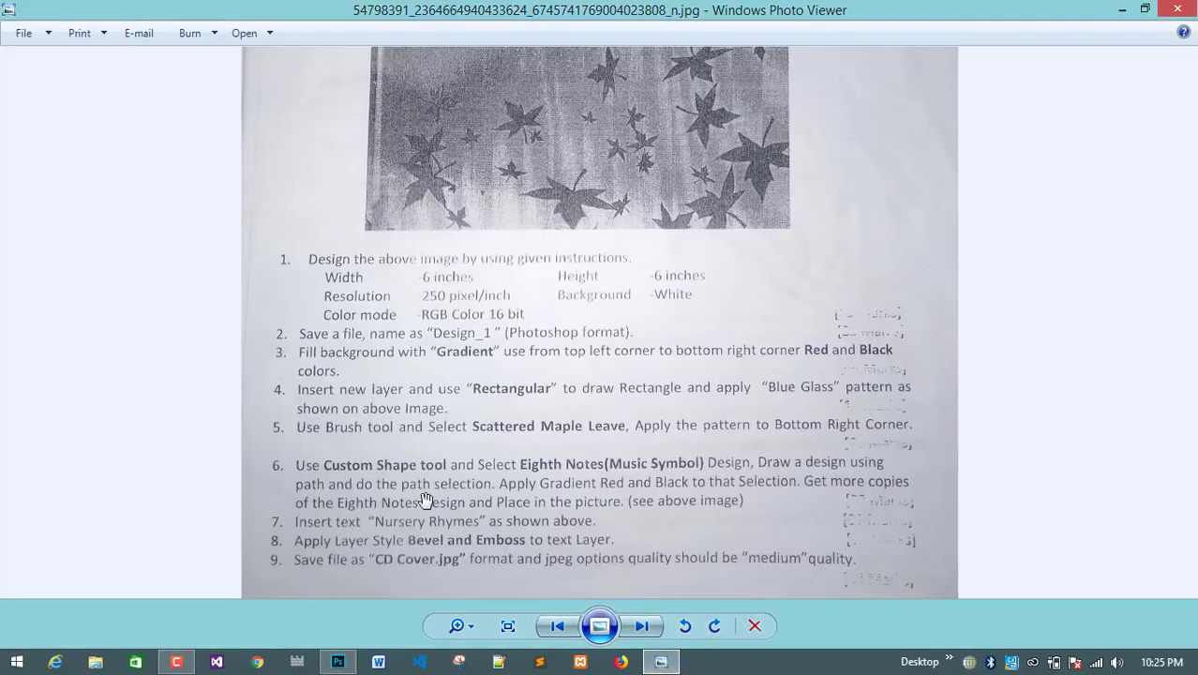
left_click(338, 662)
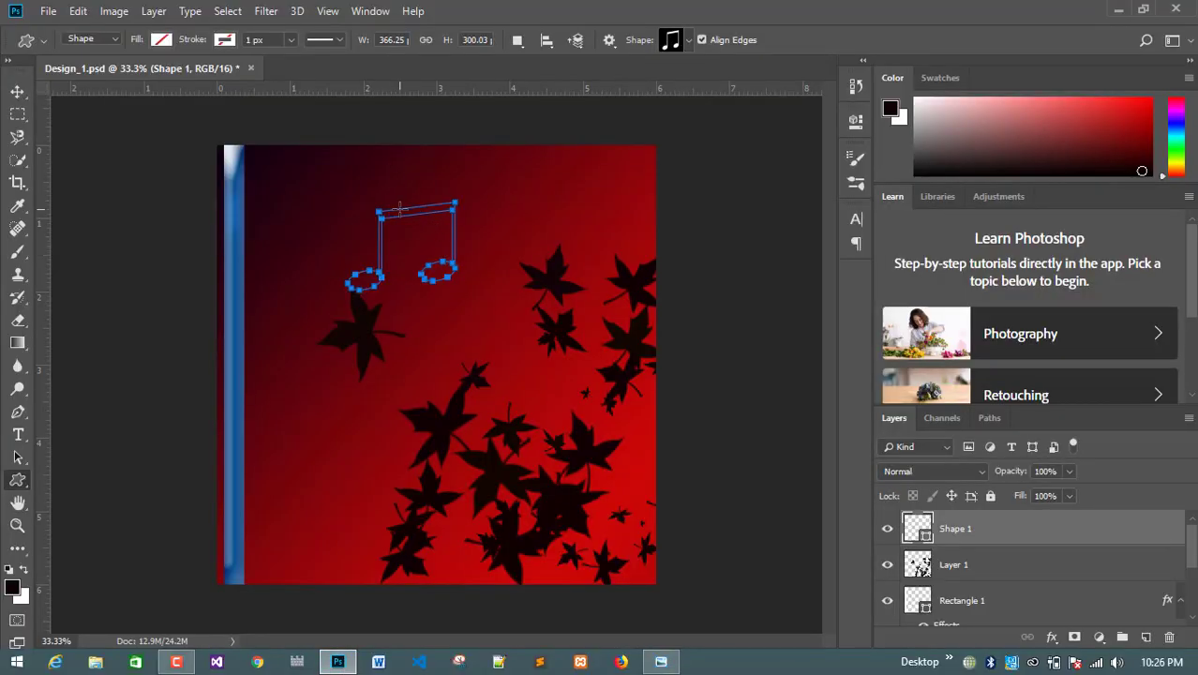
left_click(17, 137)
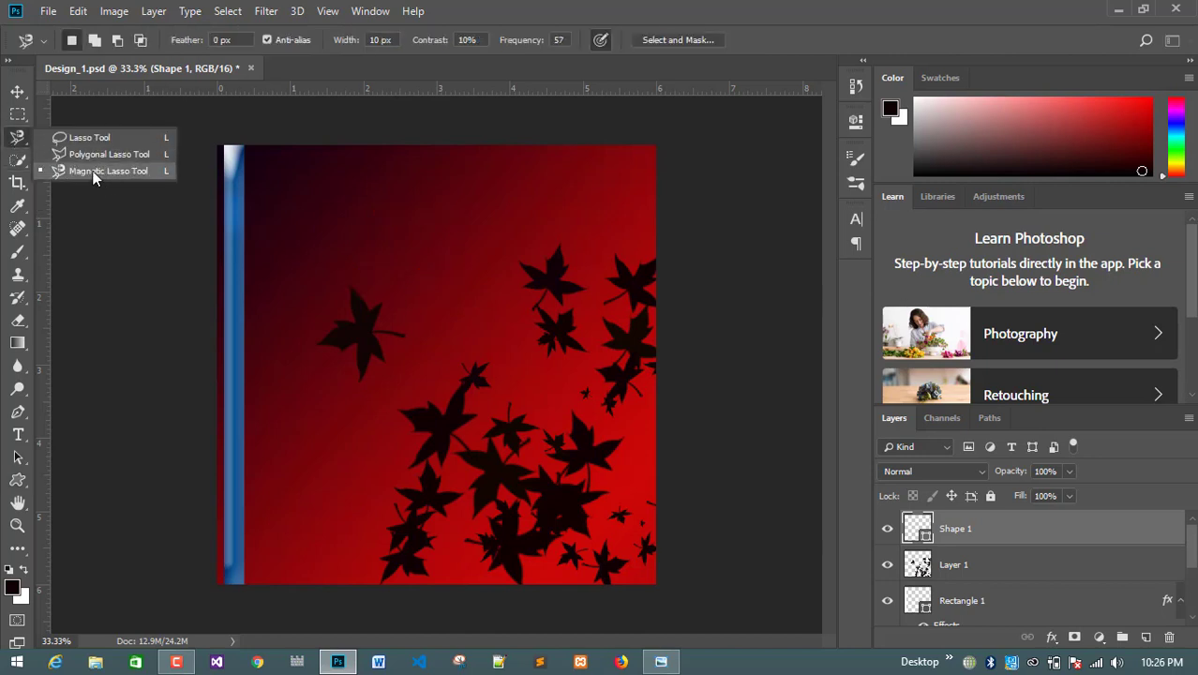
left_click(16, 92)
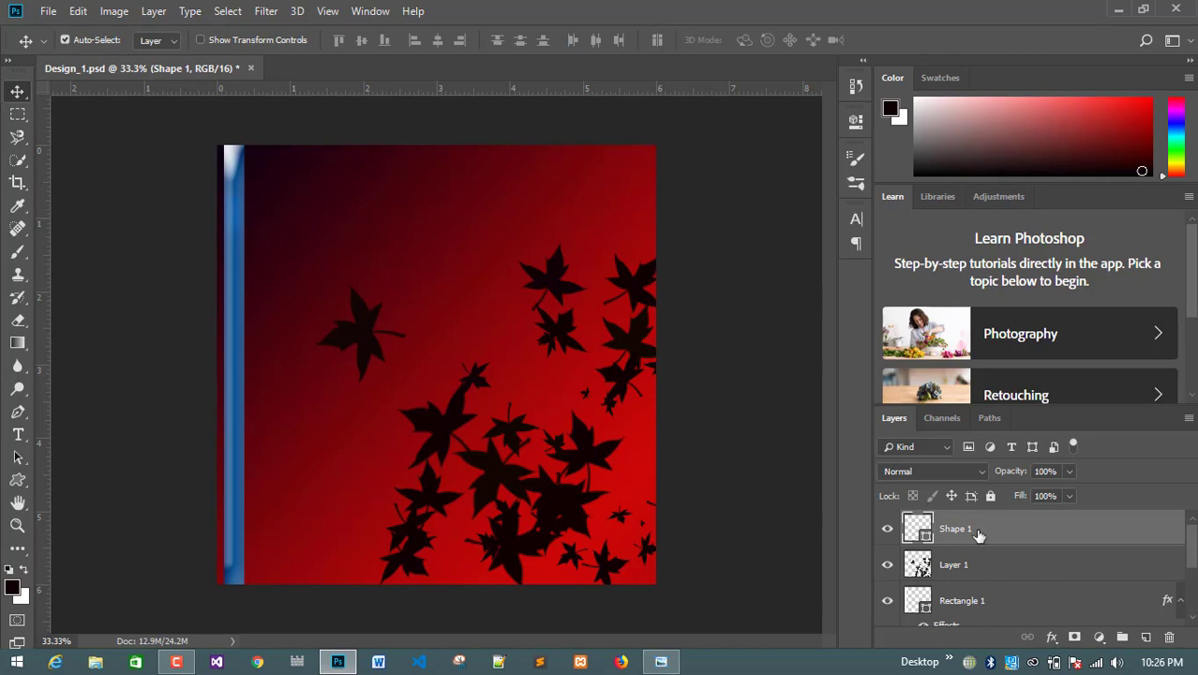
key("Delete")
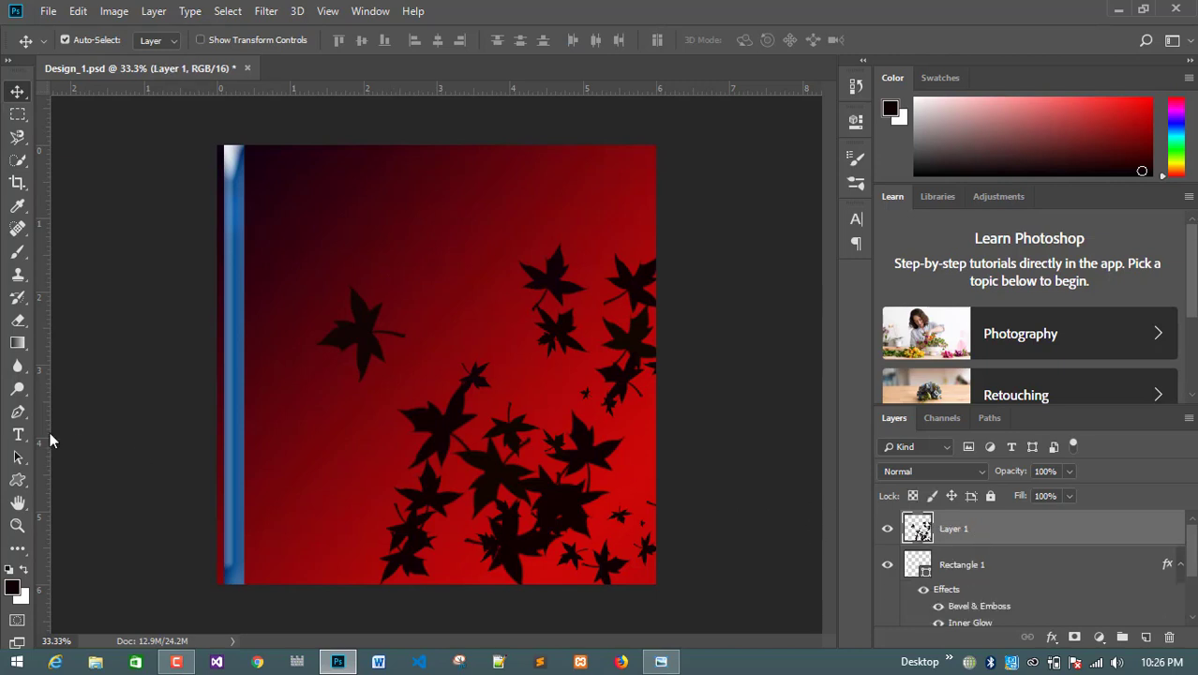
Draw a beamed eighth notes custom shape about 450 by 405 px in the cover's upper middle area
left_click(661, 662)
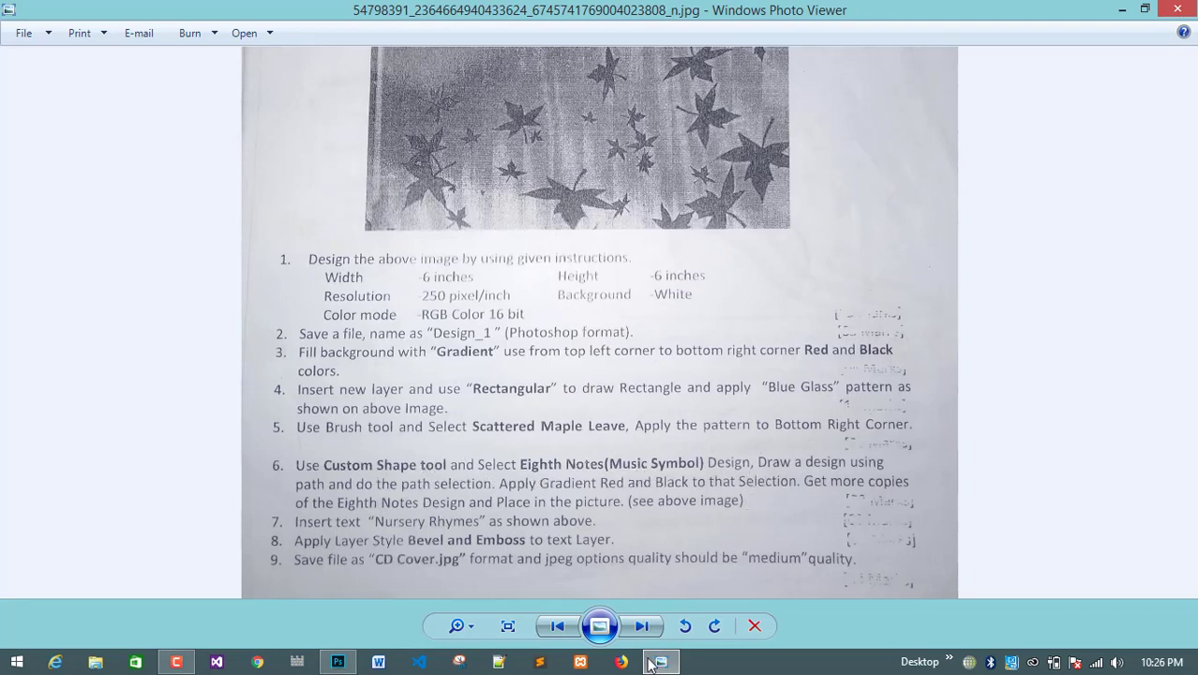
left_click(338, 662)
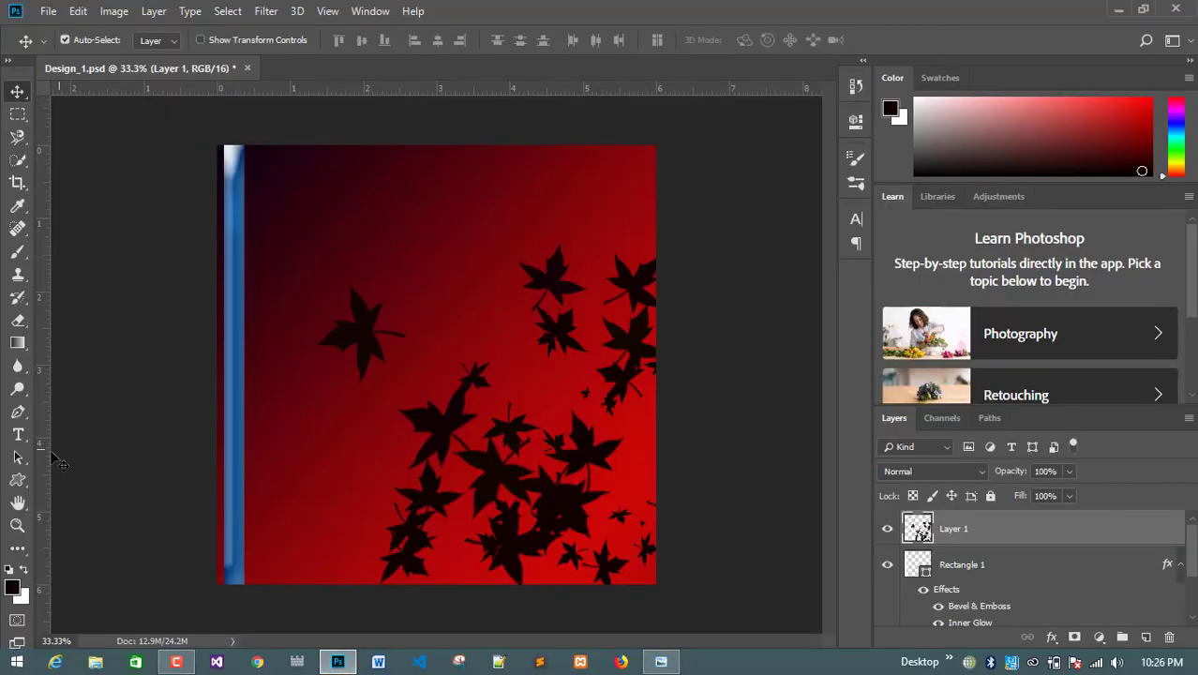
left_click(18, 479)
left_click(112, 565)
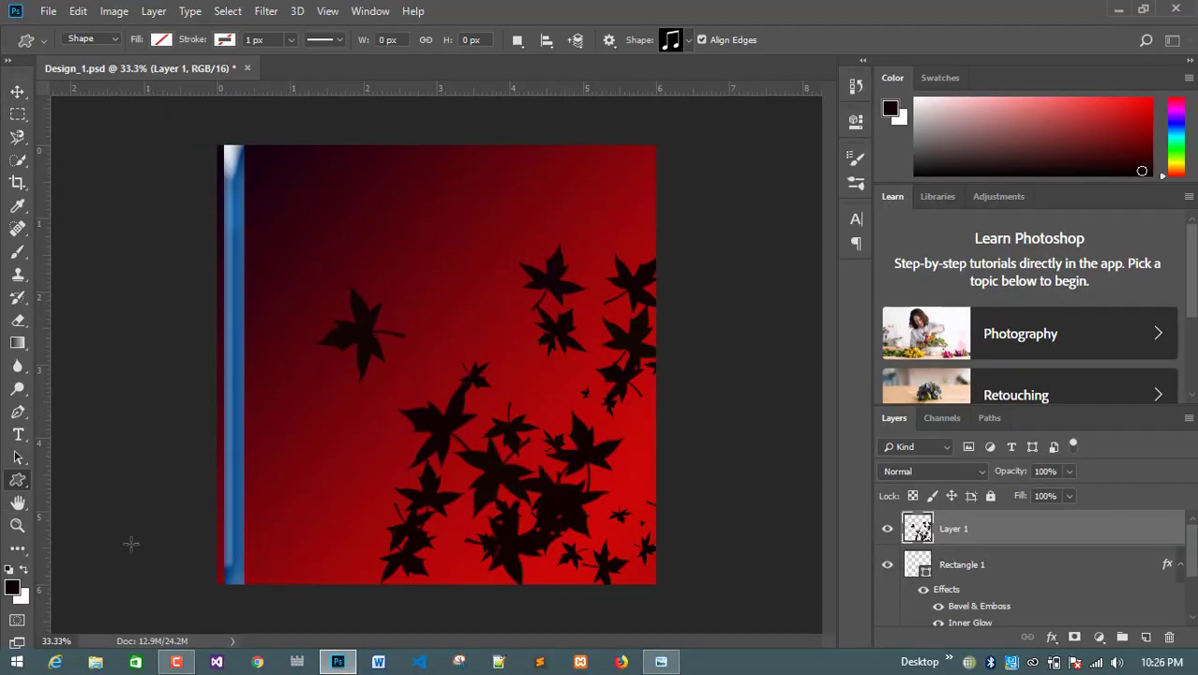
left_click(691, 42)
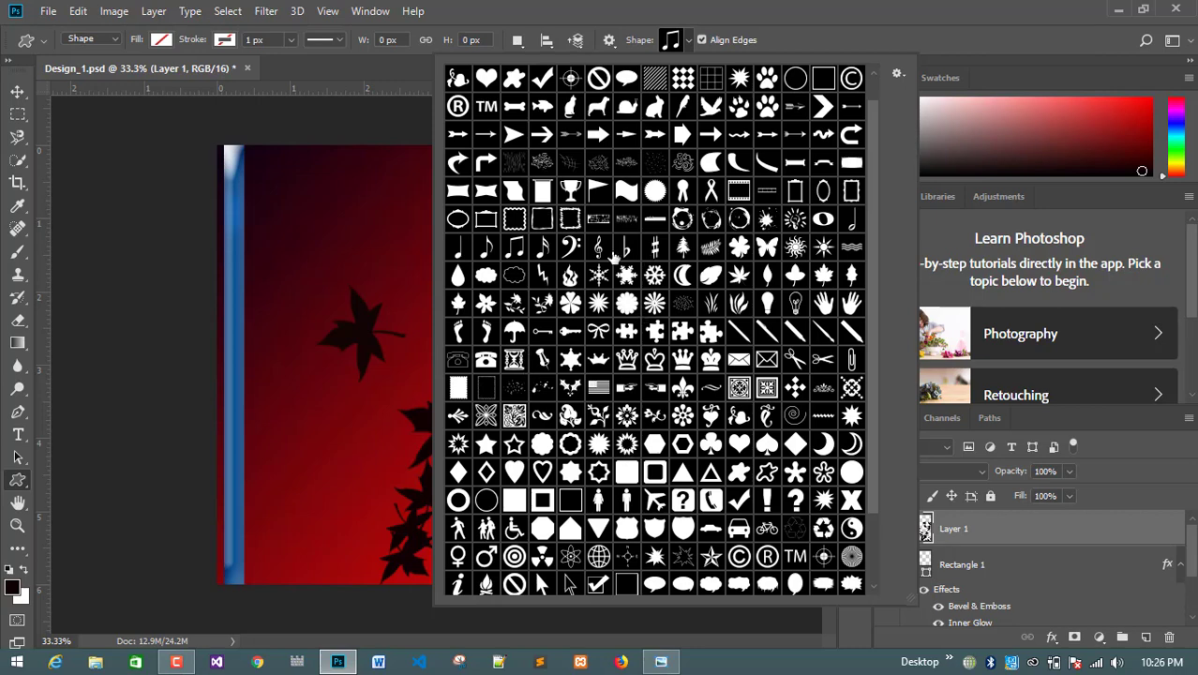
left_click(354, 188)
left_click_drag(355, 188, 487, 302)
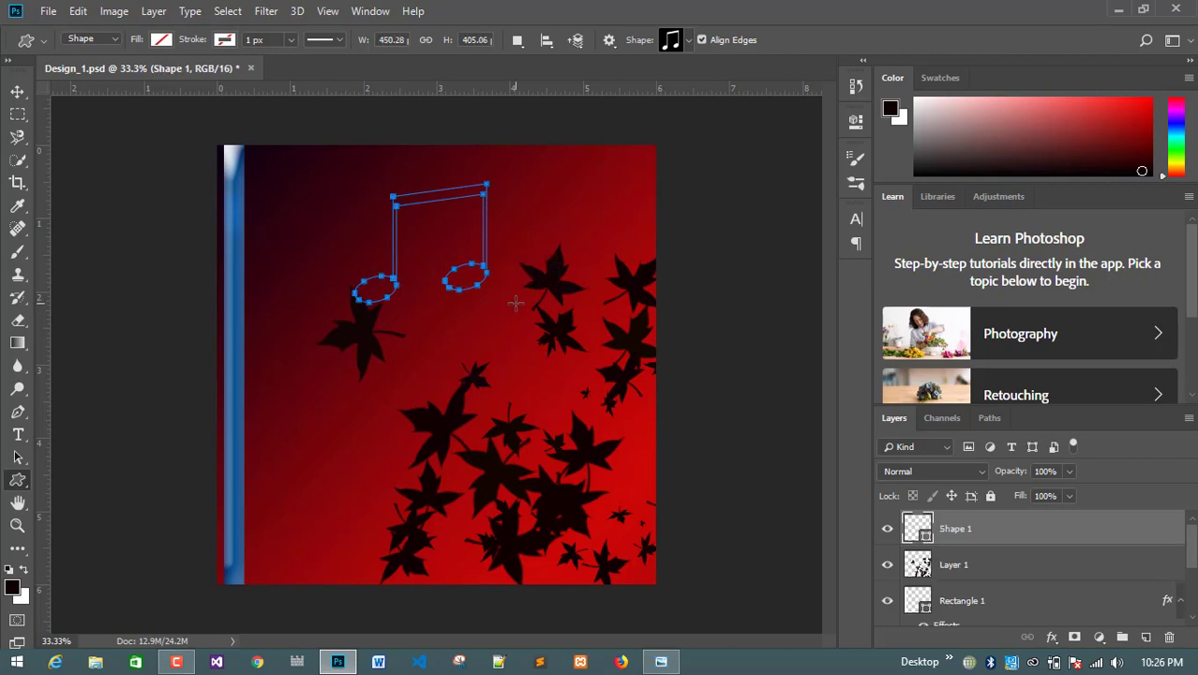
Fill the music note shape with black and shift it slightly to the right on the cover
left_click(161, 41)
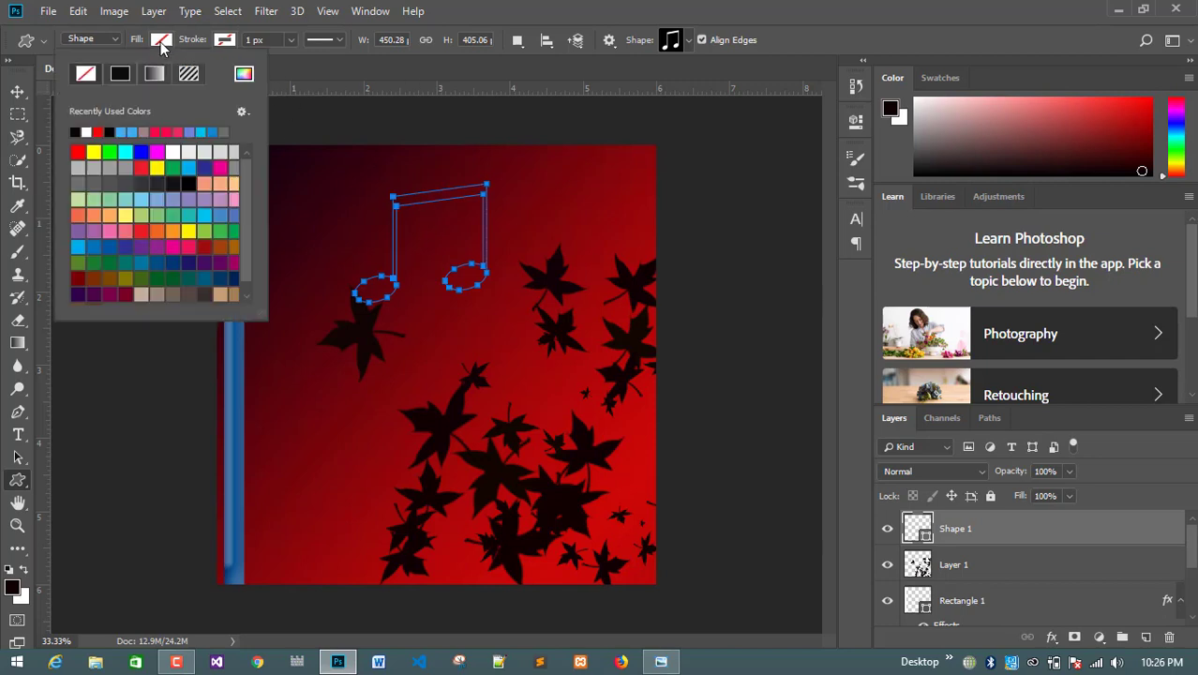
left_click(79, 130)
left_click(18, 91)
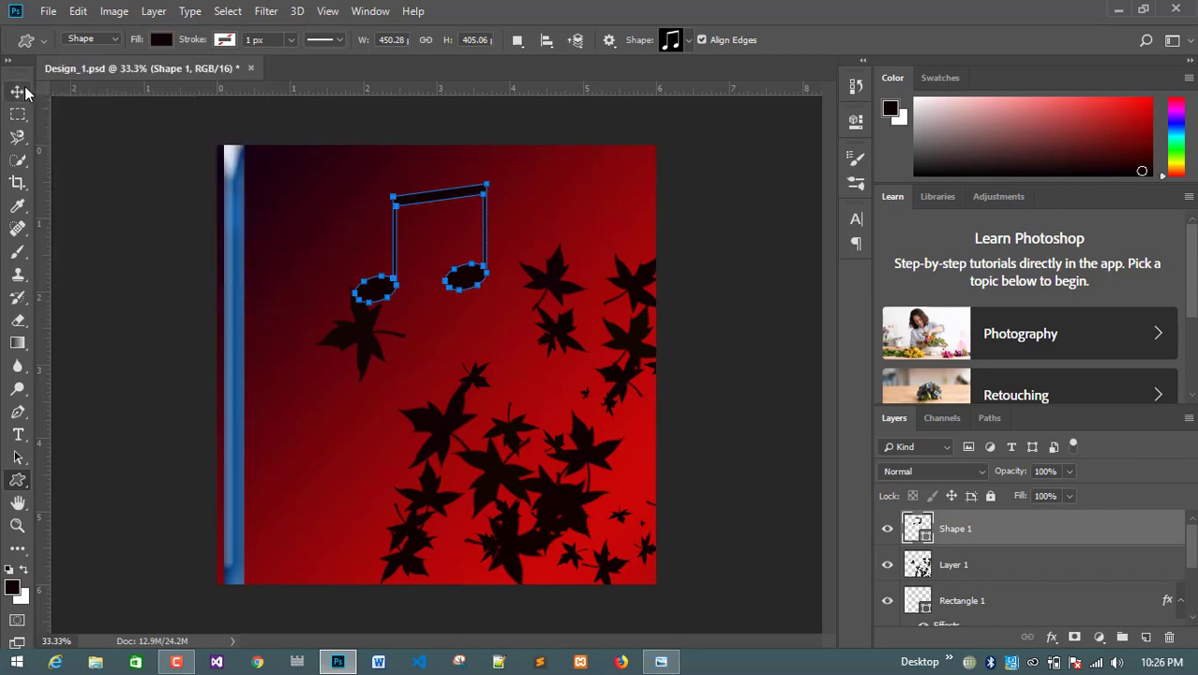
mouse_move(458, 200)
left_mouse_down()
mouse_move(488, 254)
mouse_move(478, 197)
left_mouse_up()
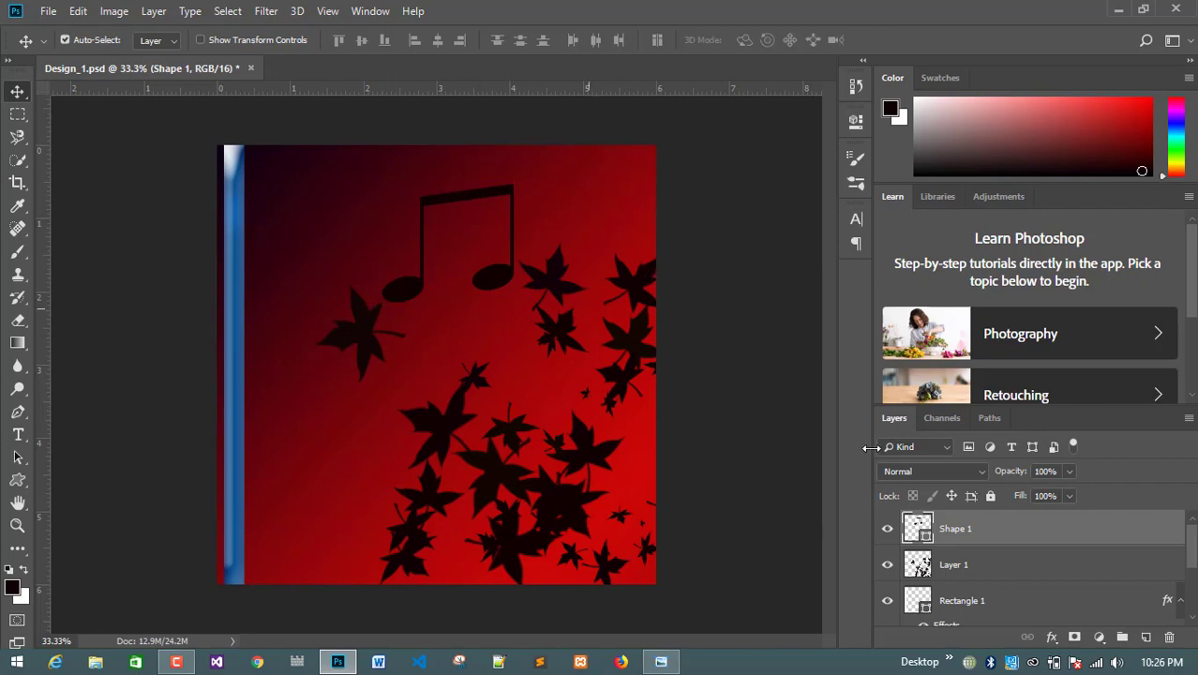
left_click(1052, 638)
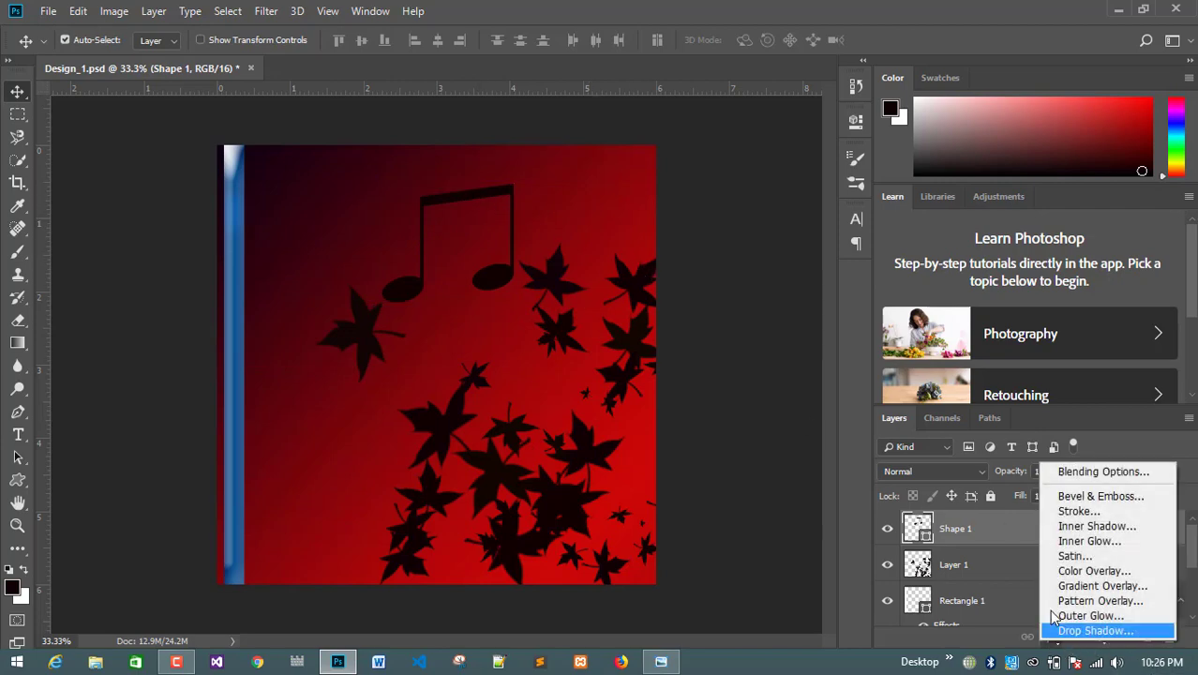
left_click(1101, 573)
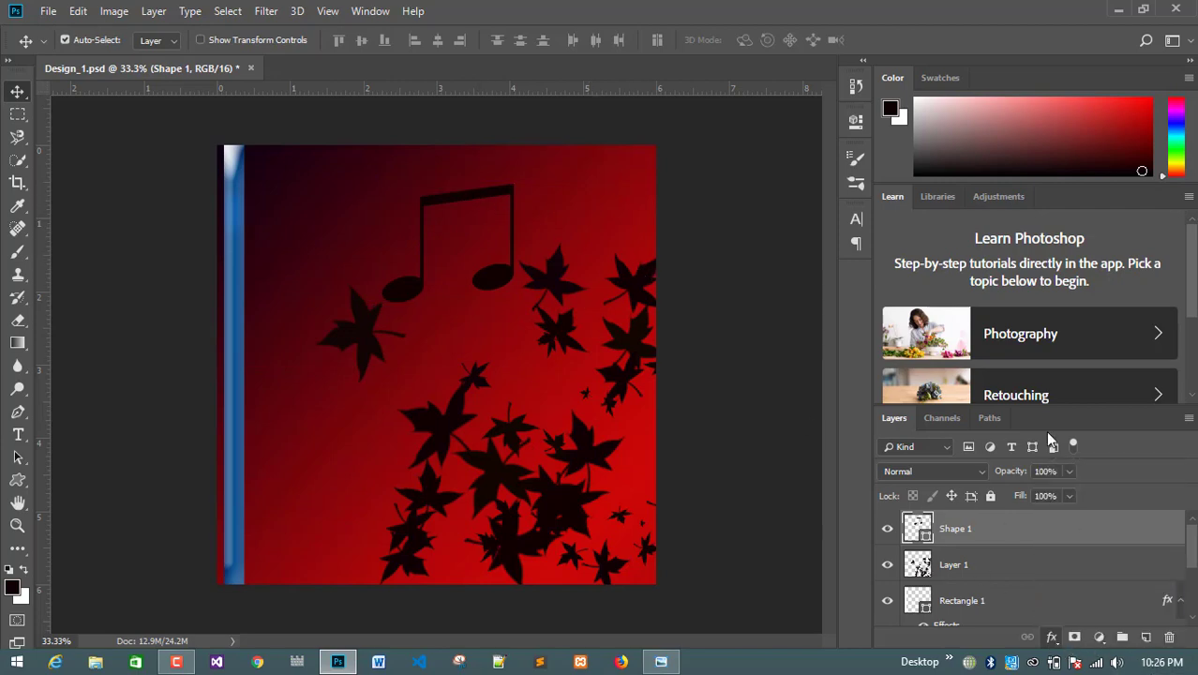
left_click_drag(761, 167, 807, 330)
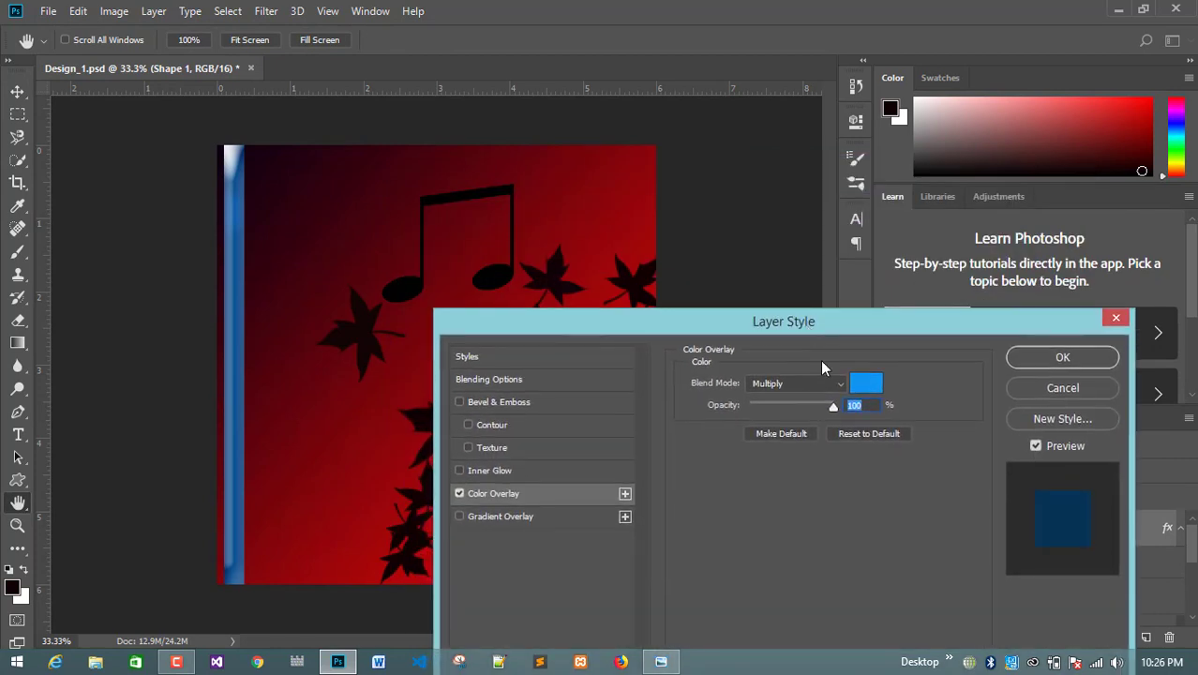
left_click(866, 383)
left_click(650, 214)
left_click(833, 200)
left_click(1075, 385)
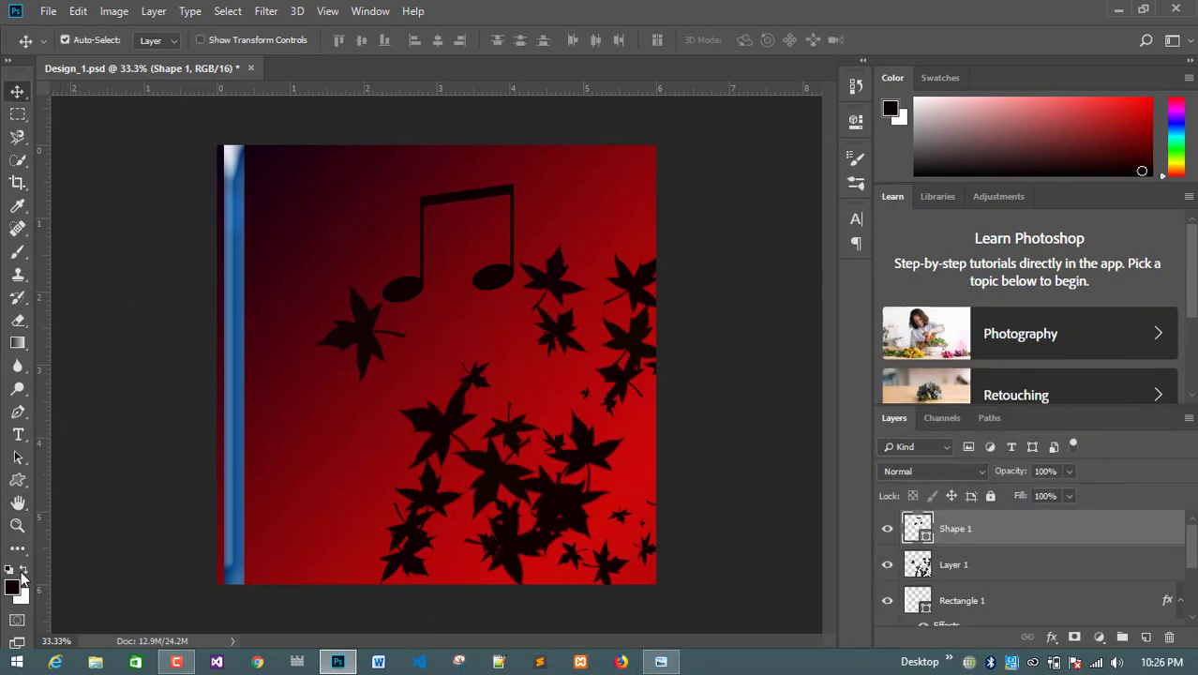
Change the music note shape's fill to light blue and deselect the shape
left_click(17, 479)
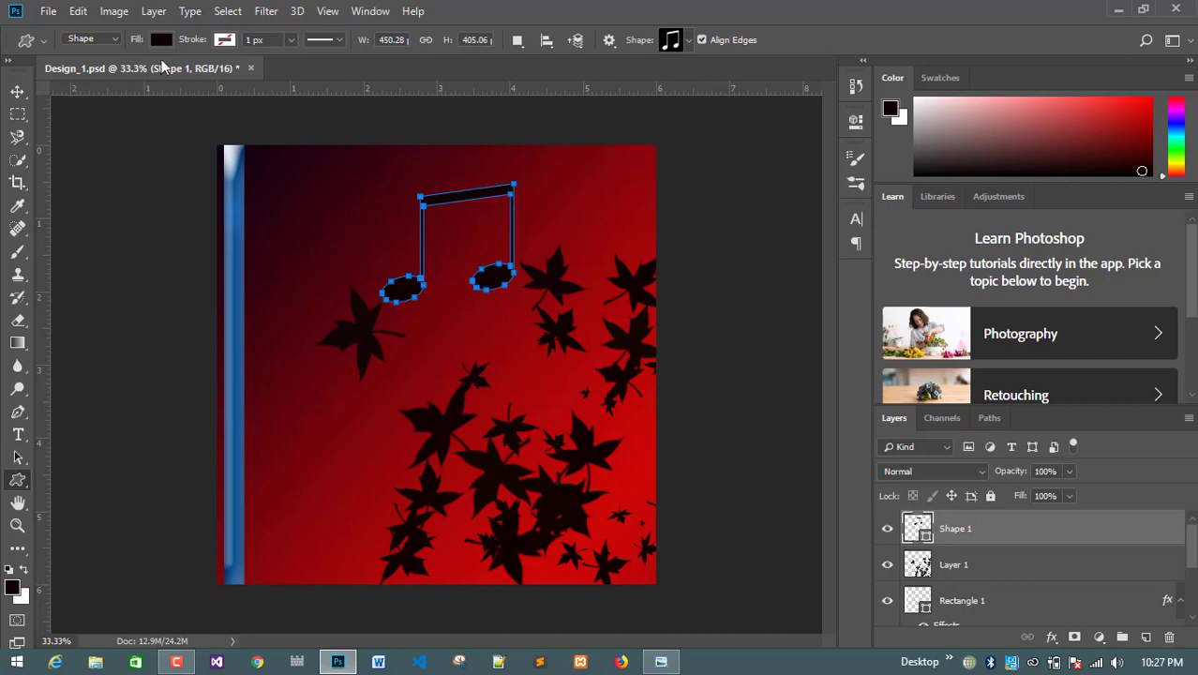
left_click(162, 41)
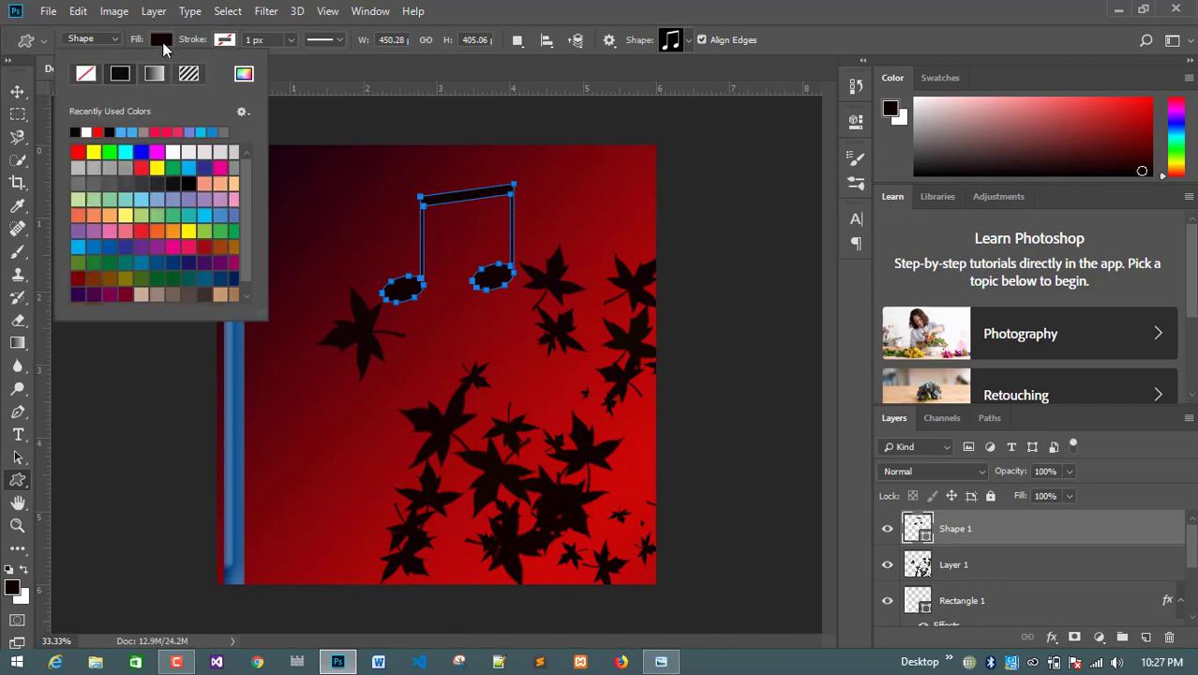
left_click(210, 131)
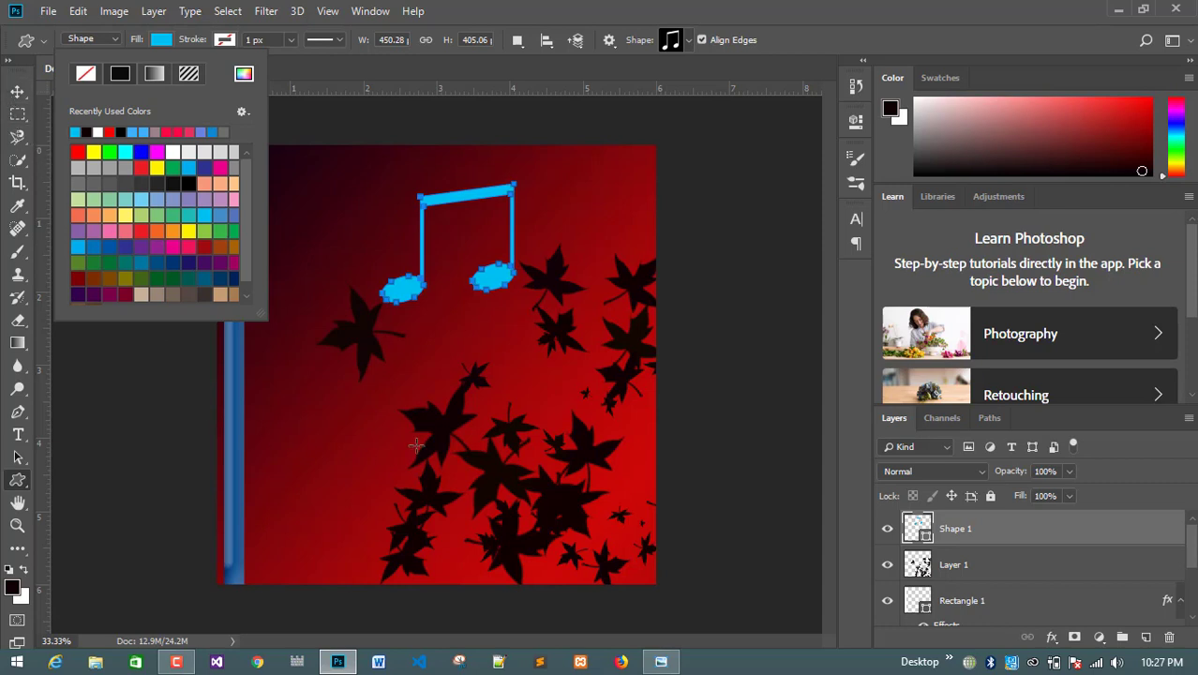
left_click(438, 397)
key("Return")
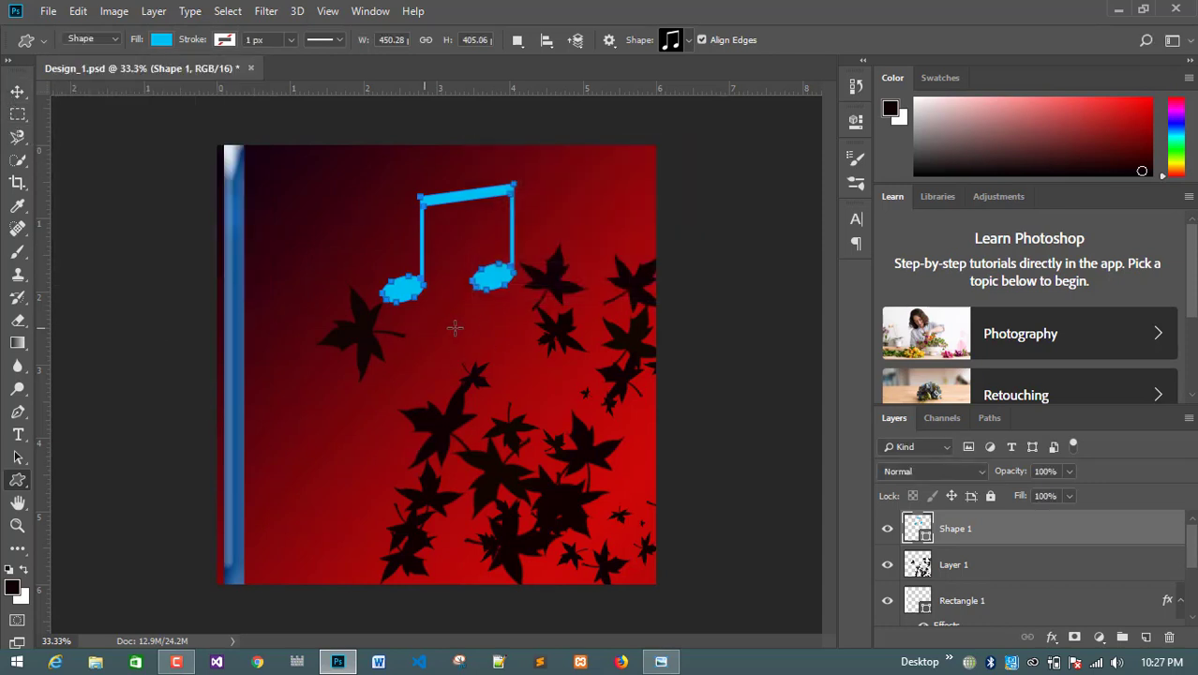
left_click(17, 91)
left_click(466, 345)
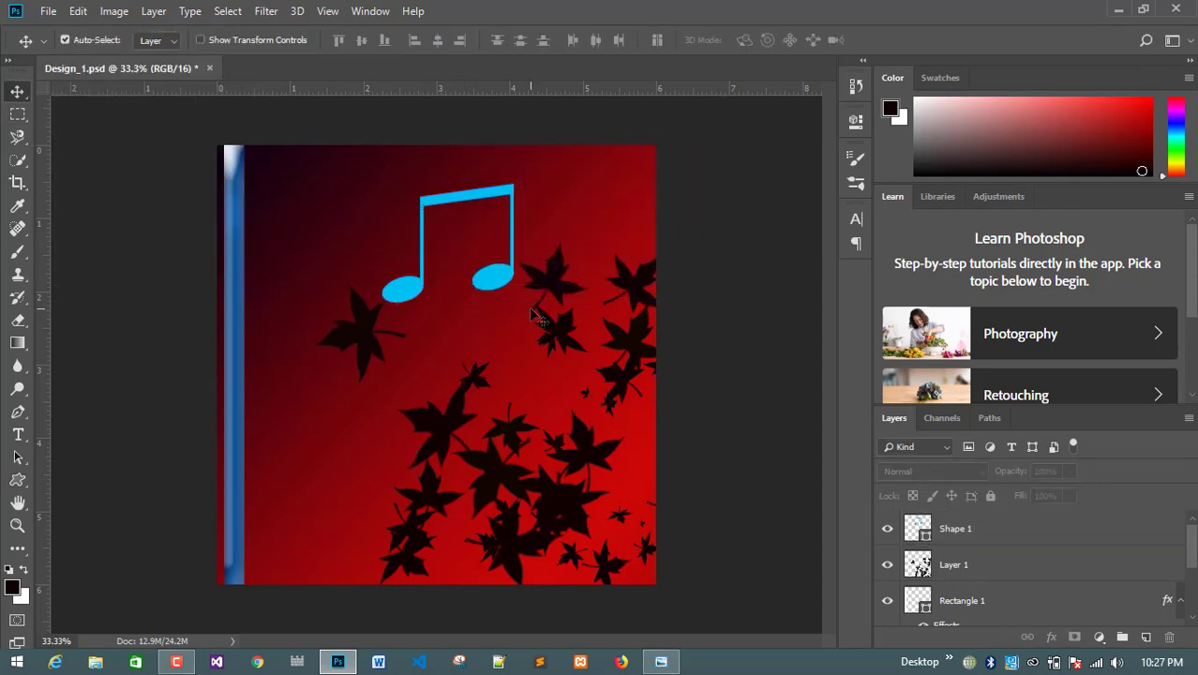
Trace the whole outline of the blue music note with the Magnetic Lasso to make a closed selection
key("ctrl+plus")
key("ctrl+plus")
key("ctrl+plus")
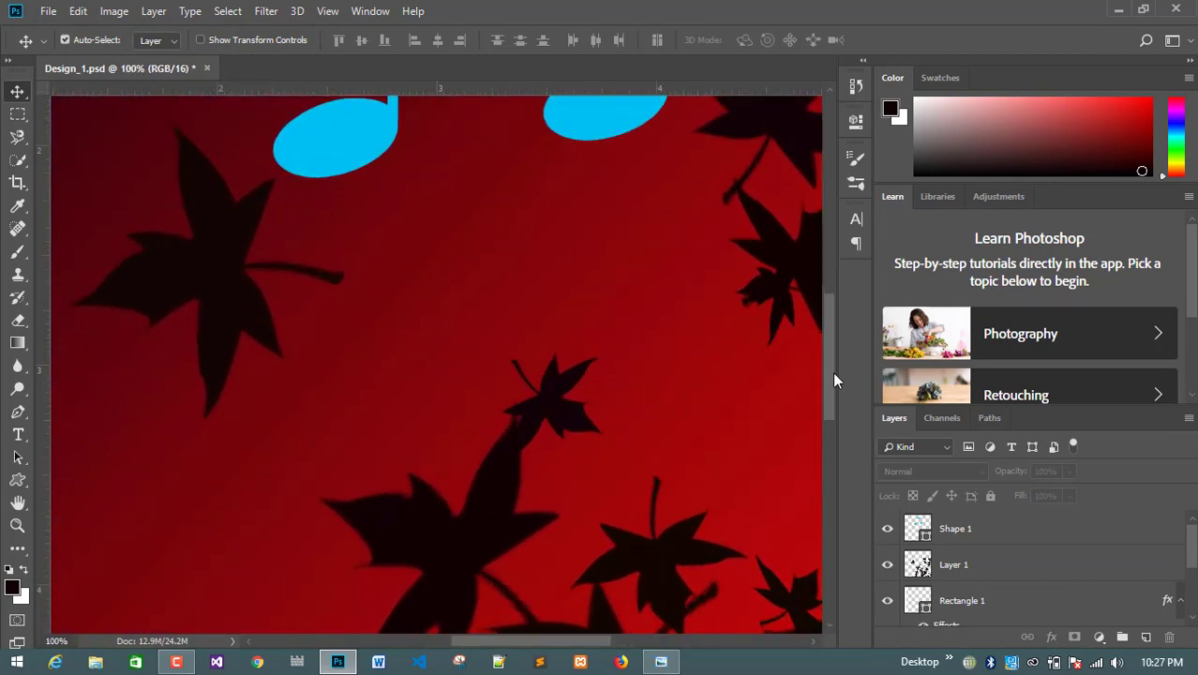
left_click_drag(834, 379, 833, 296)
left_click(661, 662)
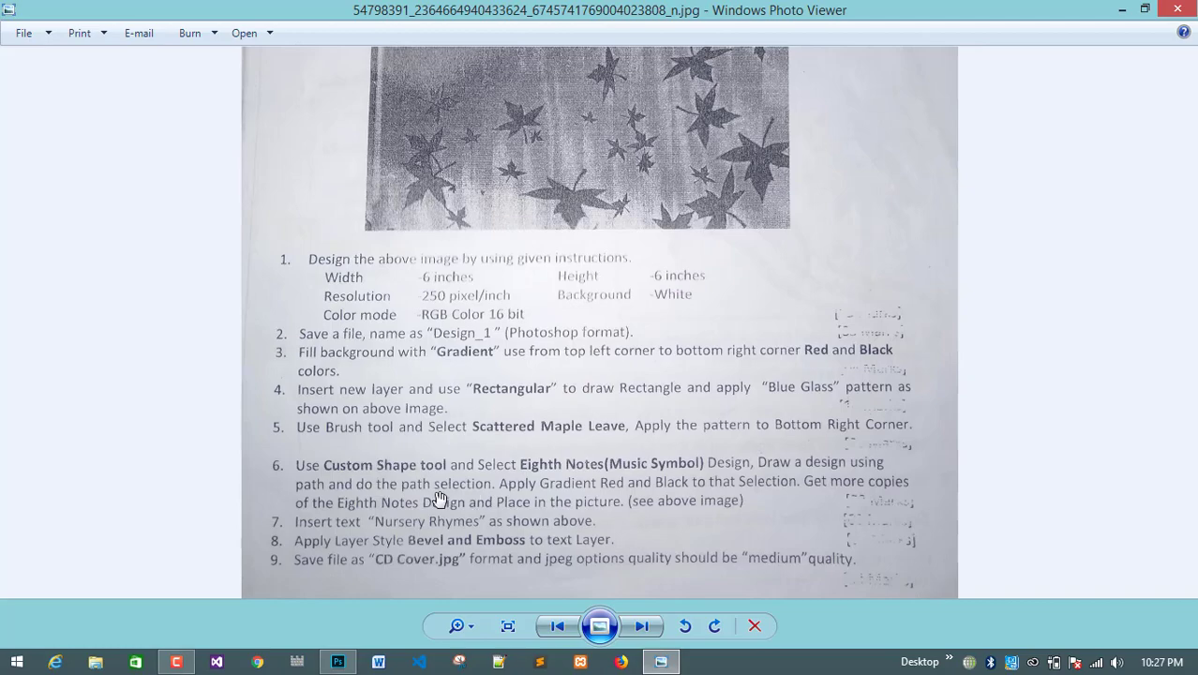
left_click(337, 662)
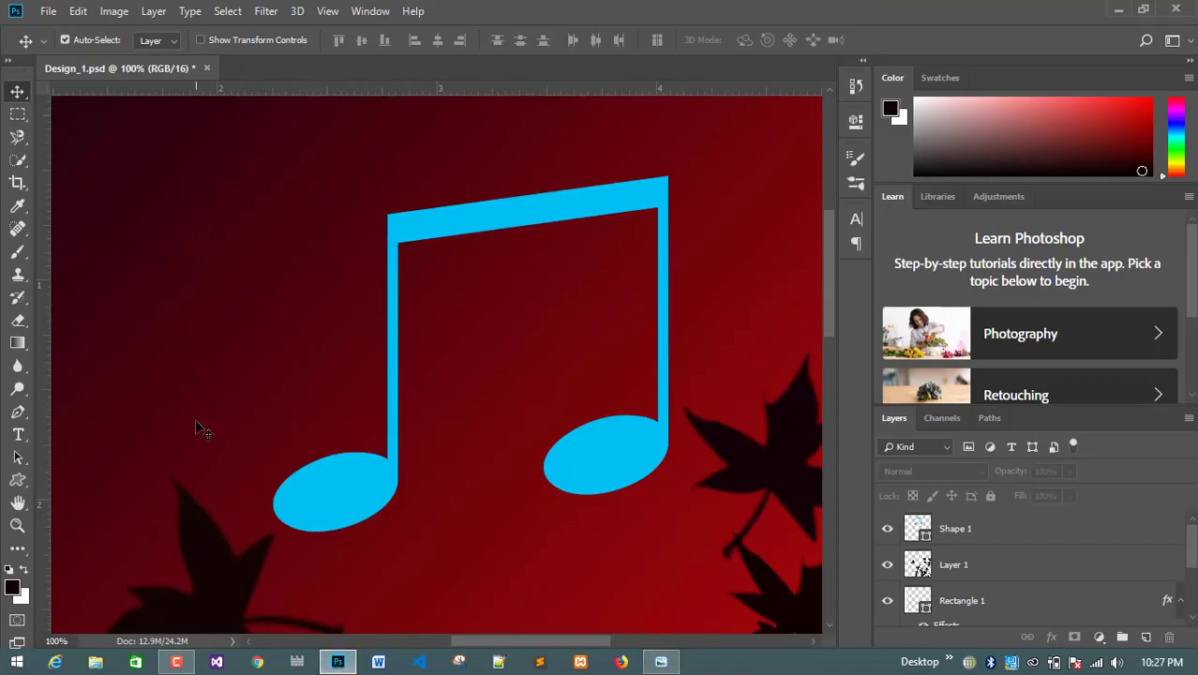
left_click(12, 138)
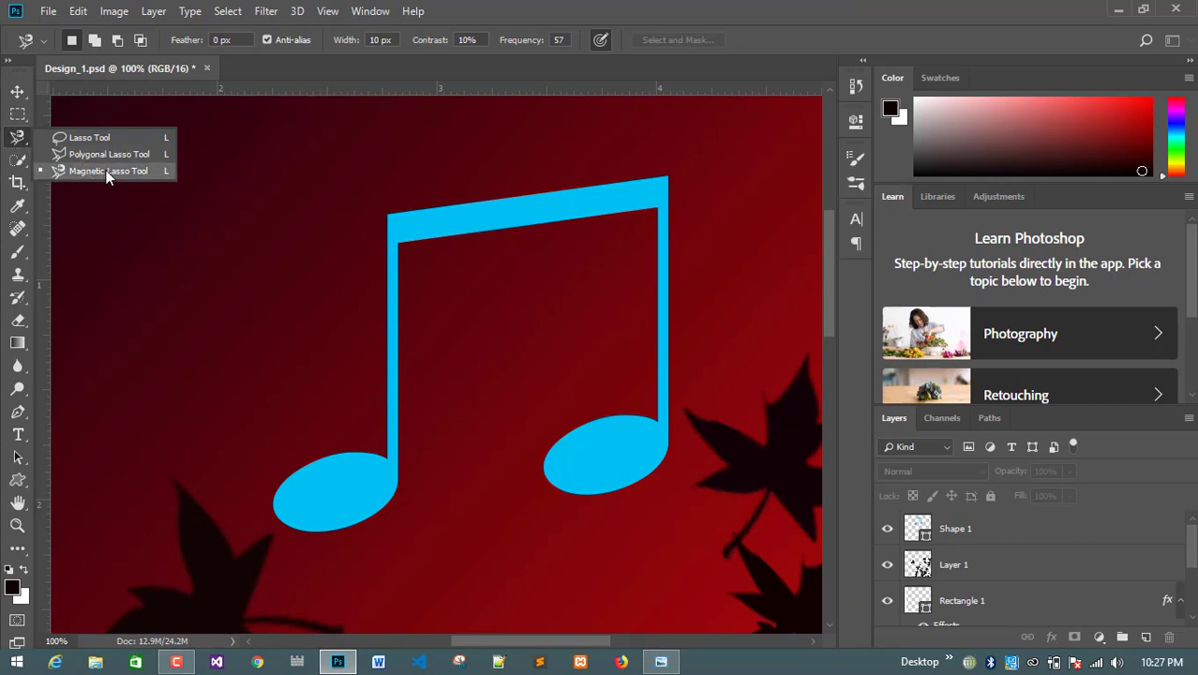
left_click(17, 159)
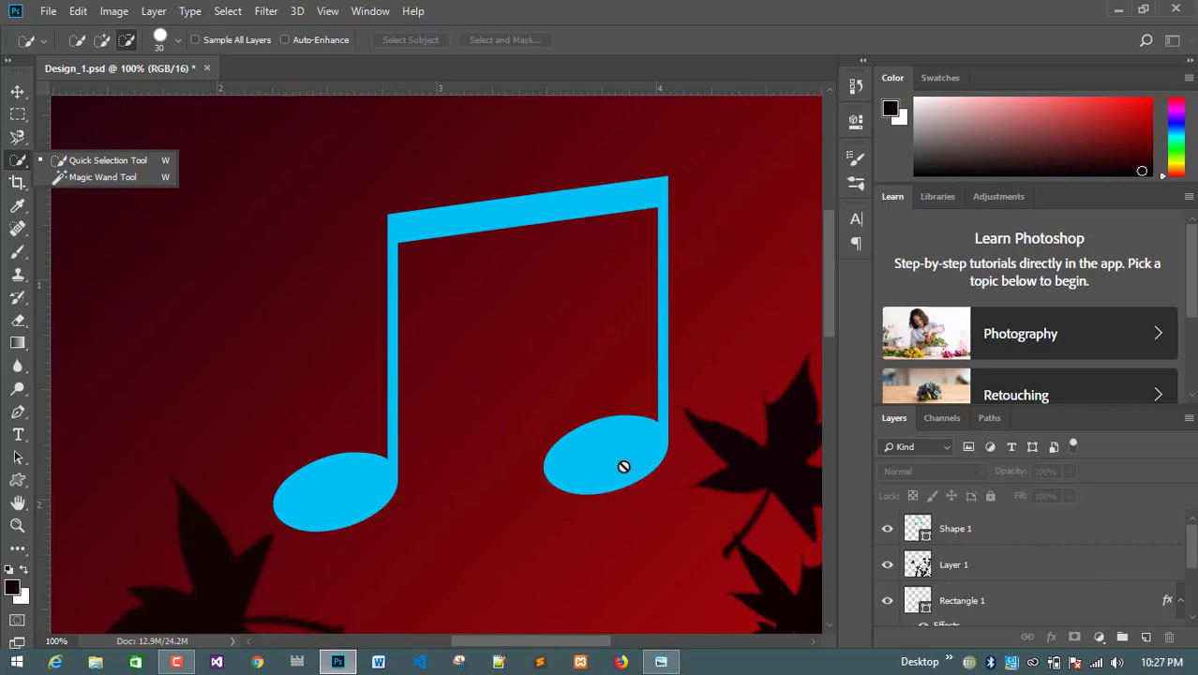
left_click(17, 92)
right_click(20, 137)
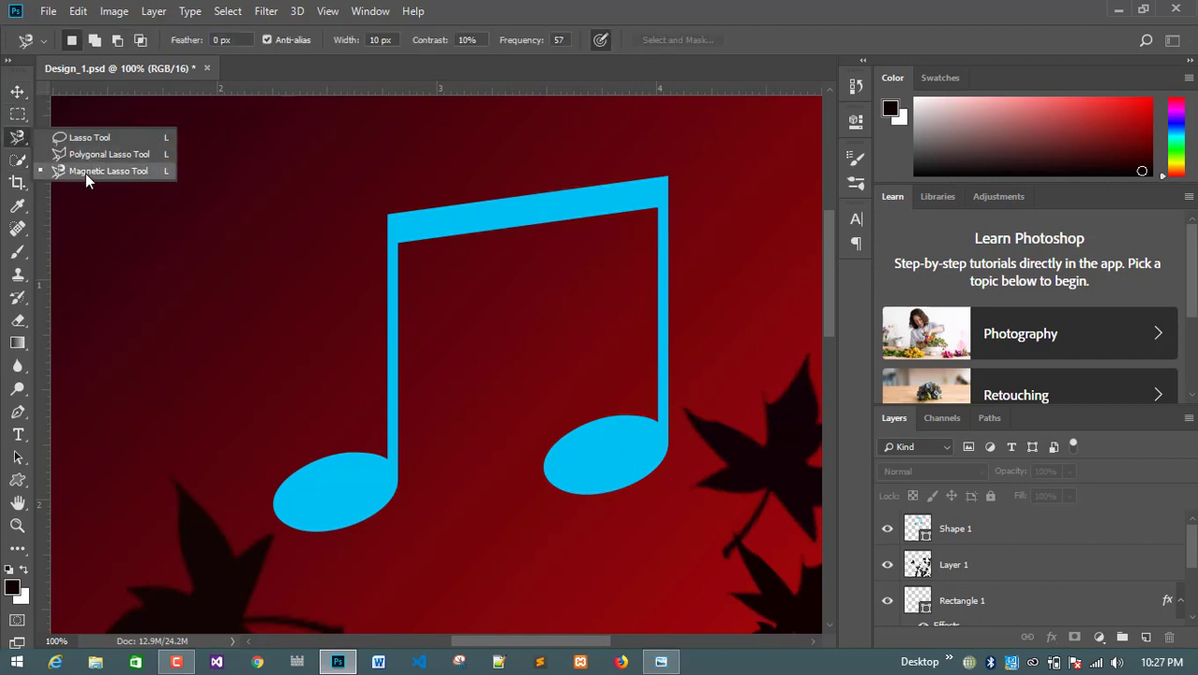
left_click(85, 173)
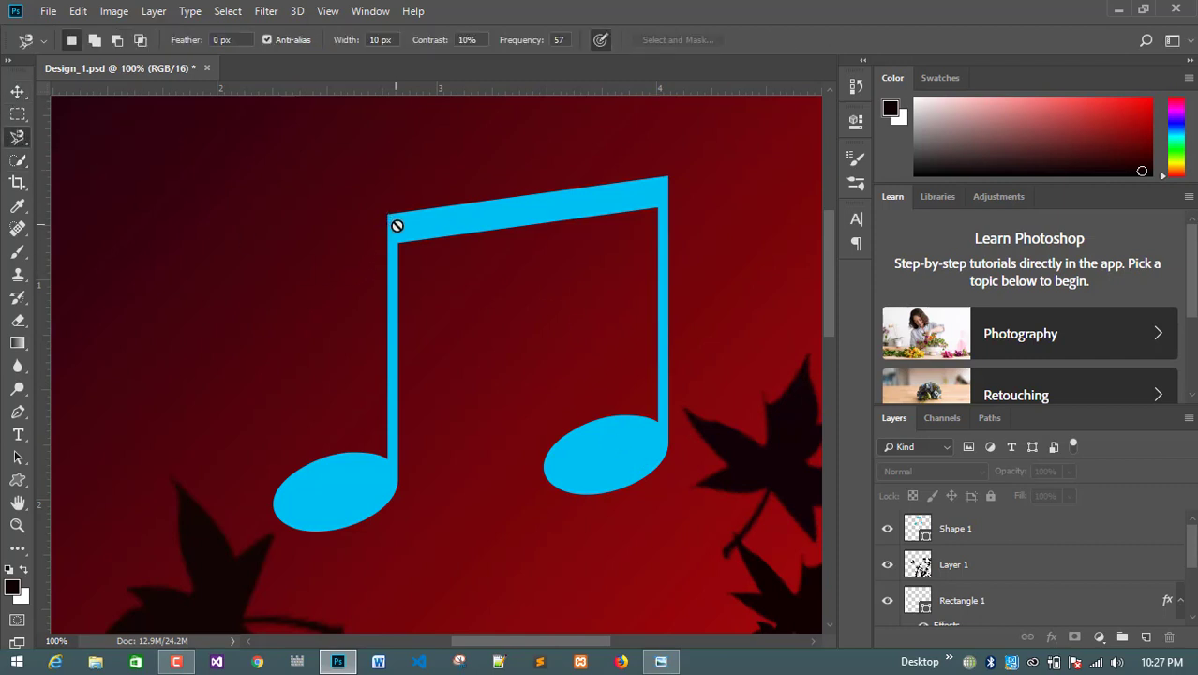
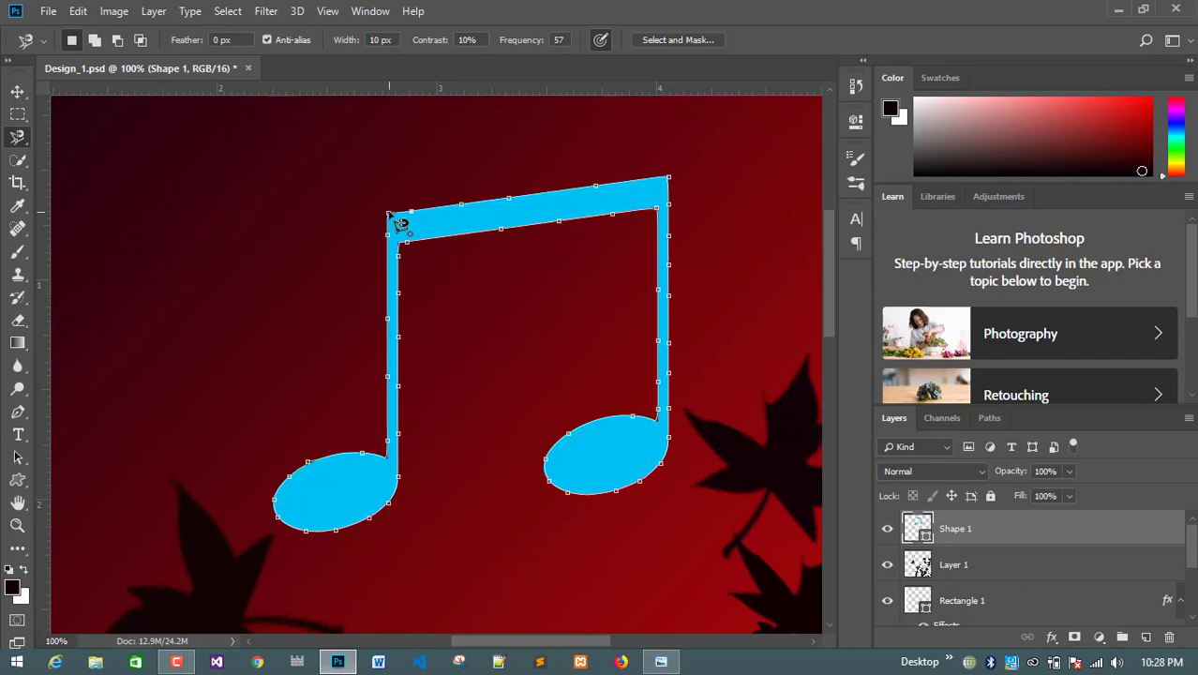
left_click(388, 214)
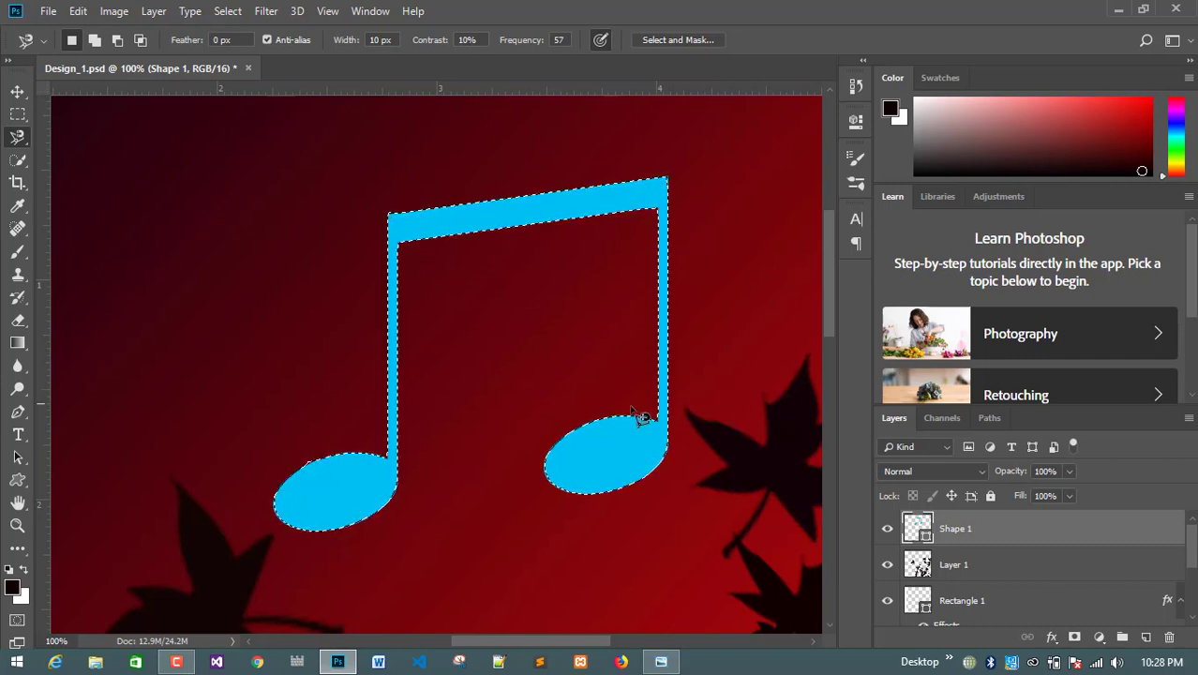
Reread the gradient instruction on the assignment sheet and add a new layer above the music note shape
left_click(661, 662)
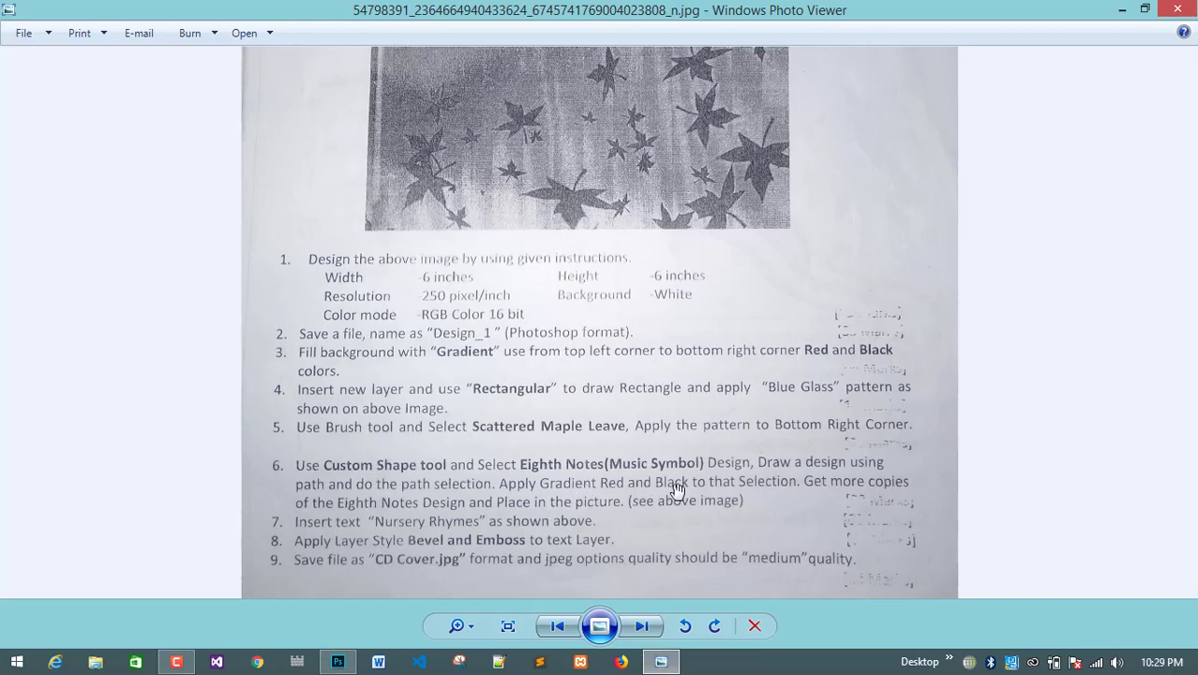
left_click(337, 662)
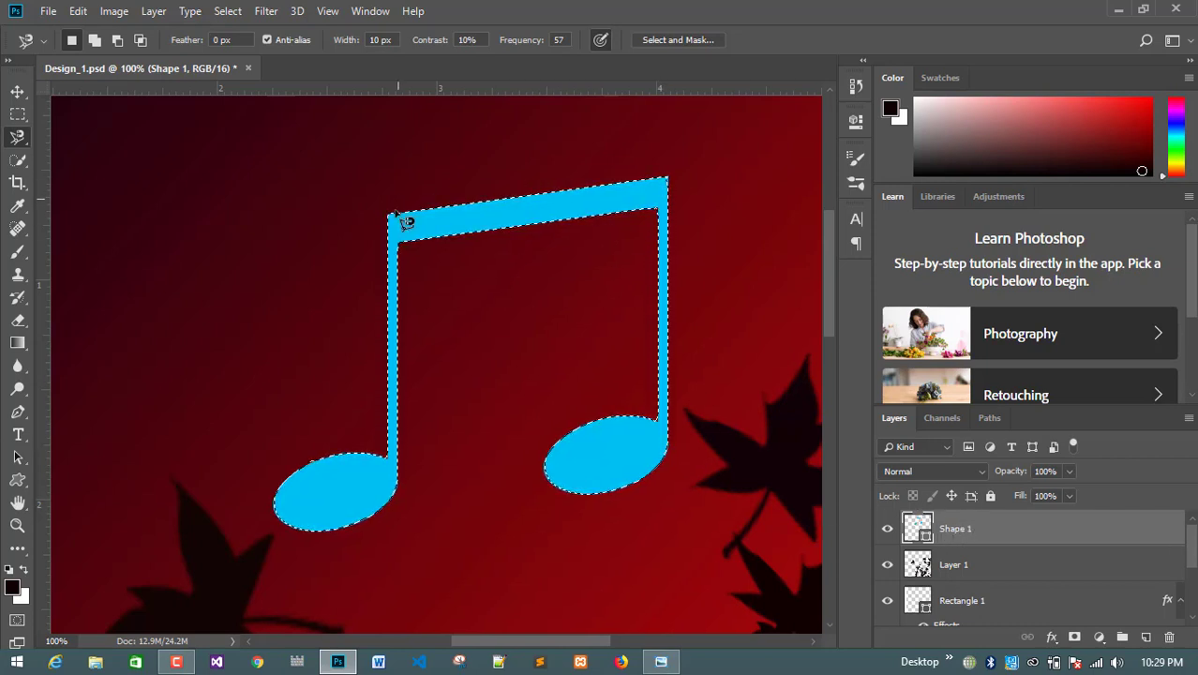
left_click(1146, 637)
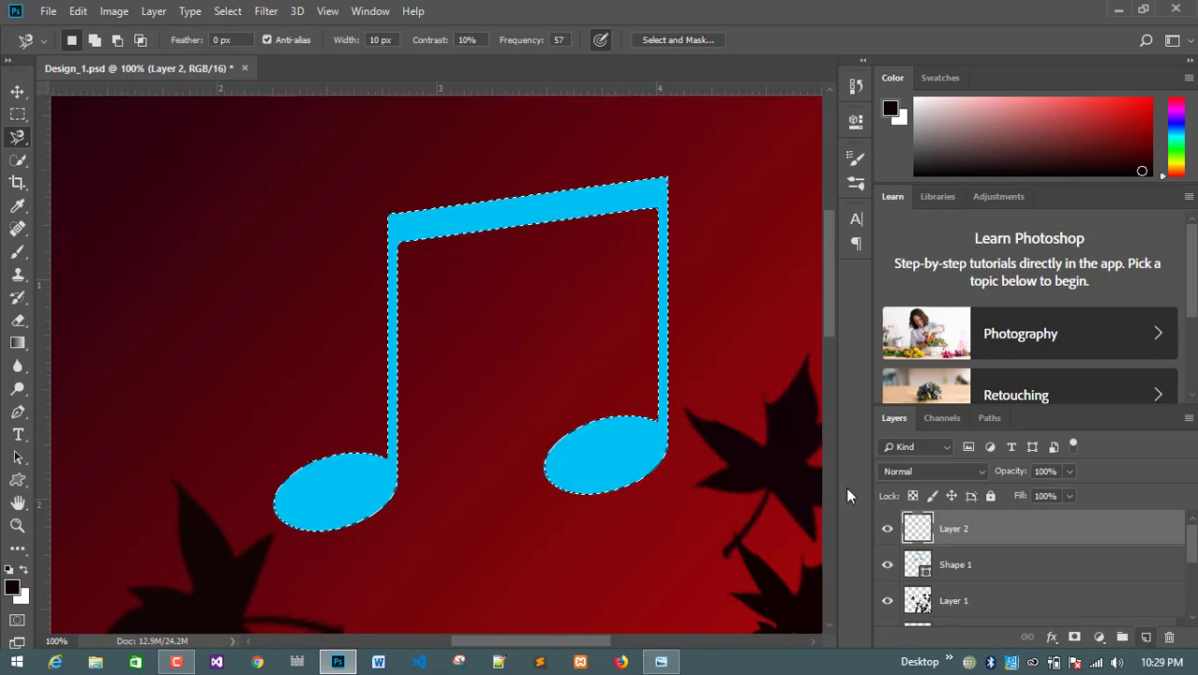
Open the Gradient tool's current gradient for editing and set its starting color stop to black
left_click(15, 345)
right_click(17, 347)
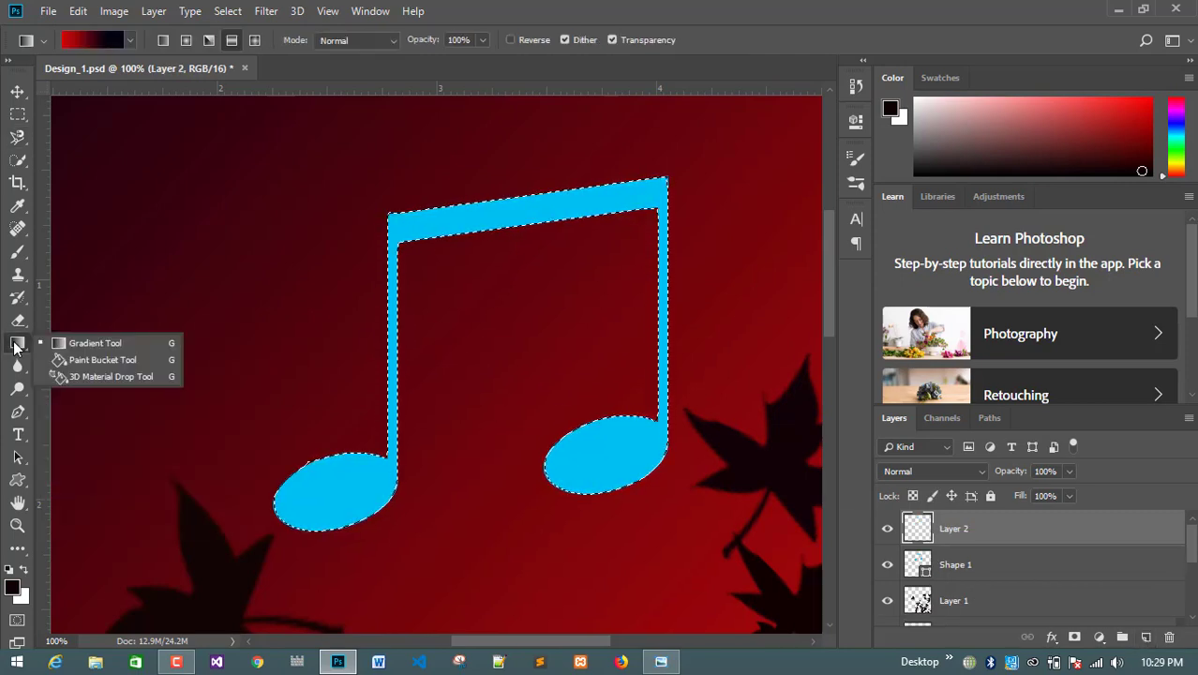
left_click(16, 346)
left_click(124, 43)
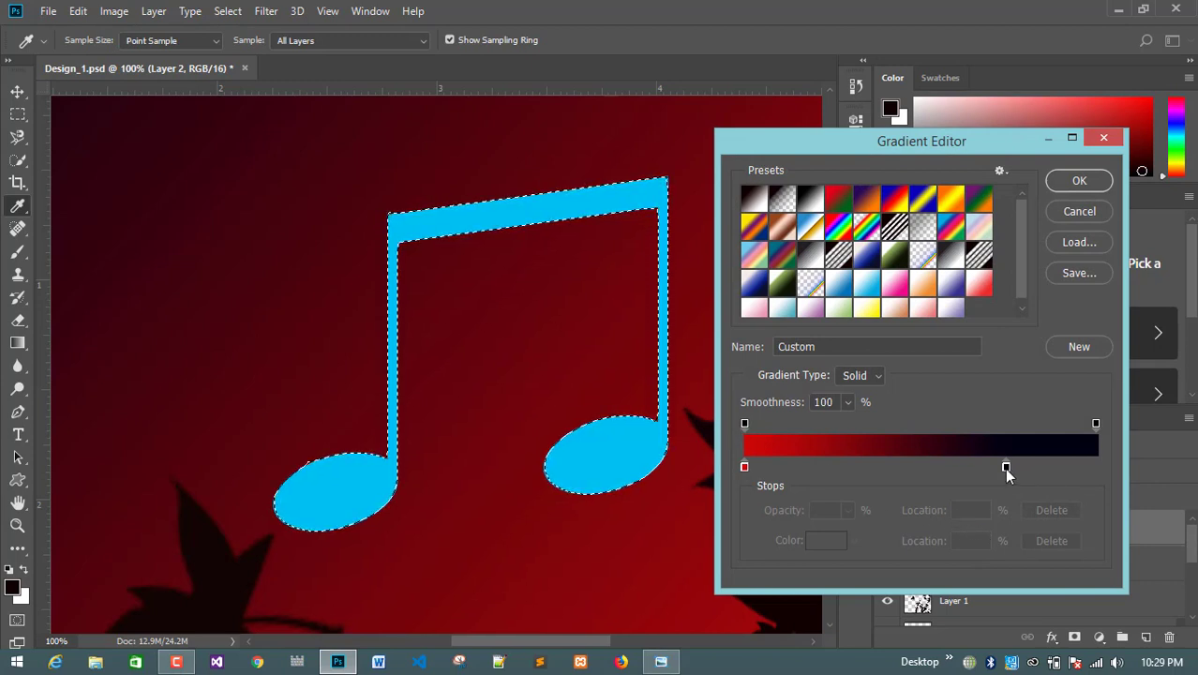
left_click(746, 468)
left_click(821, 542)
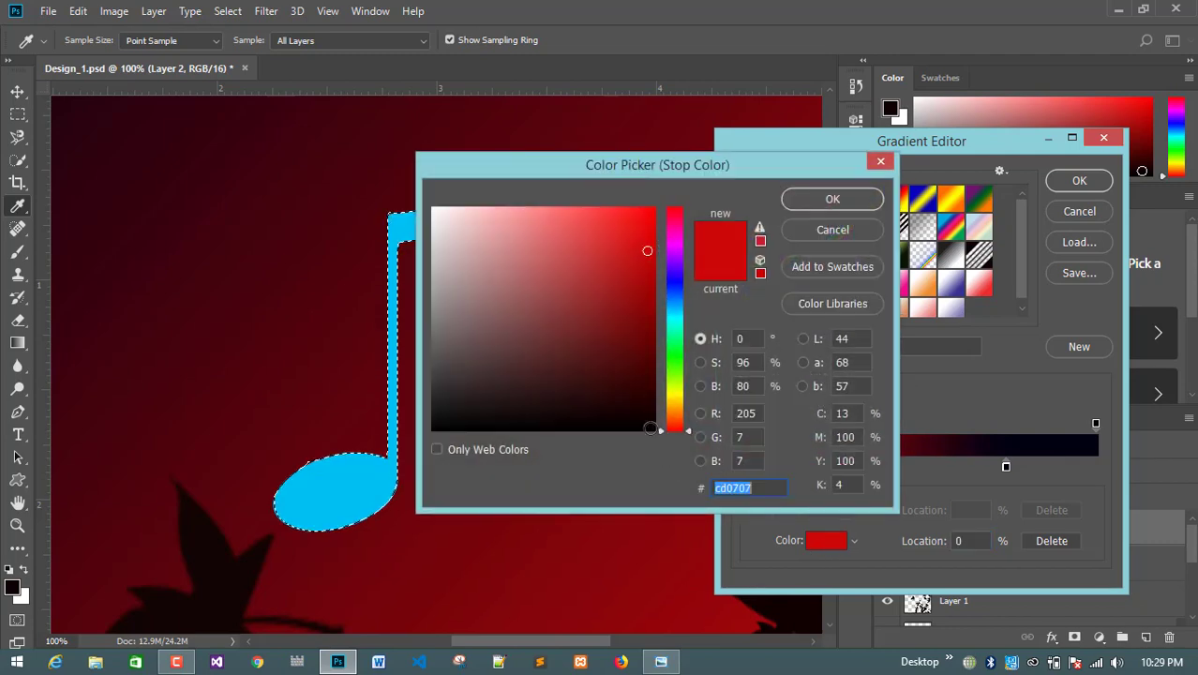
left_click(650, 428)
left_click(825, 202)
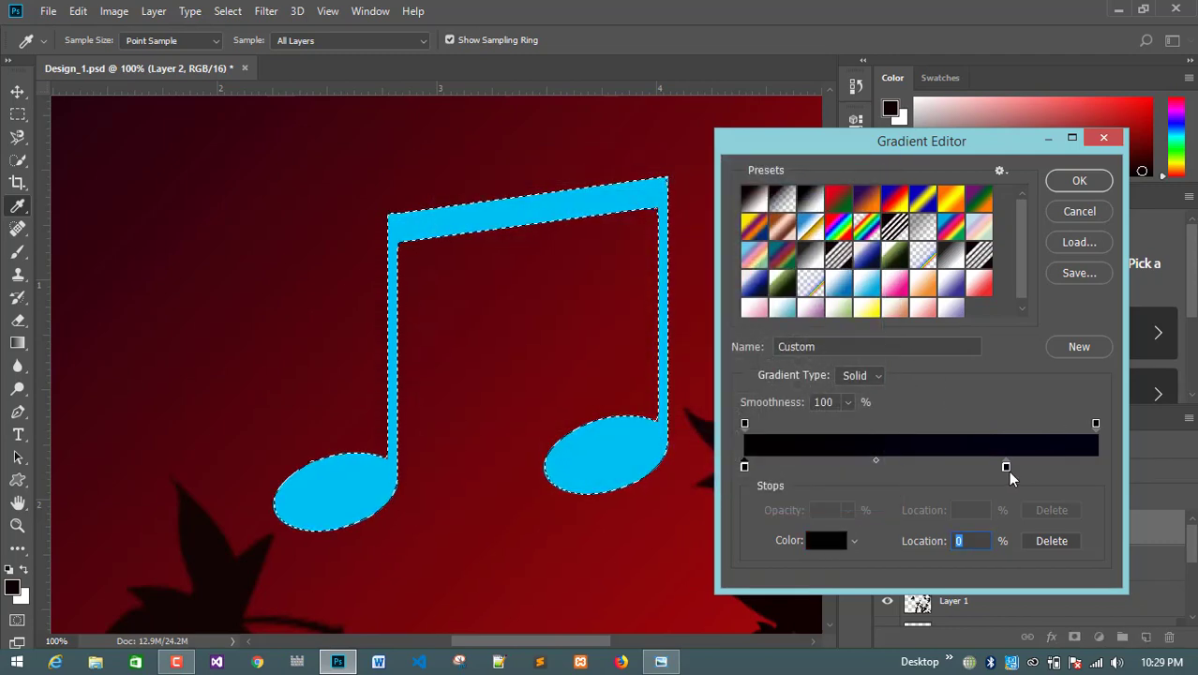
Set the gradient's color stop at 74% to bright red (f51020) and accept the edited gradient
left_click(1006, 467)
left_click(827, 542)
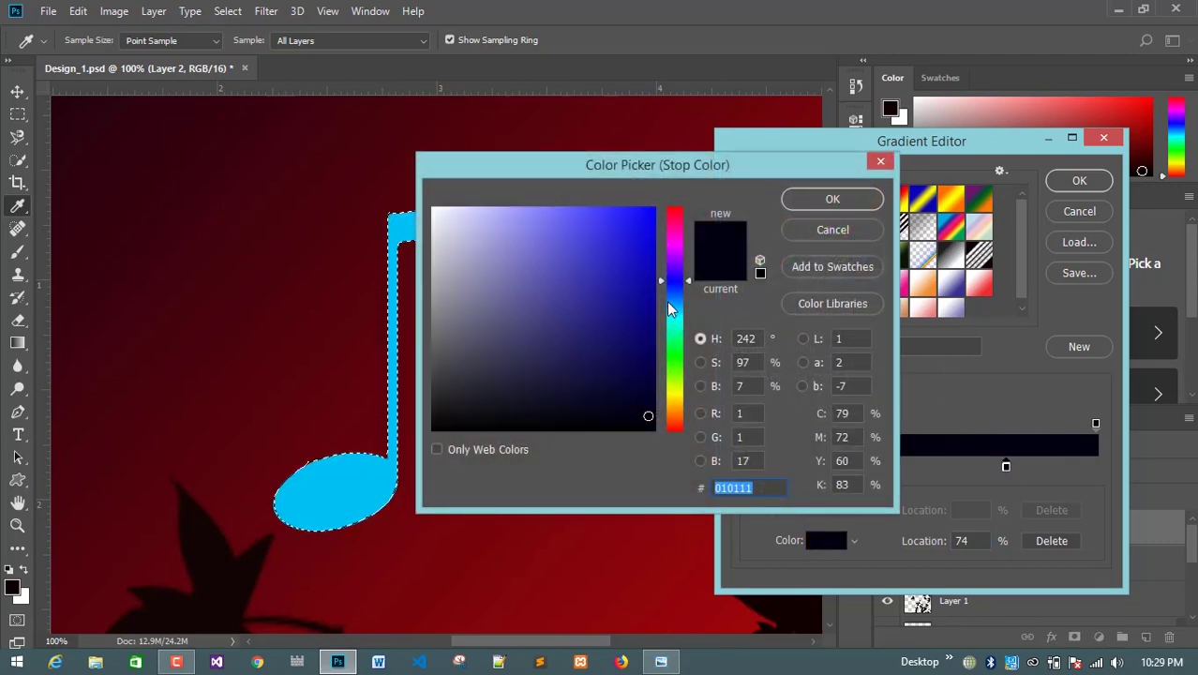
left_click_drag(668, 302, 673, 215)
left_click(646, 213)
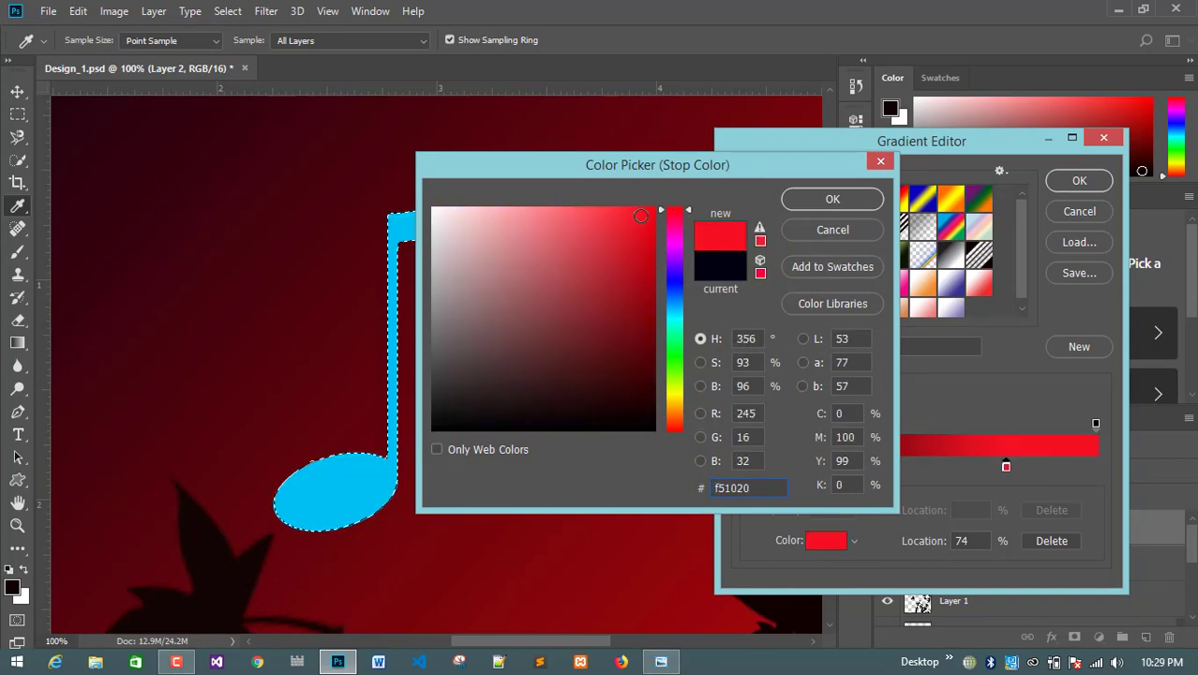
left_click(830, 197)
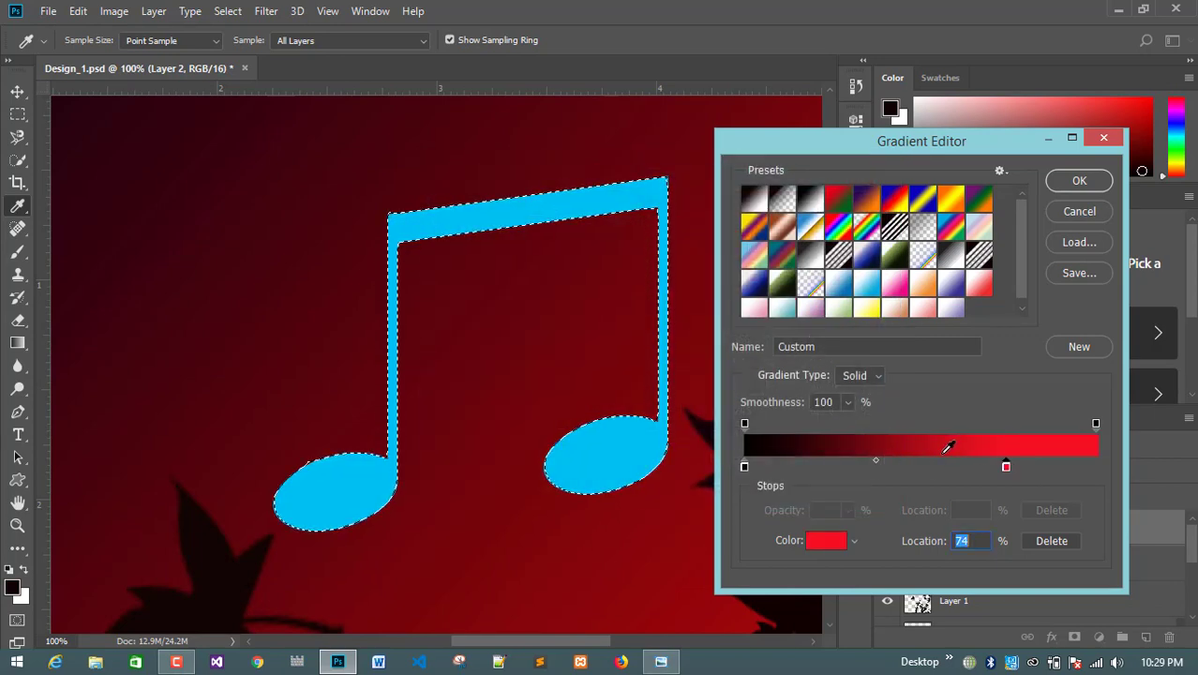
left_click(1079, 180)
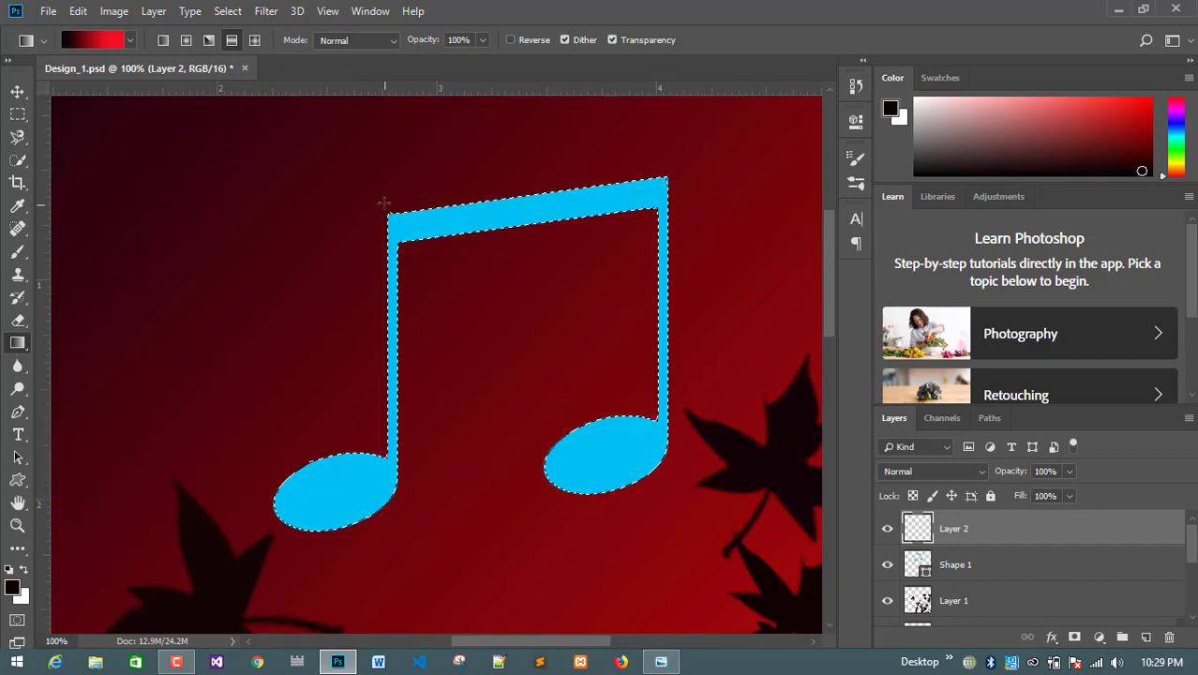
Fill the note selection with the black-to-red gradient, trying several directions and ending with black at the right note head and red at the beam
left_click_drag(365, 152, 604, 416)
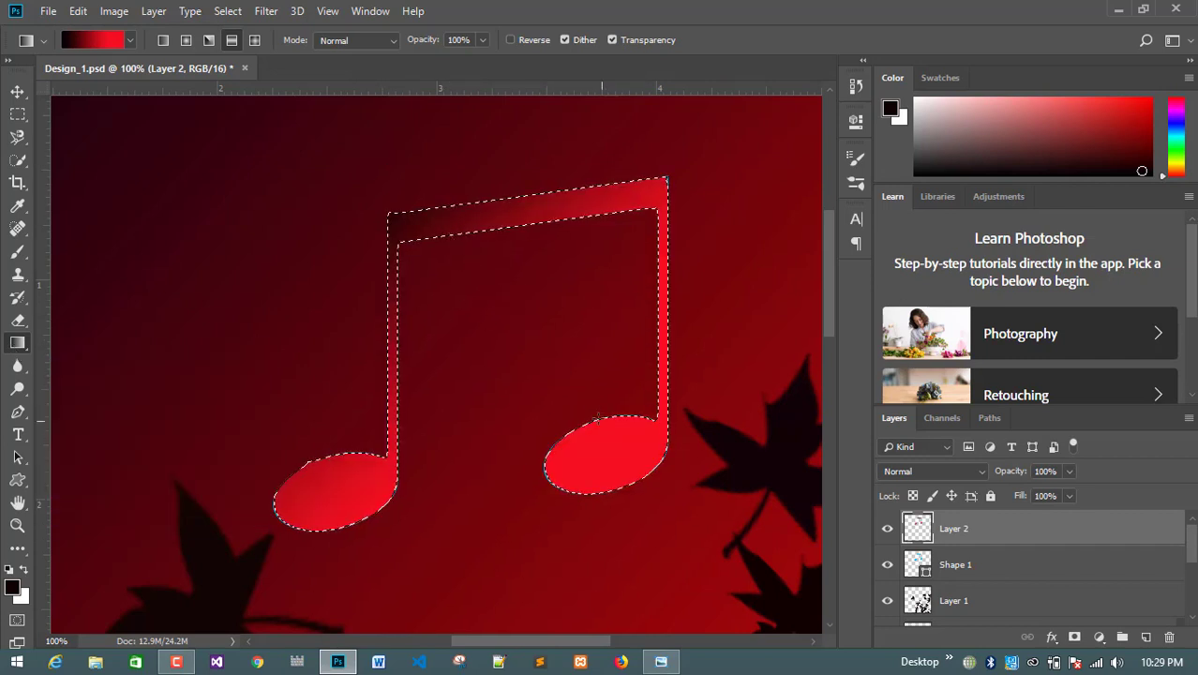
left_click_drag(320, 213, 621, 383)
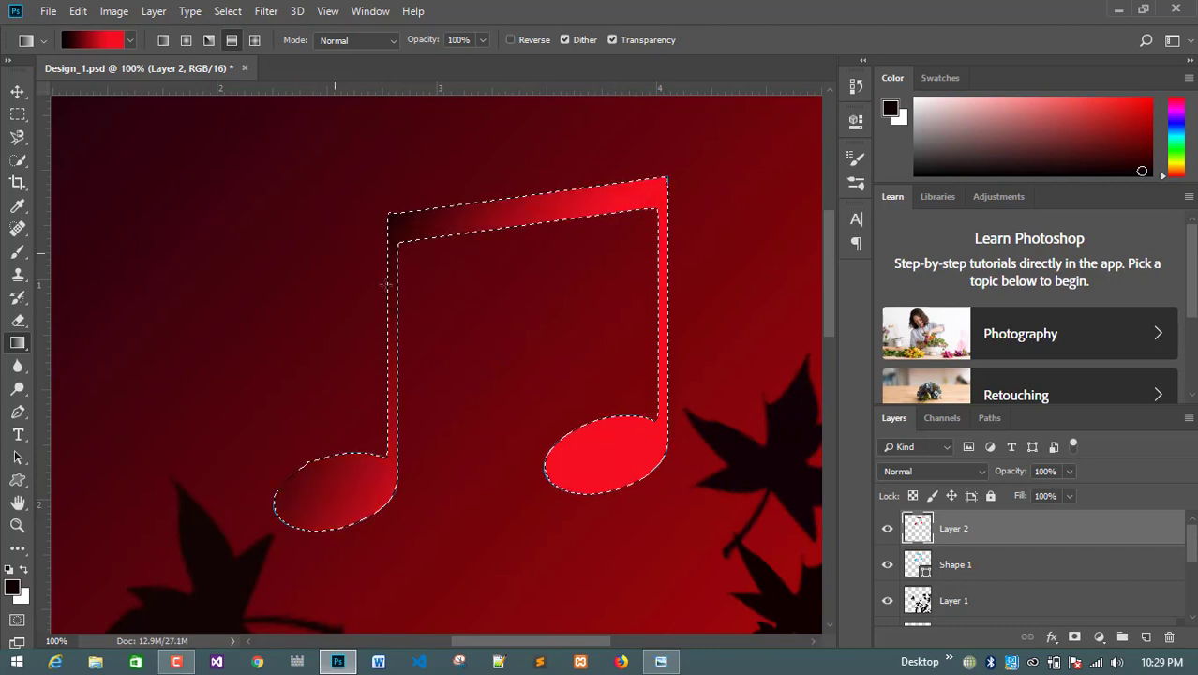
left_click_drag(602, 465, 415, 197)
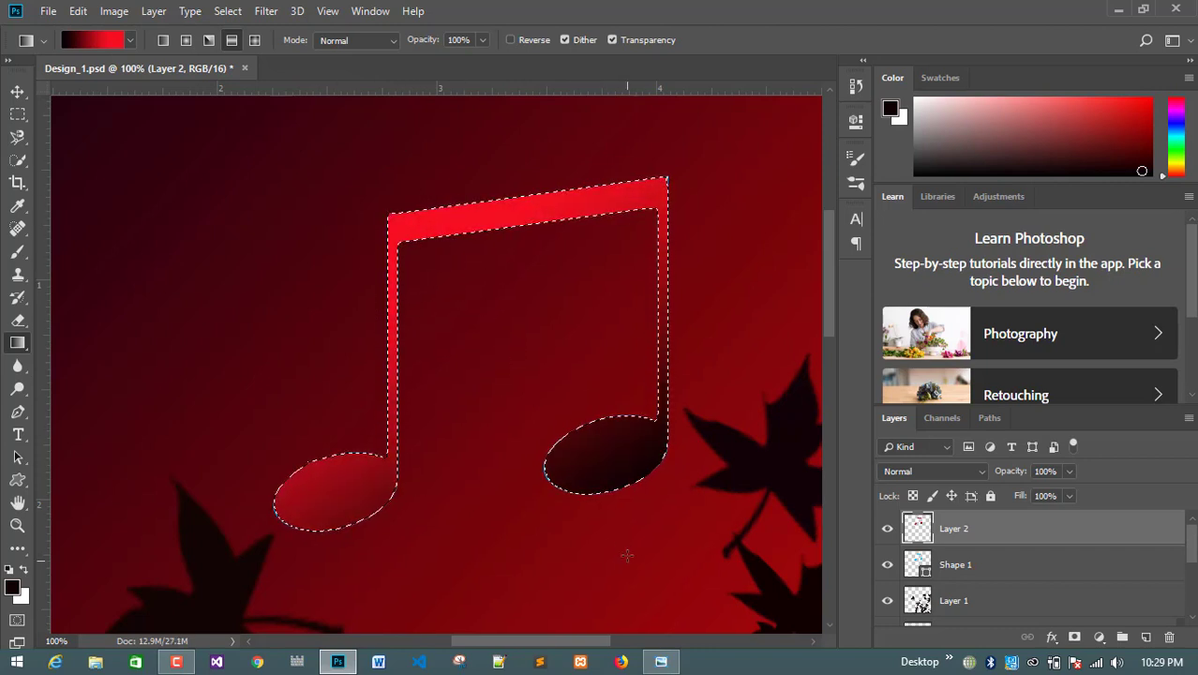
Refill the note selection with the black-to-red gradient in several directions, ending with black on the beam and red on both note heads
left_click_drag(621, 527, 482, 204)
left_click_drag(445, 567, 454, 278)
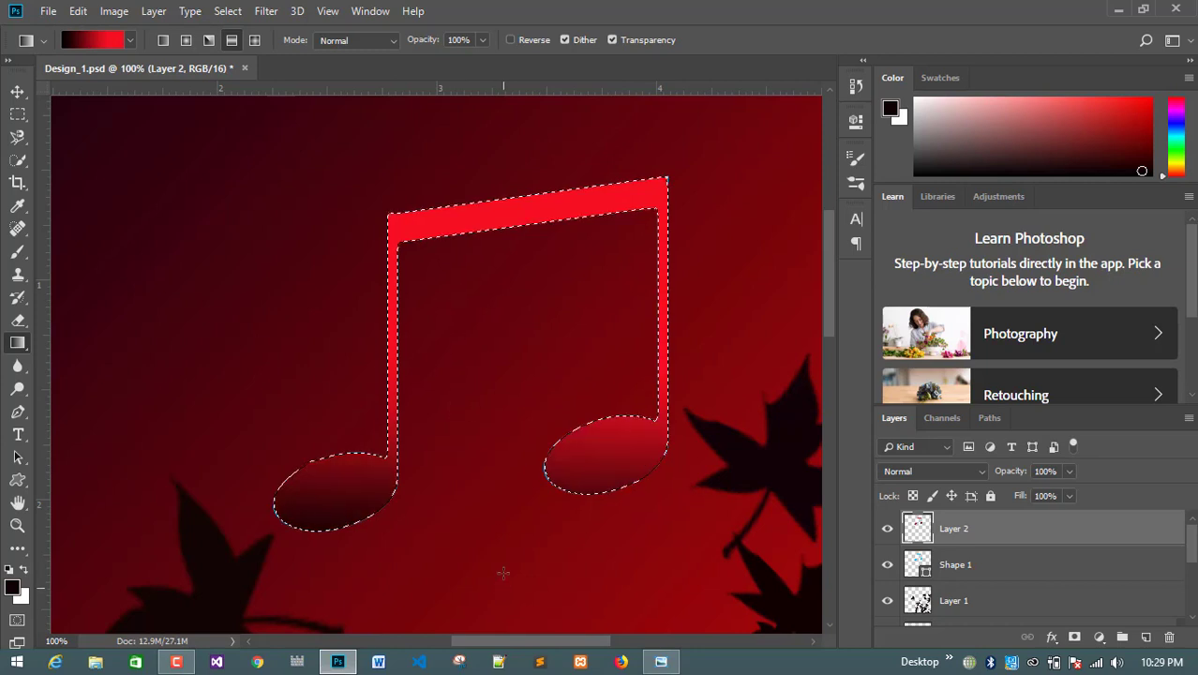
left_click_drag(504, 588, 514, 351)
left_click_drag(475, 181, 610, 456)
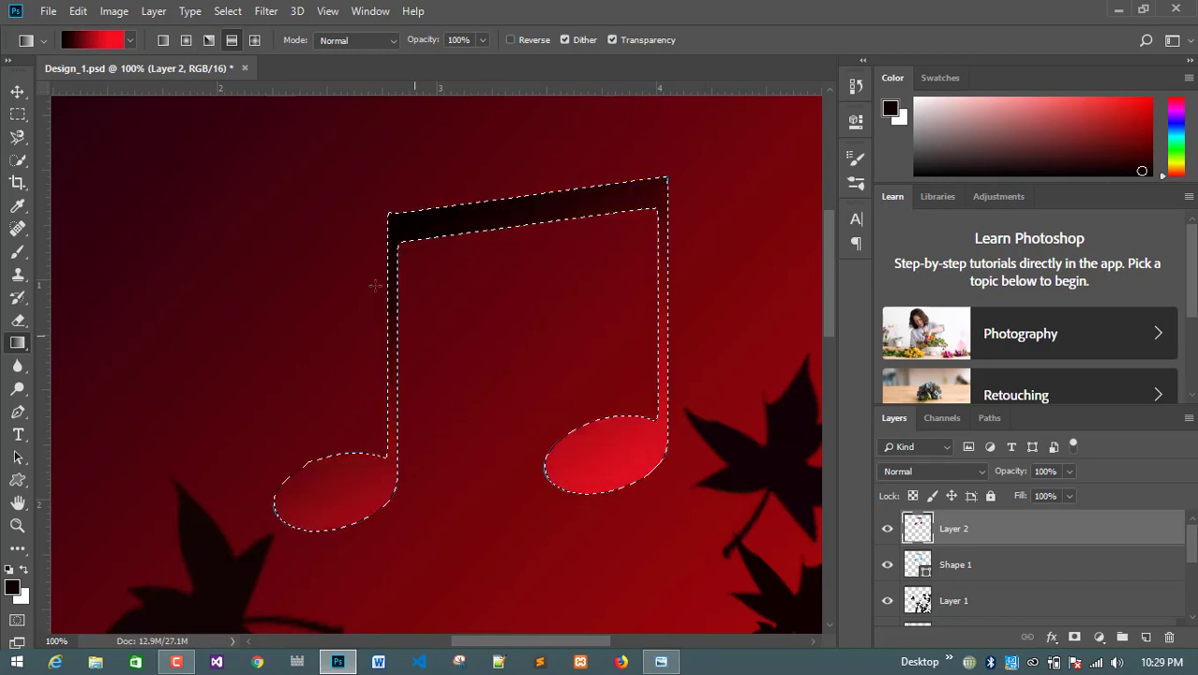
left_click_drag(339, 214, 510, 324)
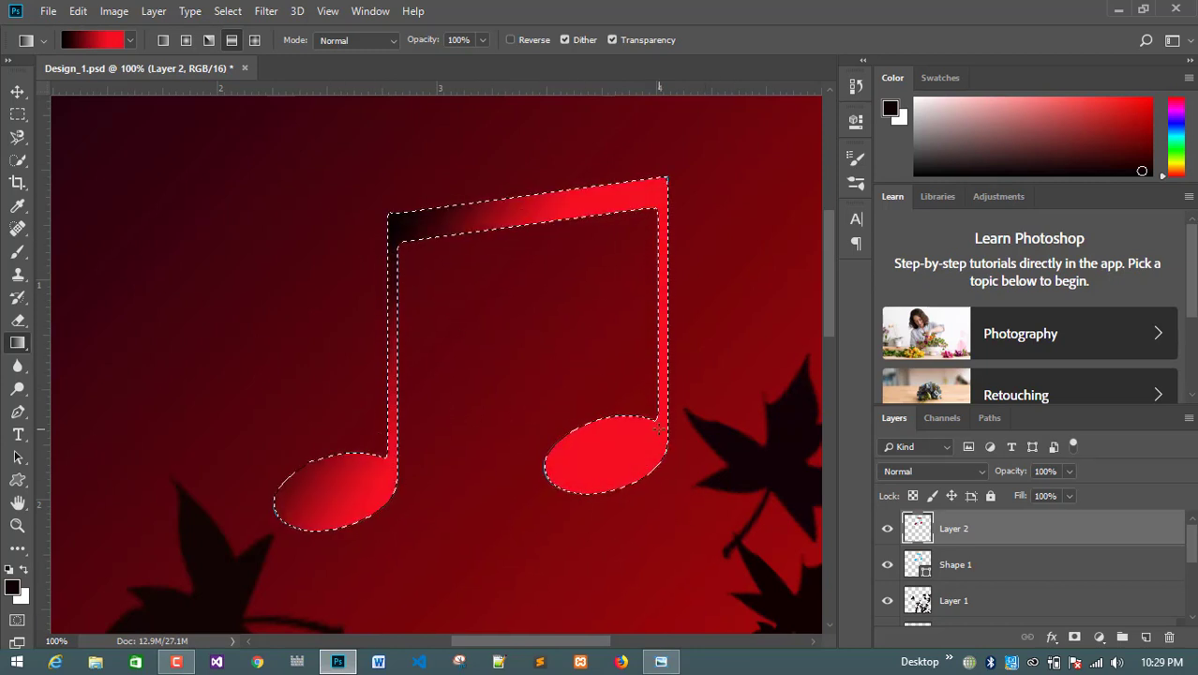
left_click_drag(346, 179, 686, 461)
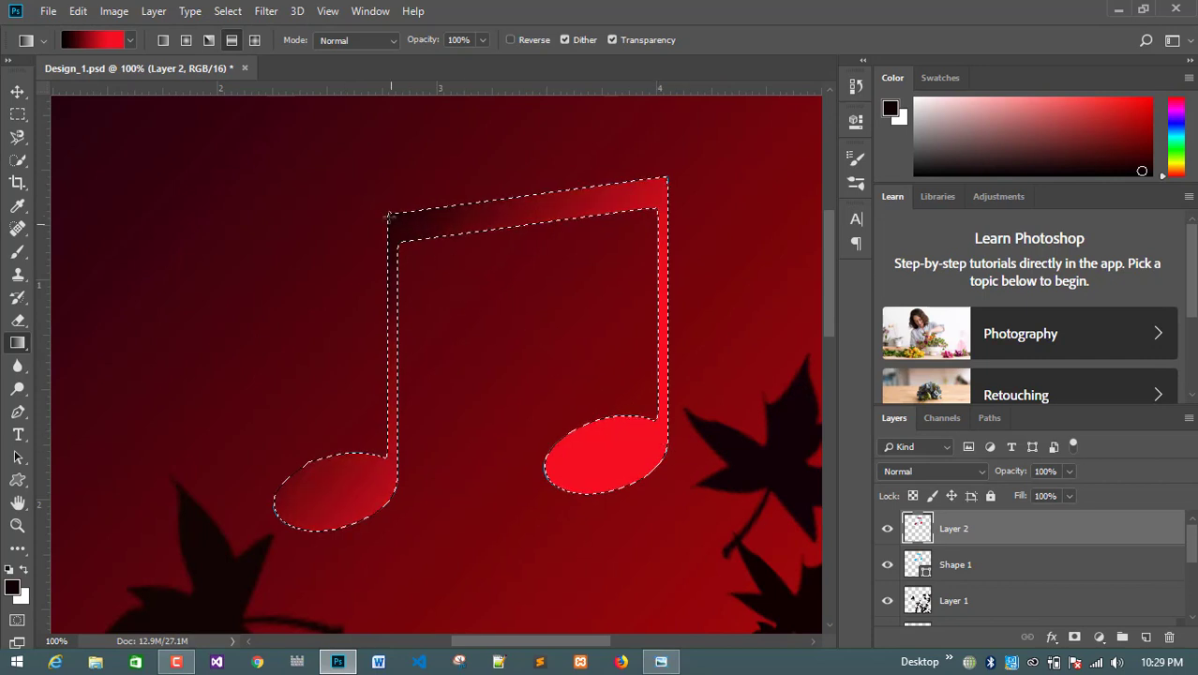
left_click_drag(323, 181, 689, 462)
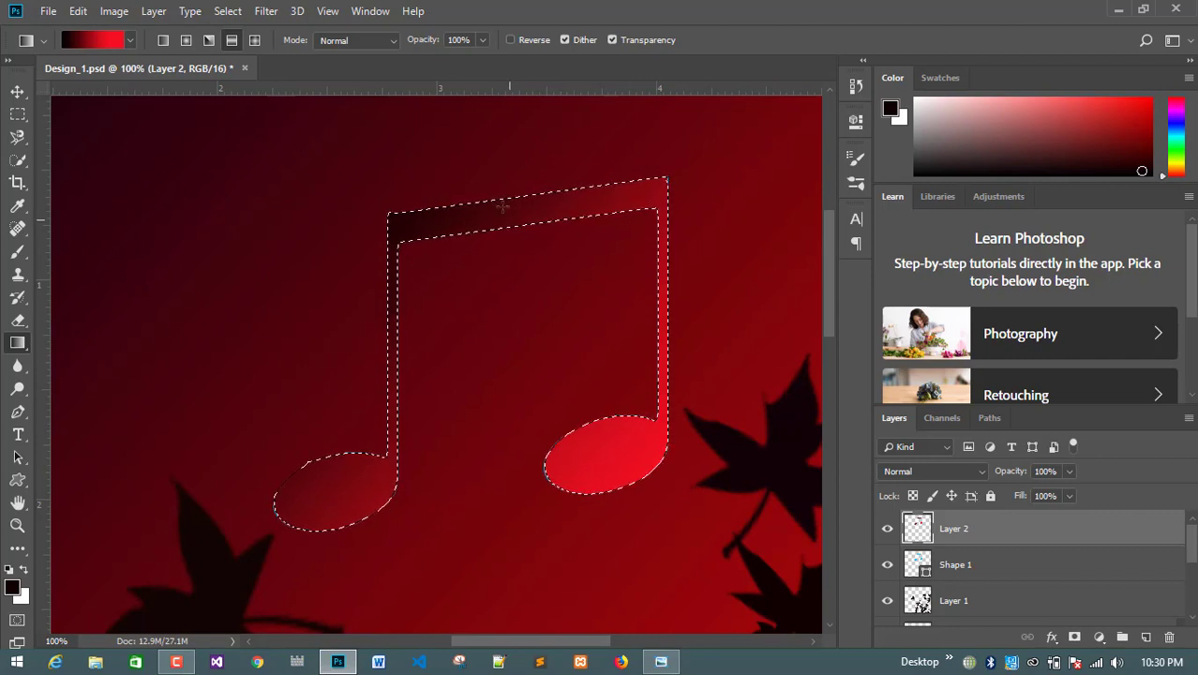
left_click_drag(497, 200, 589, 346)
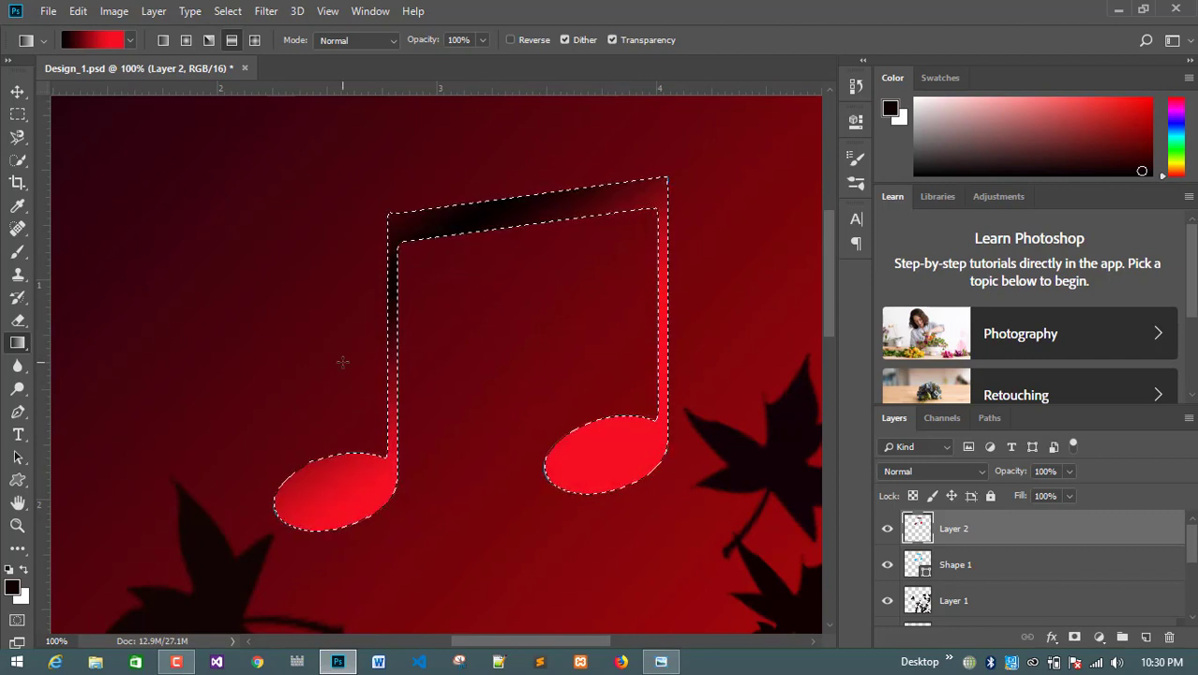
Deselect the note outline and move the gradient-filled note down and to the left, off the blue note shape
left_click(17, 91)
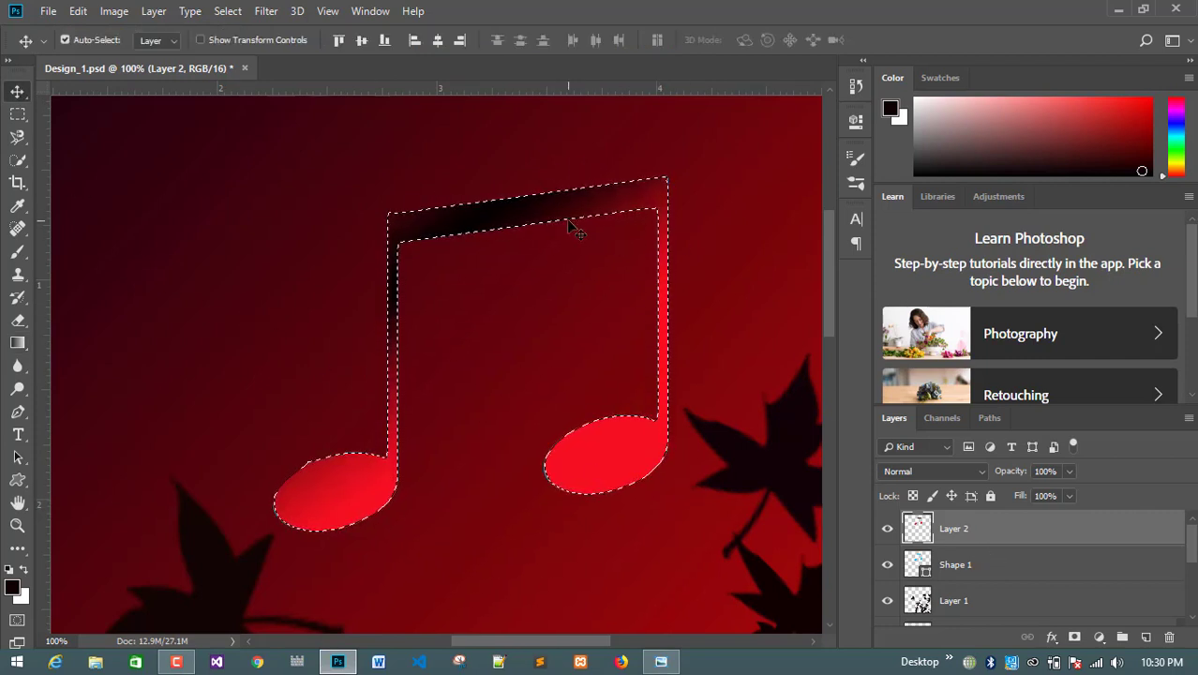
left_click(232, 13)
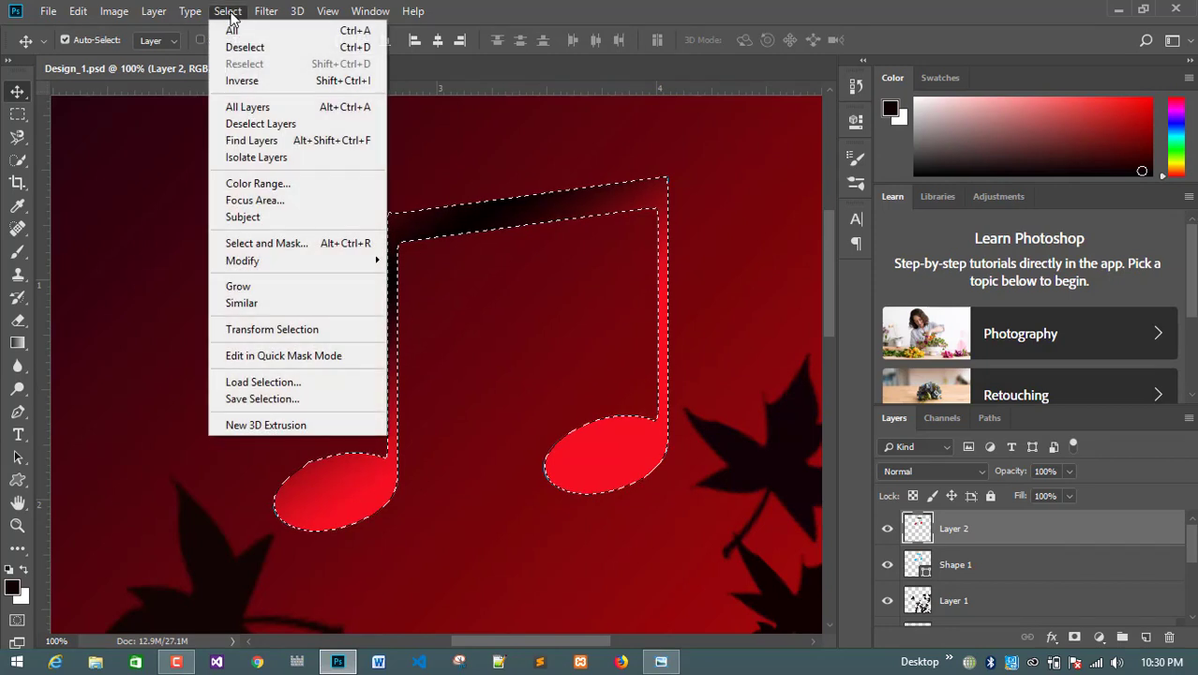
left_click(244, 48)
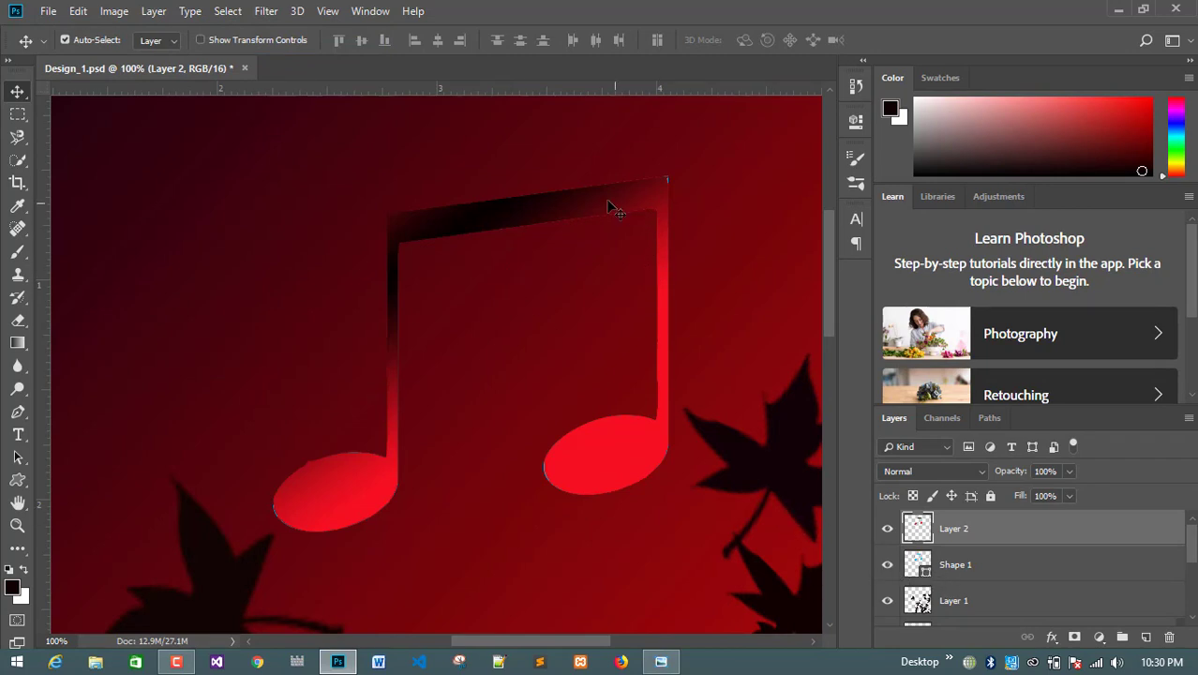
left_click_drag(606, 200, 558, 347)
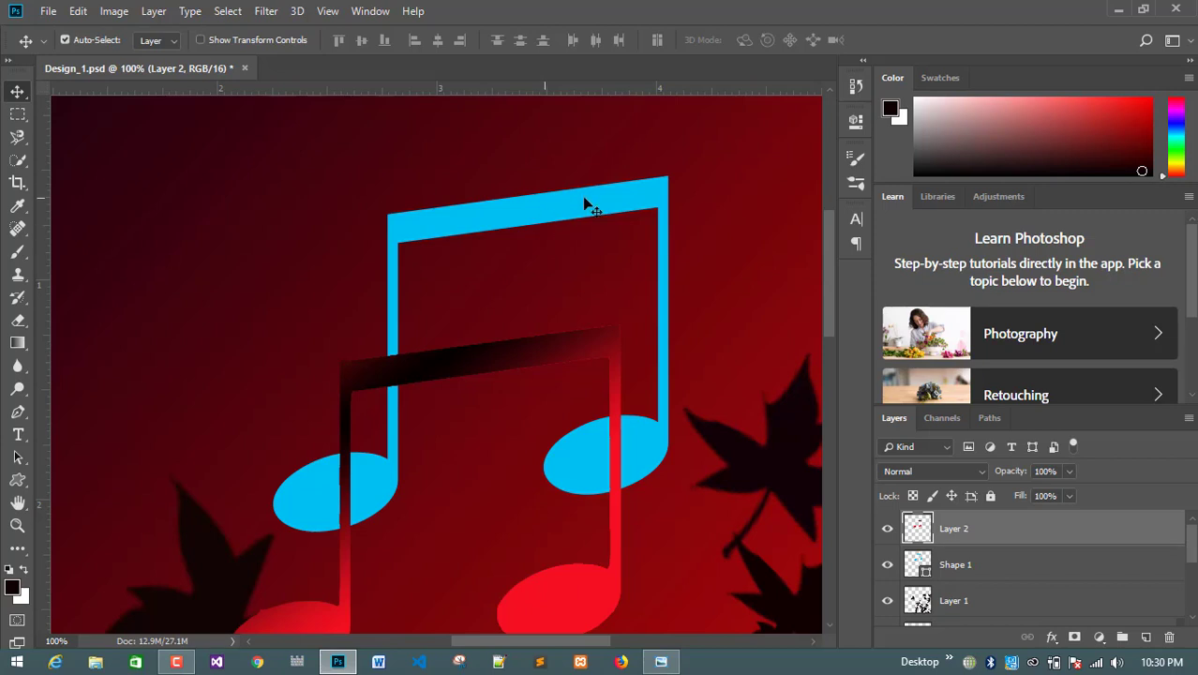
Select Layer 2, reposition the gradient note over the blue shape, and delete that layer
left_click(550, 215)
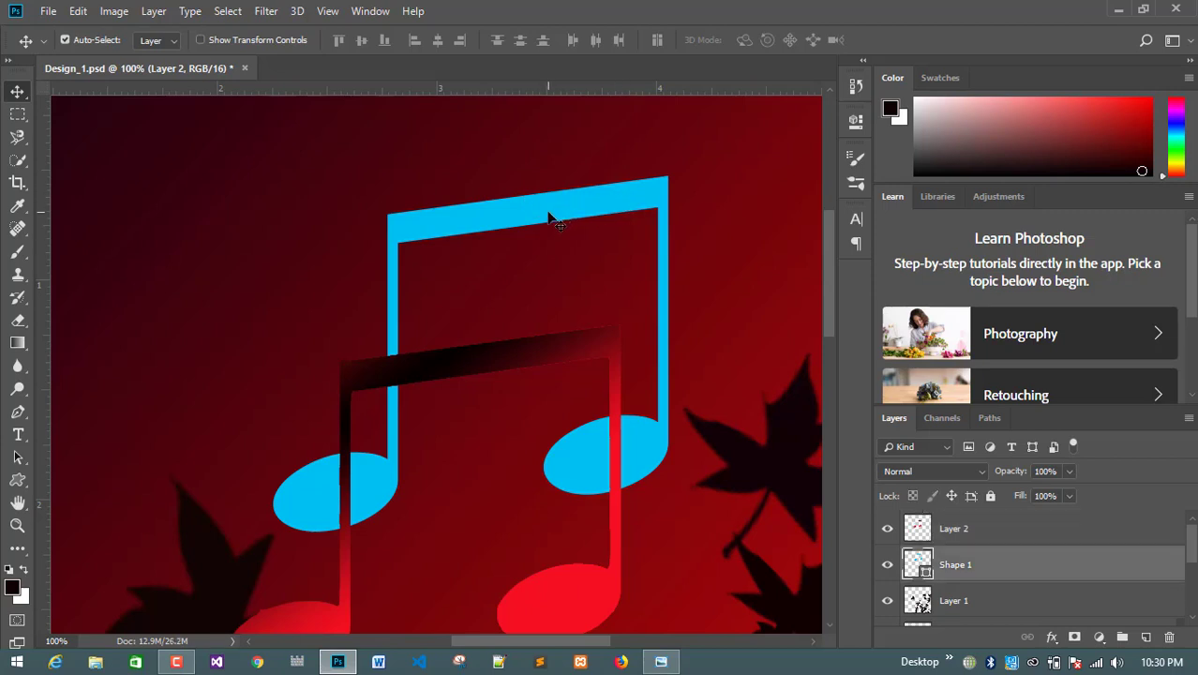
left_click(956, 531)
left_click_drag(618, 340, 463, 194)
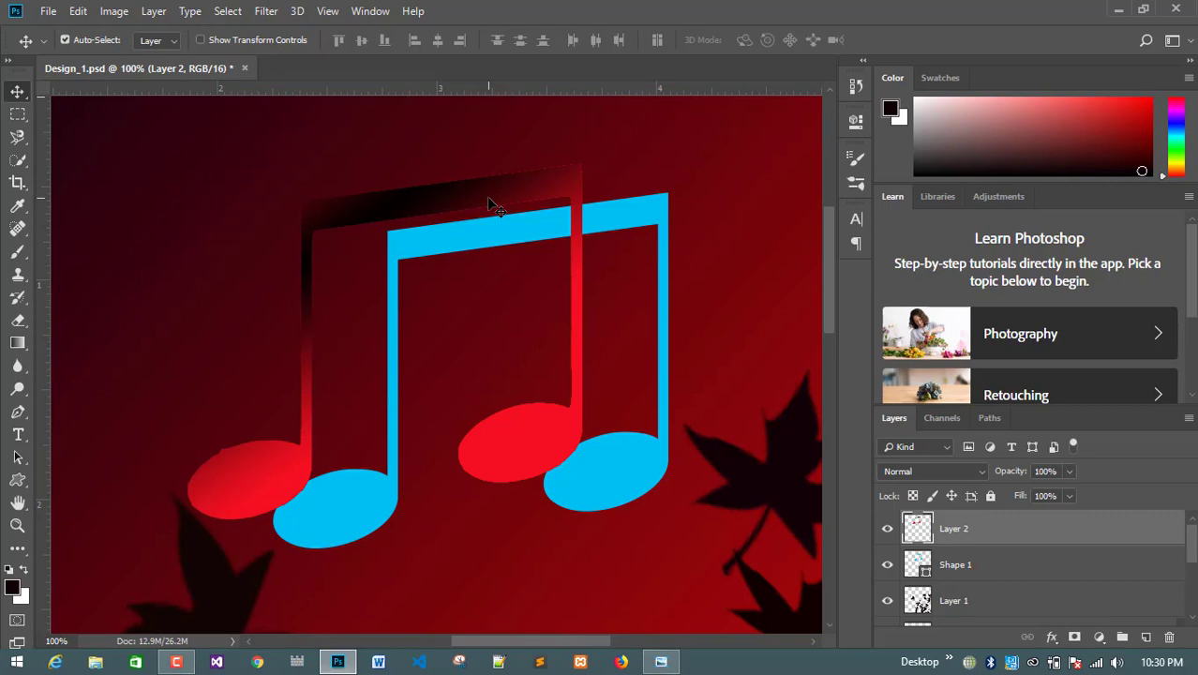
left_click_drag(488, 200, 612, 218)
key("Delete")
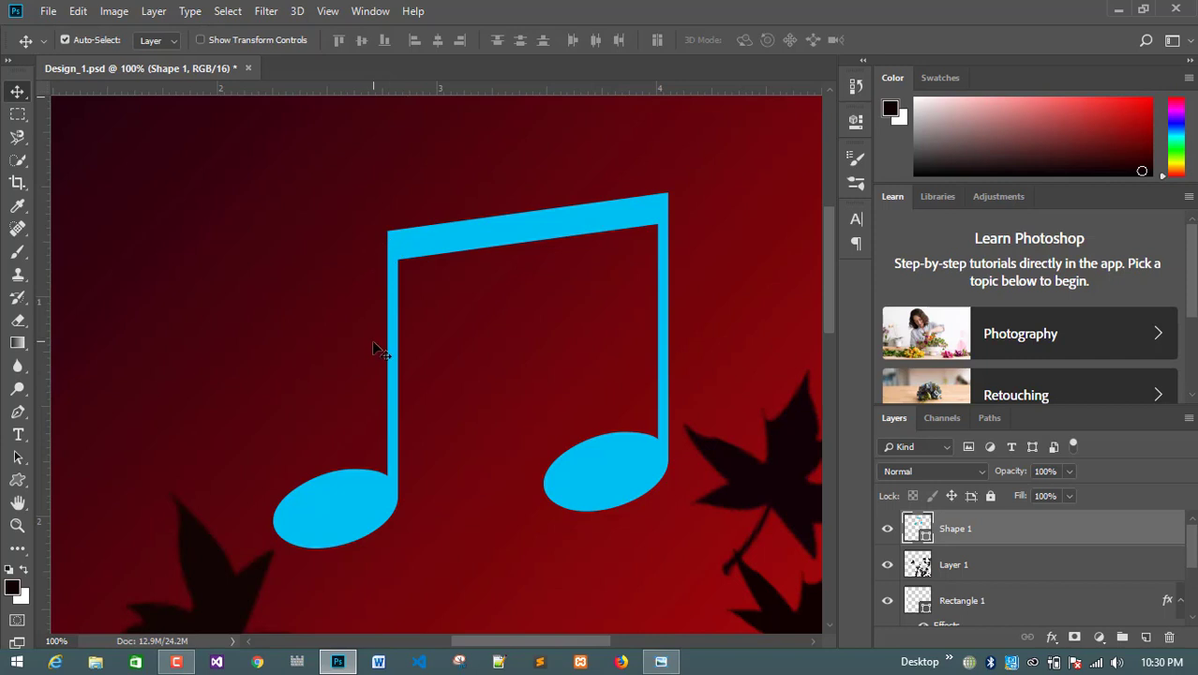
Move the blue note shape up and slightly left, and load its outline as a selection
left_click_drag(486, 251, 452, 183)
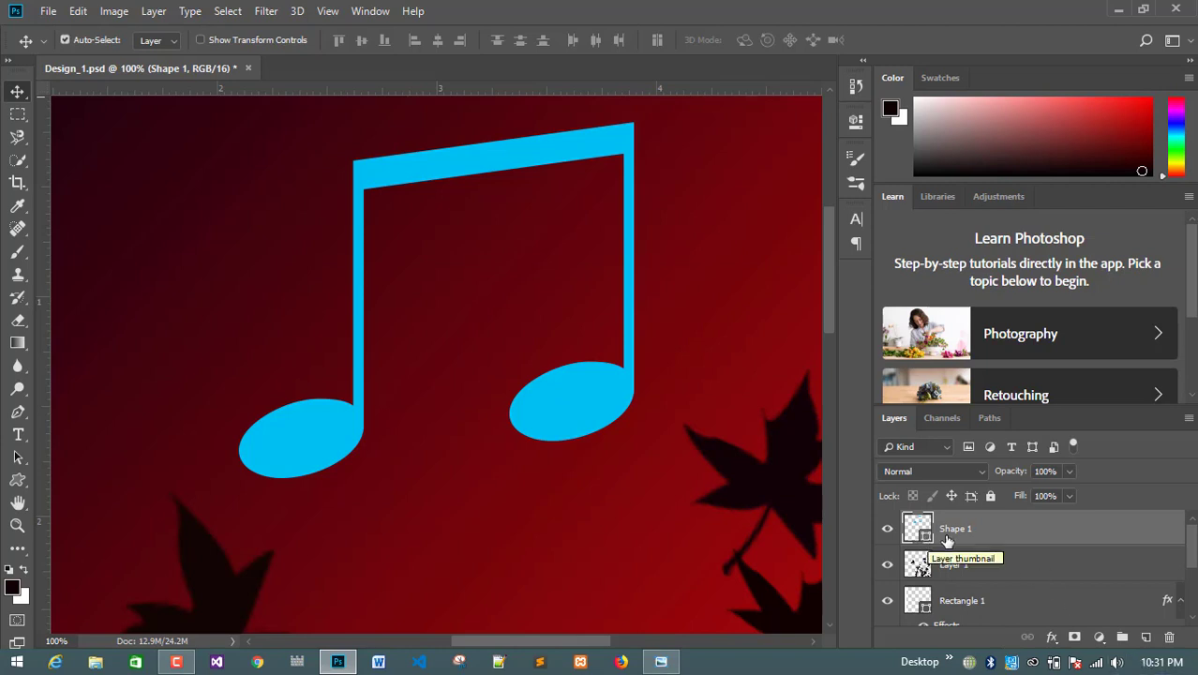
key("ctrl")
left_click(928, 542, "ctrl")
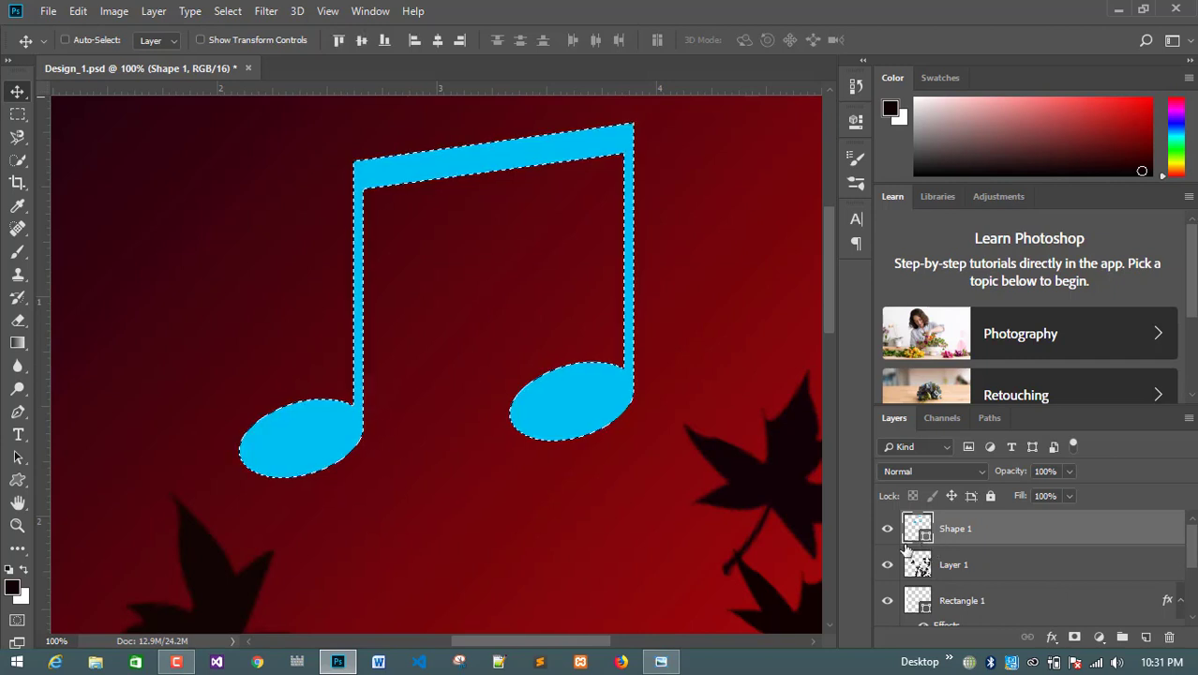
Add a new layer above Shape 1 and fill the note selection with the gradient, from black at the beam's left end to red note heads
left_click_drag(826, 272, 827, 242)
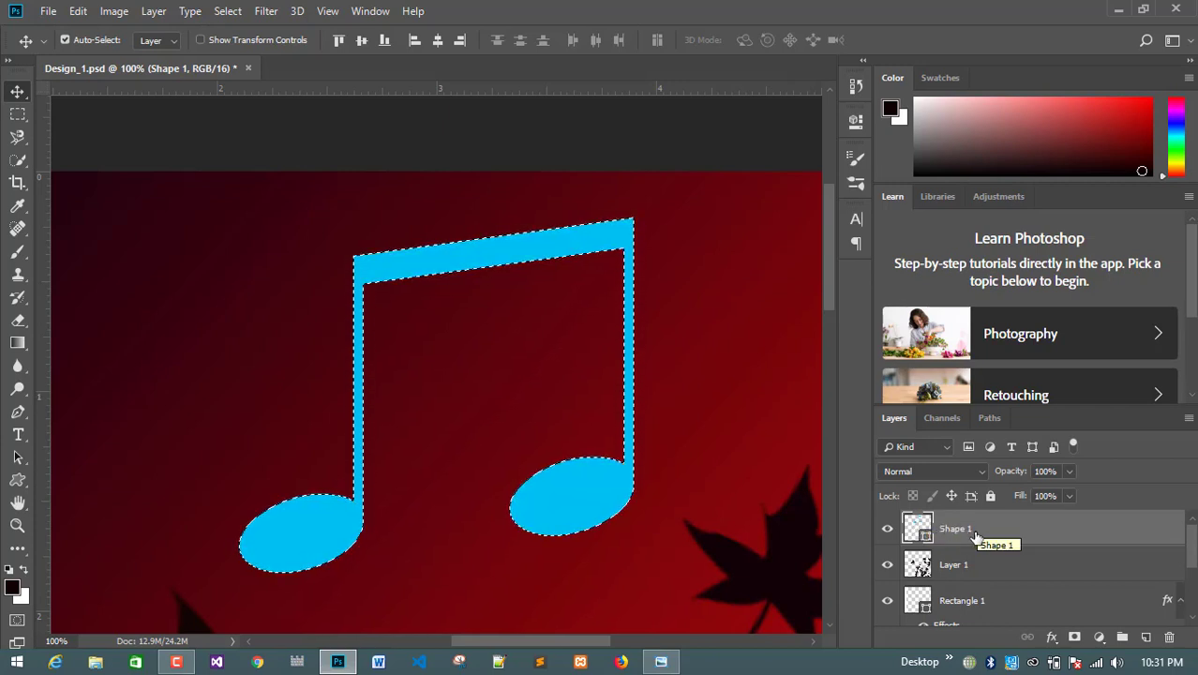
left_click(1146, 639)
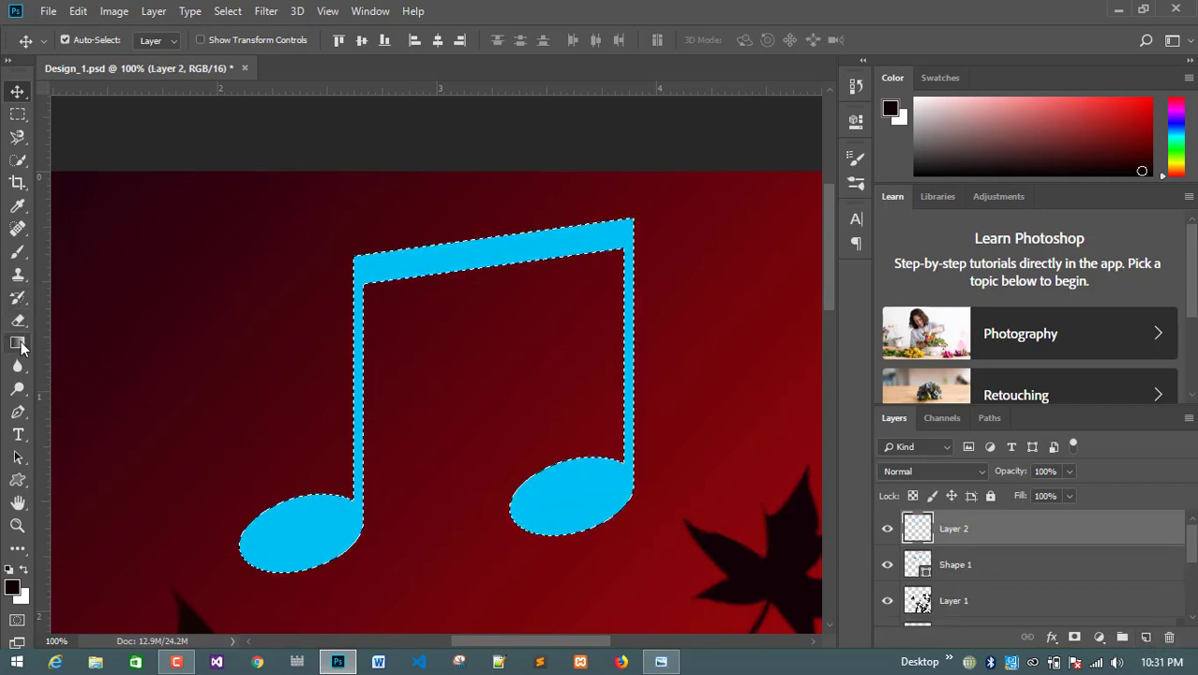
left_click(18, 344)
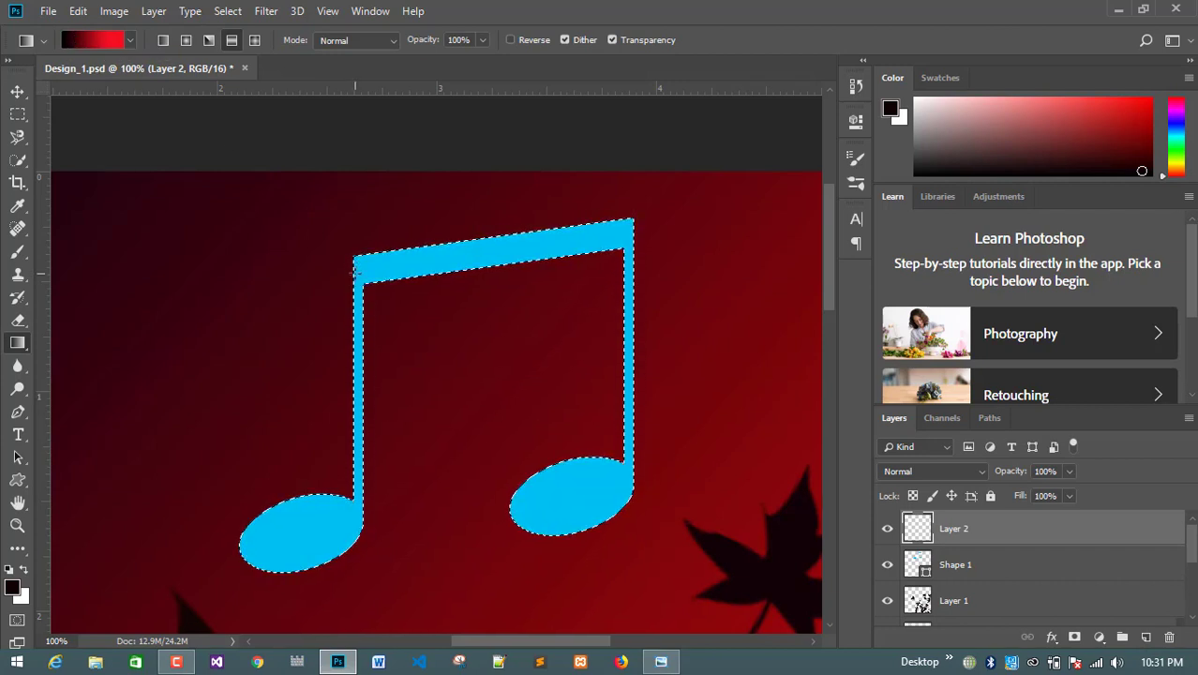
left_click_drag(412, 223, 551, 444)
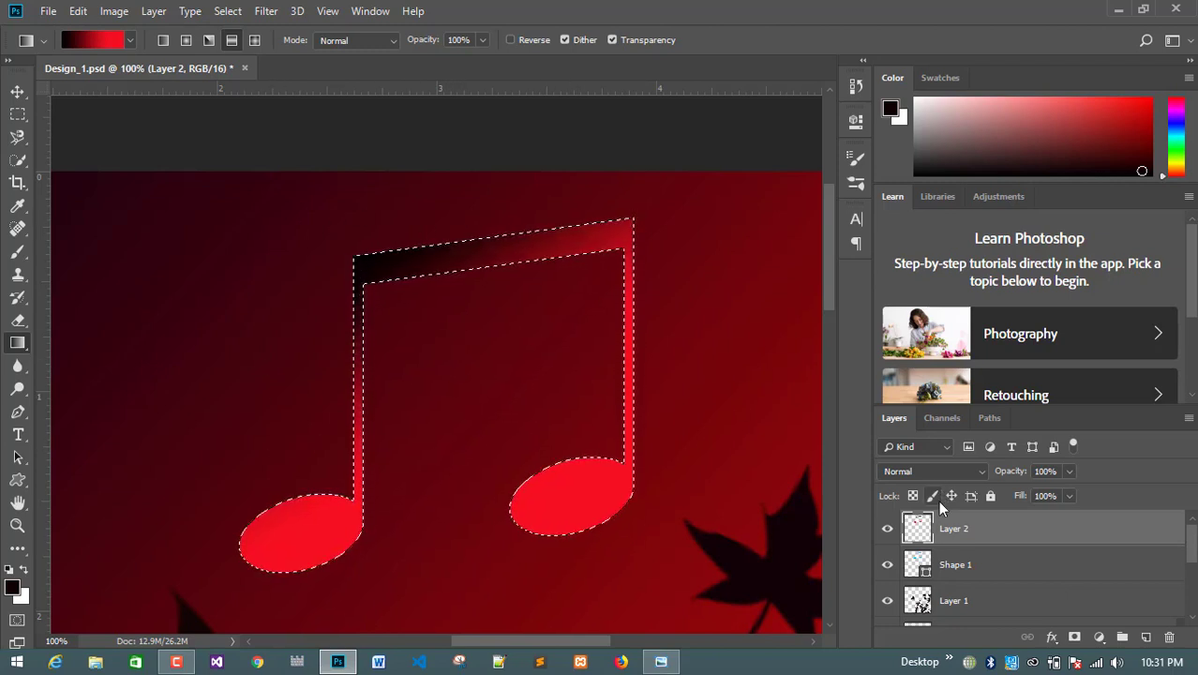
Deselect the note outline and move the gradient-filled note up and left, off the blue shape
left_click(228, 11)
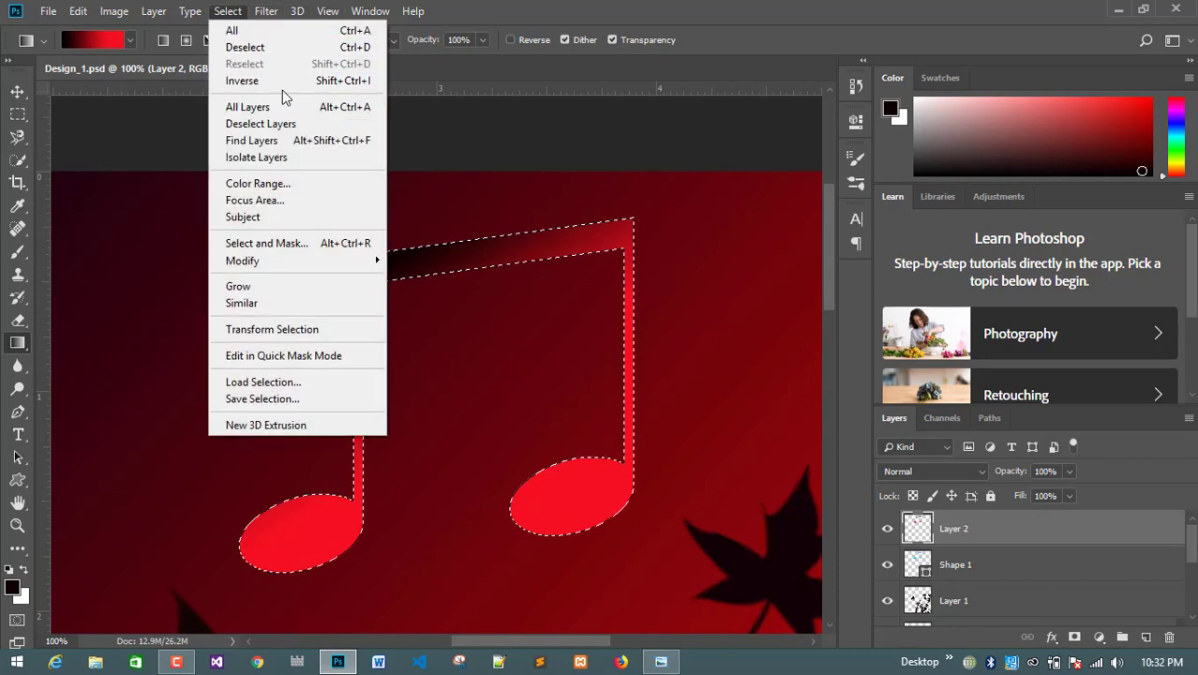
left_click(518, 191)
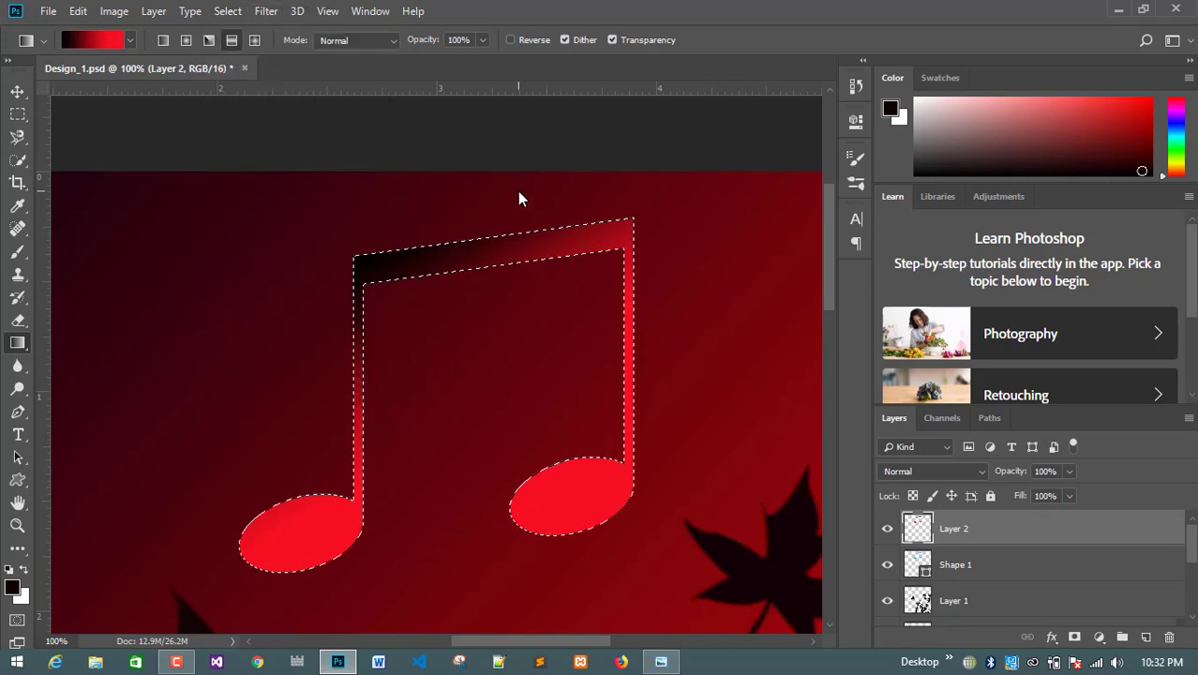
key("ctrl+d")
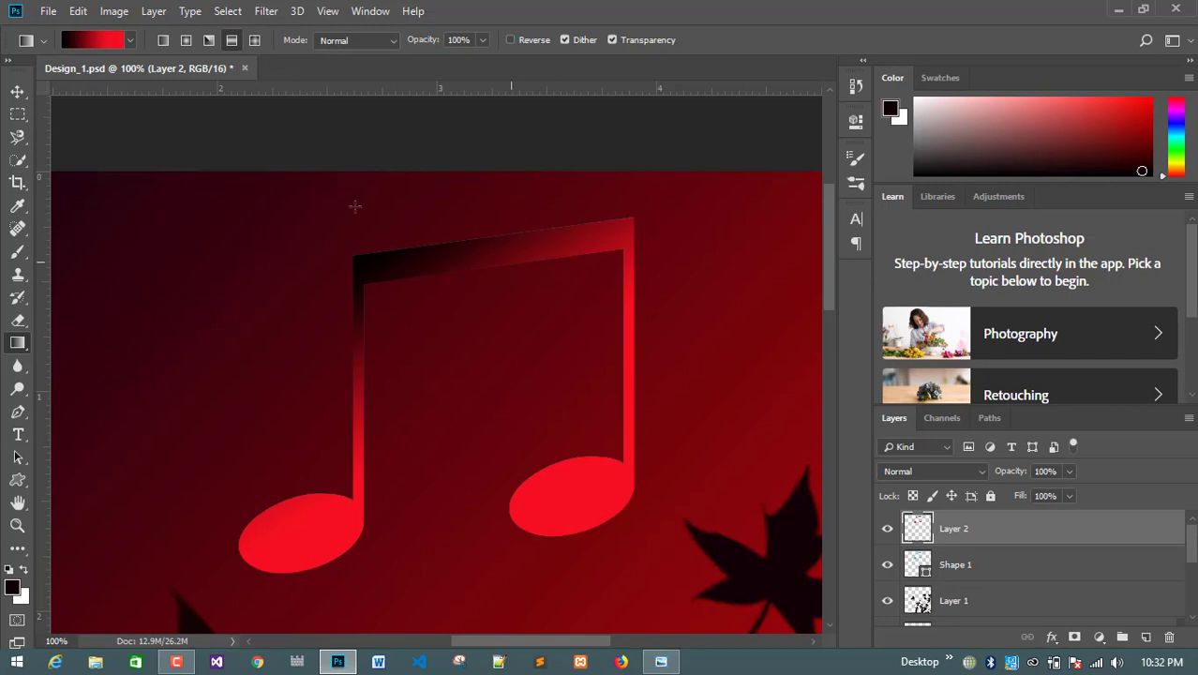
key("v")
left_click_drag(284, 228, 277, 210)
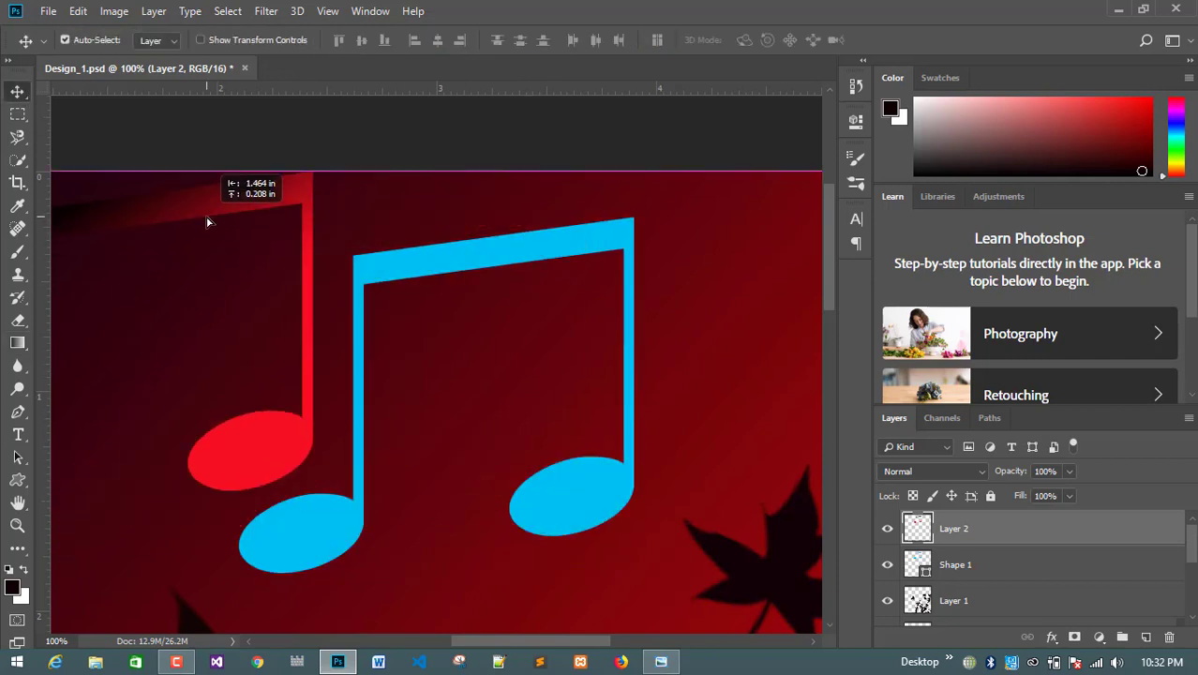
Delete the blue Shape 1 layer and move the gradient note back fully onto the cover
left_click(502, 250)
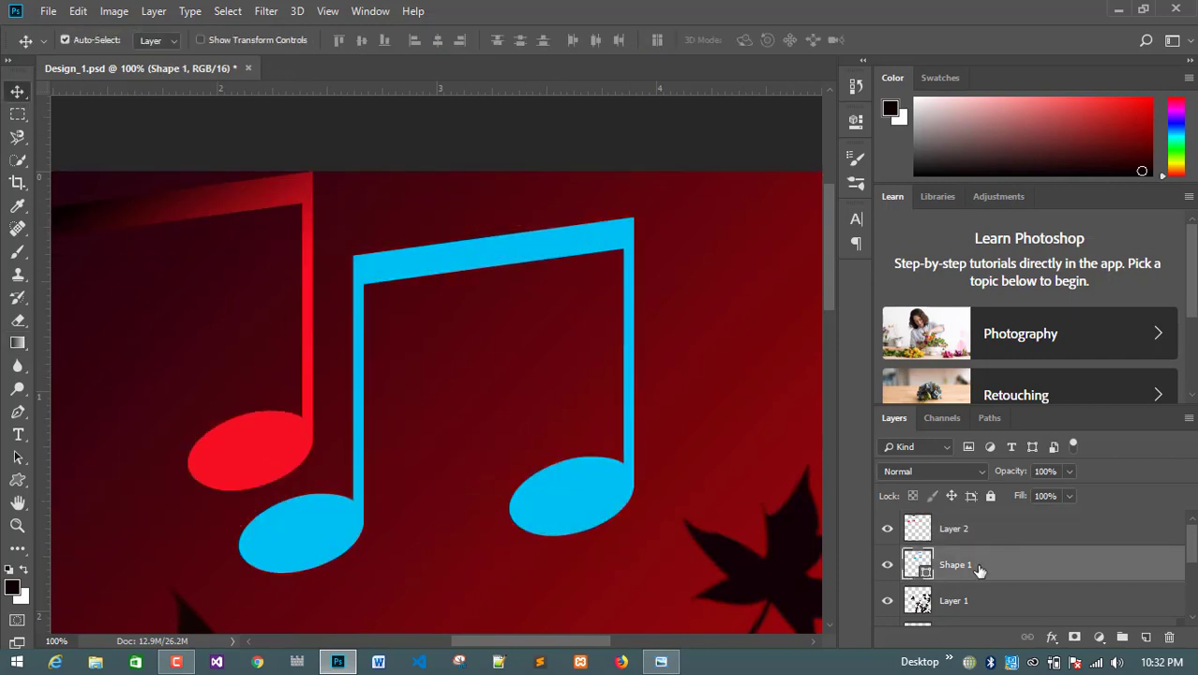
key("Delete")
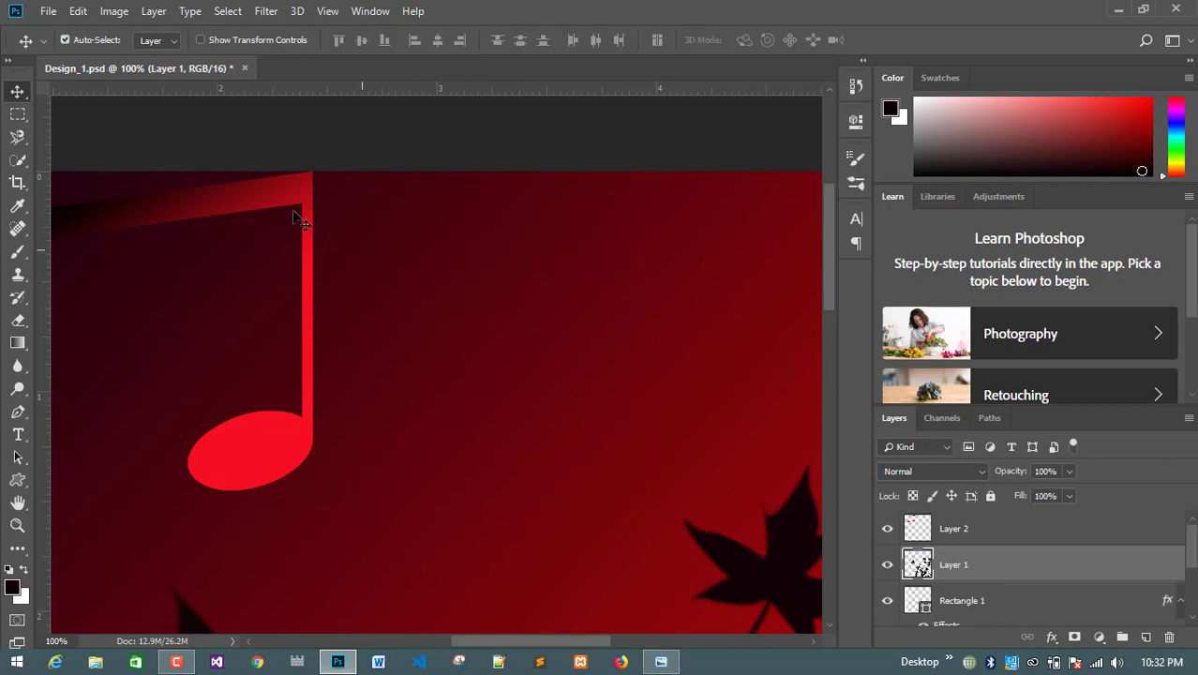
left_click_drag(281, 206, 474, 282)
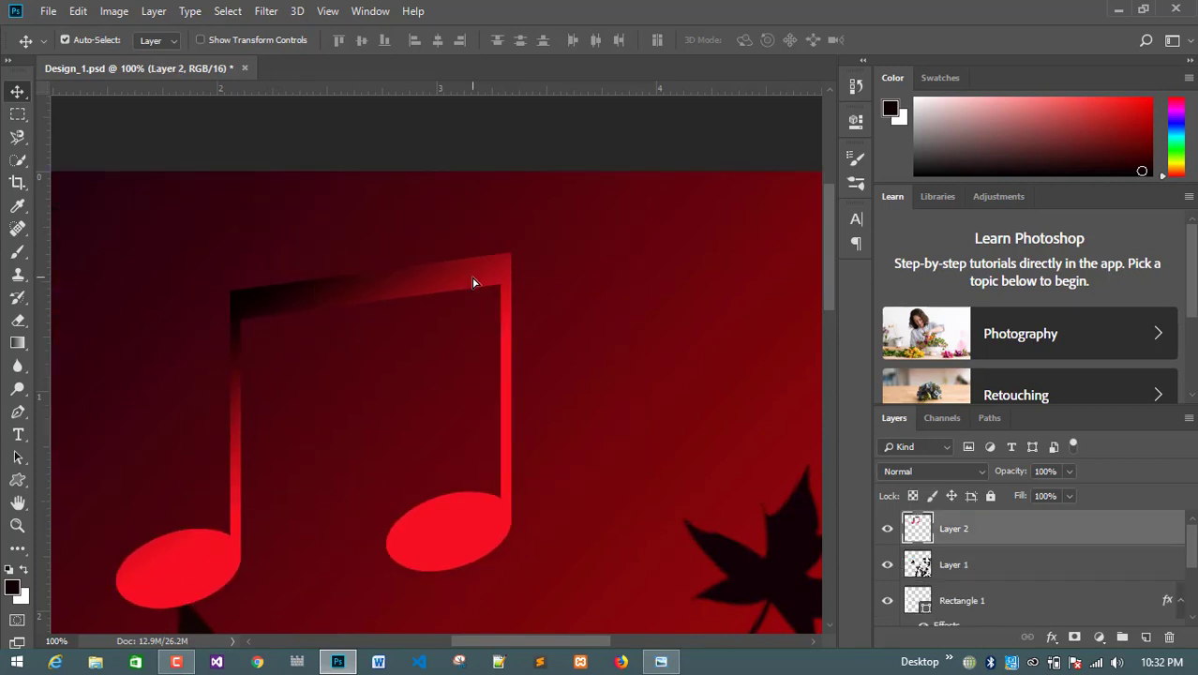
Reposition the gradient note and scale it down to about half its size near the cover's upper-left corner
key("ctrl+minus")
key("ctrl+minus")
key("ctrl+minus")
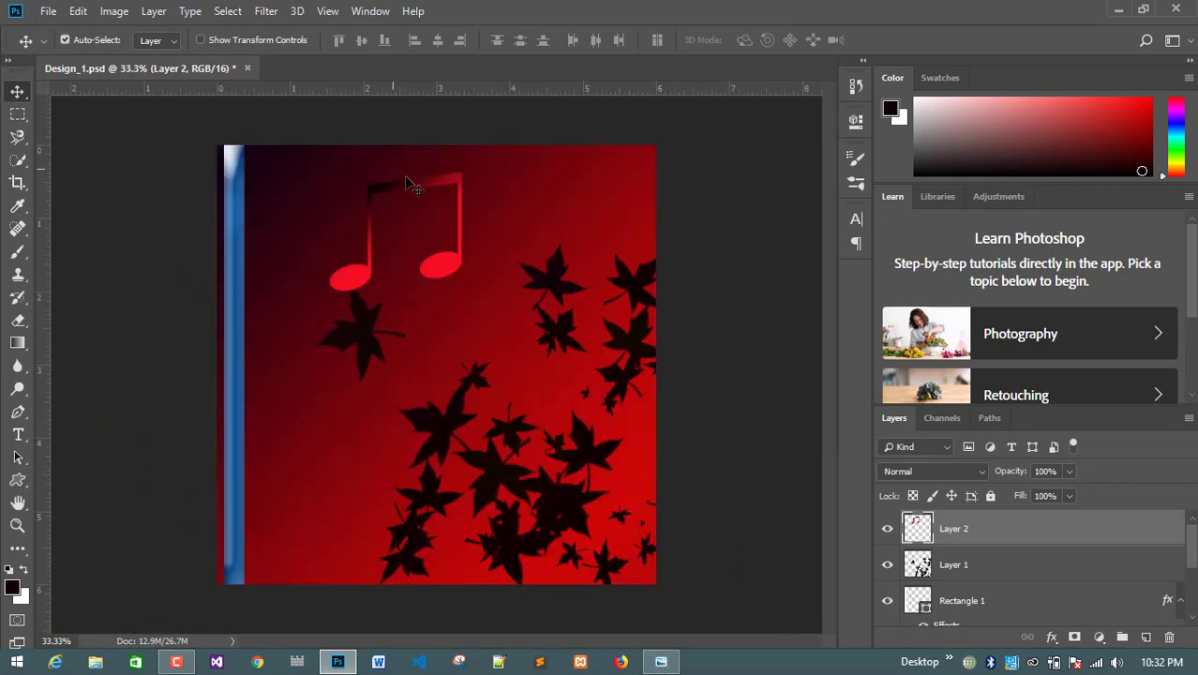
left_click_drag(406, 178, 430, 198)
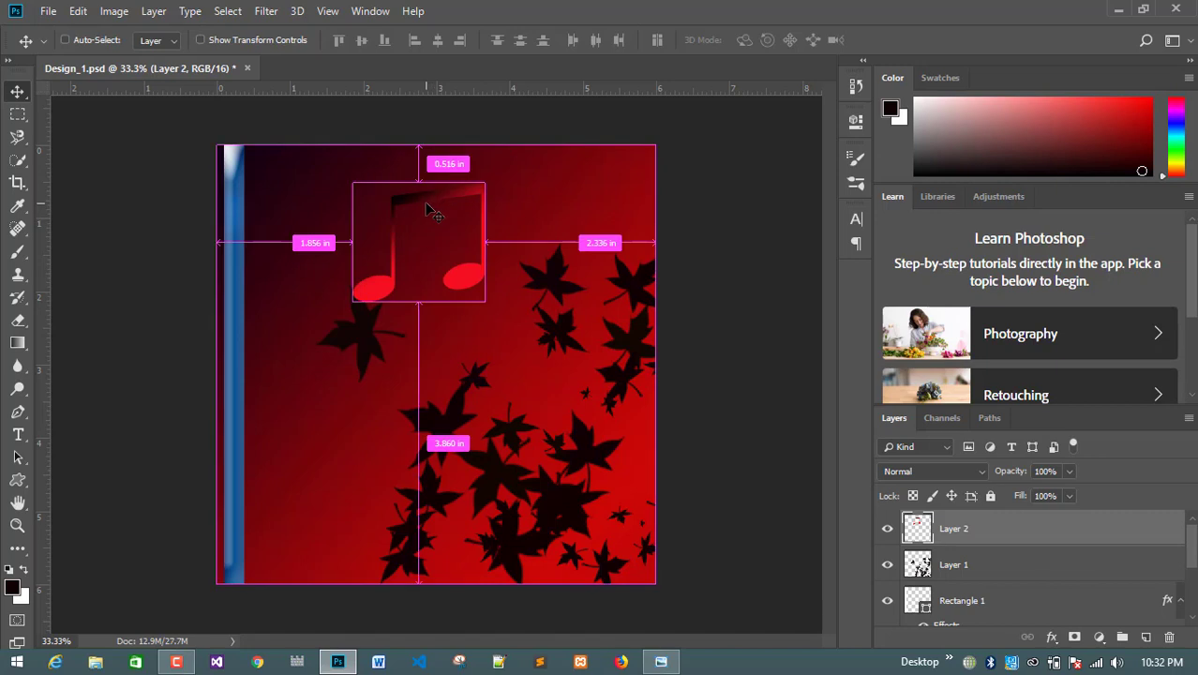
key("ctrl+t")
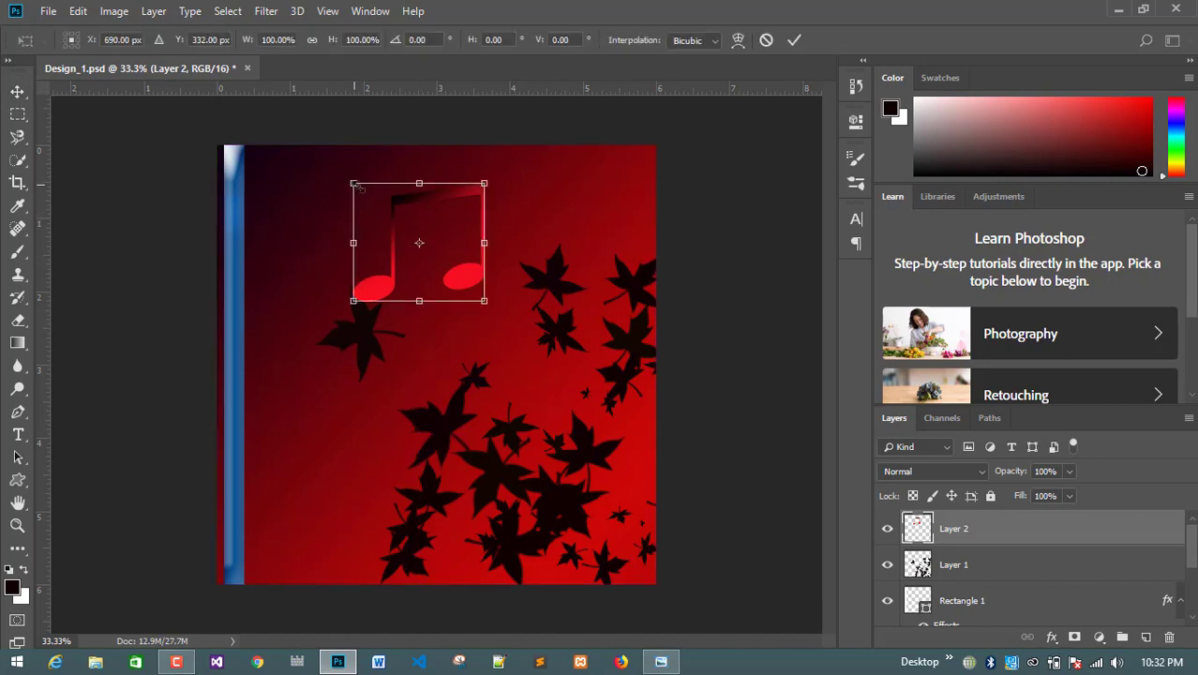
left_click_drag(356, 187, 384, 193)
key("Return")
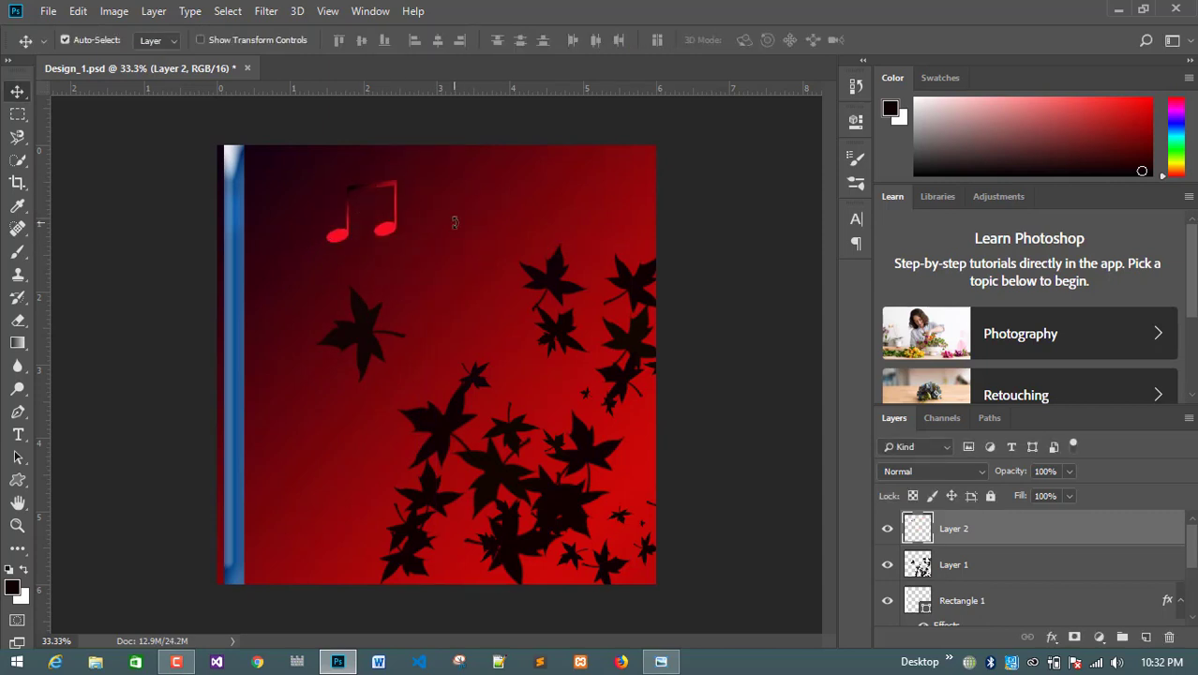
Move the small gradient note slightly down and right, above the single maple leaf
key("ctrl+plus")
key("ctrl+plus")
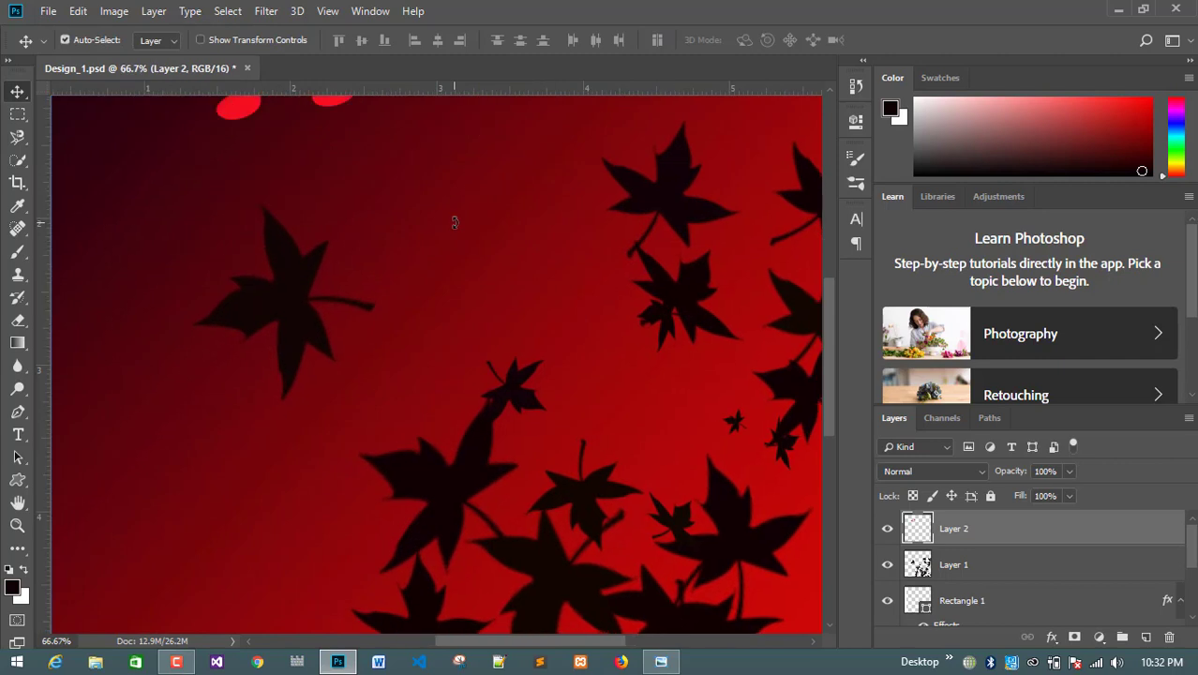
scroll(461, 230, "up", 6)
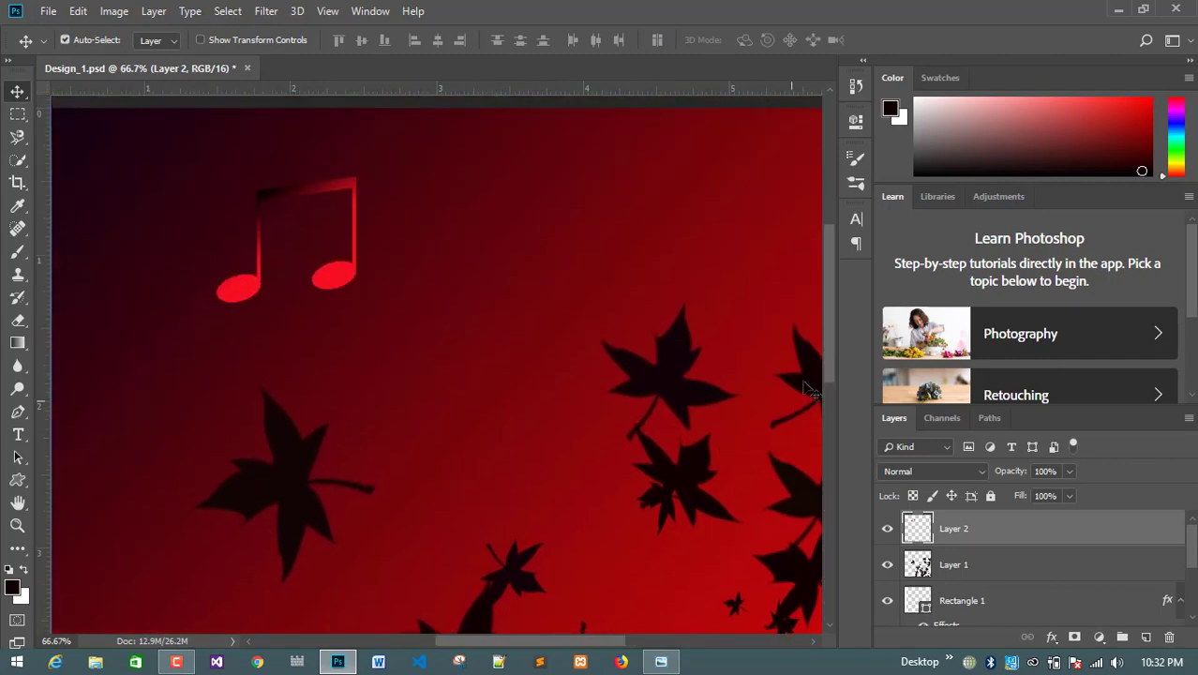
scroll(824, 281, "up", 3)
scroll(823, 282, "up", 2)
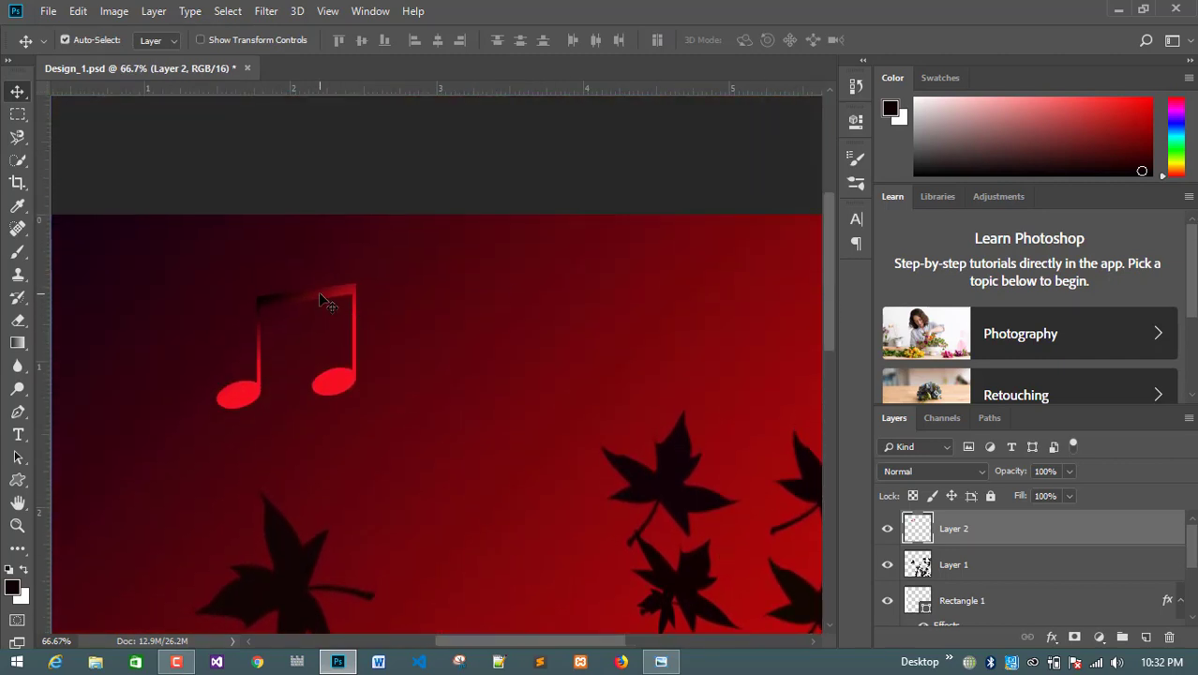
left_click_drag(319, 300, 337, 345)
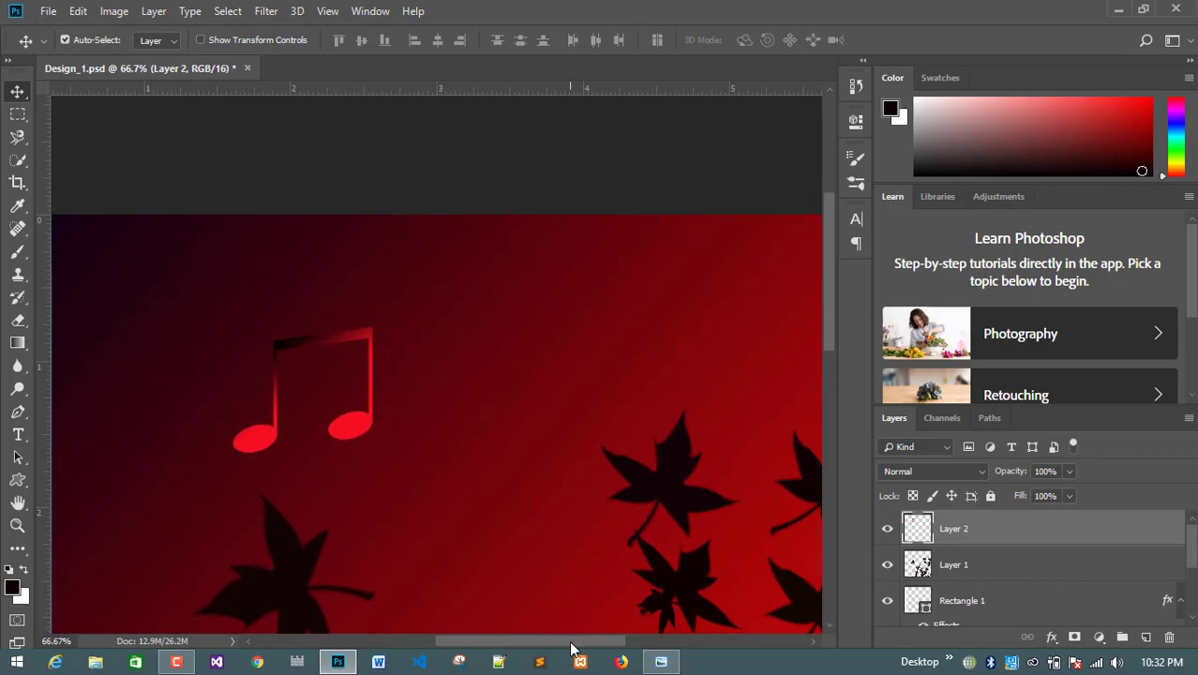
Check the notes' arrangement on the assignment sheet in Windows Photo Viewer and move the gradient note slightly up and left in Photoshop
left_click(661, 662)
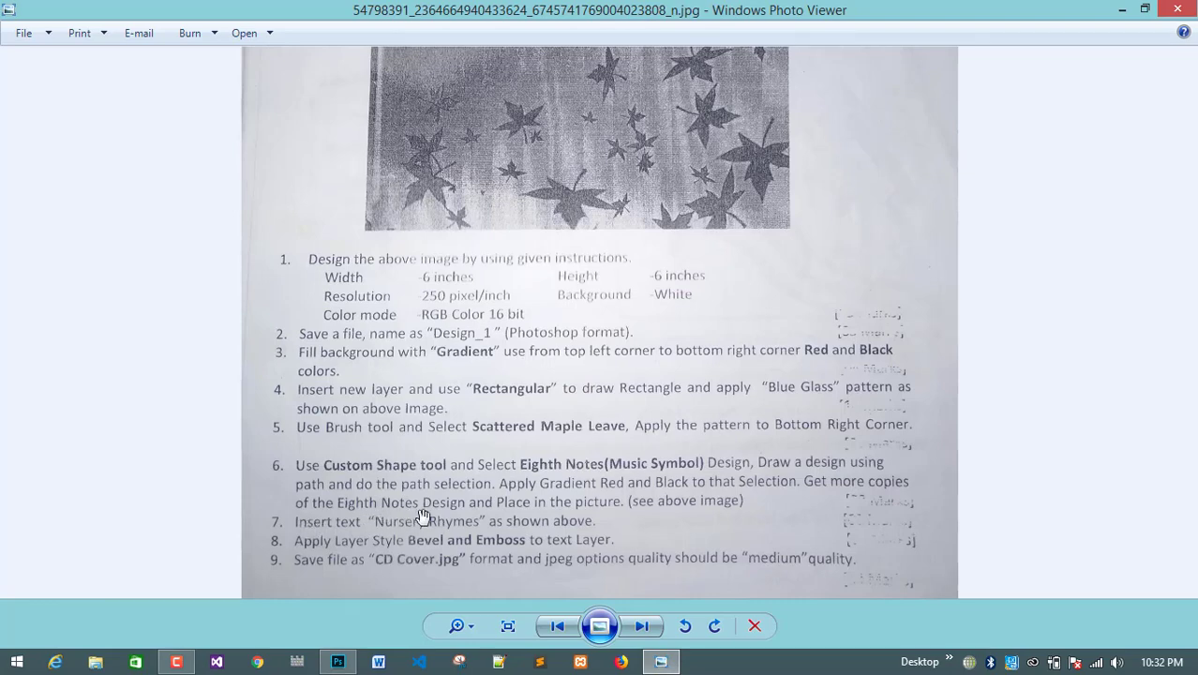
left_click_drag(661, 146, 696, 452)
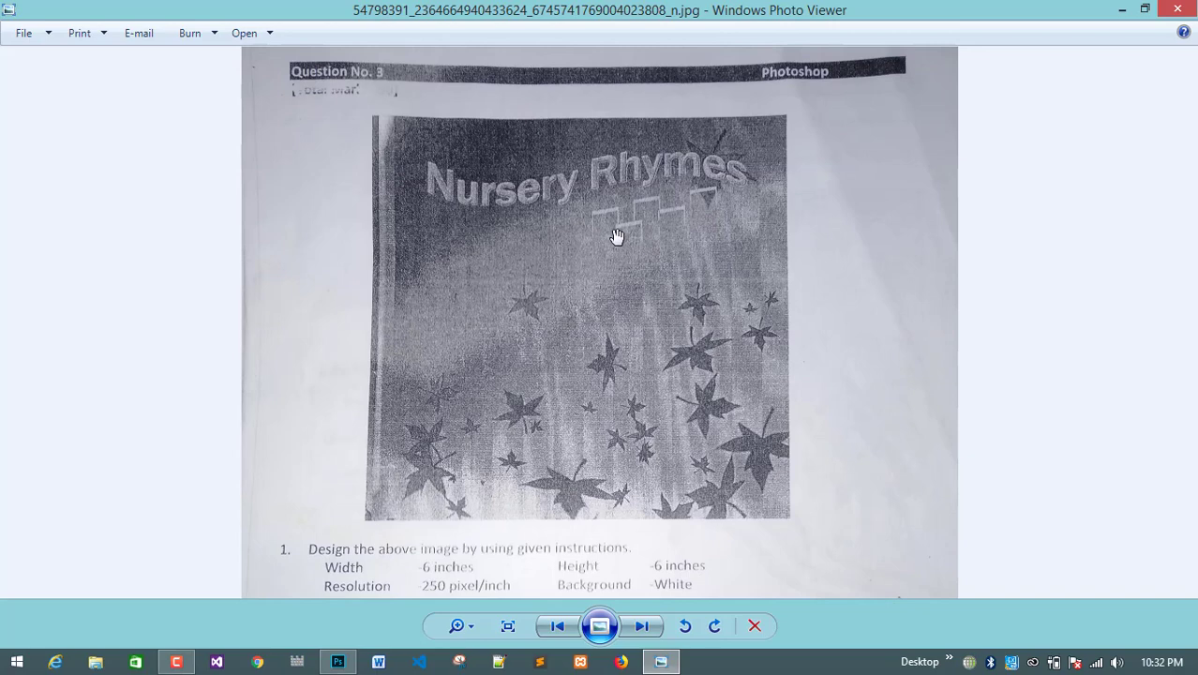
left_click_drag(699, 474, 705, 263)
left_click(337, 662)
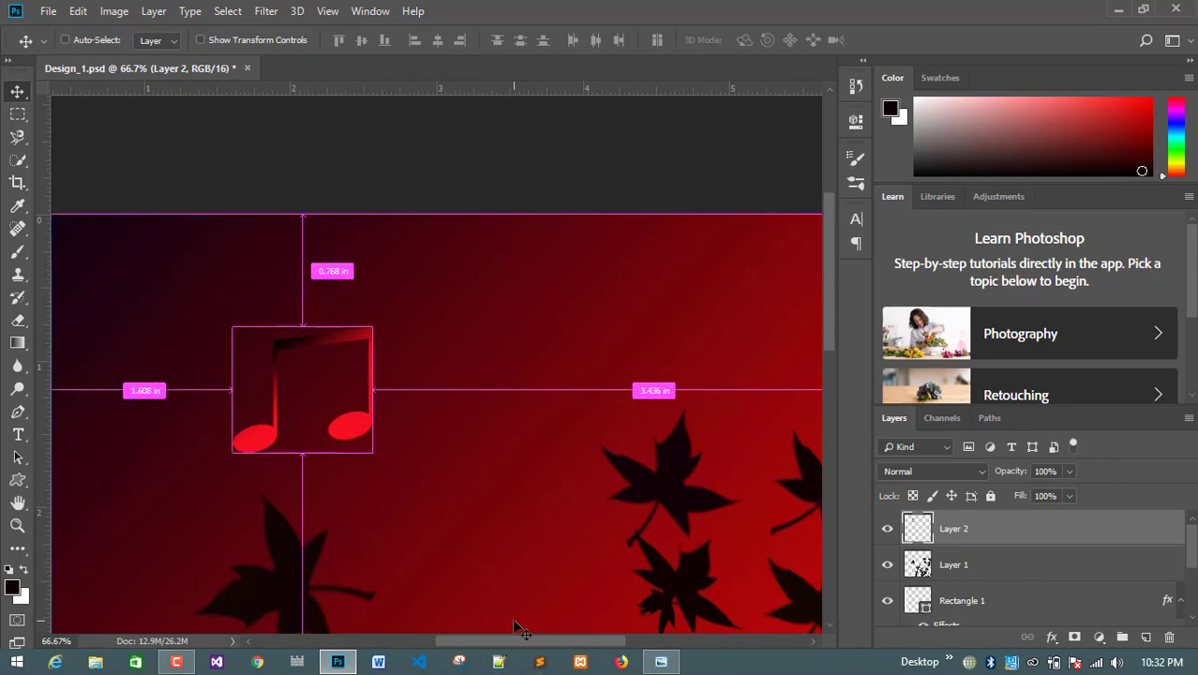
key("ctrl+minus")
key("ctrl+minus")
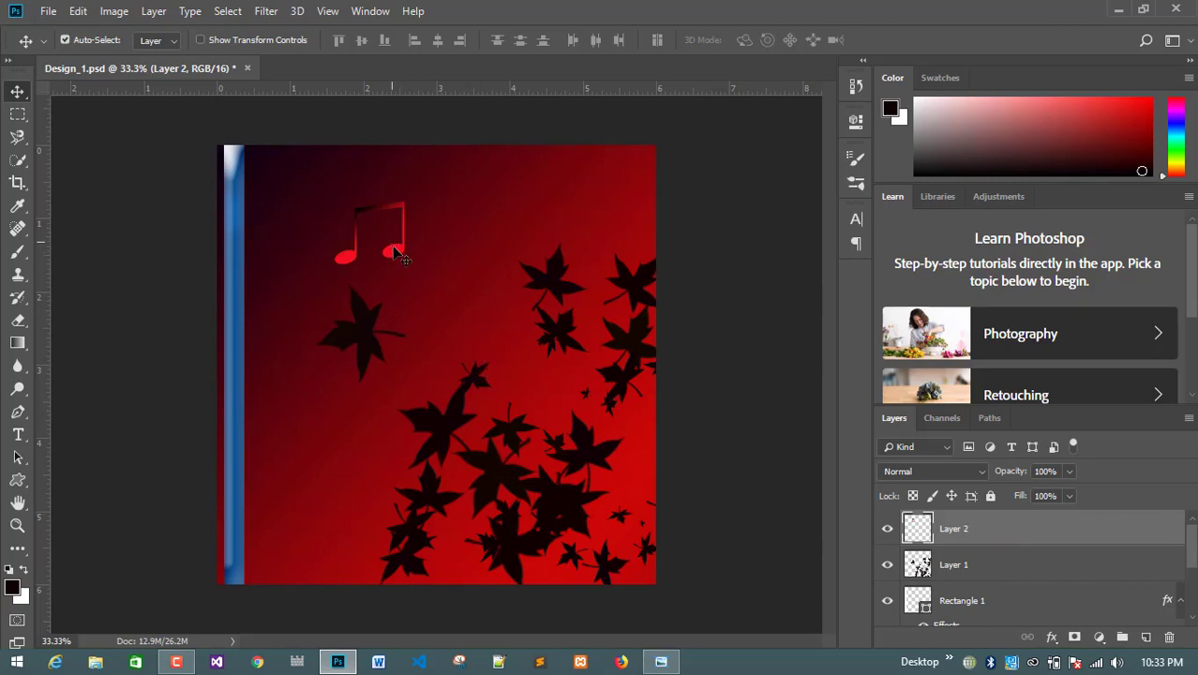
mouse_move(402, 258)
left_mouse_down()
mouse_move(364, 273)
mouse_move(380, 251)
left_mouse_up()
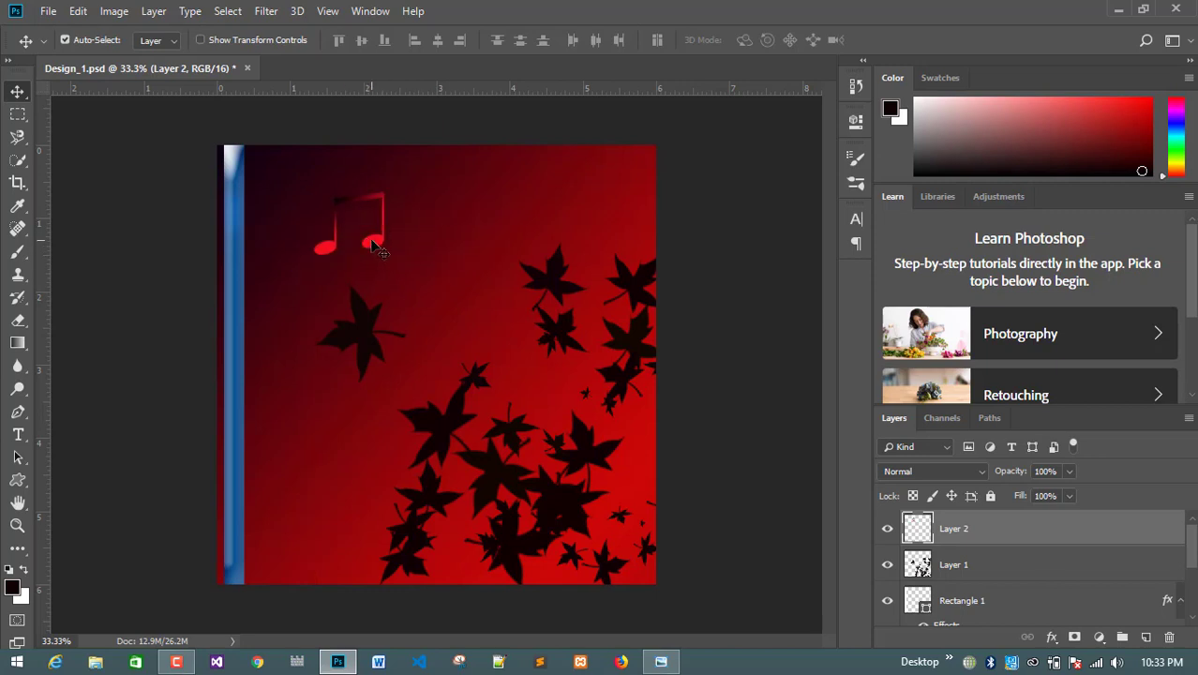
Duplicate the gradient note into five copies, scatter them in two staggered rows across the upper cover, and deselect all layers
left_click_drag(392, 251, 595, 297, "alt")
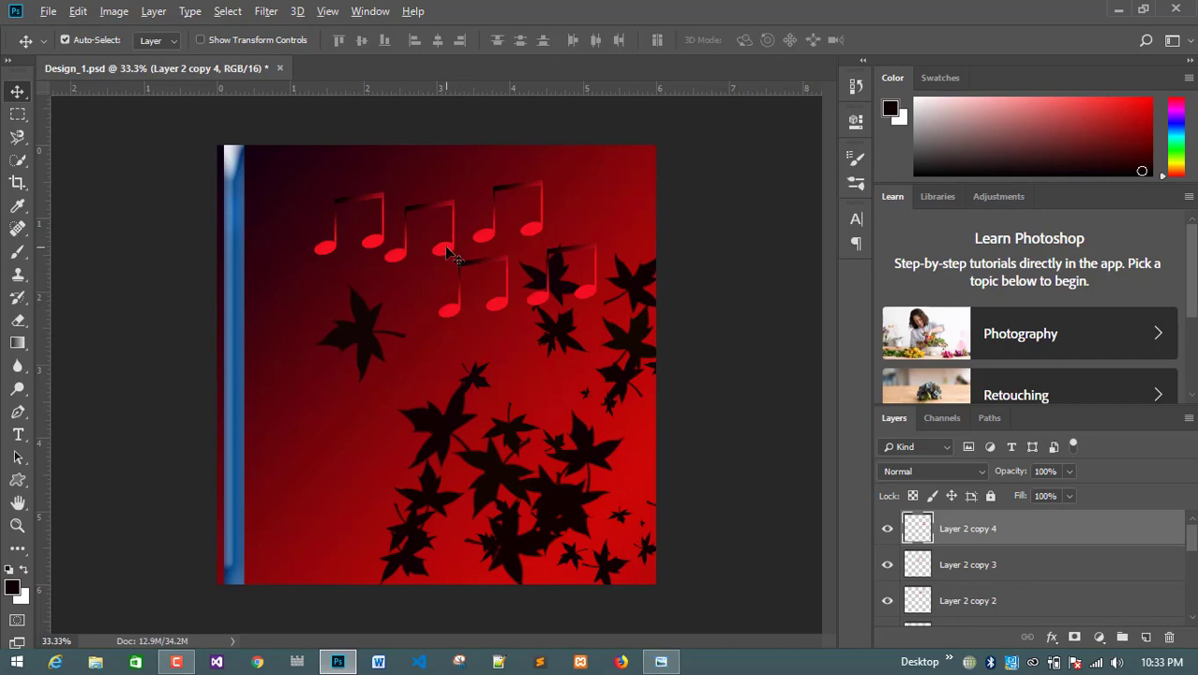
left_click_drag(448, 253, 418, 319)
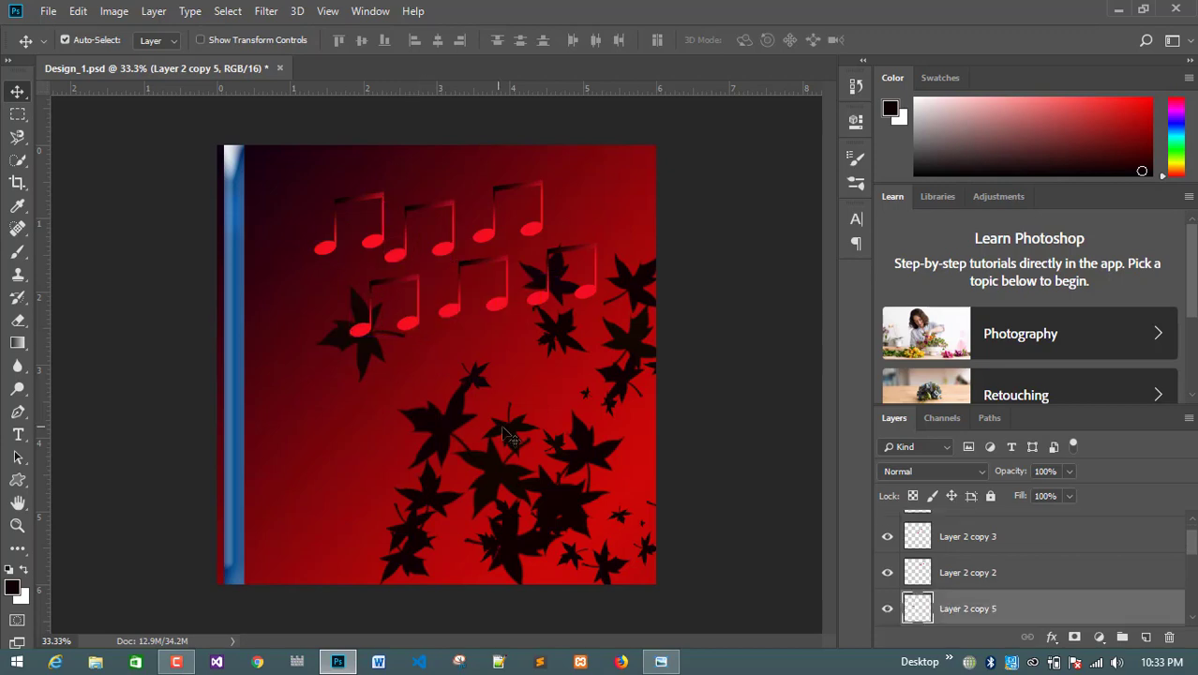
left_click(500, 392)
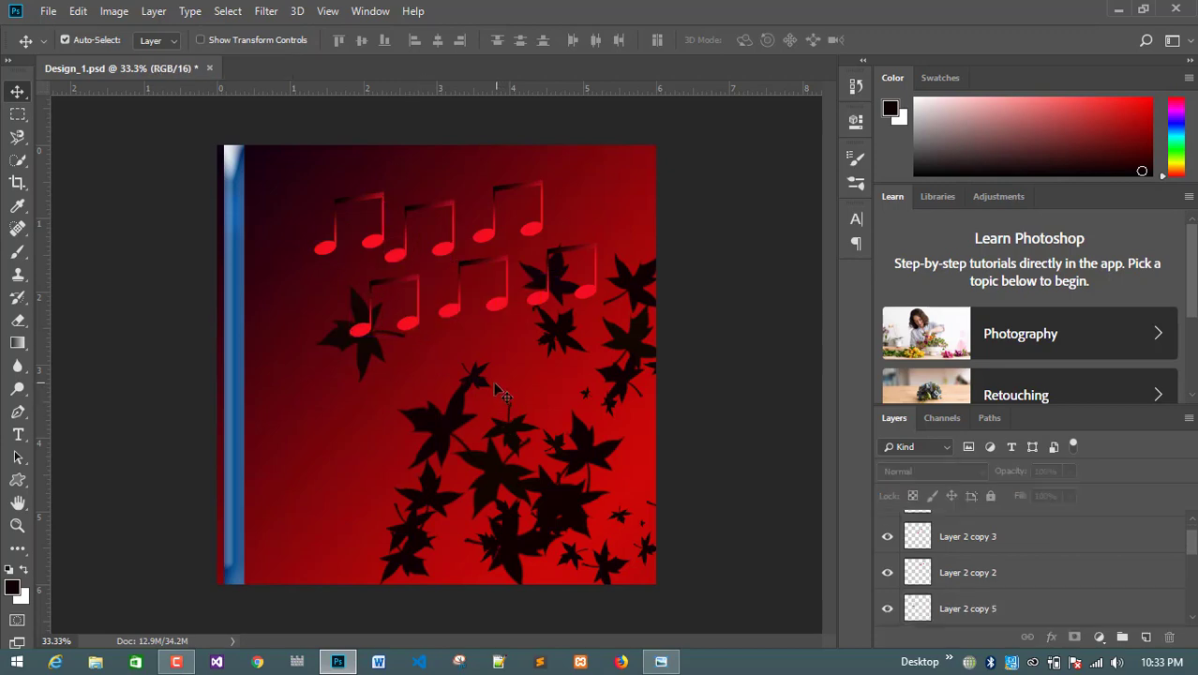
Review the text instruction on the assignment sheet and add a wide text box below the notes in Photoshop reading "Nursery"
left_click(661, 662)
left_click_drag(638, 391, 637, 230)
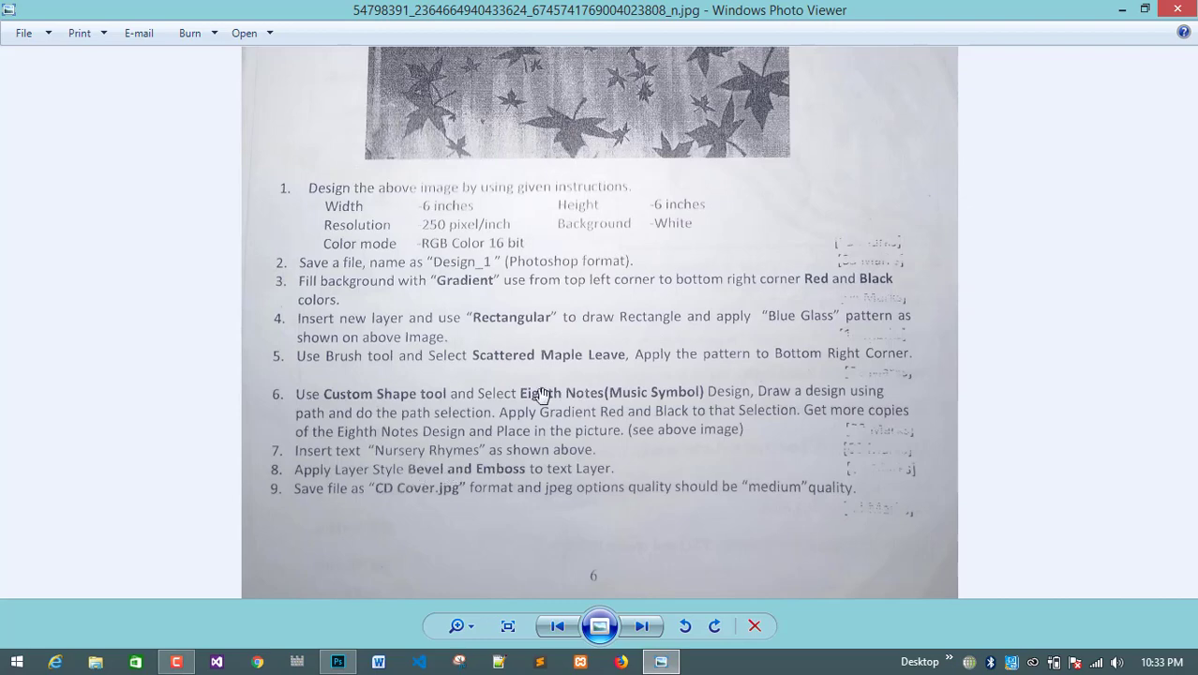
left_click_drag(544, 340, 545, 670)
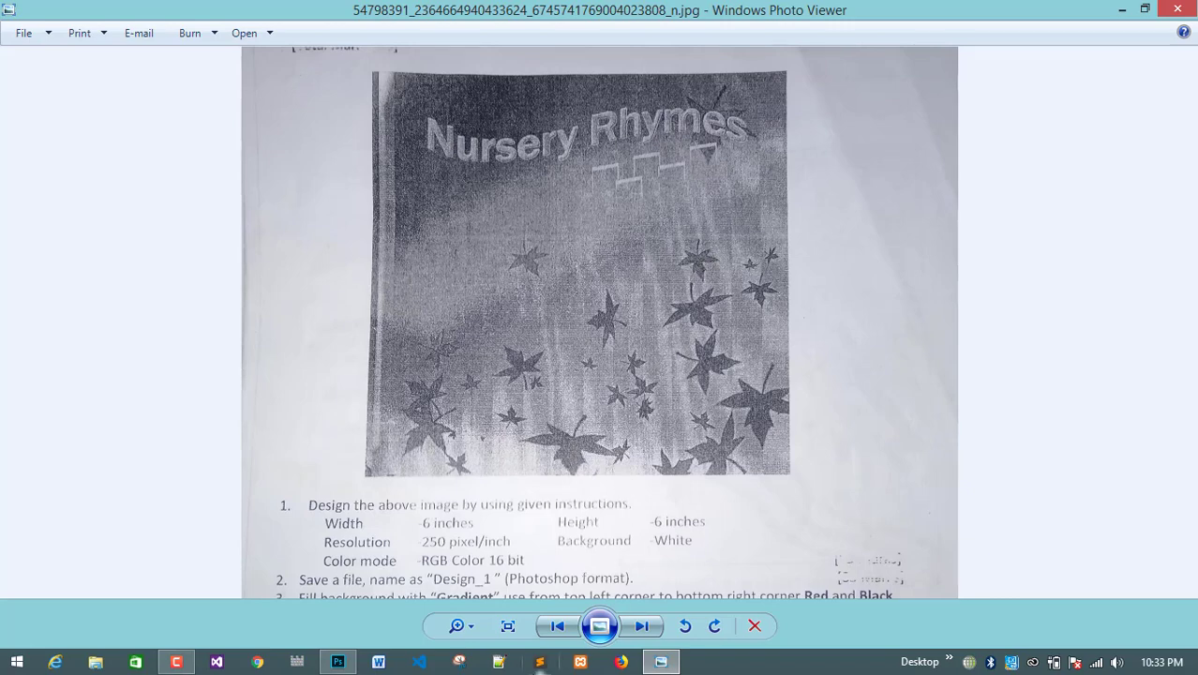
left_click(339, 663)
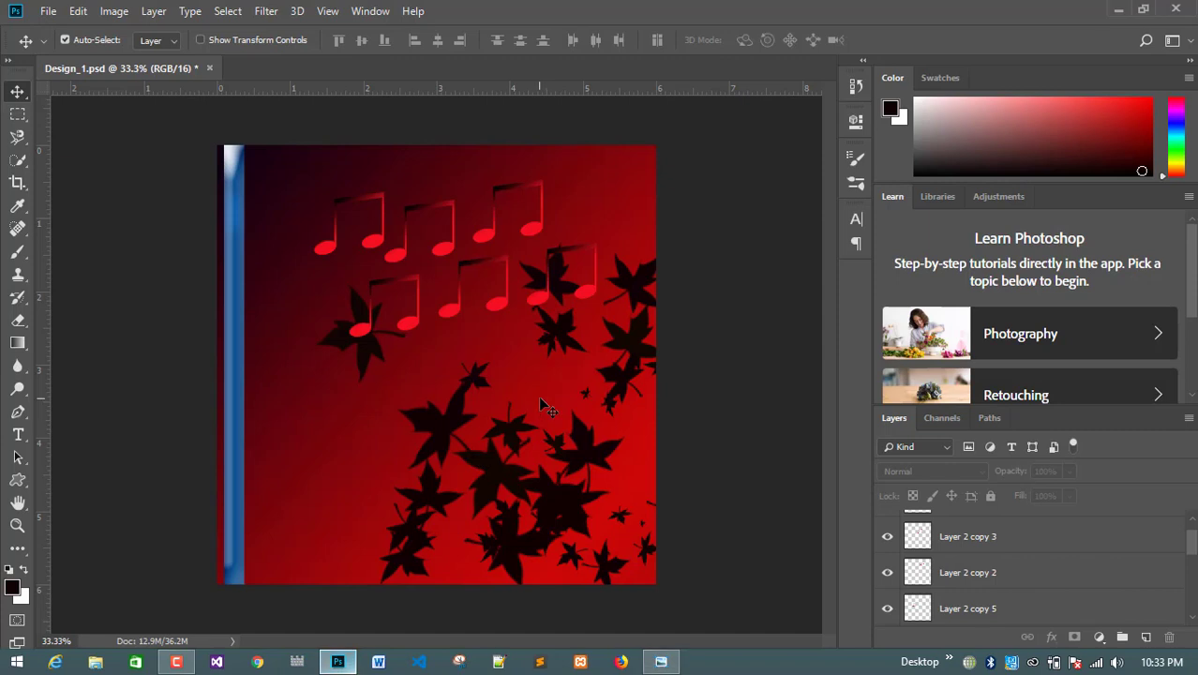
left_click(18, 434)
left_click_drag(253, 380, 644, 490)
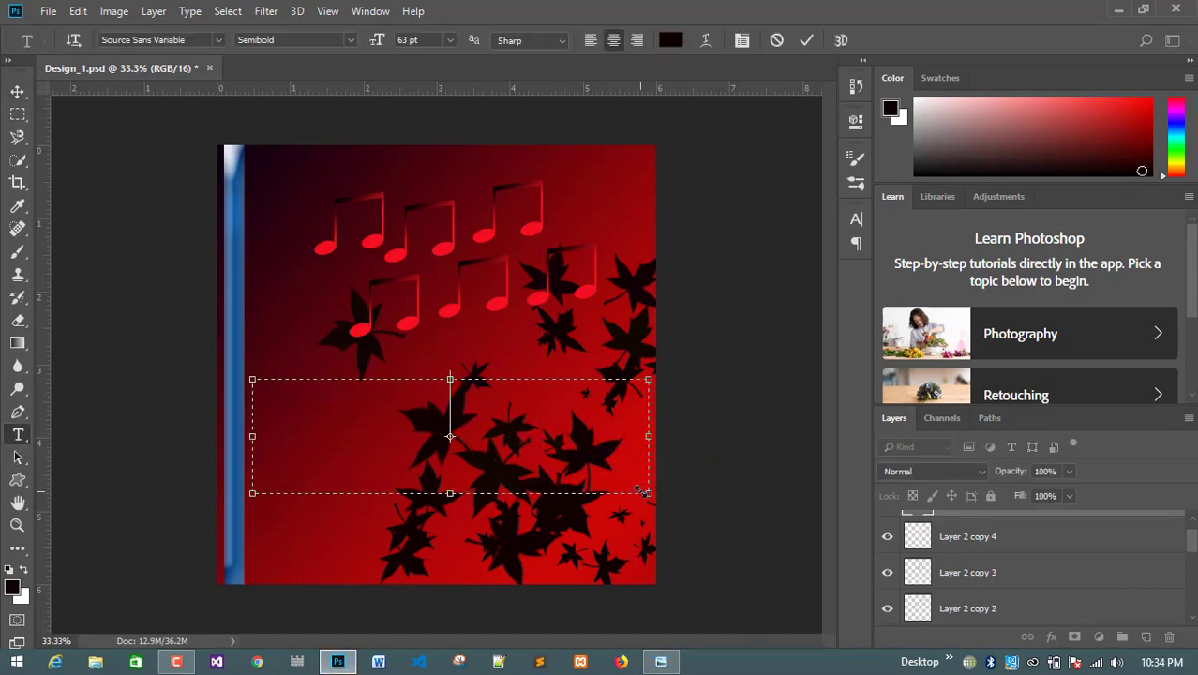
type("MU")
type("rsery")
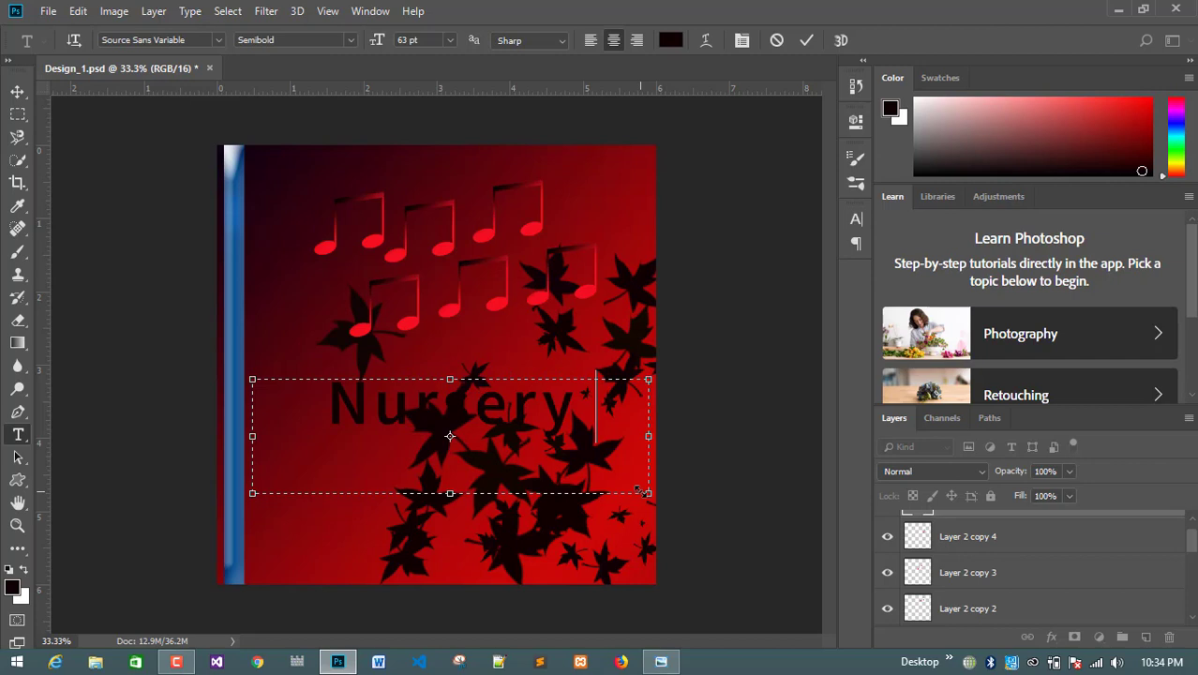
Set the font size of the whole "Nursery" text to 39 pt
key("ctrl+a")
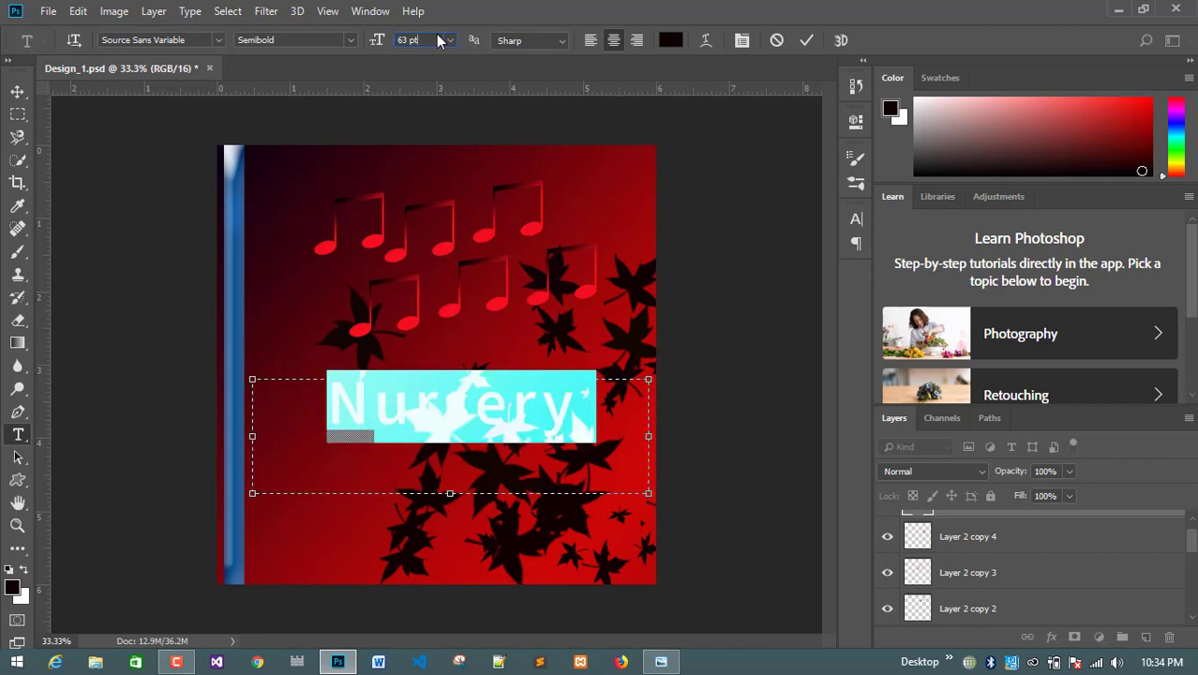
scroll(438, 39, "down", 20)
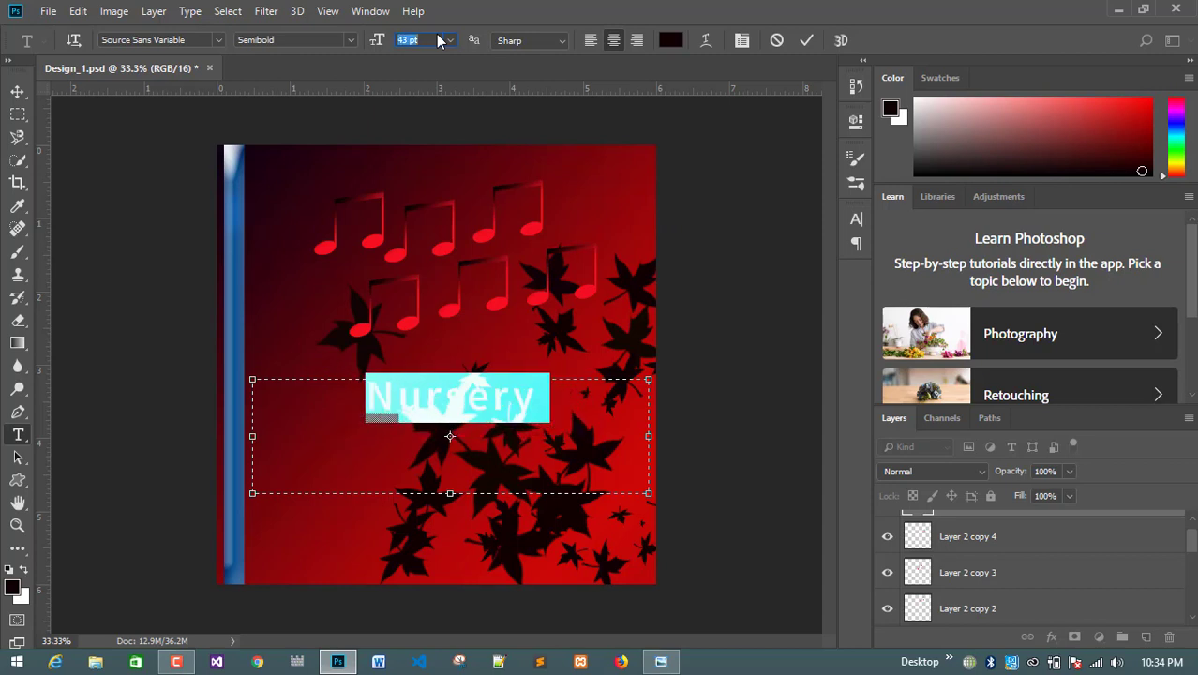
scroll(438, 39, "down", 4)
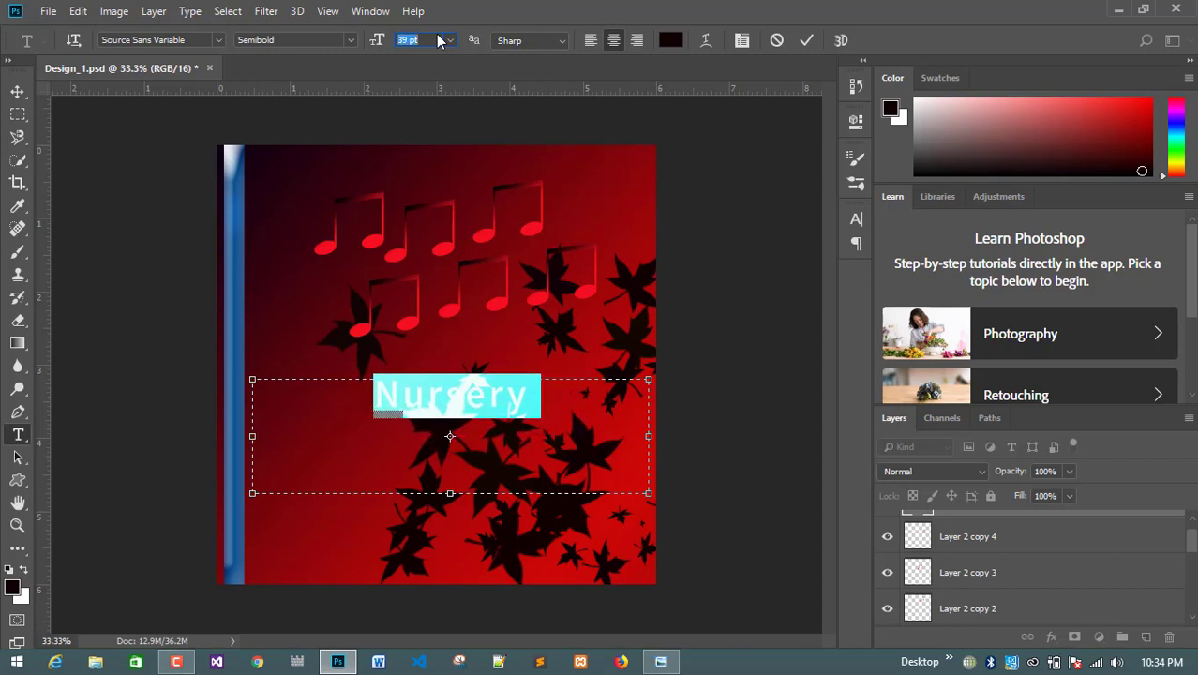
Complete the title as "Nursery Rhymes" after checking the sheet's wording, shorten the text box to one line, and commit the text
left_click(562, 410)
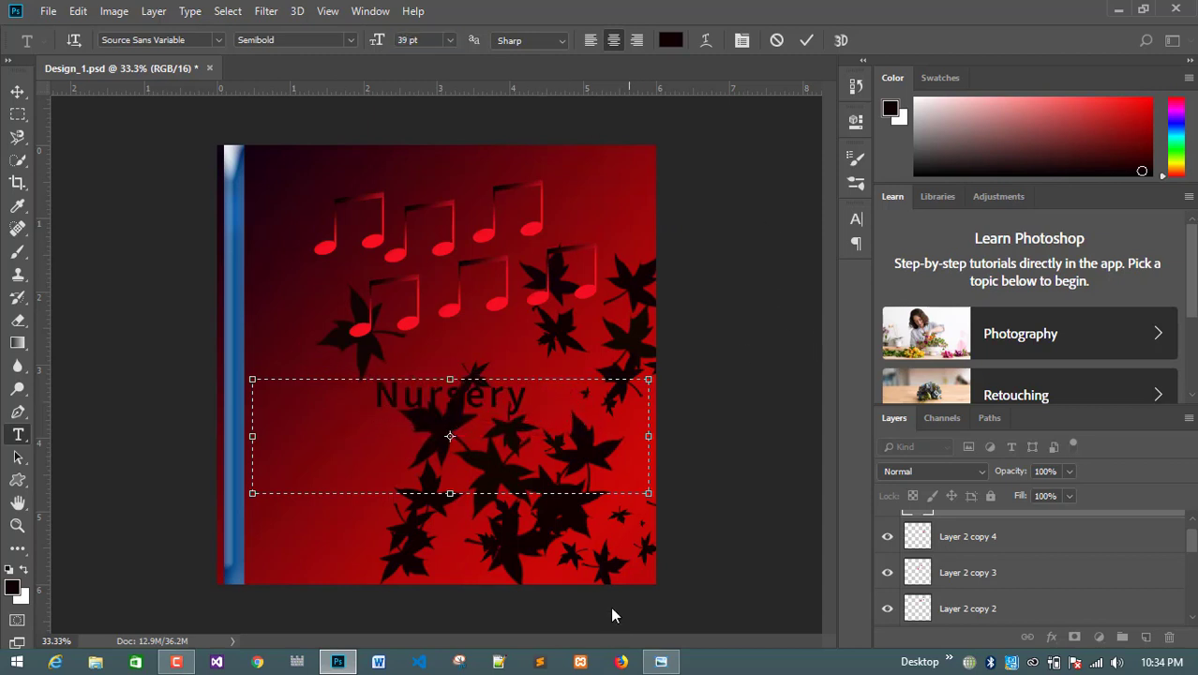
left_click(660, 663)
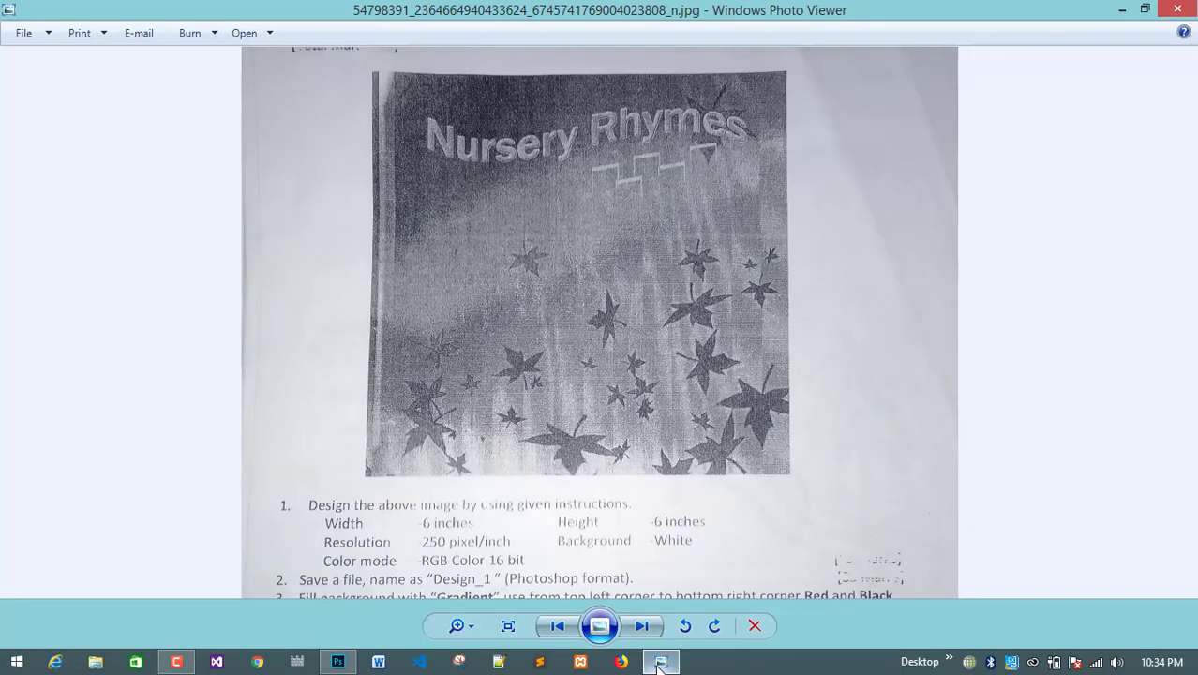
left_click(660, 663)
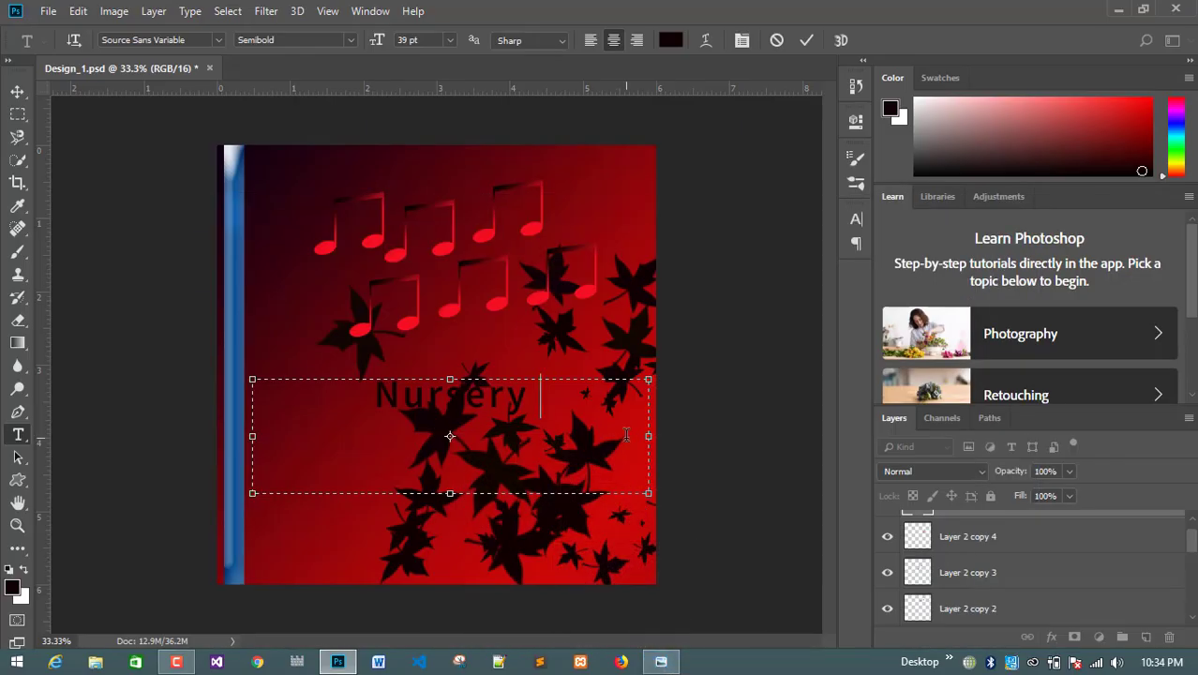
type("R")
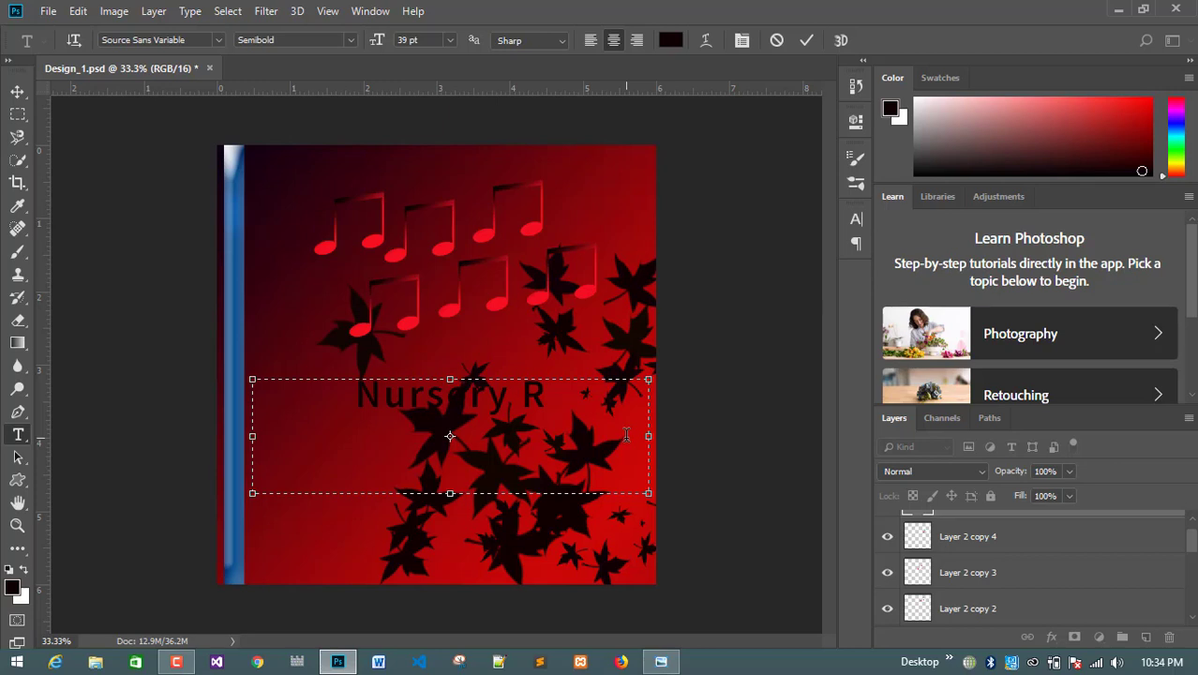
type("hymes")
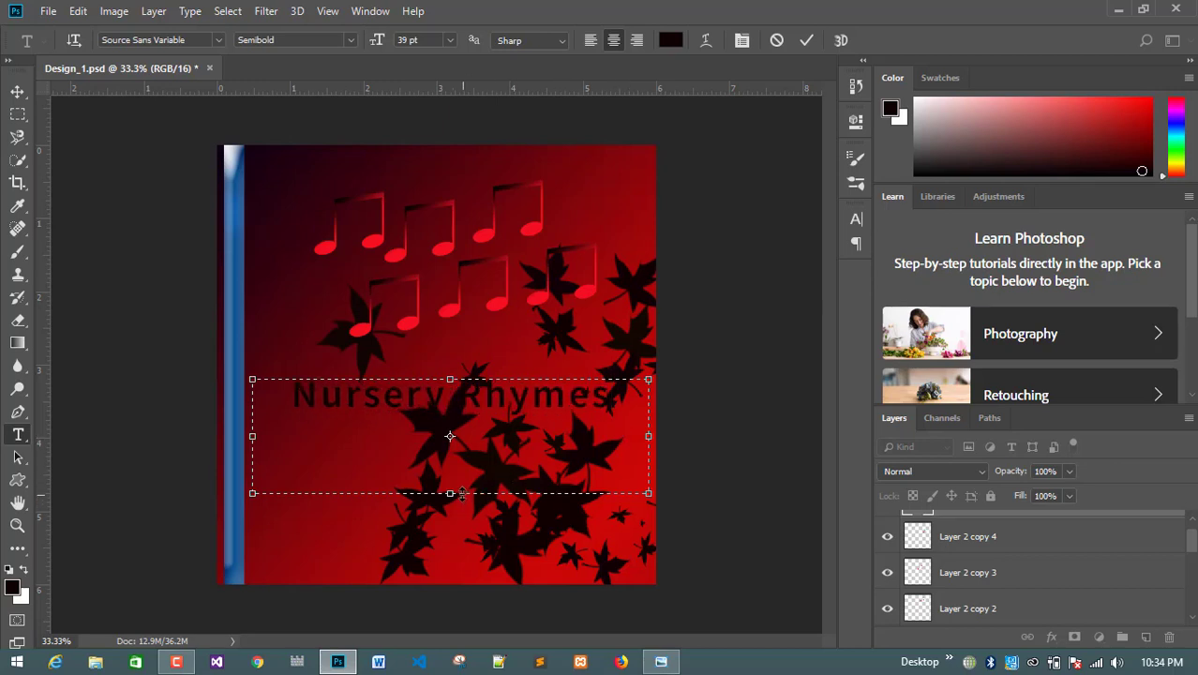
left_click_drag(451, 493, 450, 414)
left_click(17, 91)
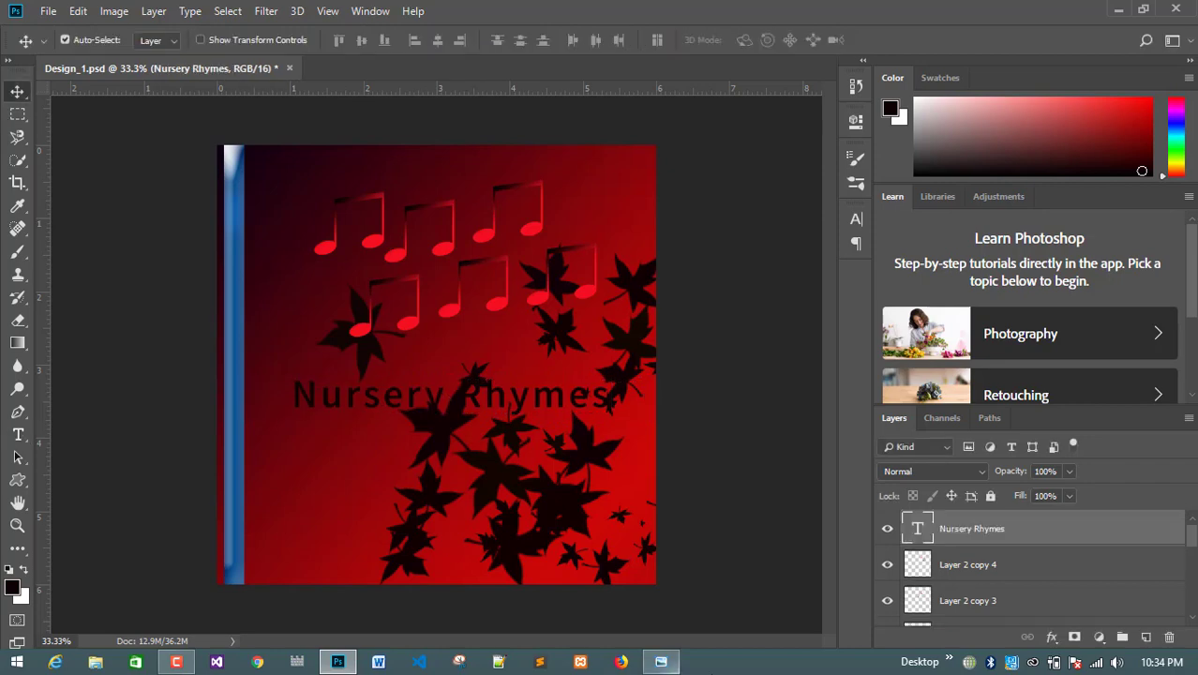
Read the assignment sheet's text and layer style instructions and select the Nursery Rhymes layer in Photoshop
left_click(661, 662)
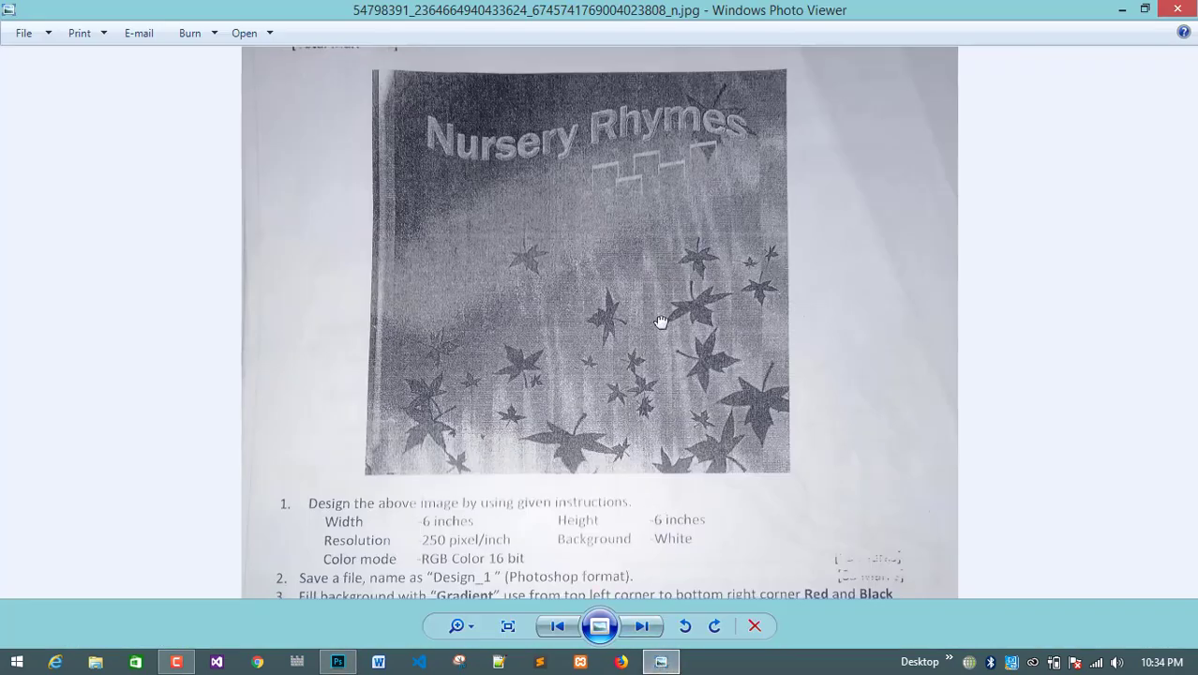
left_click_drag(661, 322, 661, 166)
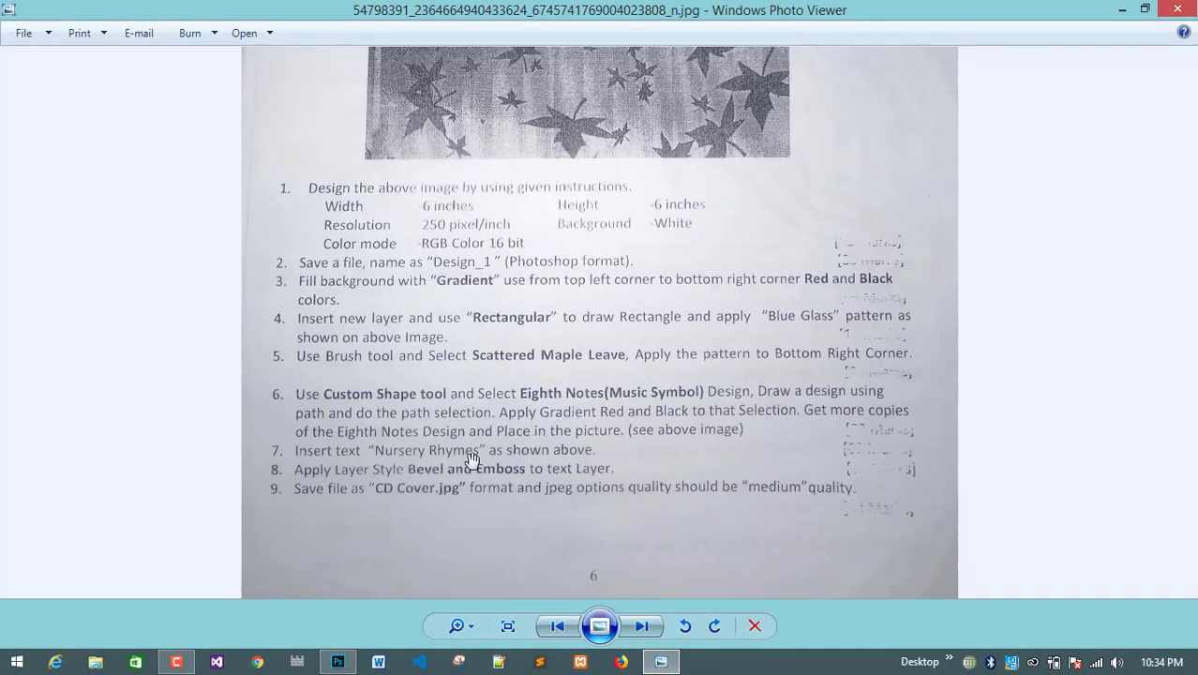
left_click(338, 662)
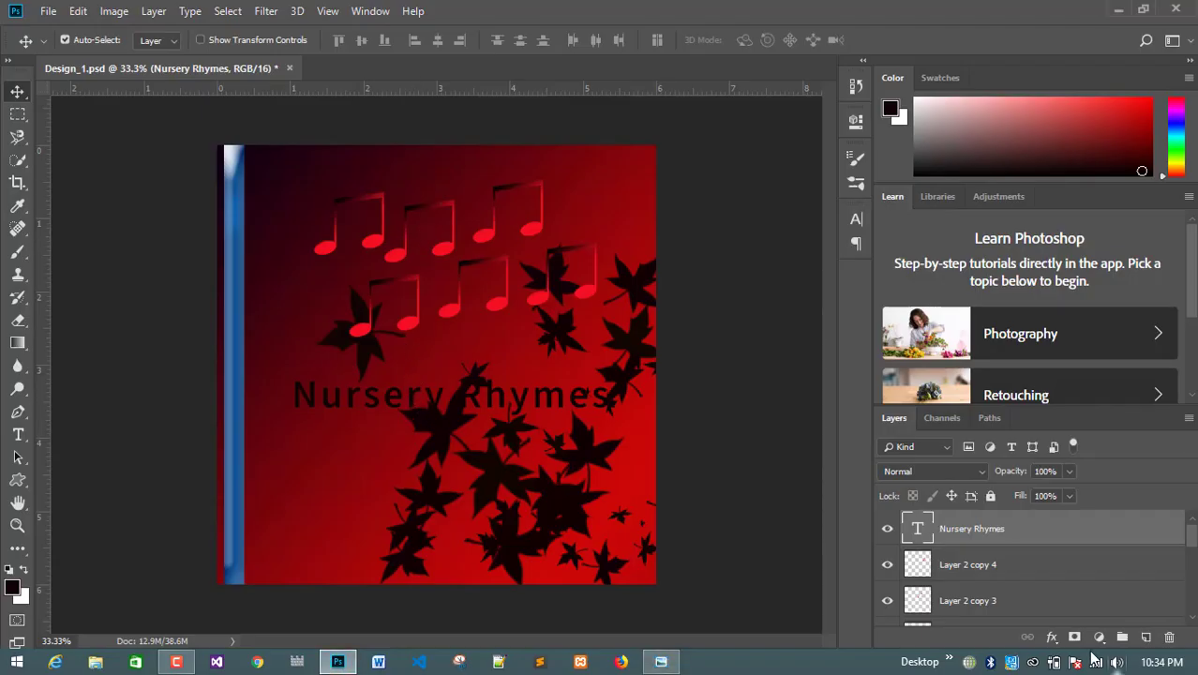
right_click(388, 402)
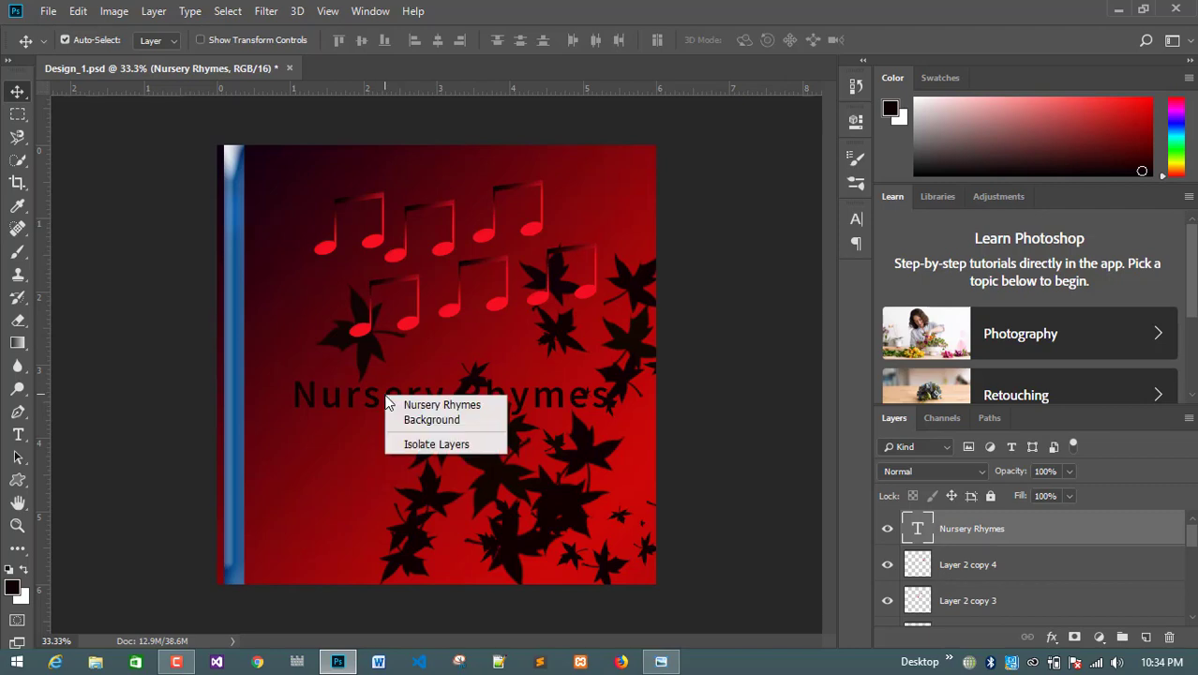
left_click(418, 406)
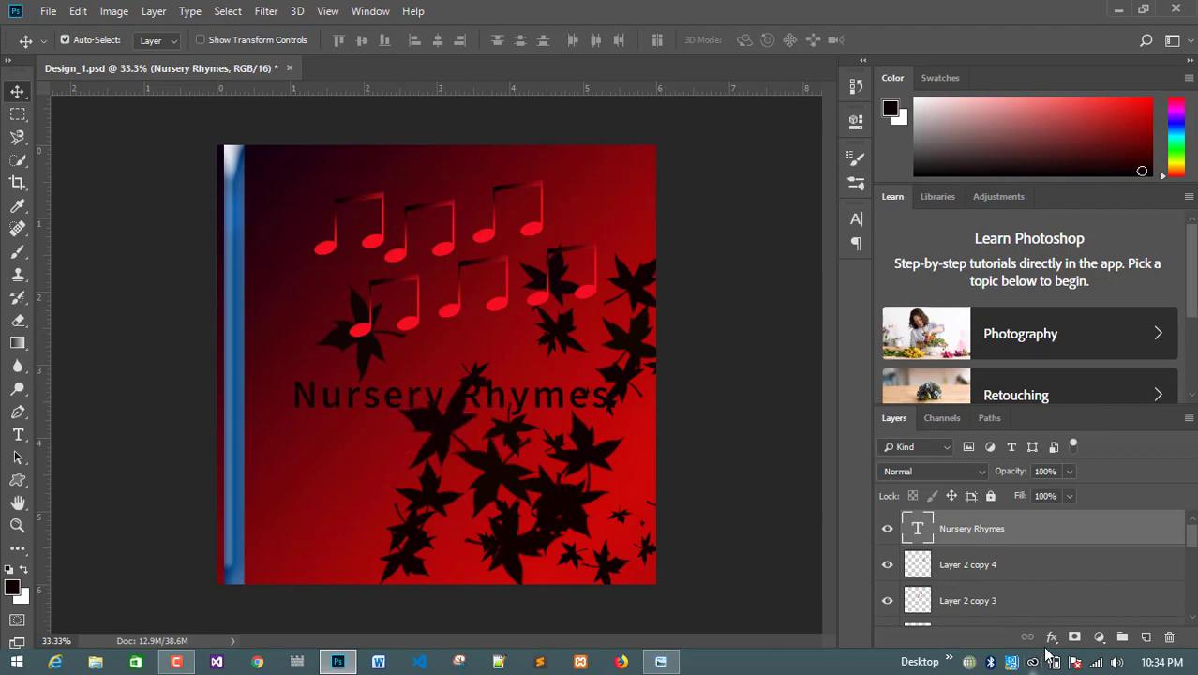
Apply a white Color Overlay to the Nursery Rhymes text layer
left_click(1051, 637)
left_click(1098, 569)
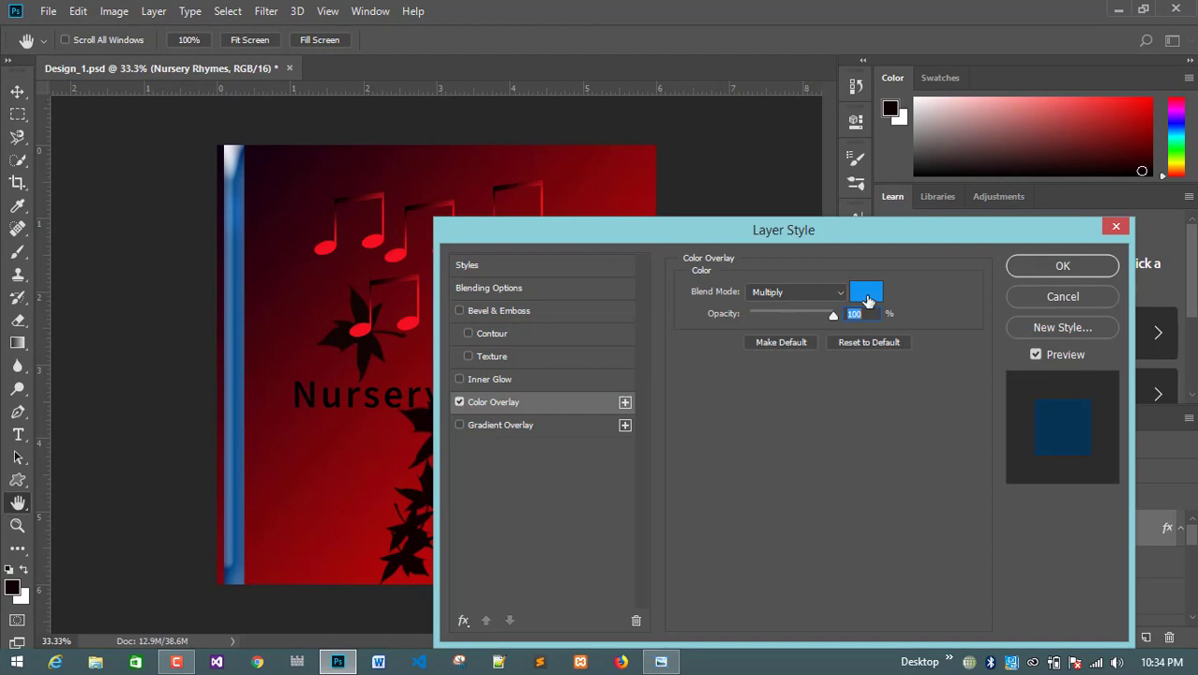
left_click(866, 295)
left_click(432, 217)
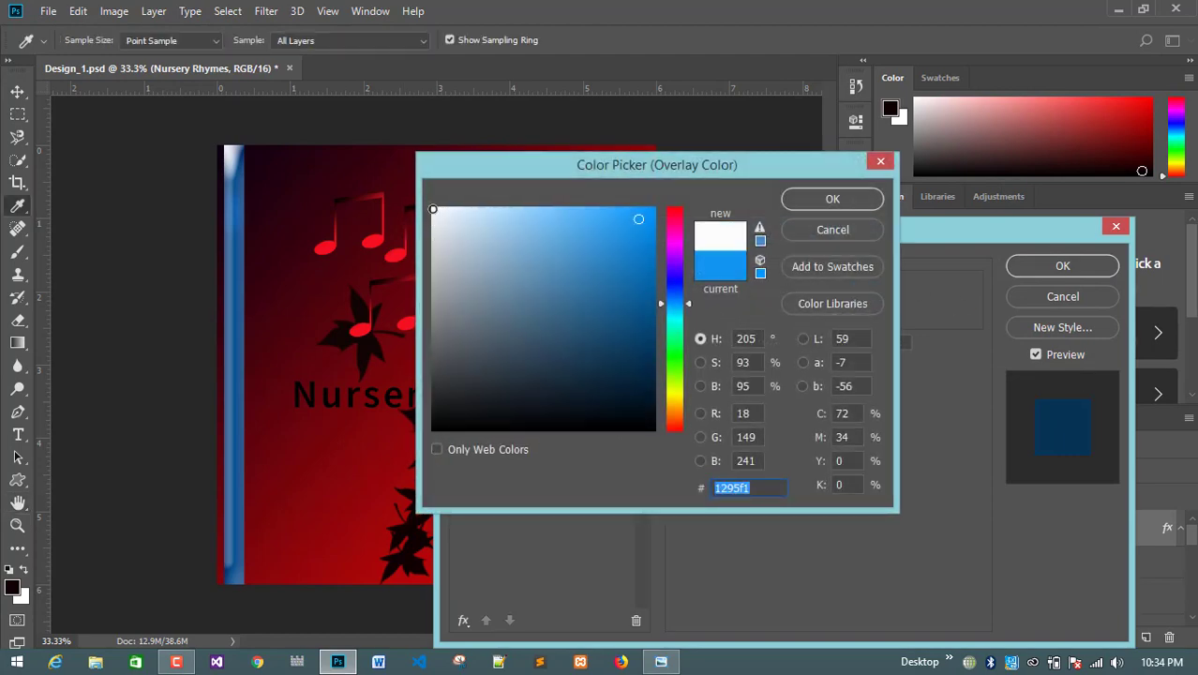
left_click(831, 201)
left_click(1078, 265)
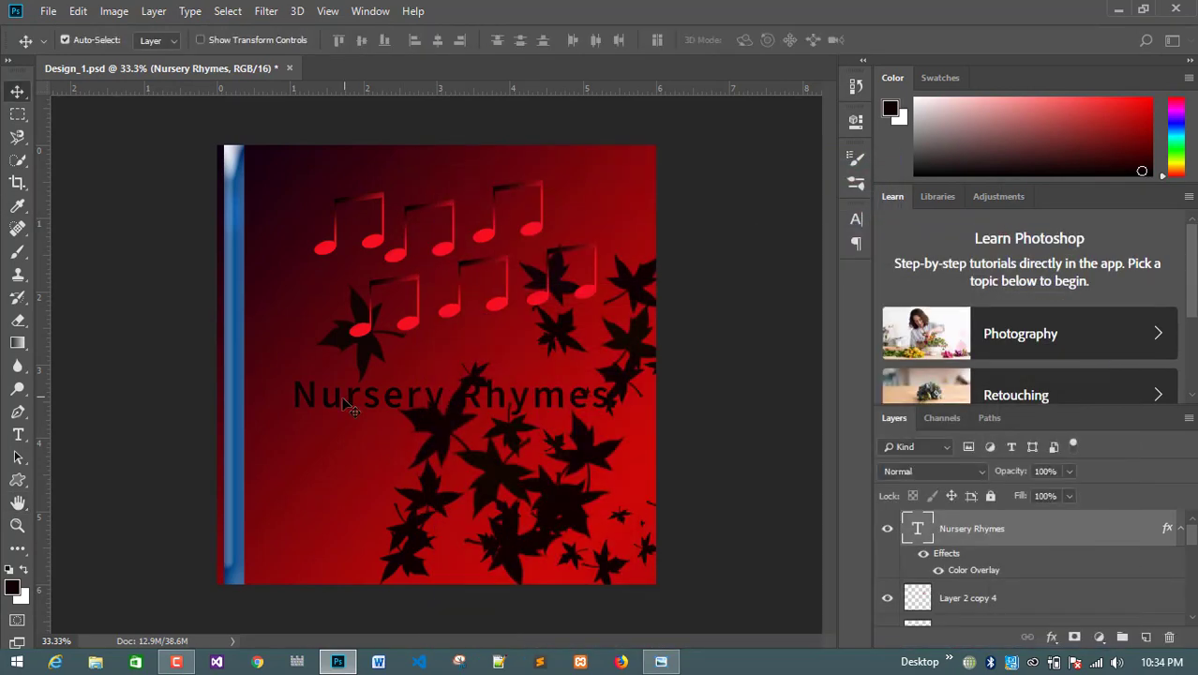
Reposition the Nursery Rhymes title slightly to the right at about the same height
left_click_drag(371, 398, 411, 368)
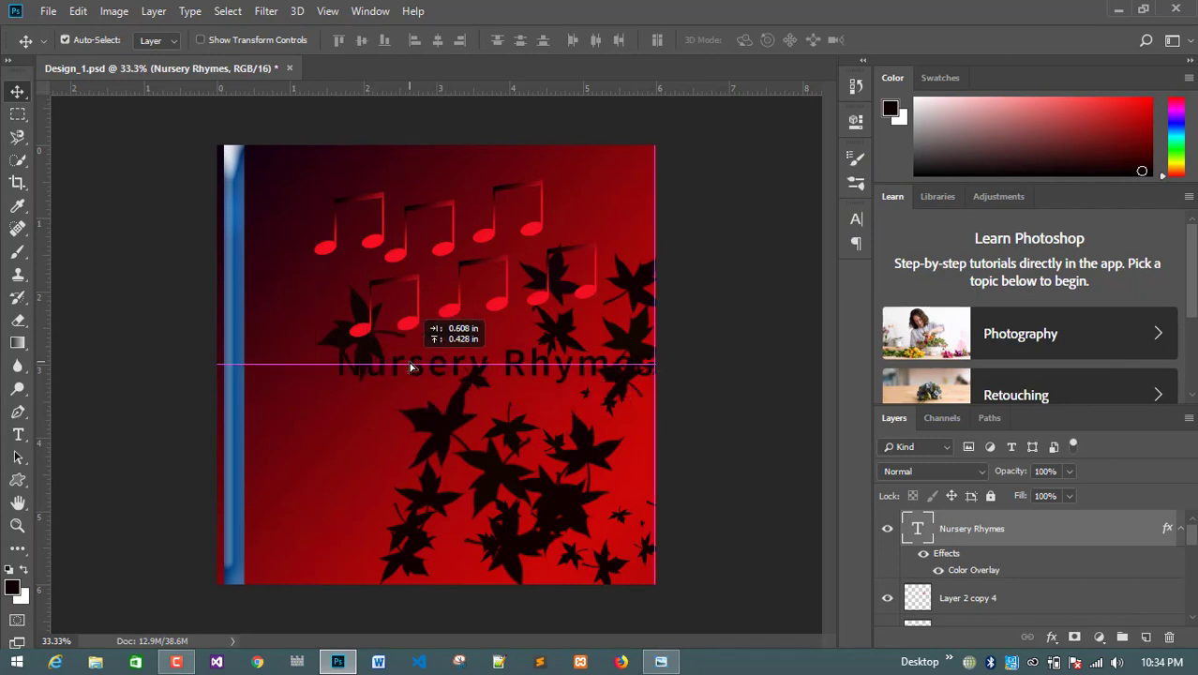
left_click_drag(399, 380, 363, 410)
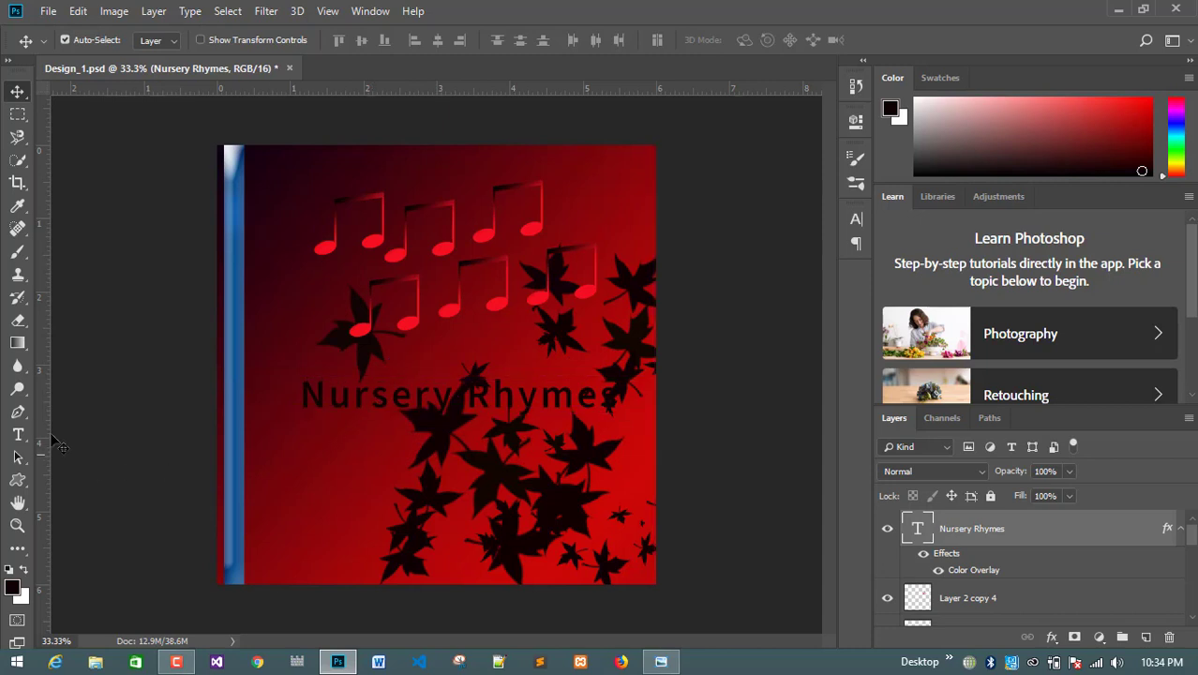
left_click(19, 435)
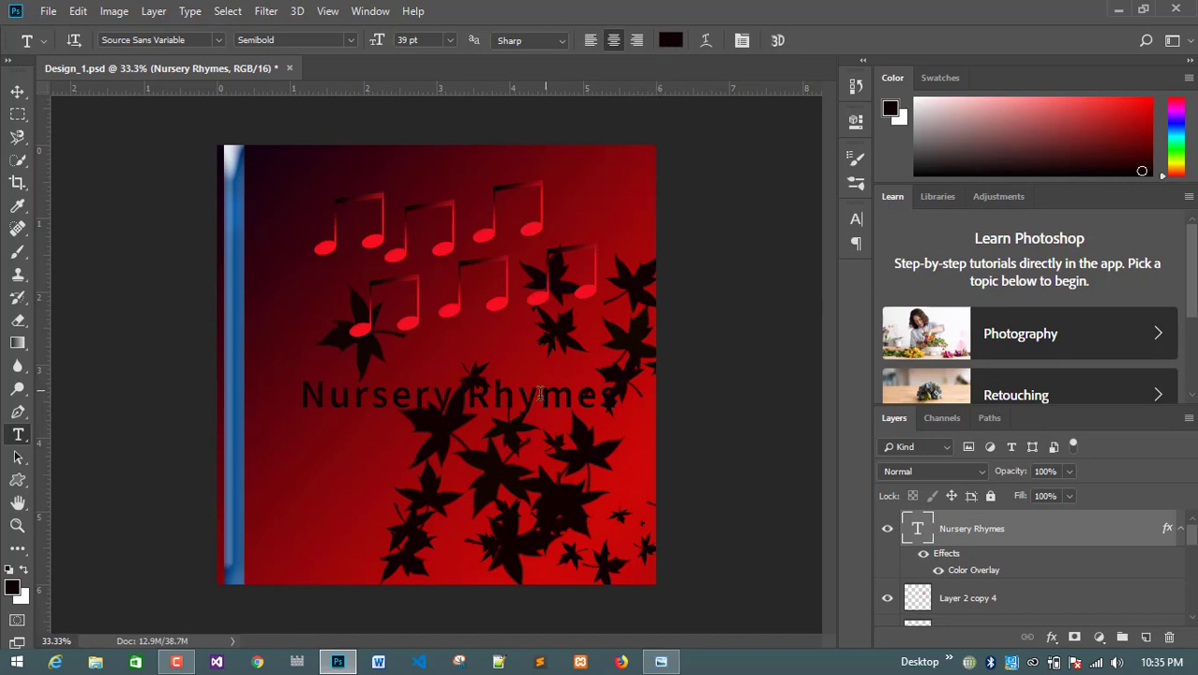
left_click(1052, 637)
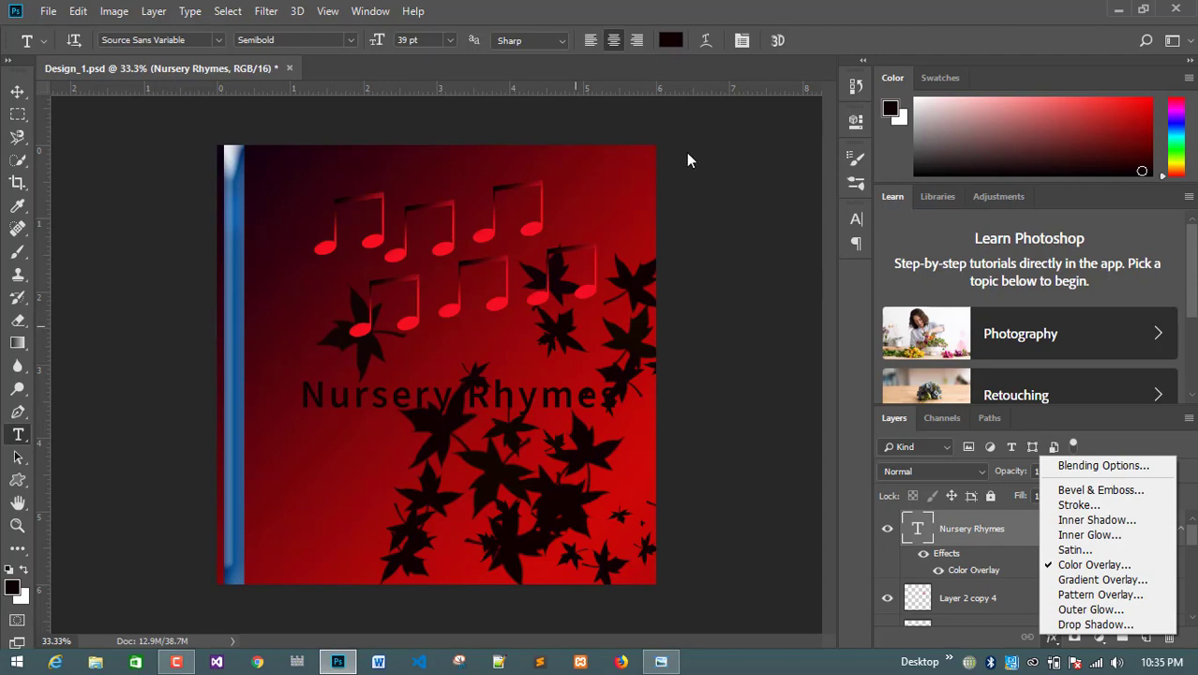
left_click(1091, 565)
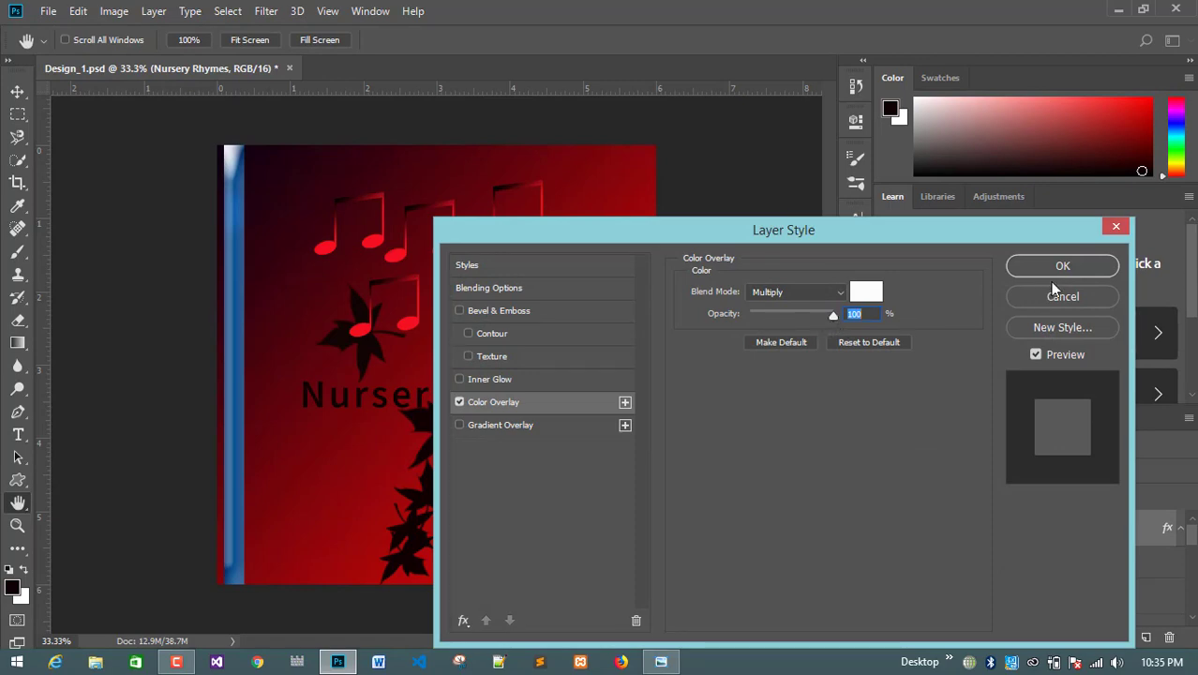
left_click(1116, 227)
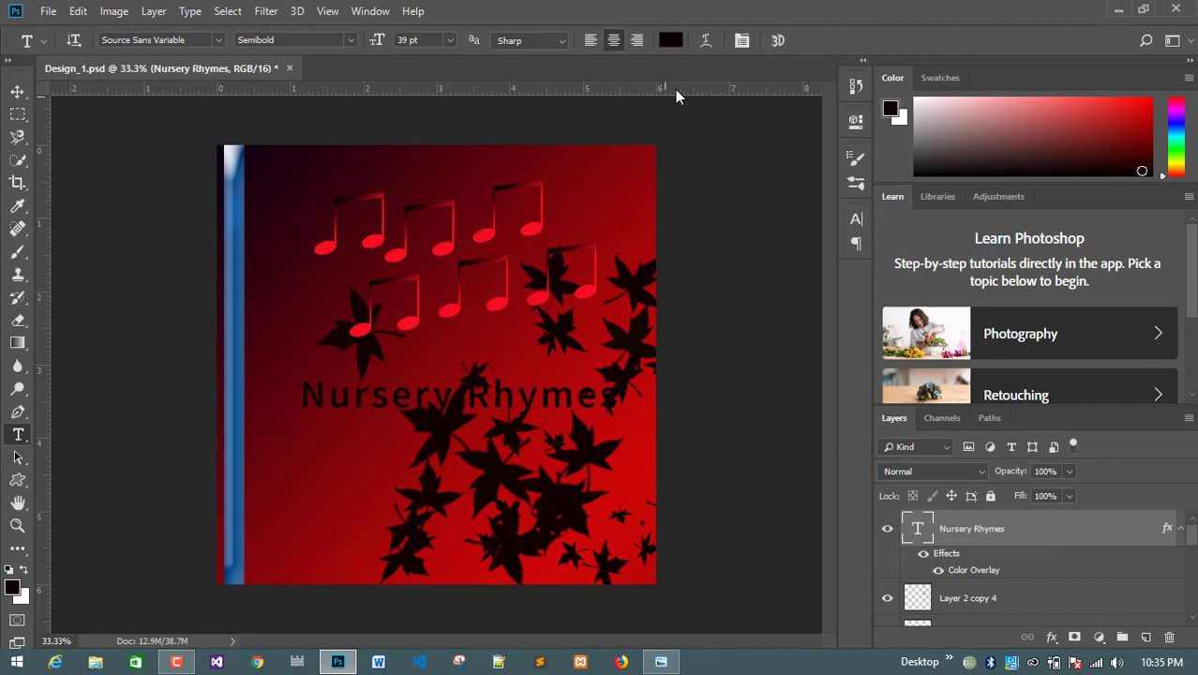
Set the text color of the Nursery Rhymes title to near-white, #fefbfb
left_click(671, 41)
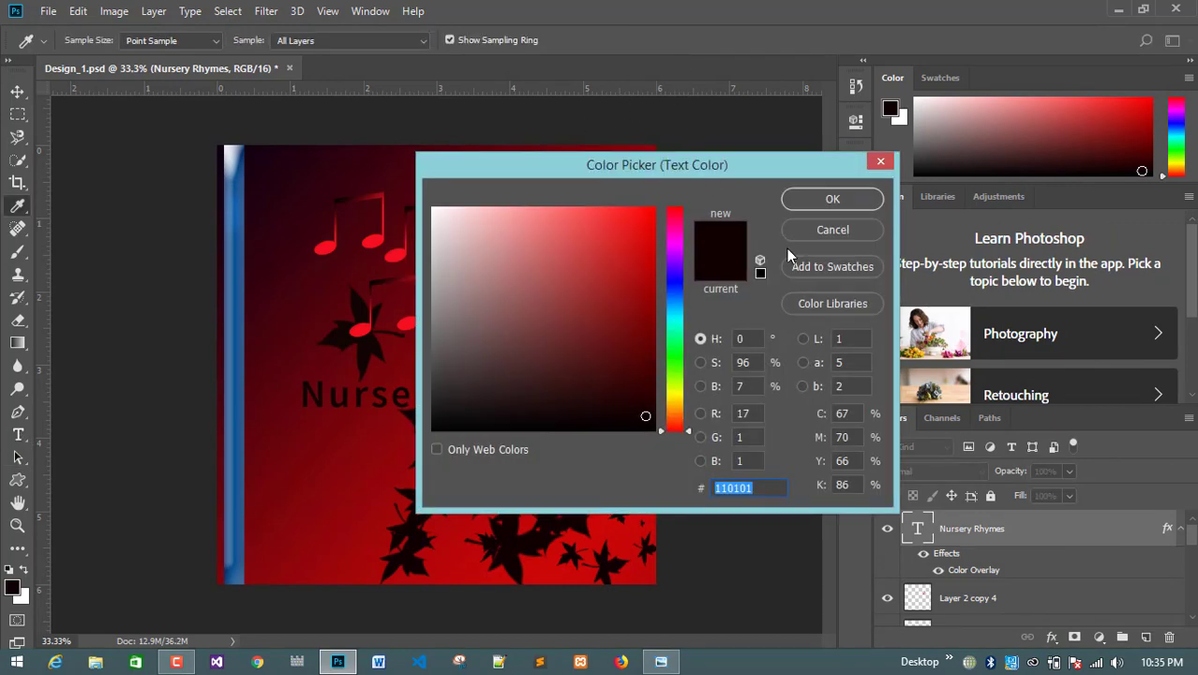
left_click(435, 208)
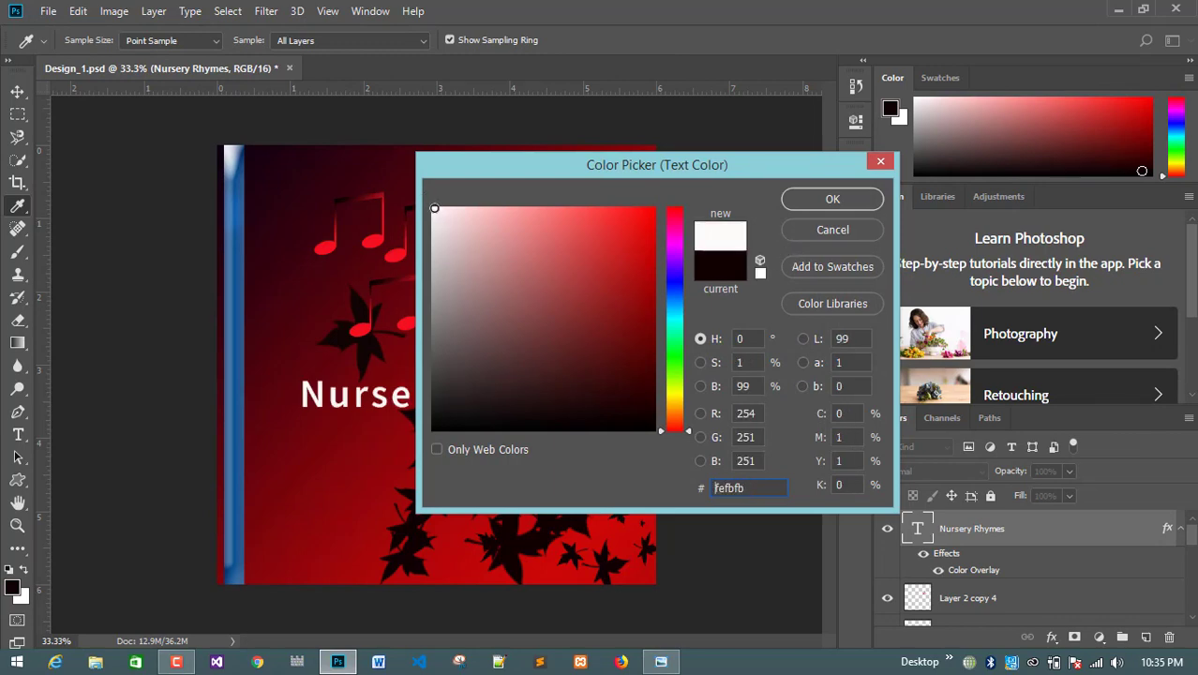
left_click(830, 200)
Move the Nursery Rhymes title up over the upper row of notes and check the title's shape and position in the assignment sheet image
left_click(19, 91)
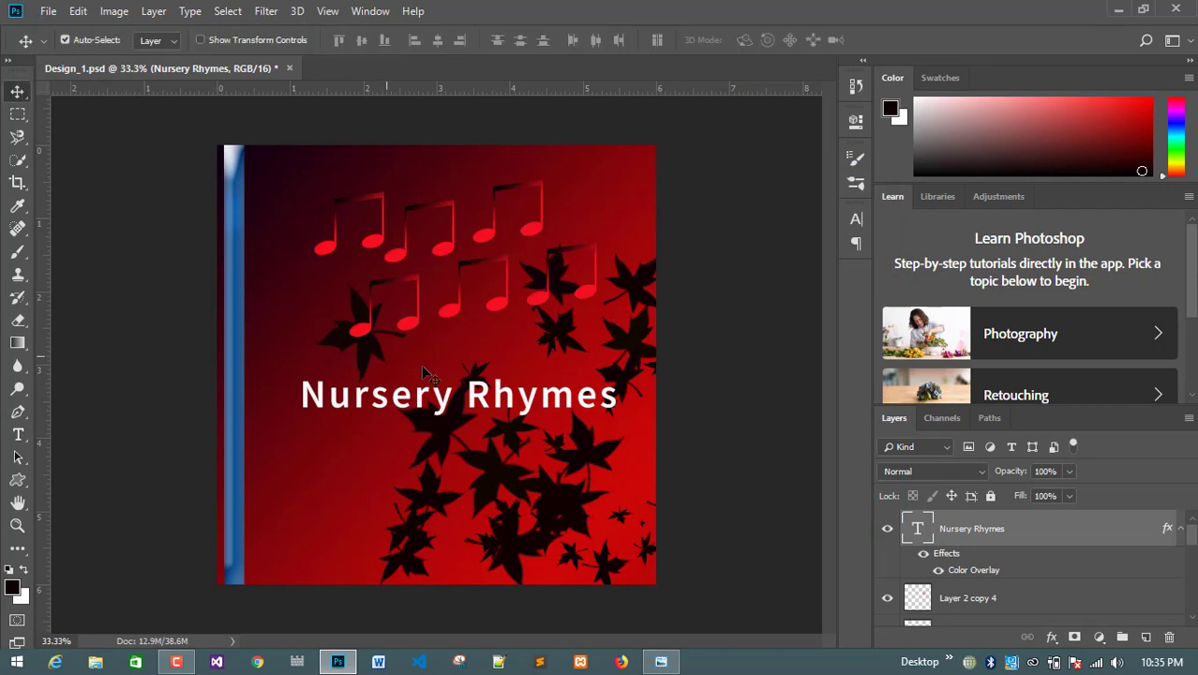
left_click_drag(496, 395, 477, 208)
left_click(660, 662)
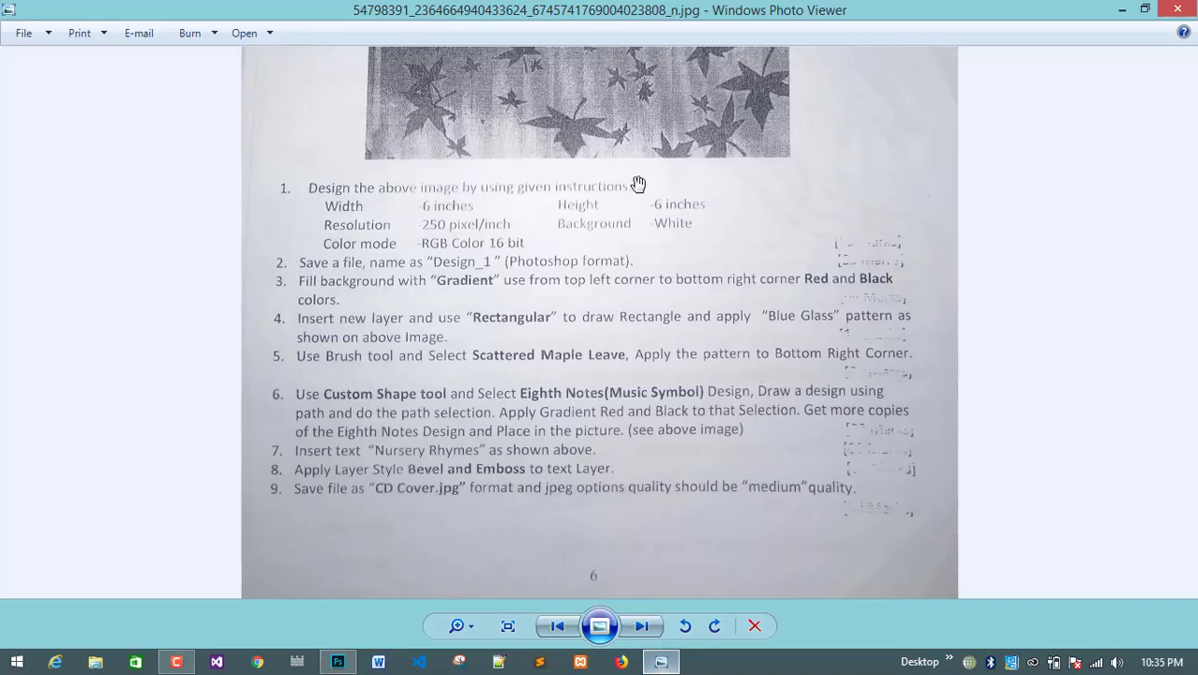
scroll(625, 122, "up", 5)
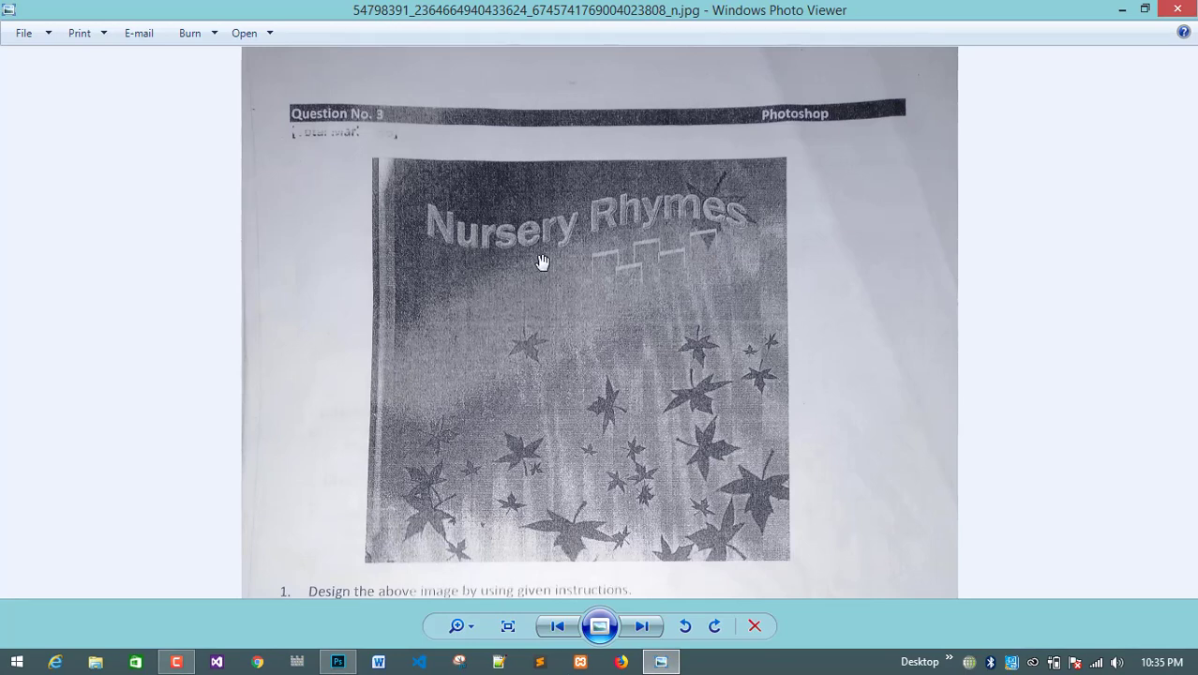
left_click(337, 662)
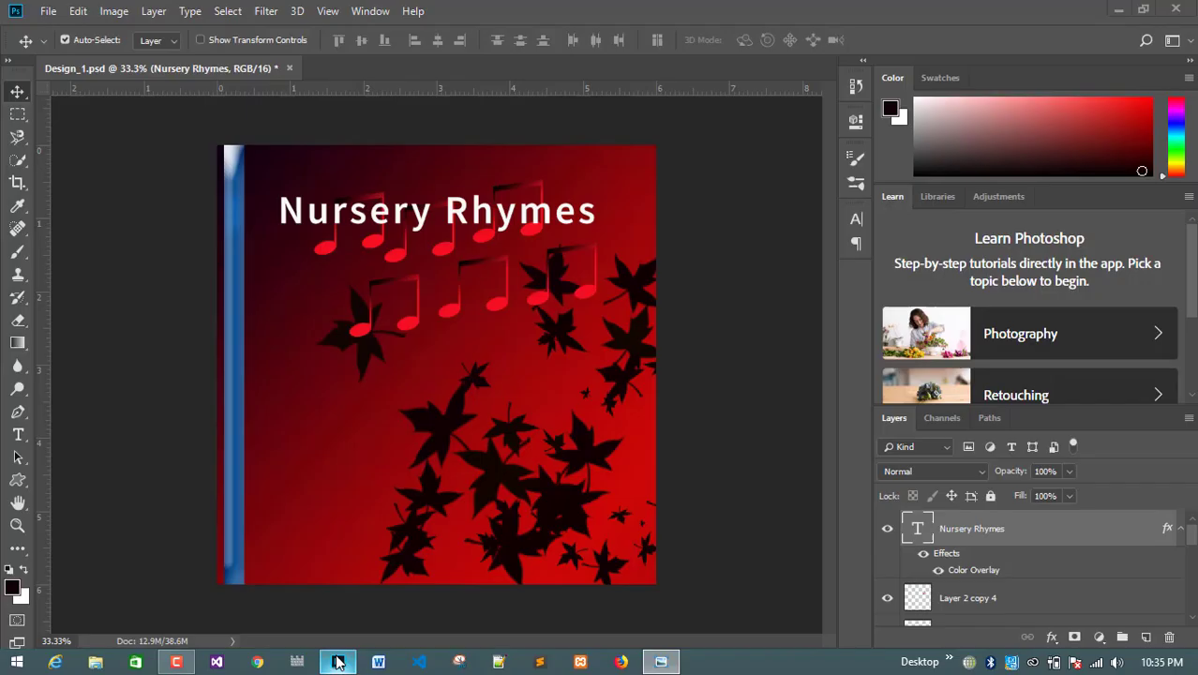
left_click(16, 436)
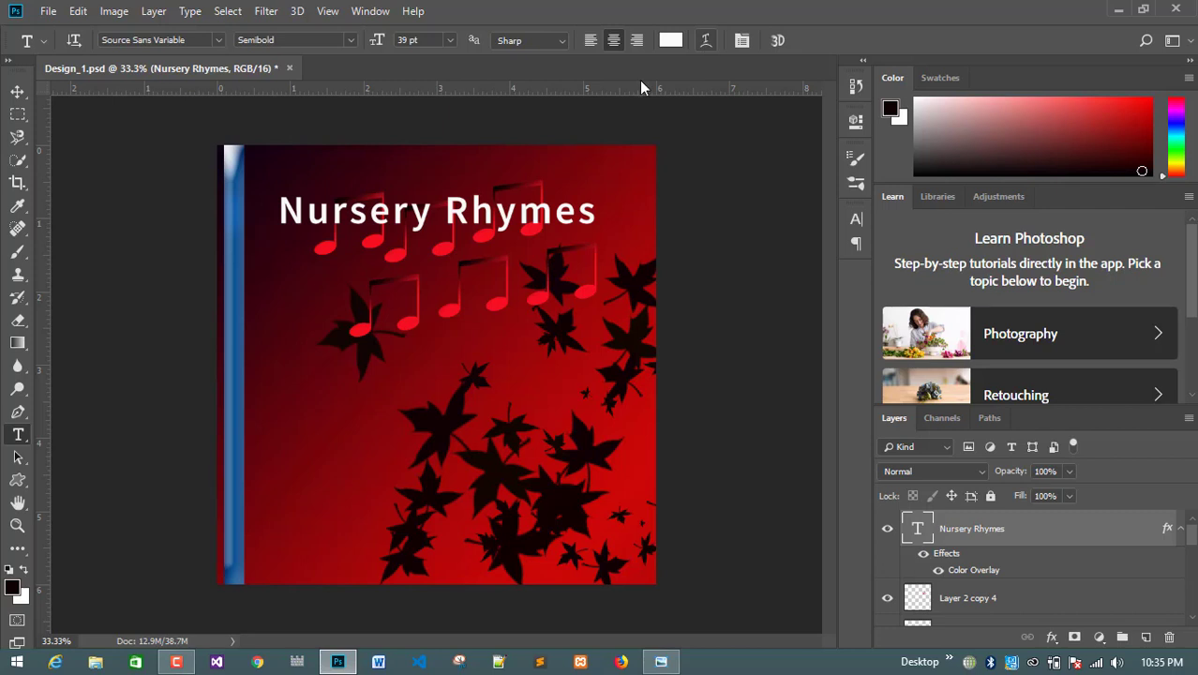
left_click(17, 136)
left_click(17, 205)
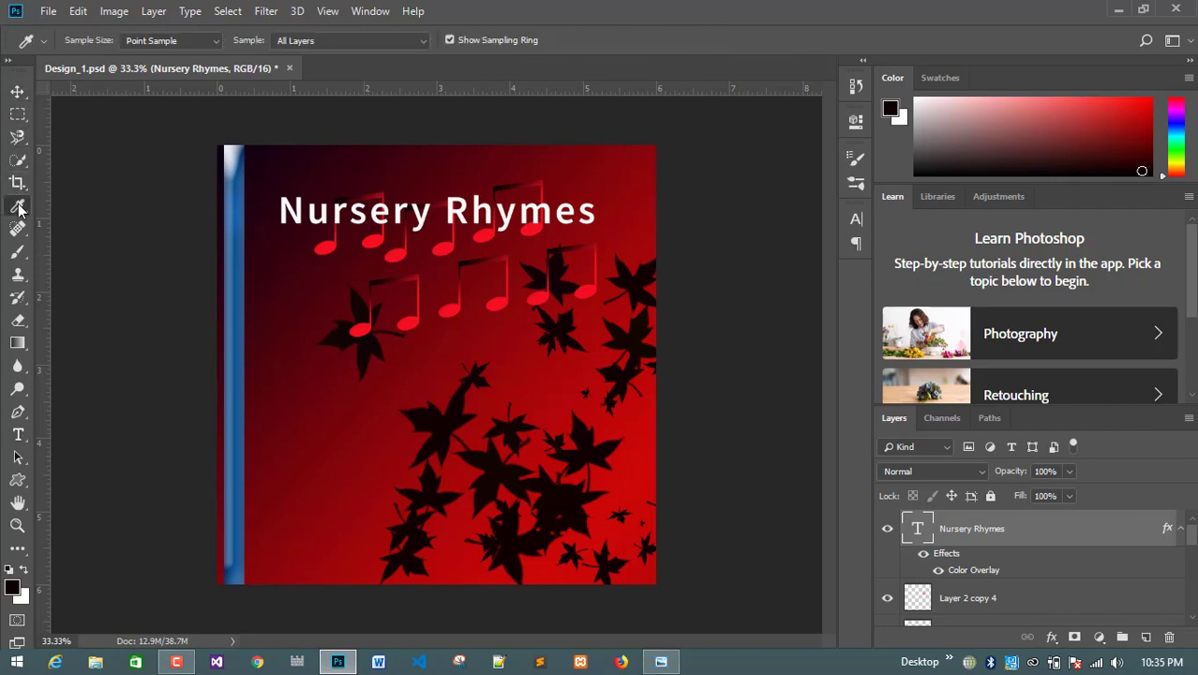
Warp the whole Nursery Rhymes title text with the horizontal Flag style and a Bend of +81%
left_click(19, 437)
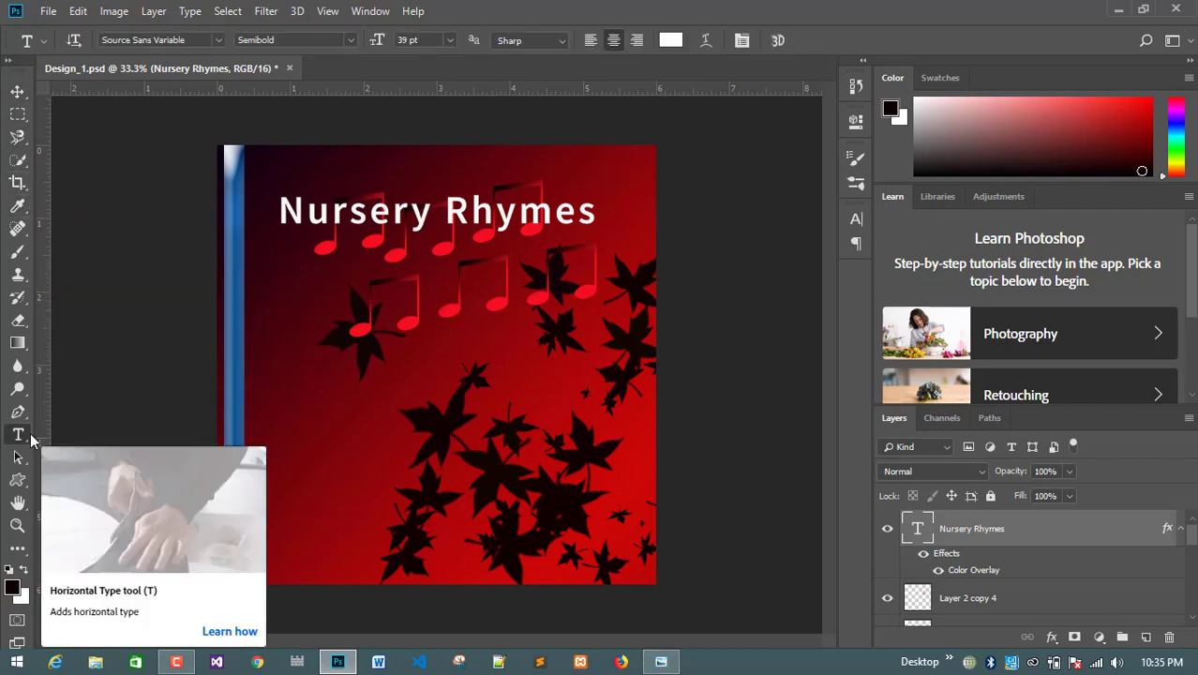
left_click(454, 214)
left_click_drag(622, 214, 238, 214)
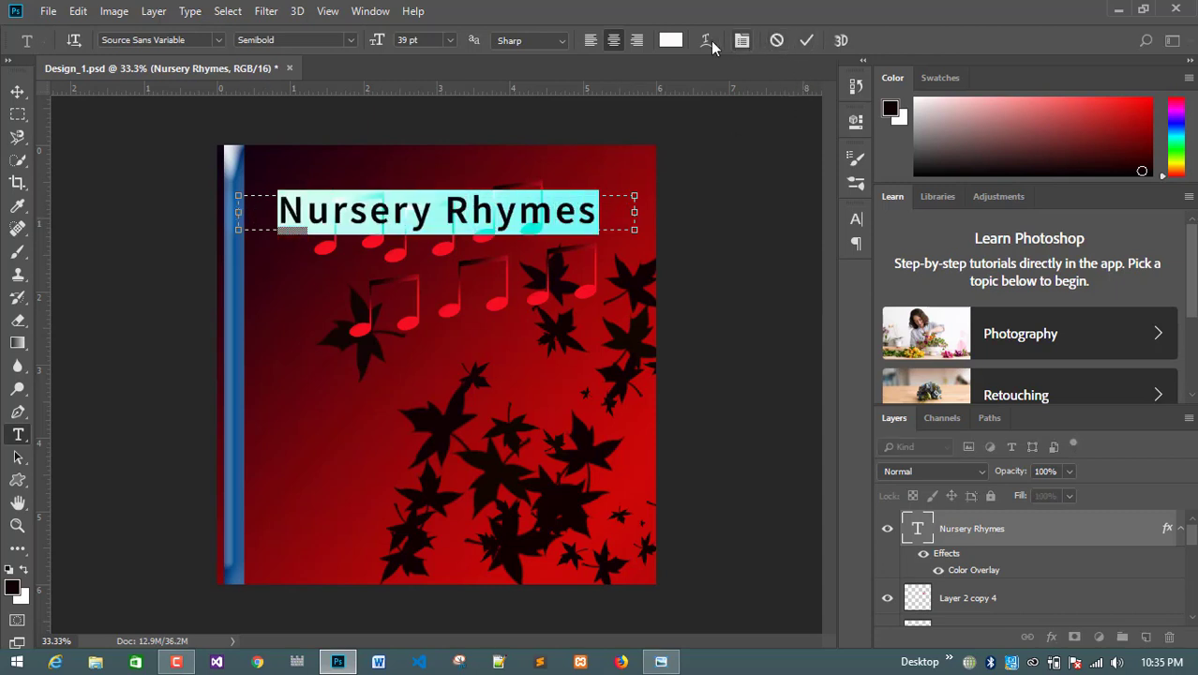
left_click(706, 41)
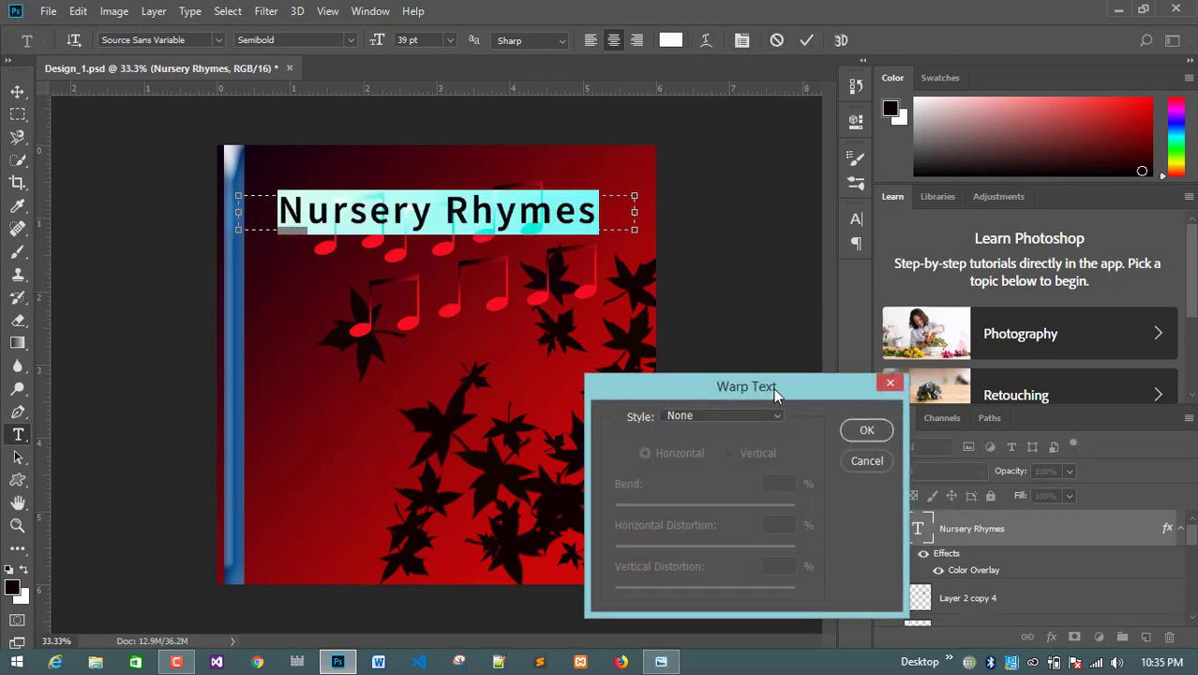
left_click_drag(774, 388, 901, 157)
left_click(878, 182)
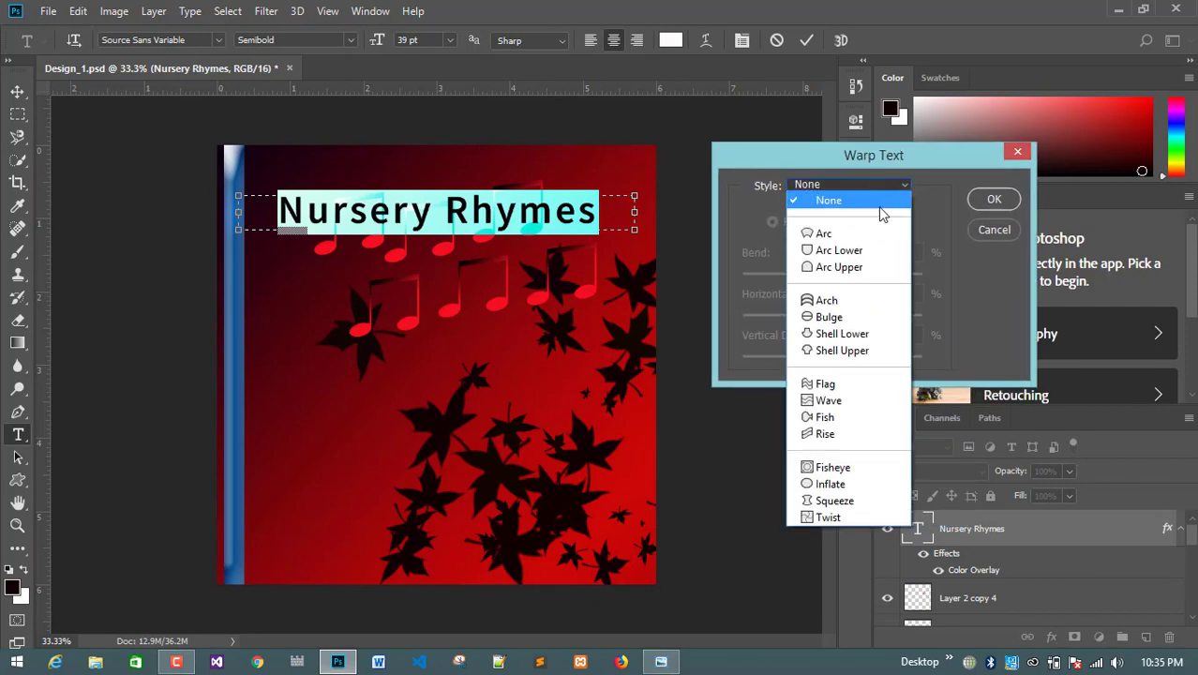
left_click(842, 385)
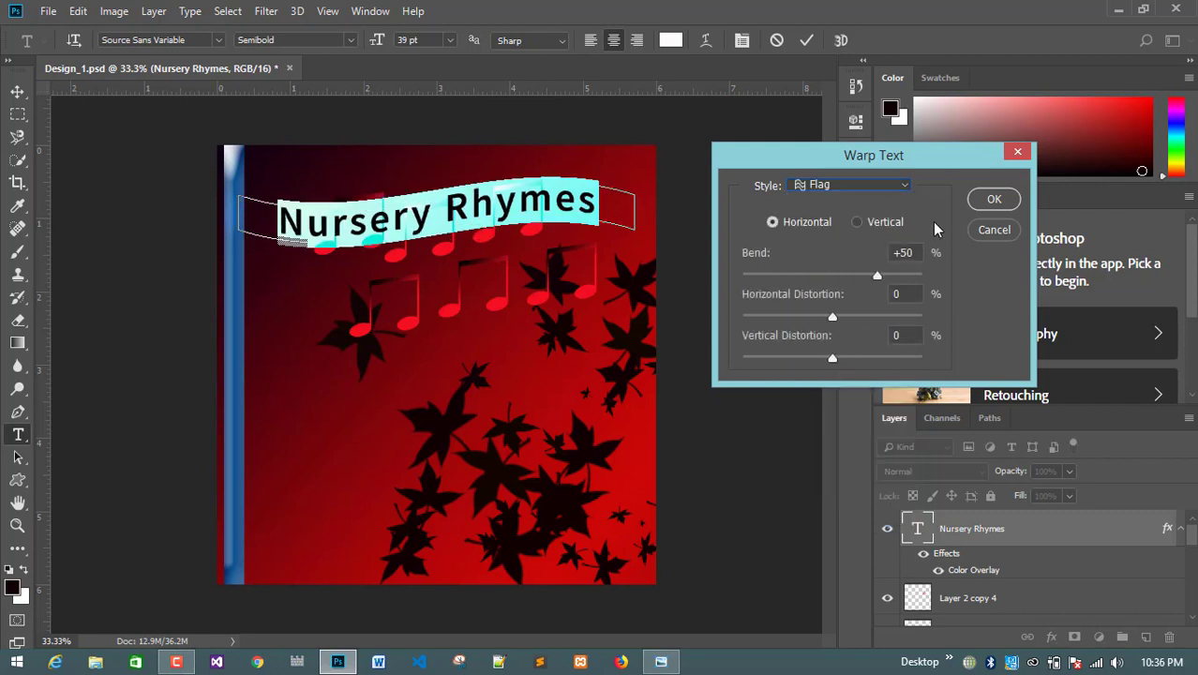
left_click_drag(878, 274, 906, 276)
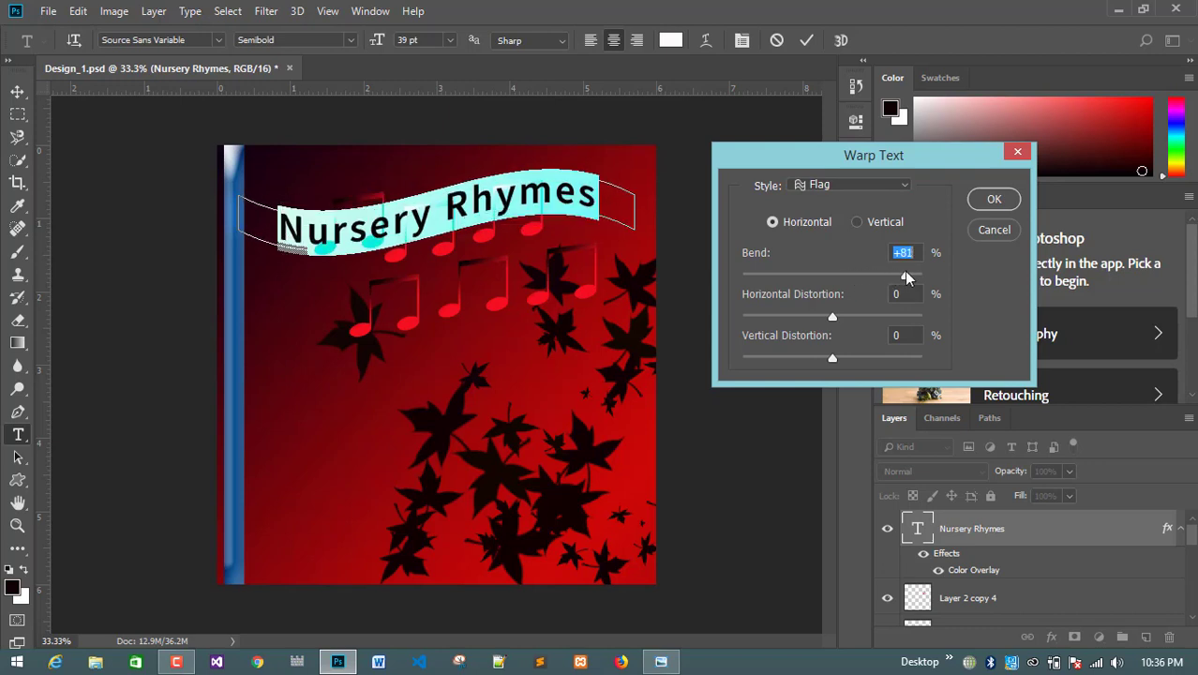
left_click(992, 197)
left_click(17, 94)
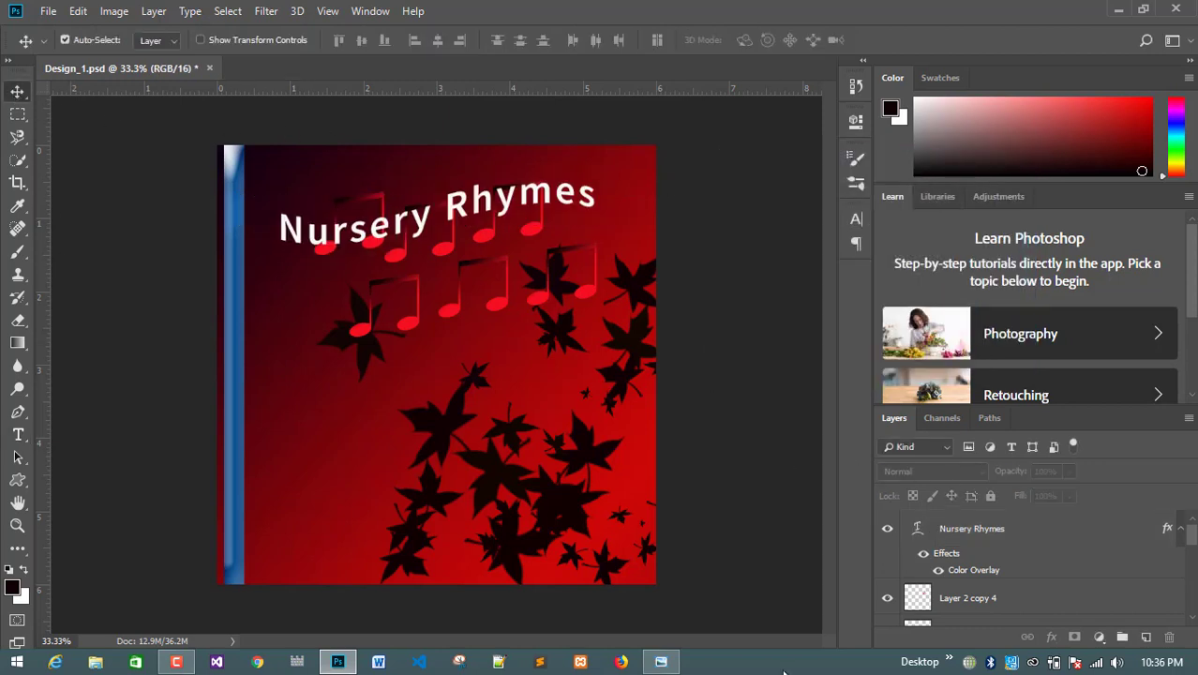
Check the sheet's reference cover image again and select the blue glass strip along the cover's left edge in Photoshop
left_click(661, 662)
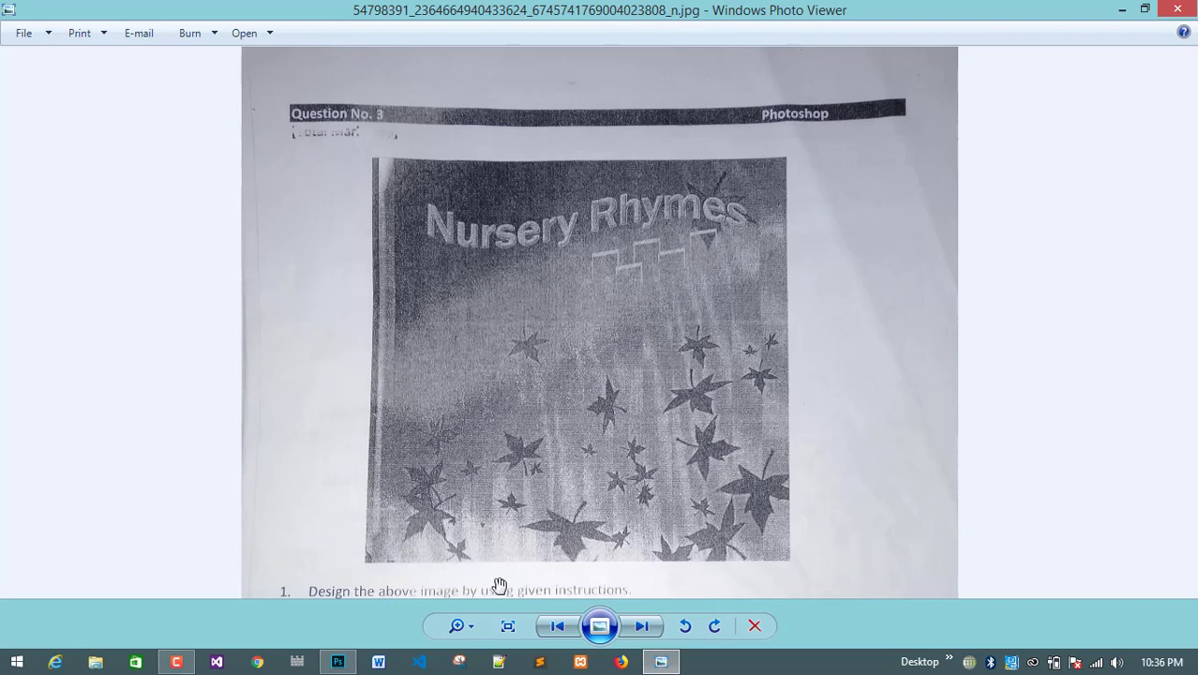
left_click(343, 664)
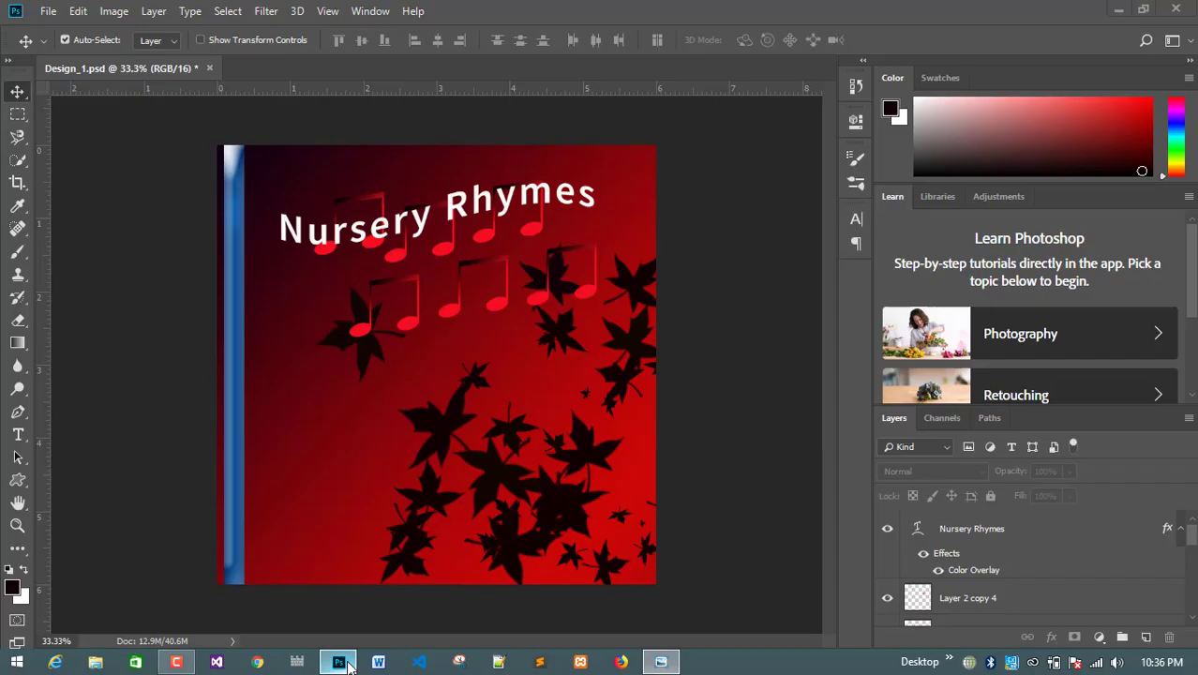
left_click(226, 212)
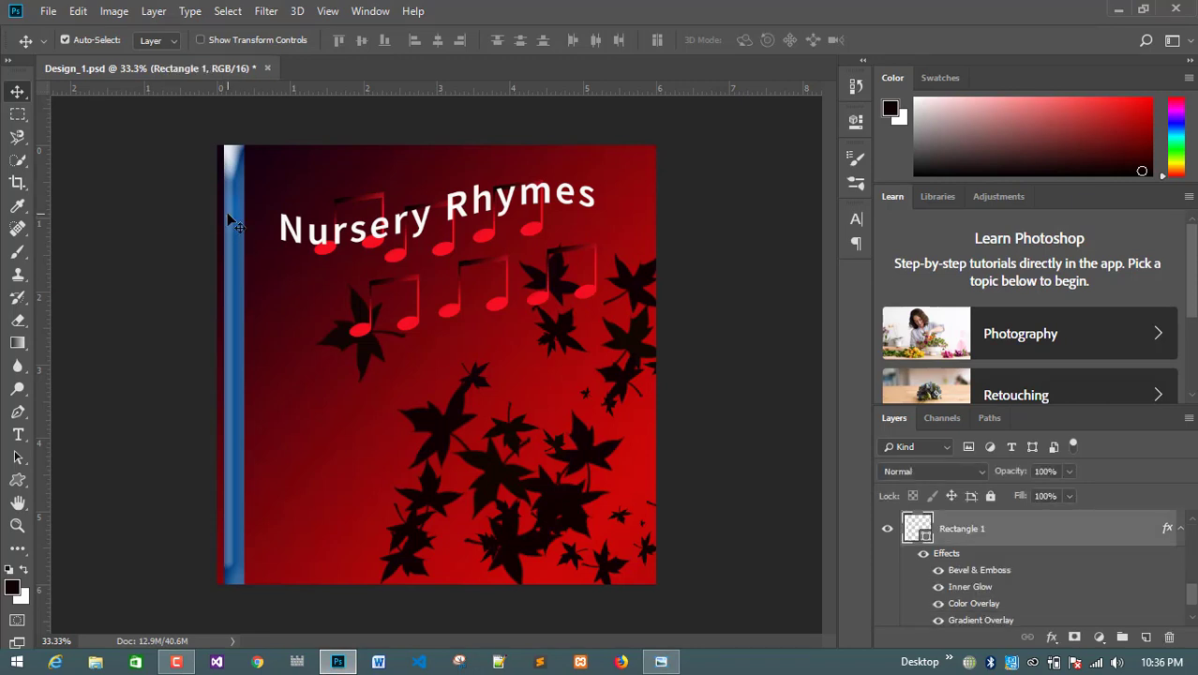